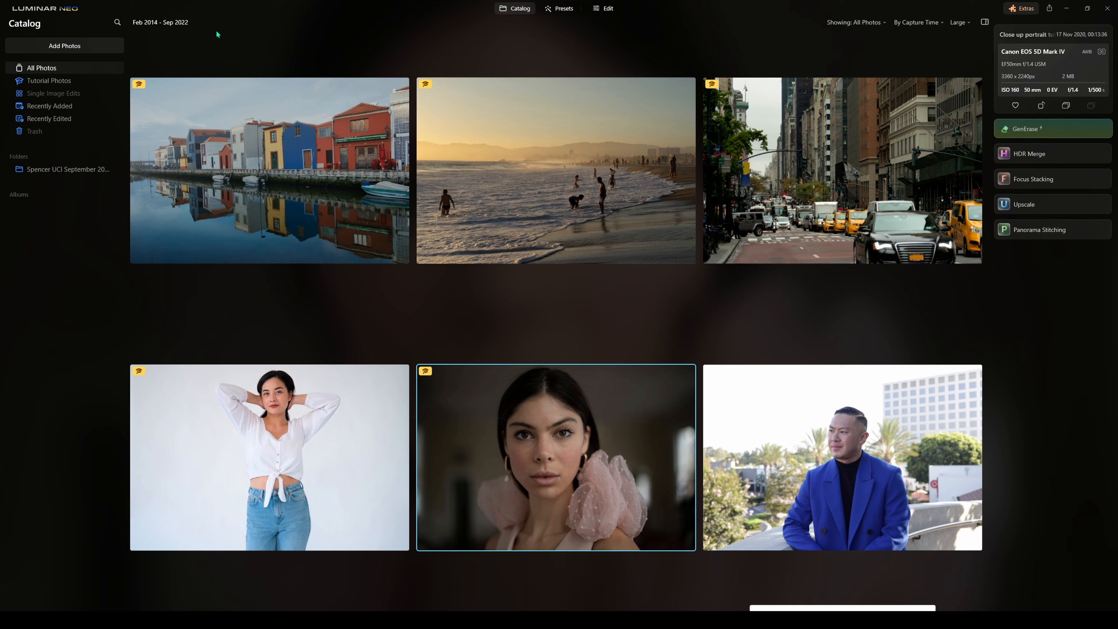
Check the options for adding photos and browse the catalog's Tutorial Photos, Single Image Edits, Recently Added, Recently Edited, Trash and September 2022 folder views
{"action": "left_click", "coordinate": [95, 47]}
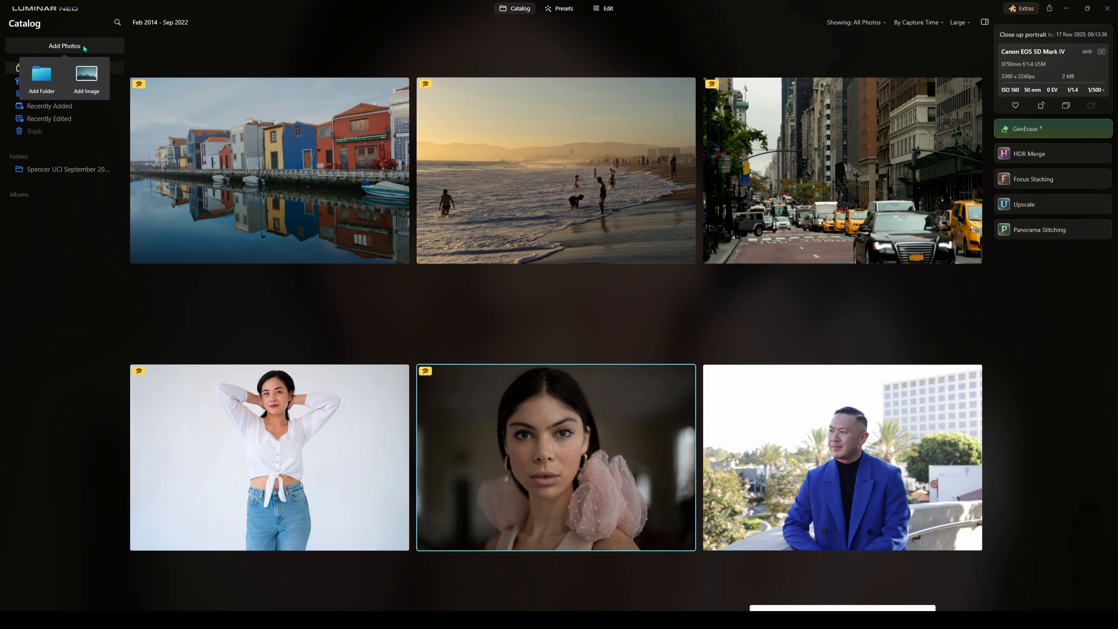
{"action": "left_click", "coordinate": [185, 55]}
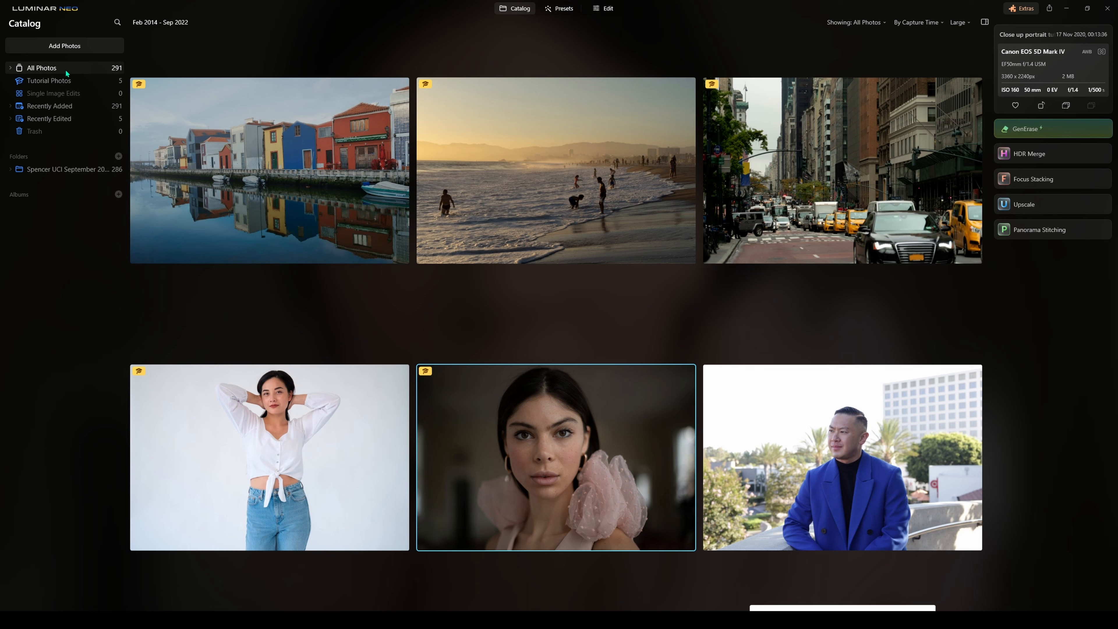
{"action": "left_click", "coordinate": [67, 81]}
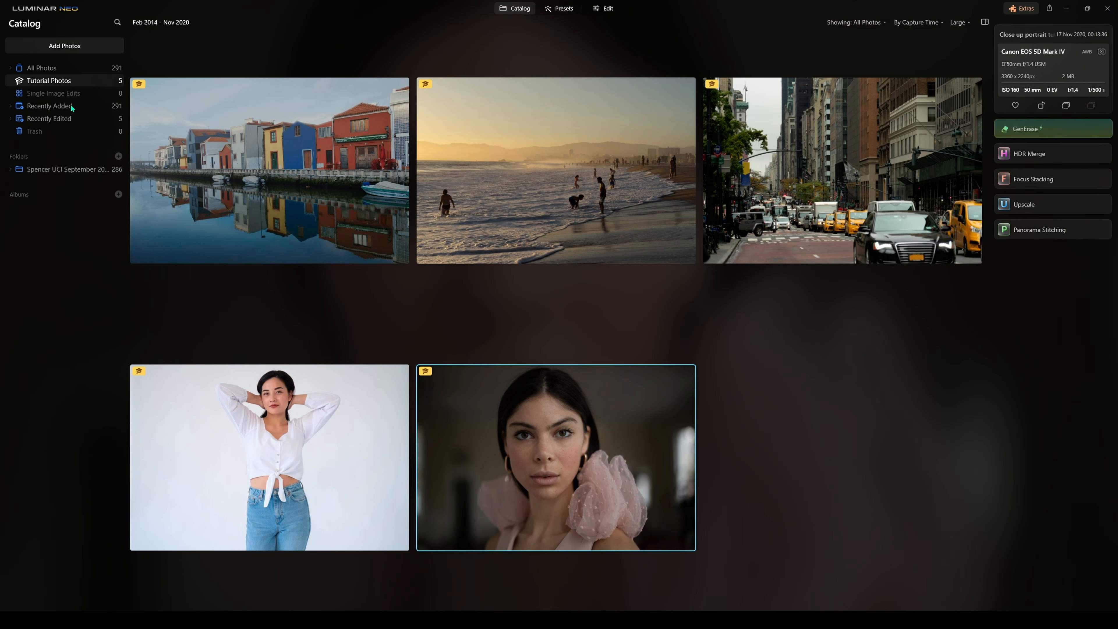
{"action": "left_click", "coordinate": [73, 94]}
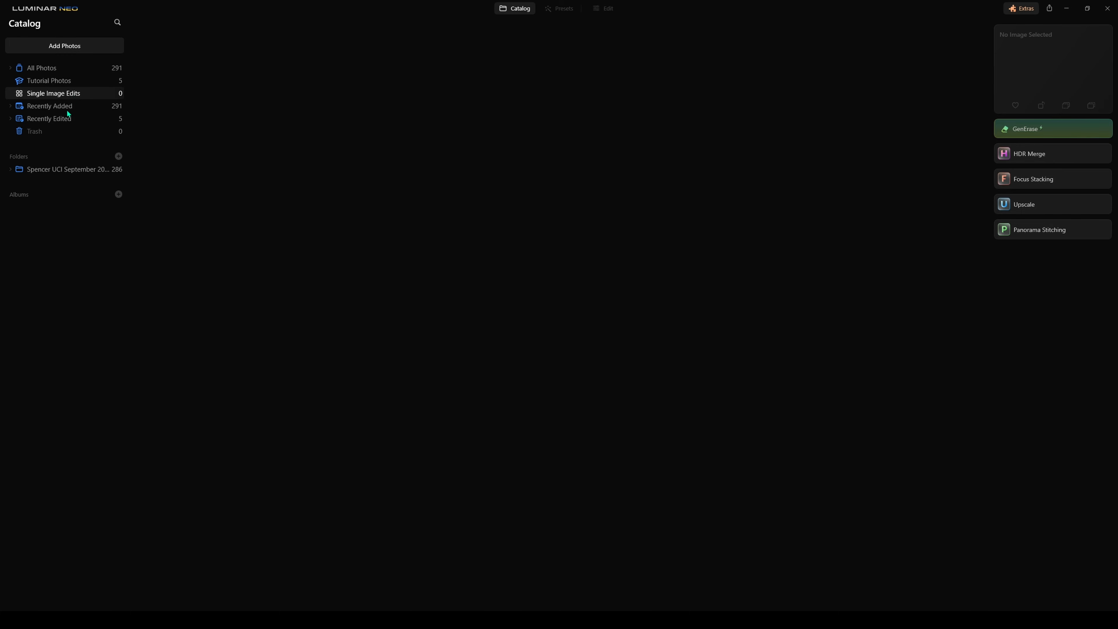
{"action": "left_click", "coordinate": [70, 107]}
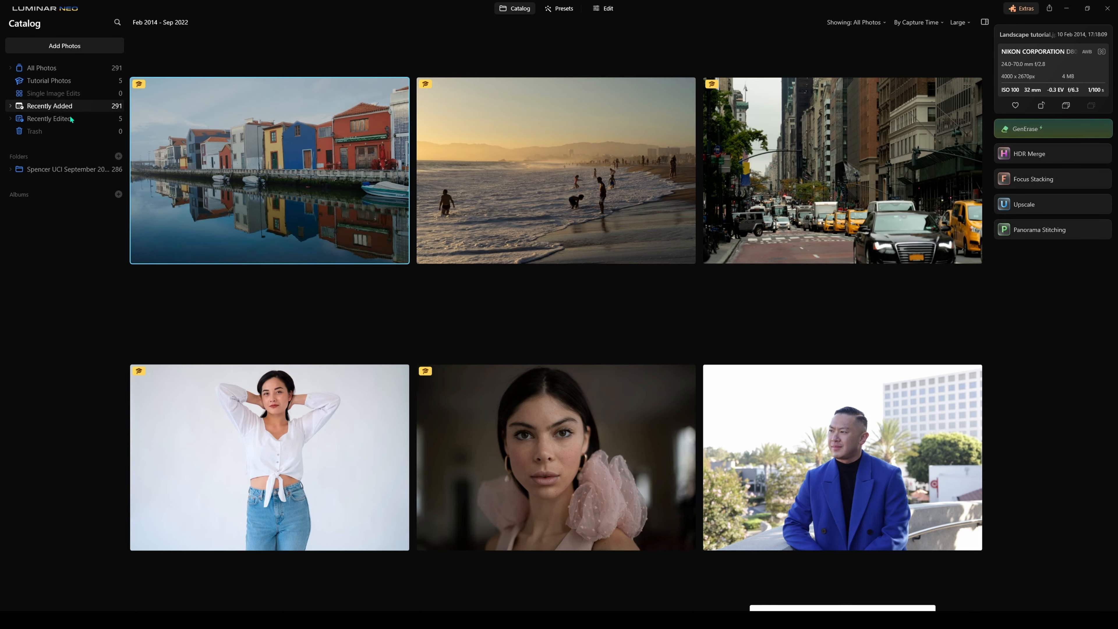
{"action": "left_click", "coordinate": [70, 117]}
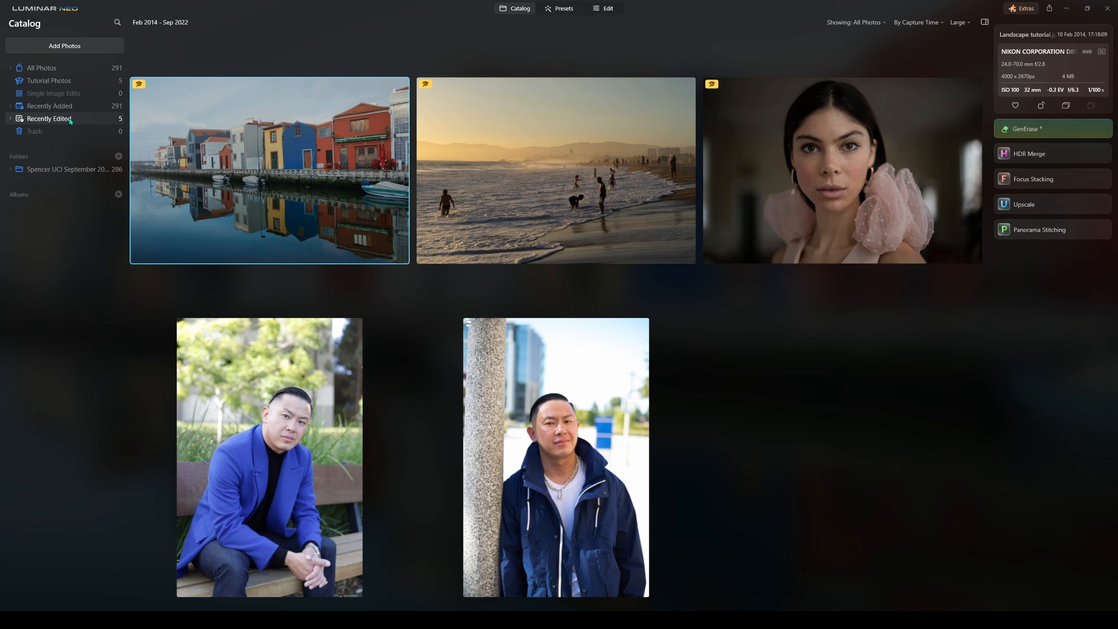
{"action": "left_click", "coordinate": [64, 133]}
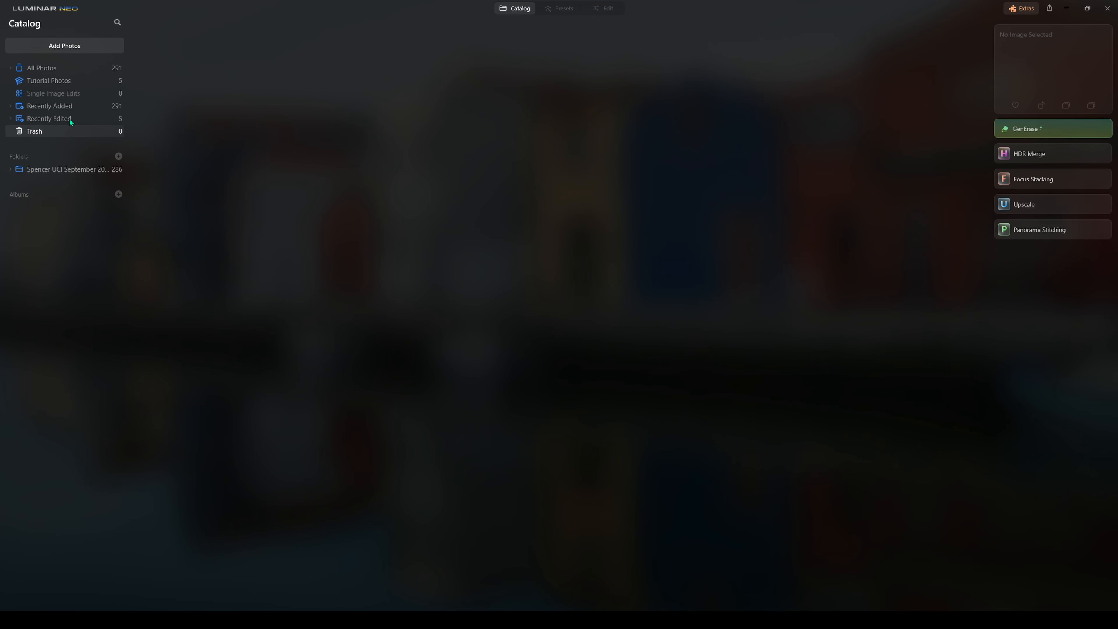
{"action": "left_click", "coordinate": [72, 172]}
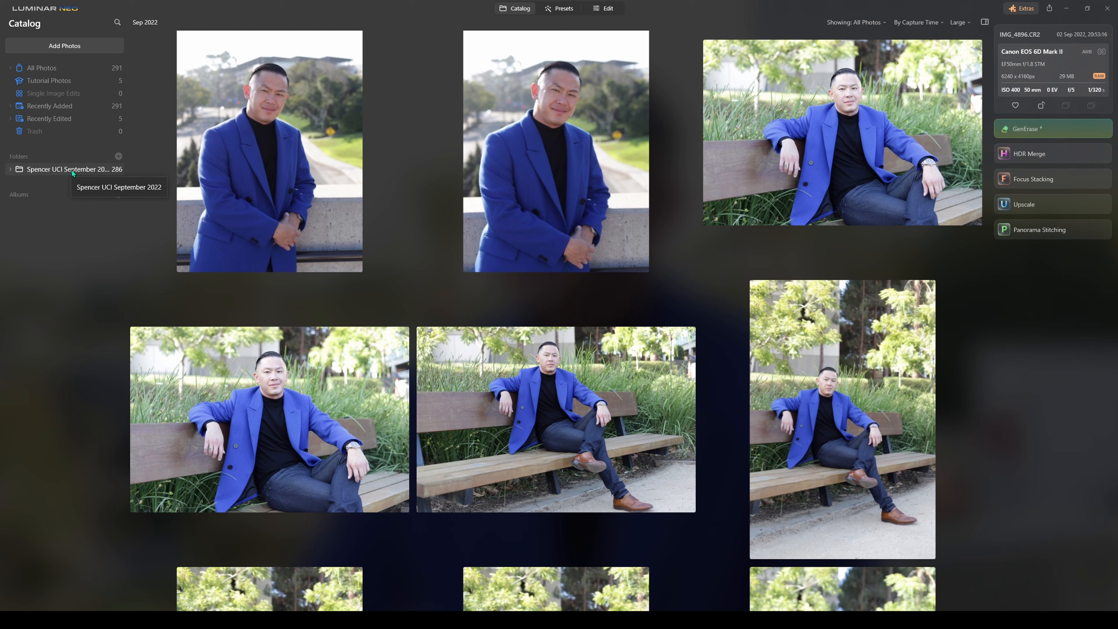
{"action": "left_click", "coordinate": [118, 155]}
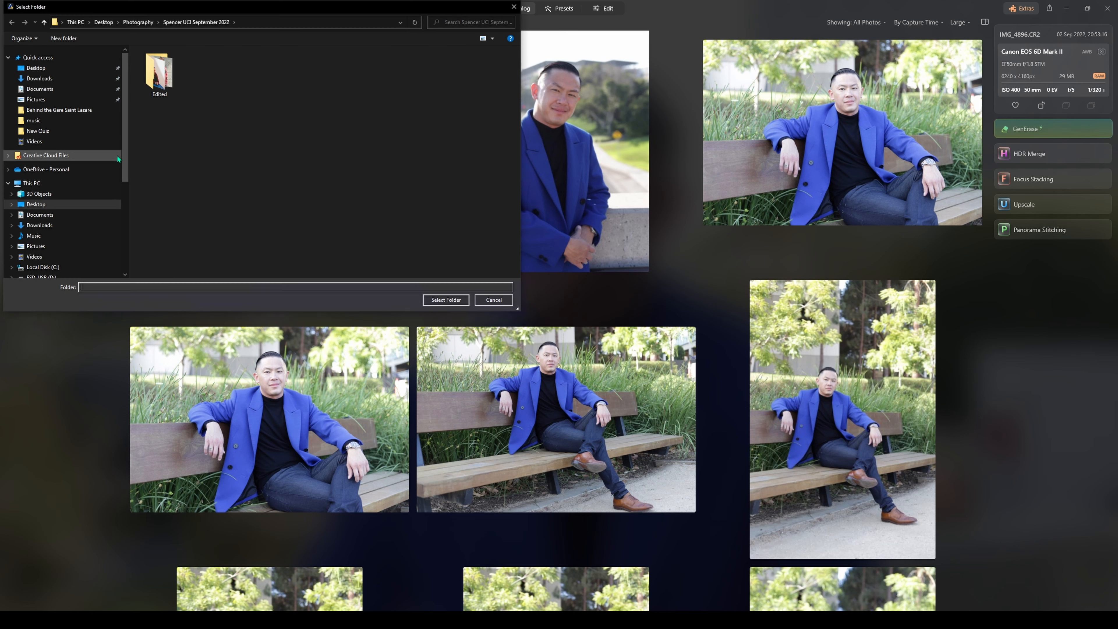
{"action": "left_click", "coordinate": [492, 303]}
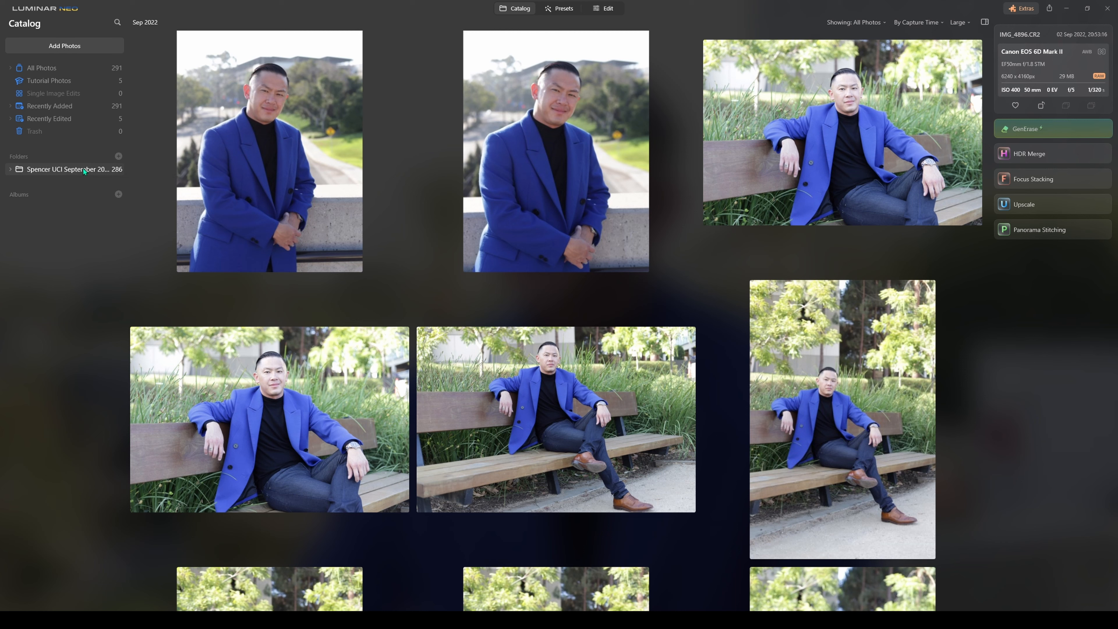
{"action": "left_click", "coordinate": [10, 170]}
{"action": "left_click", "coordinate": [10, 171]}
Create a new album named test
{"action": "left_click", "coordinate": [118, 194]}
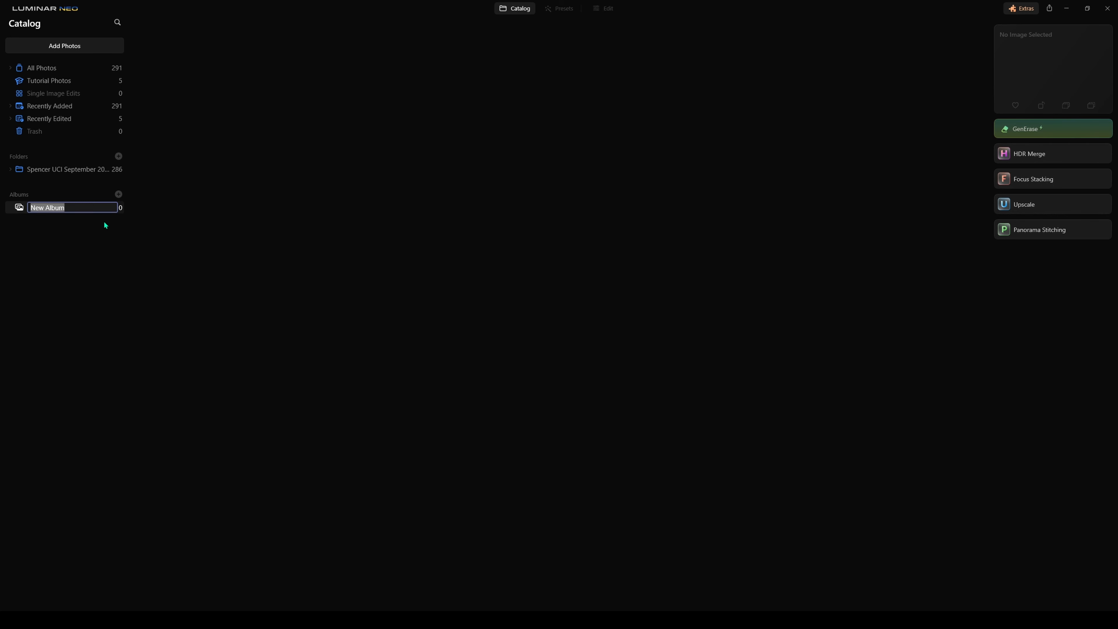
{"action": "type", "text": "test"}
{"action": "key", "text": "Return"}
Add the photo IMG_4897.CR2 from the September 2022 folder to the test album and open that album
{"action": "left_click", "coordinate": [93, 171]}
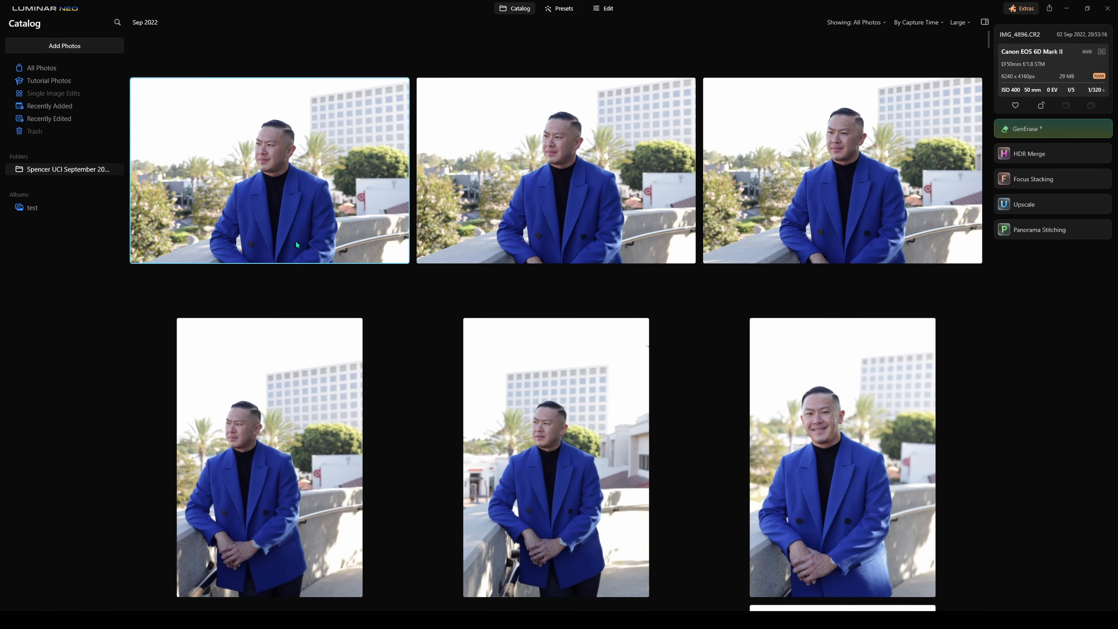
{"action": "left_click_drag", "start_coordinate": [536, 184], "coordinate": [38, 206]}
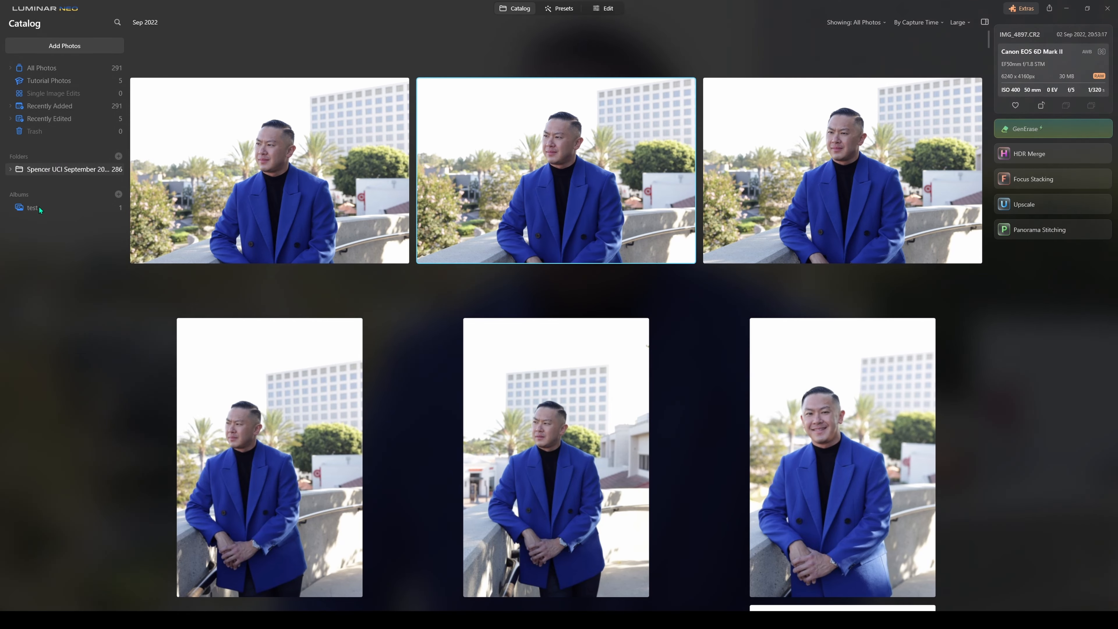
{"action": "left_click", "coordinate": [75, 208]}
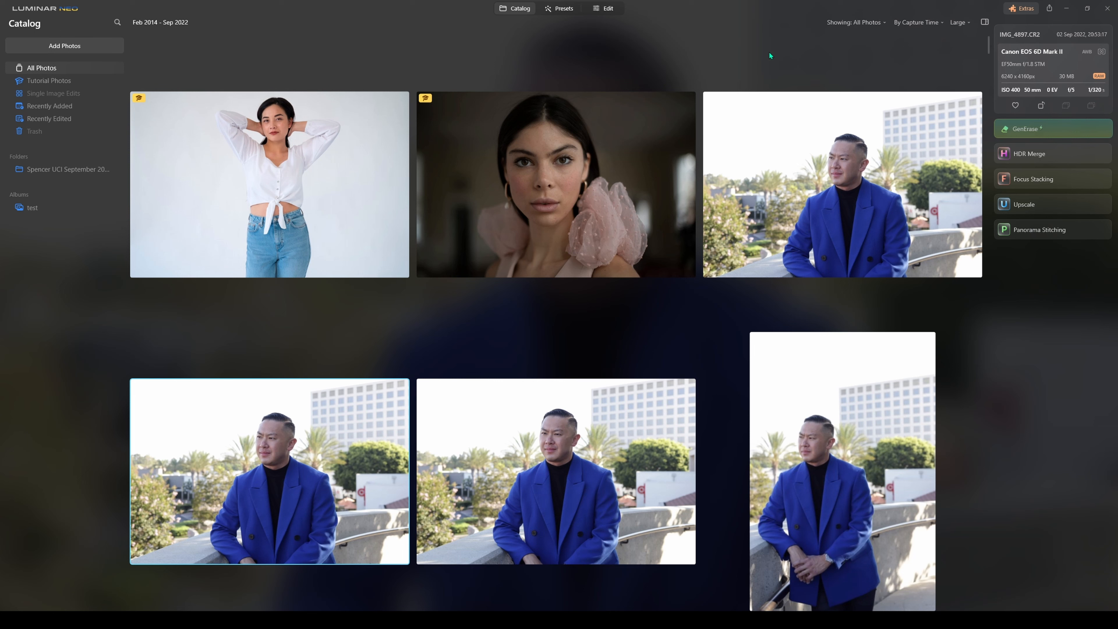
Check the catalog's filter and sort options, and preview the Medium and Small thumbnail sizes before restoring Large
{"action": "left_click", "coordinate": [880, 24]}
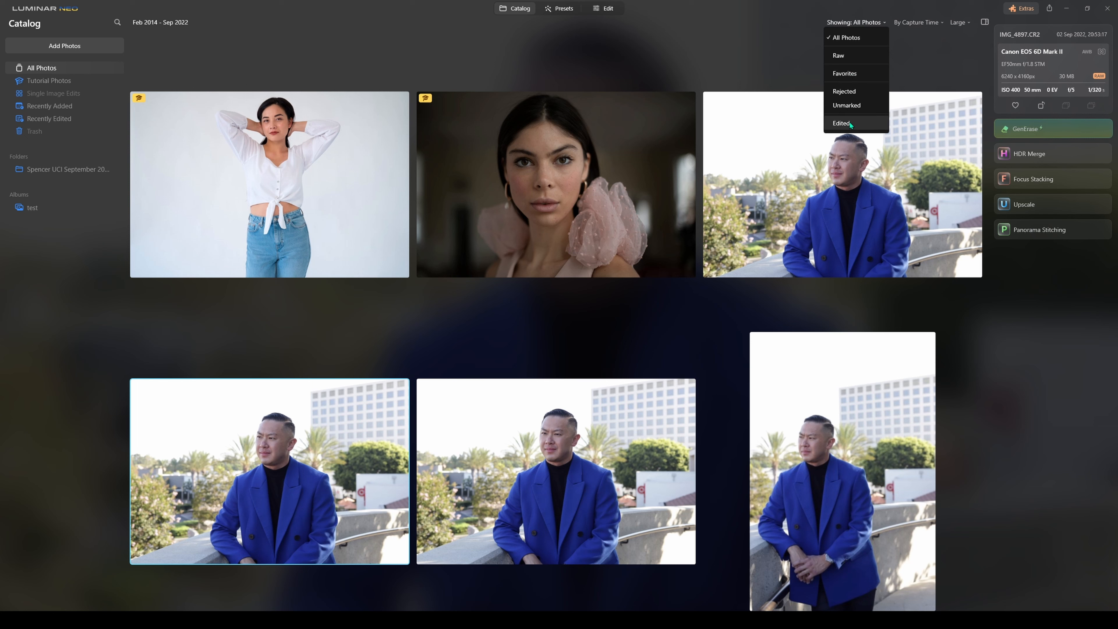
{"action": "left_click", "coordinate": [909, 24]}
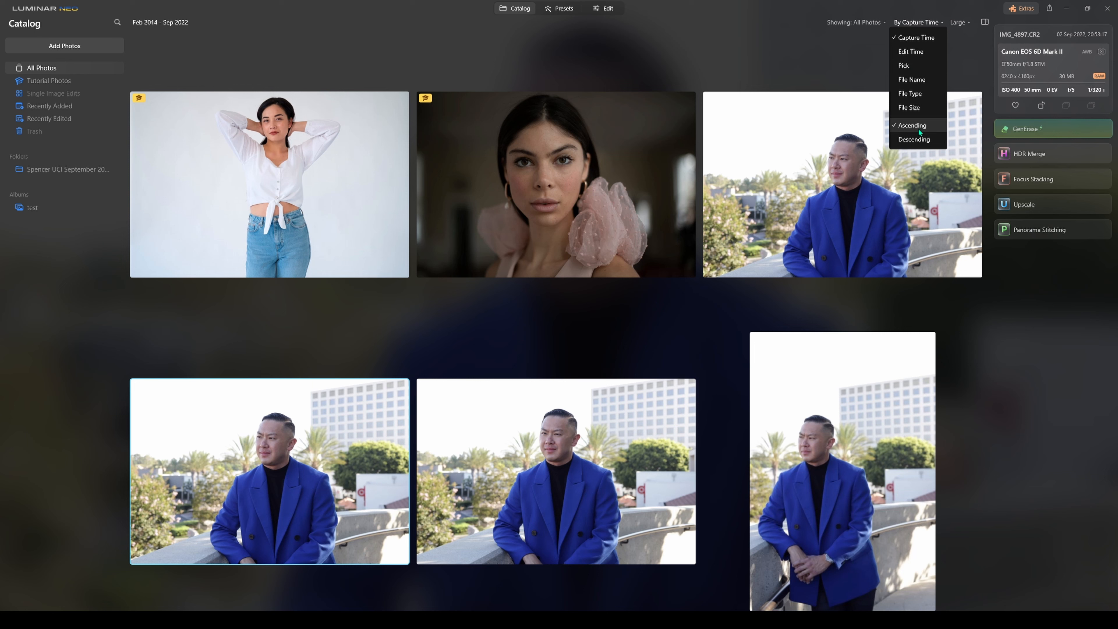
{"action": "left_click", "coordinate": [957, 24]}
{"action": "left_click", "coordinate": [970, 51]}
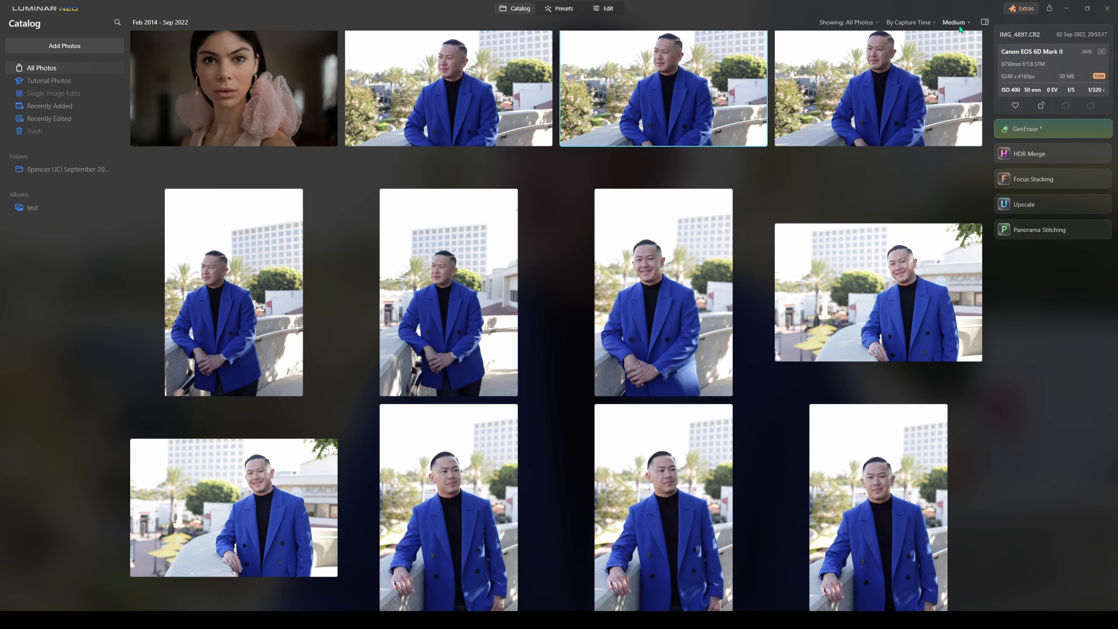
{"action": "left_click", "coordinate": [960, 25]}
{"action": "left_click", "coordinate": [956, 39]}
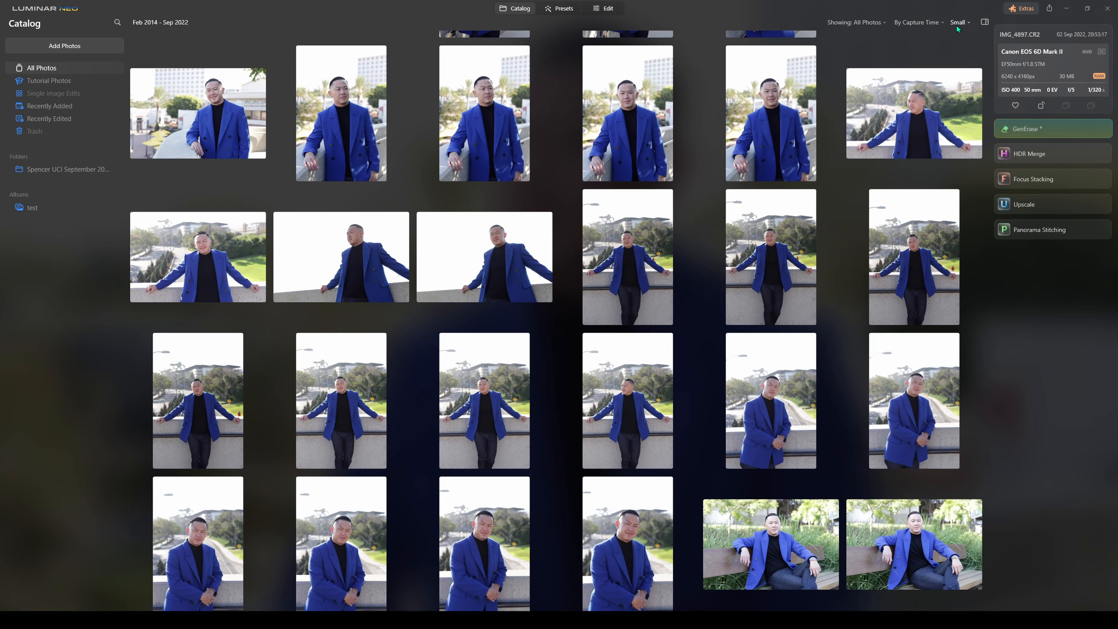
{"action": "left_click", "coordinate": [956, 26]}
{"action": "left_click", "coordinate": [969, 79]}
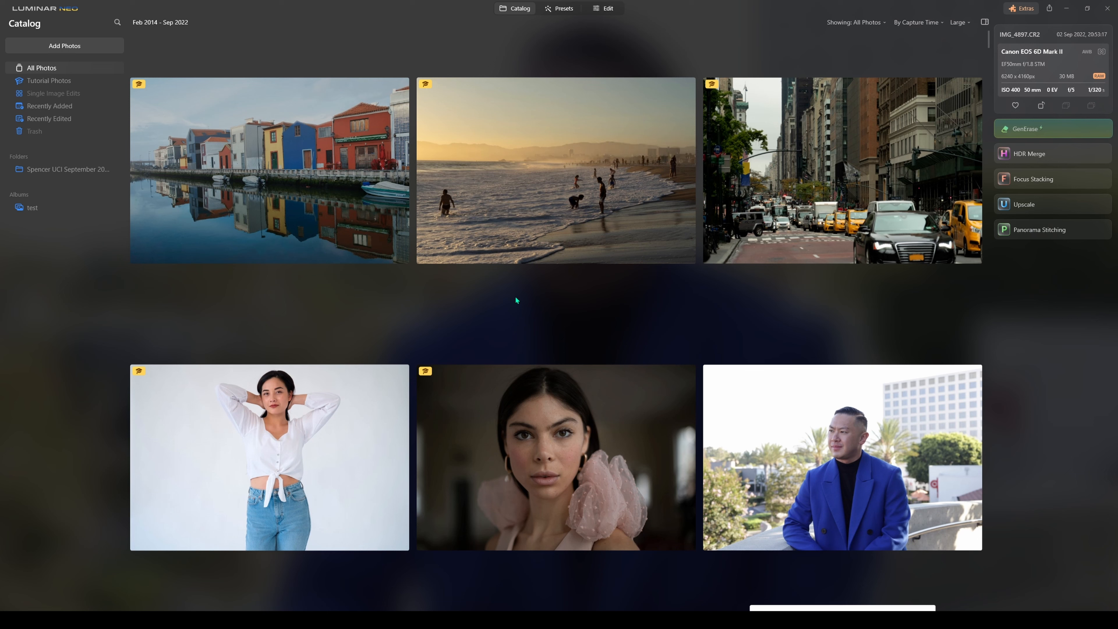
{"action": "right_click", "coordinate": [494, 393]}
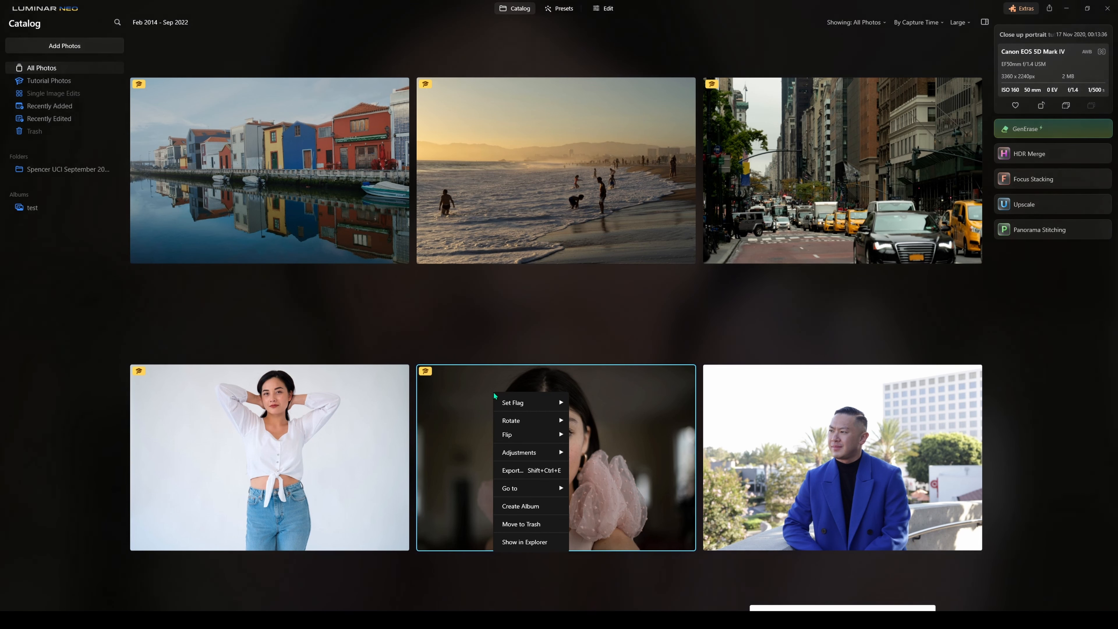
{"action": "mouse_move", "coordinate": [528, 405]}
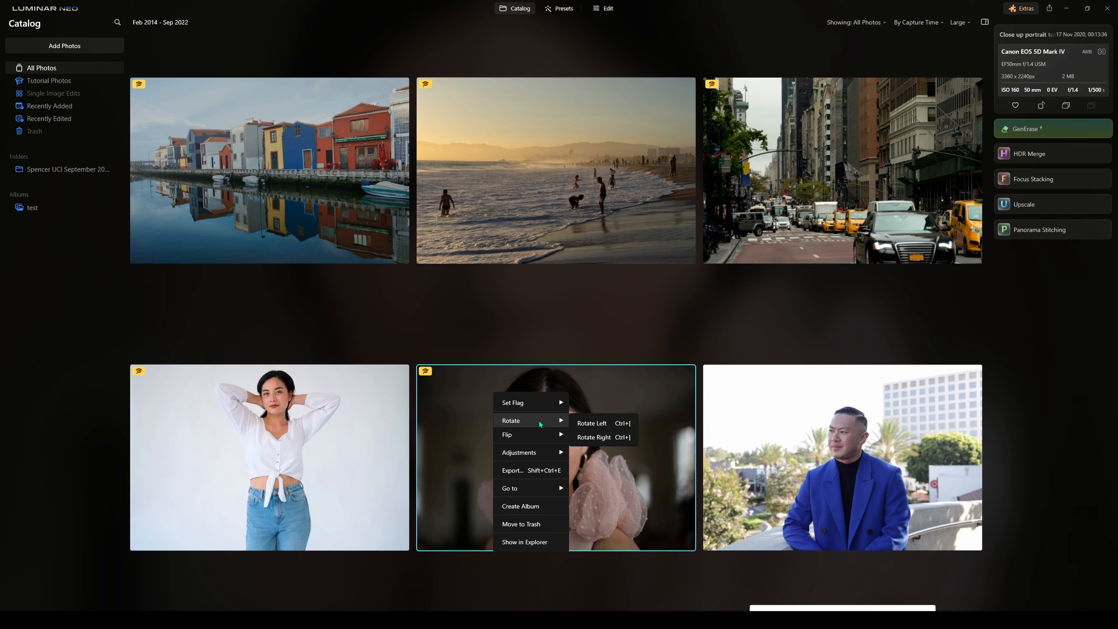
{"action": "mouse_move", "coordinate": [541, 453]}
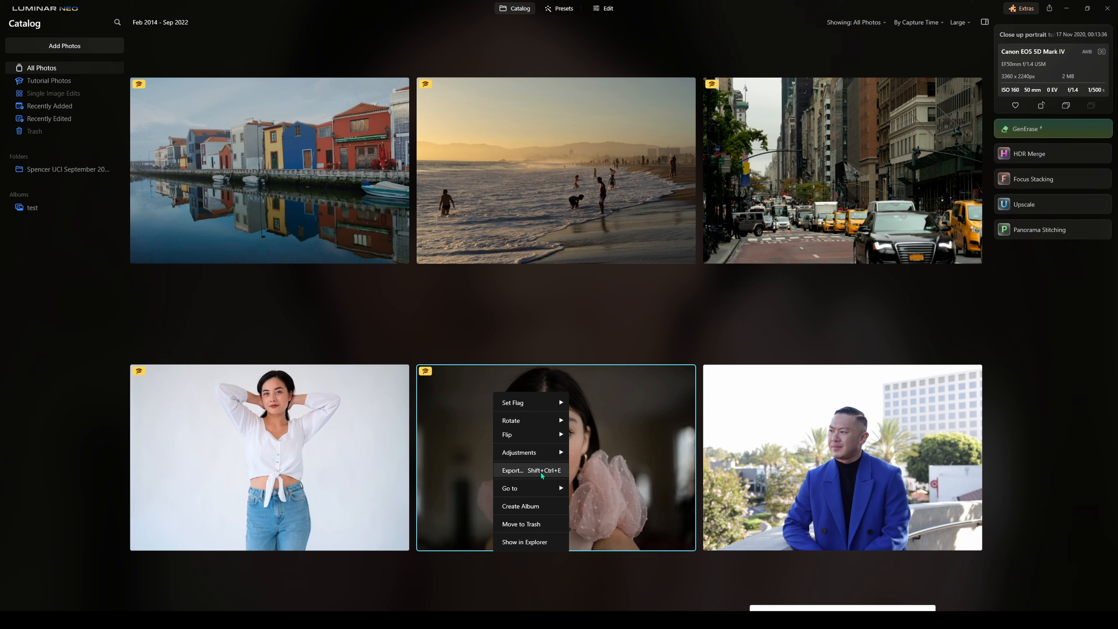
{"action": "mouse_move", "coordinate": [536, 490]}
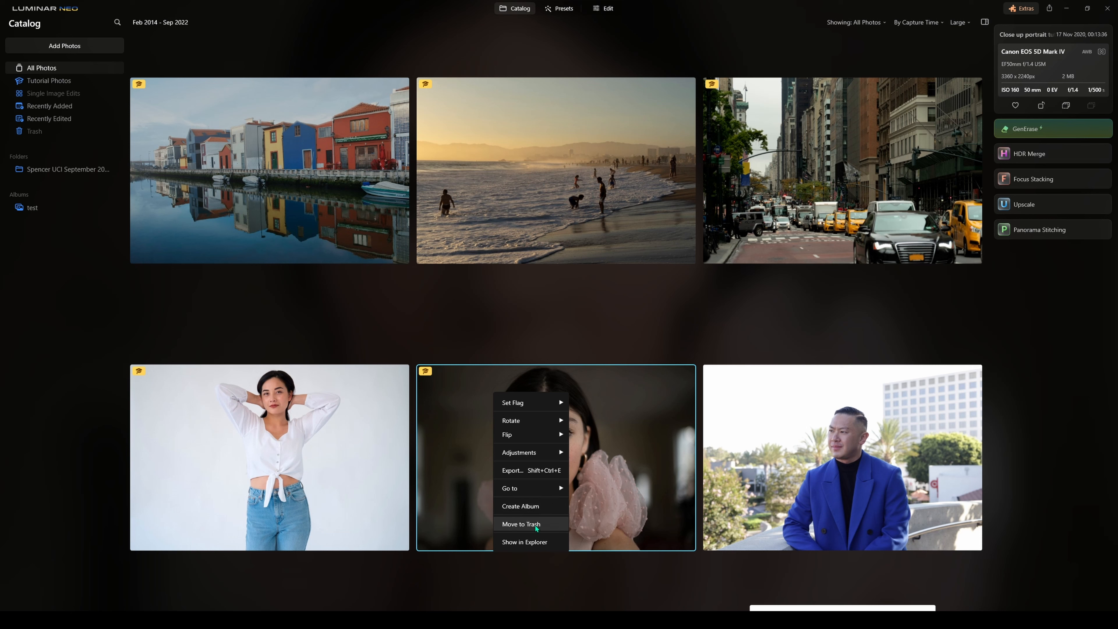
{"action": "left_click", "coordinate": [543, 351]}
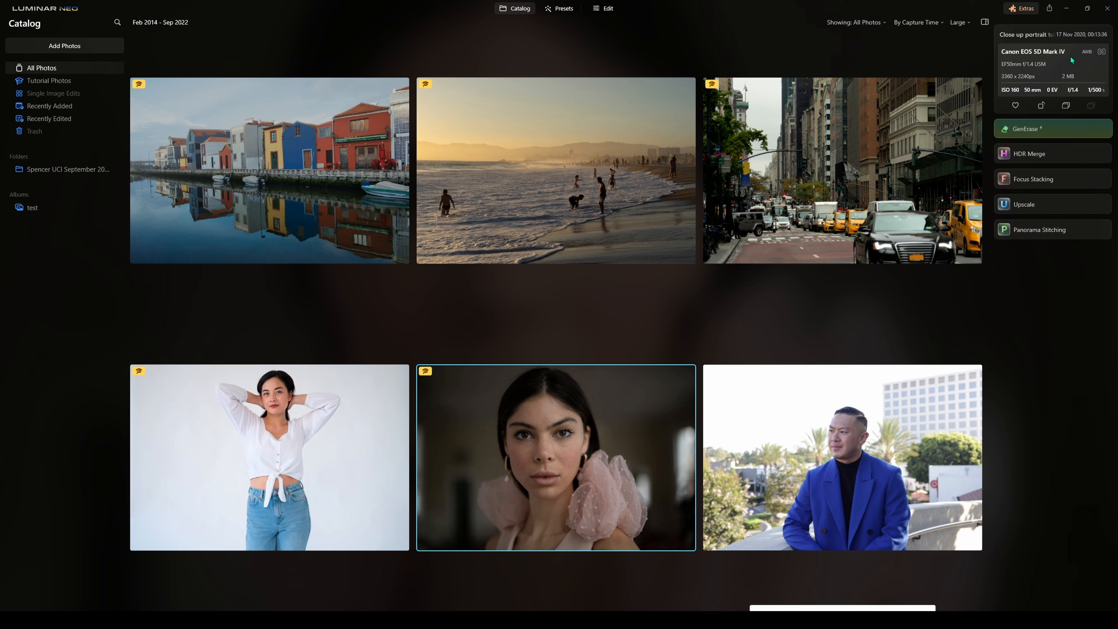
{"action": "left_click", "coordinate": [1029, 14]}
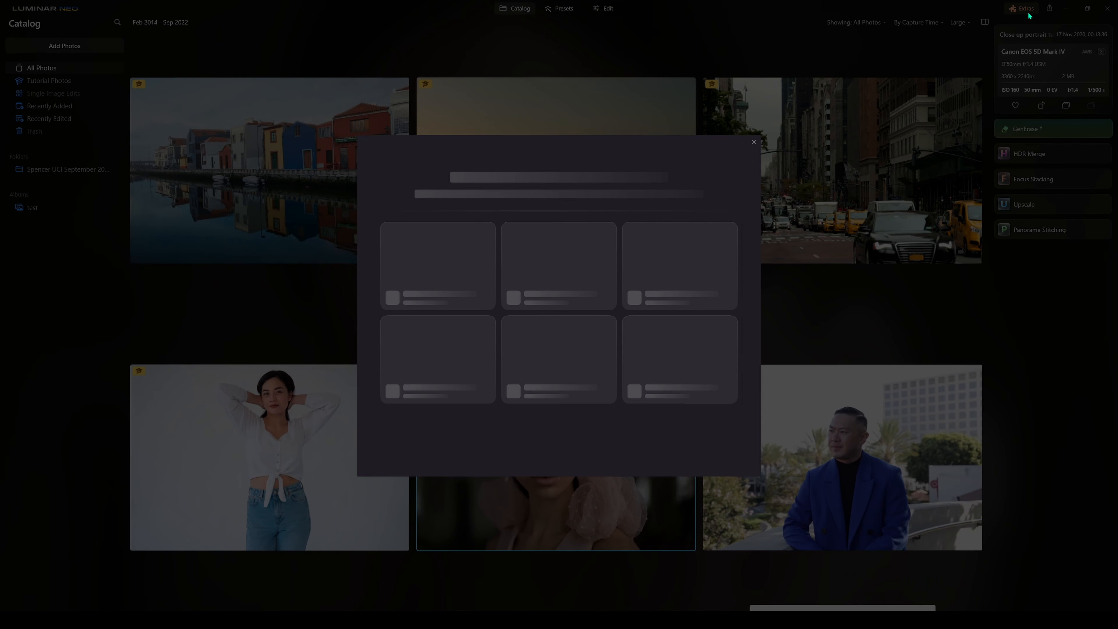
{"action": "left_click", "coordinate": [754, 143]}
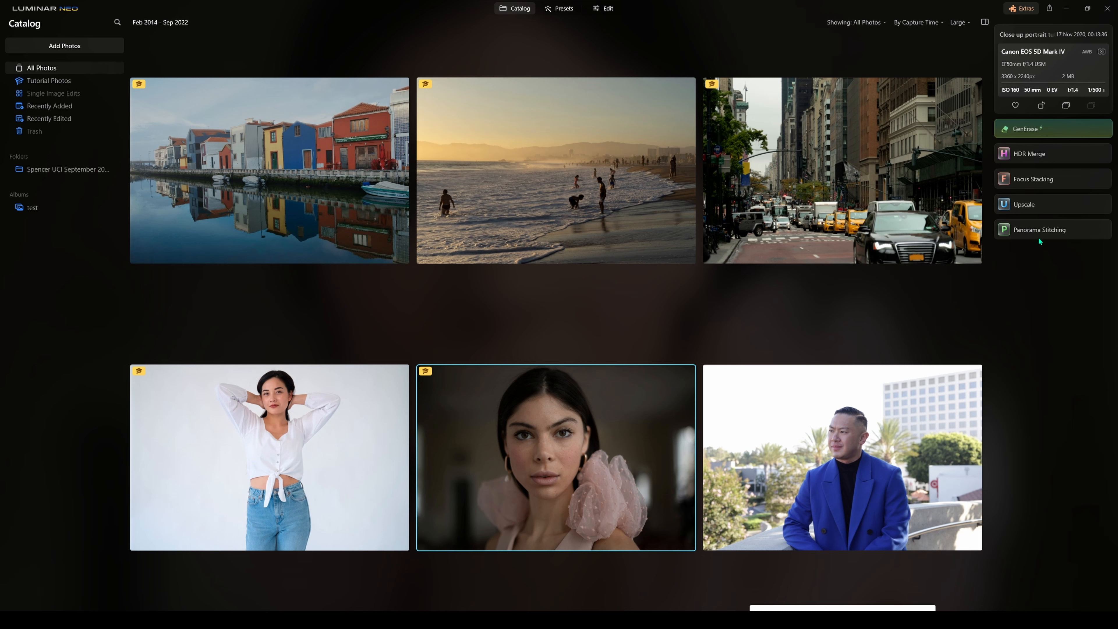
Use GenErase on the sunset beach photo to mark and erase the lone man standing in the water
{"action": "key", "text": "Right"}
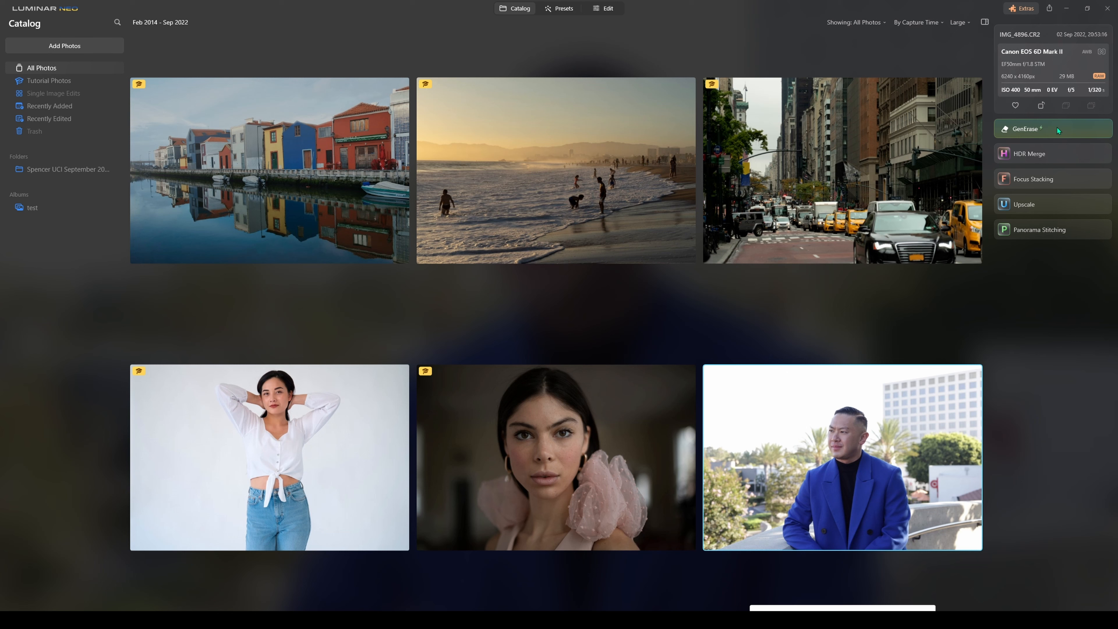
{"action": "left_click", "coordinate": [667, 168]}
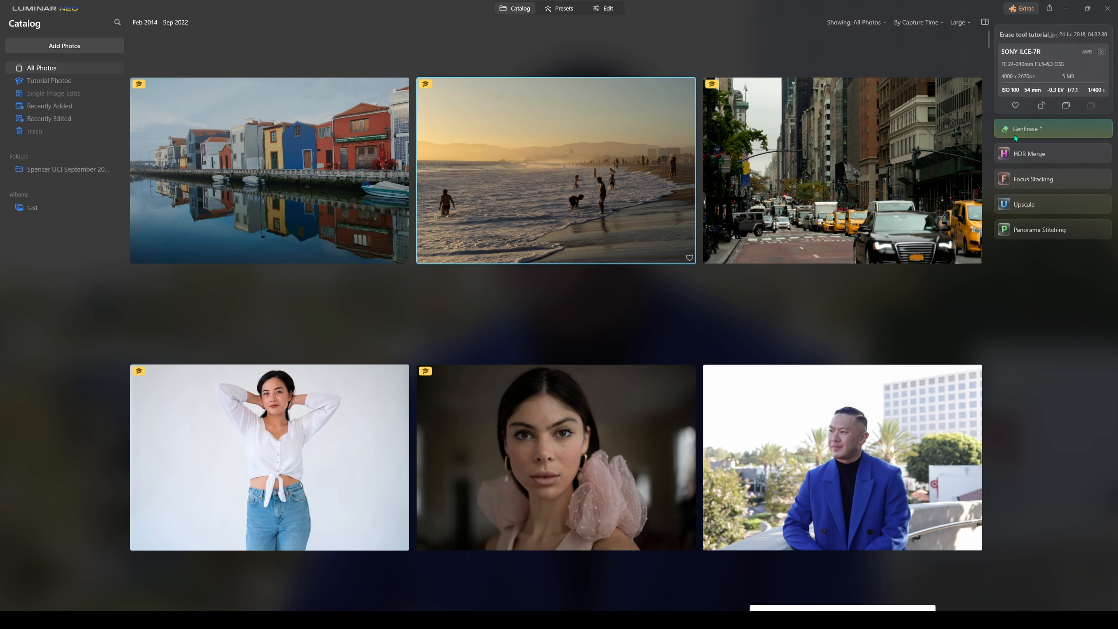
{"action": "left_click", "coordinate": [1040, 131]}
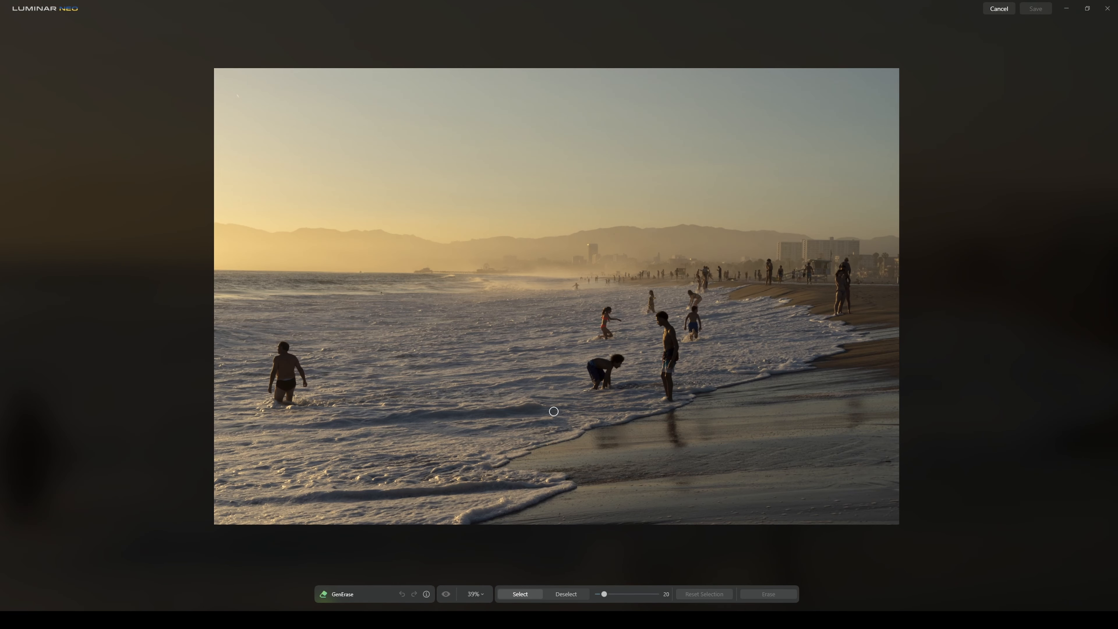
{"action": "mouse_move", "coordinate": [277, 350]}
{"action": "left_mouse_down"}
{"action": "mouse_move", "coordinate": [291, 394]}
{"action": "mouse_move", "coordinate": [304, 390]}
{"action": "mouse_move", "coordinate": [299, 372]}
{"action": "mouse_move", "coordinate": [274, 376]}
{"action": "mouse_move", "coordinate": [296, 352]}
{"action": "mouse_move", "coordinate": [284, 382]}
{"action": "left_mouse_up"}
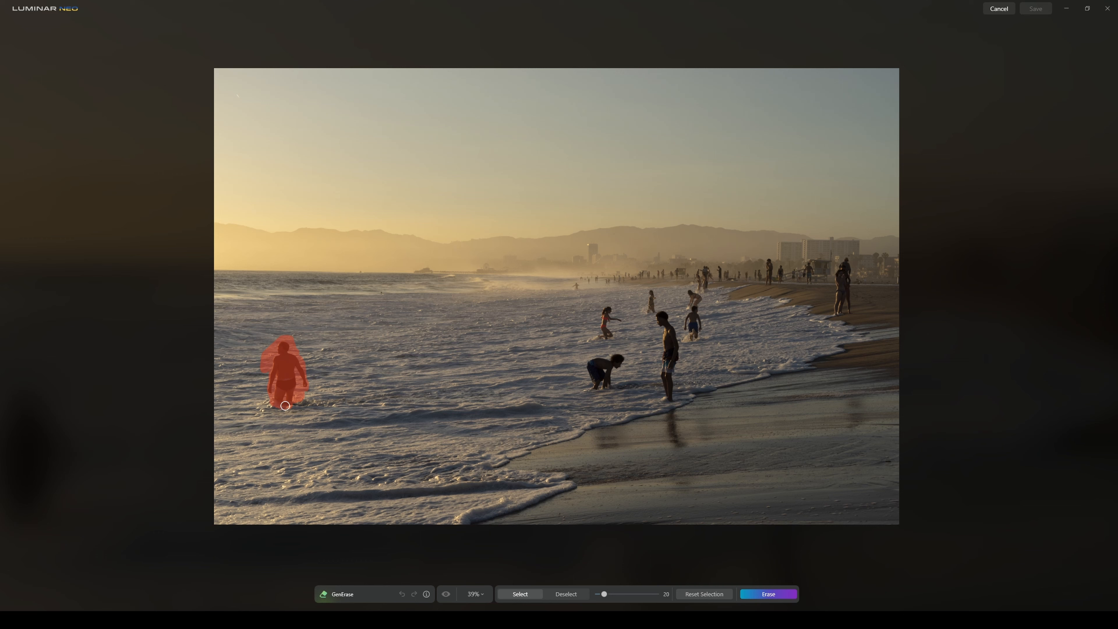
{"action": "left_click", "coordinate": [768, 593]}
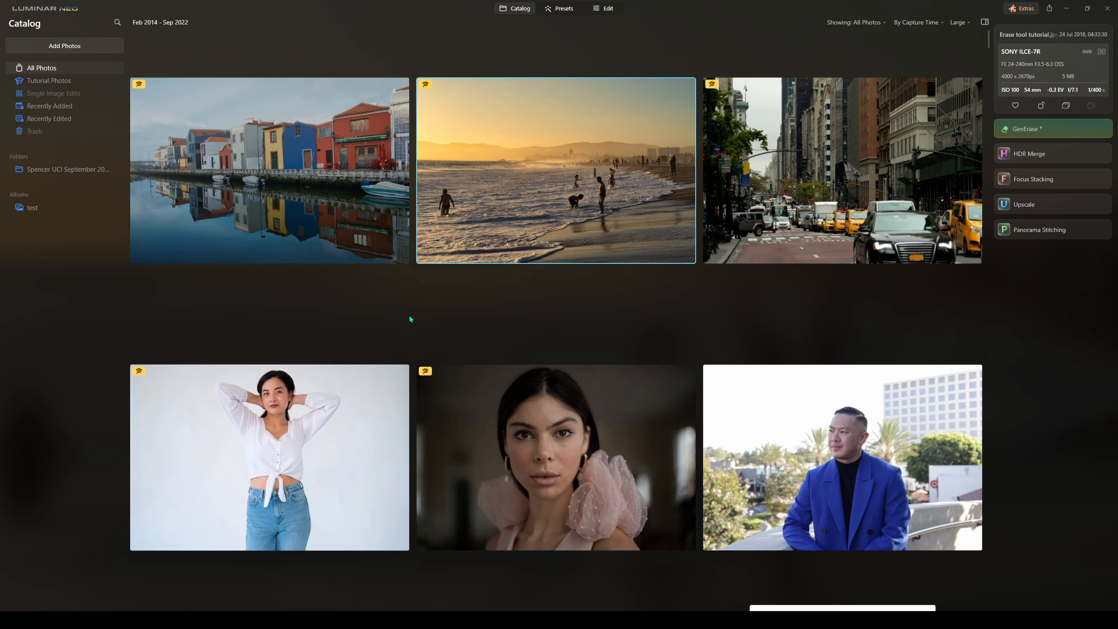
Open the presets for the sunset beach photo and browse the suggested presets and the preset collections through to All Categories
{"action": "left_click", "coordinate": [571, 10]}
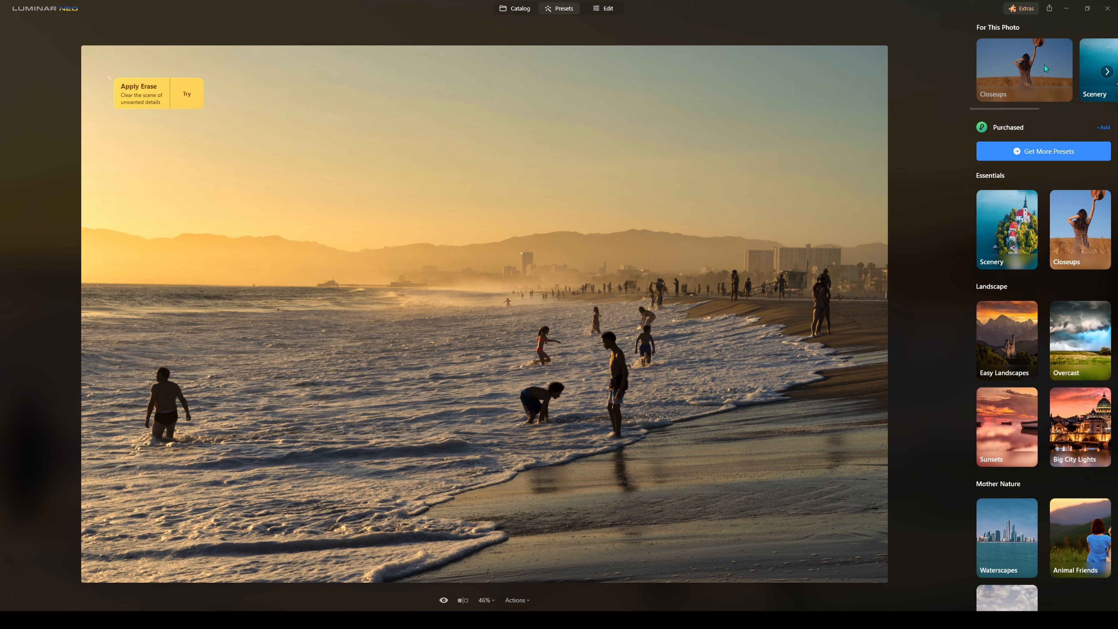
{"action": "left_click", "coordinate": [1107, 74]}
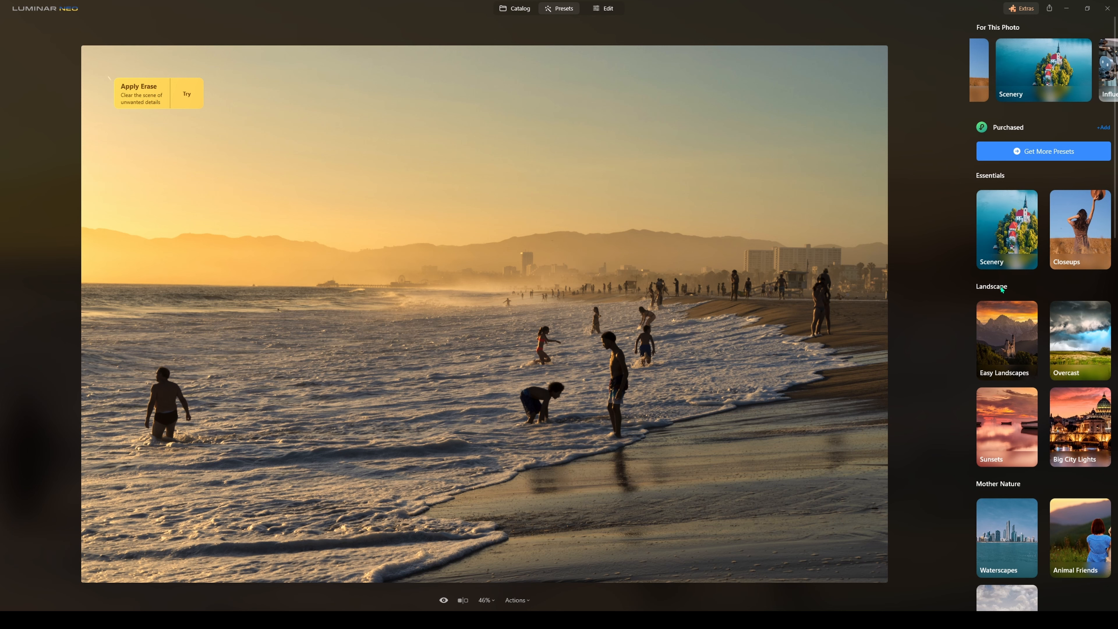
{"action": "scroll", "coordinate": [1013, 317], "scroll_direction": "down", "scroll_amount": 6}
{"action": "scroll", "coordinate": [1012, 274], "scroll_direction": "down", "scroll_amount": 6}
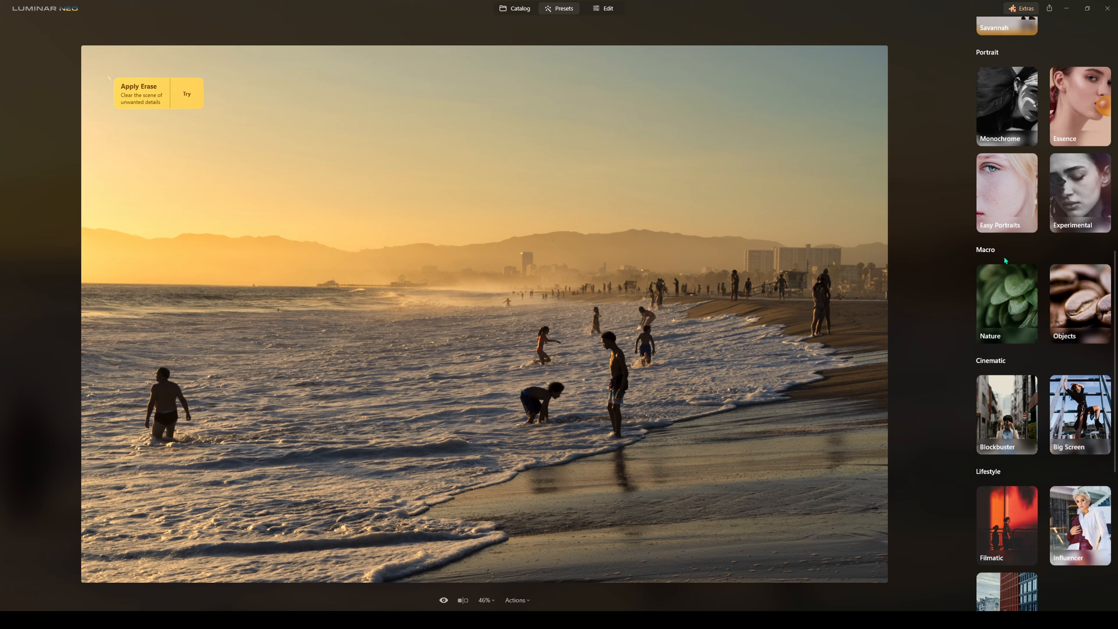
{"action": "scroll", "coordinate": [1005, 257], "scroll_direction": "down", "scroll_amount": 5}
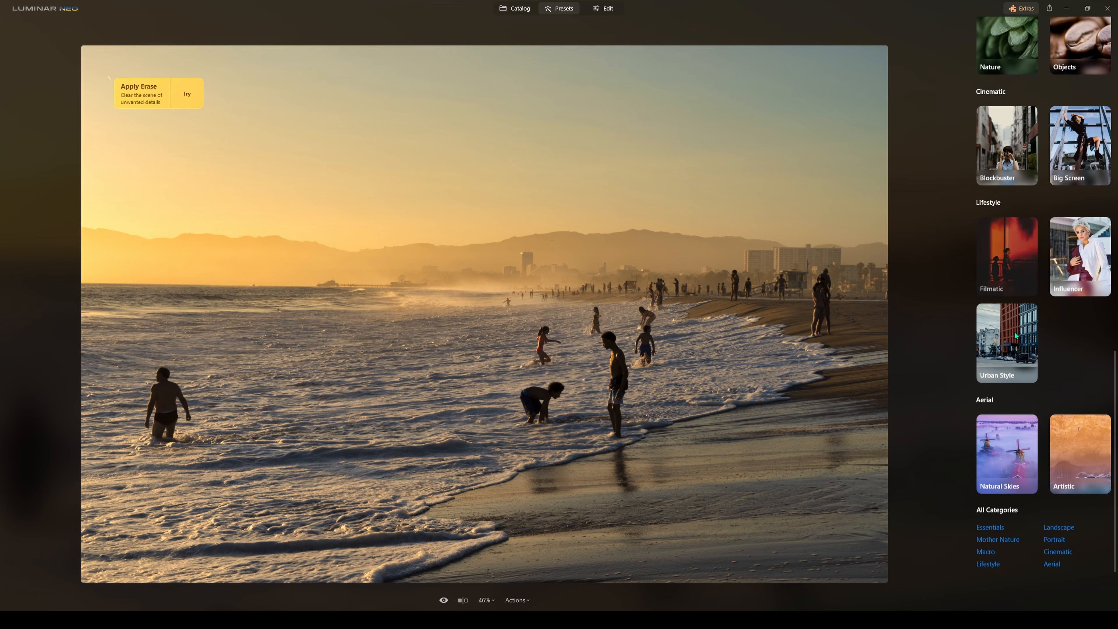
Apply the Iconic preset from the Closeups collection to the beach photo, and accept the Apply Erase suggestion to open the editor
{"action": "scroll", "coordinate": [1001, 426], "scroll_direction": "up", "scroll_amount": 8}
{"action": "scroll", "coordinate": [928, 376], "scroll_direction": "up", "scroll_amount": 1}
{"action": "scroll", "coordinate": [918, 314], "scroll_direction": "down", "scroll_amount": 2}
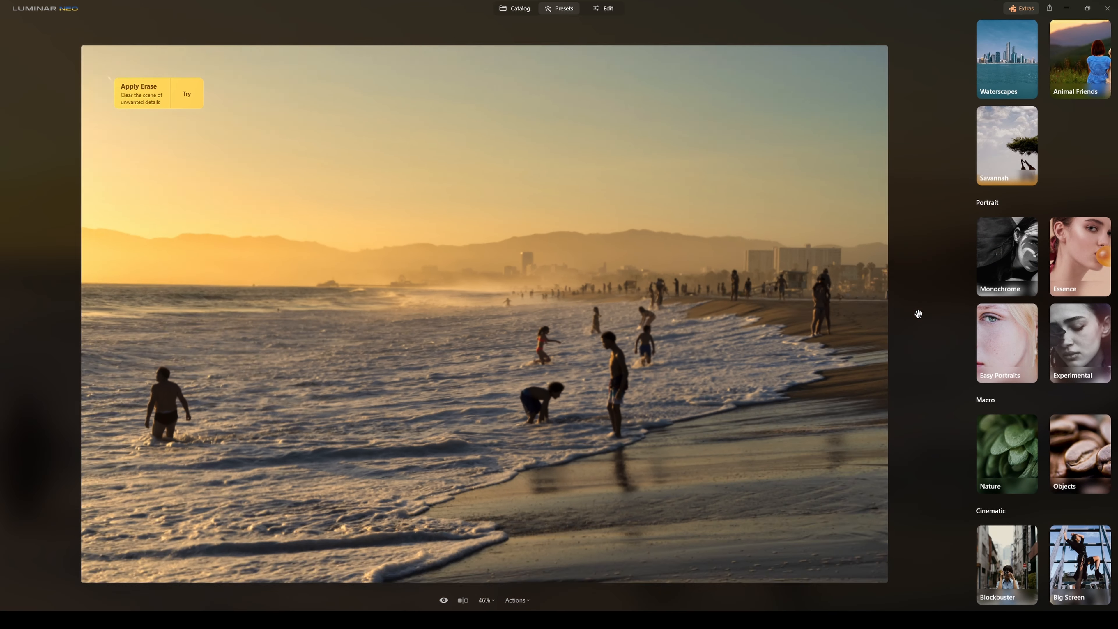
{"action": "scroll", "coordinate": [907, 315], "scroll_direction": "up", "scroll_amount": 3}
{"action": "scroll", "coordinate": [898, 318], "scroll_direction": "down", "scroll_amount": 2}
{"action": "scroll", "coordinate": [1030, 324], "scroll_direction": "up", "scroll_amount": 6}
{"action": "scroll", "coordinate": [1051, 320], "scroll_direction": "up", "scroll_amount": 3}
{"action": "left_click", "coordinate": [1034, 82]}
{"action": "scroll", "coordinate": [882, 241], "scroll_direction": "down", "scroll_amount": 2}
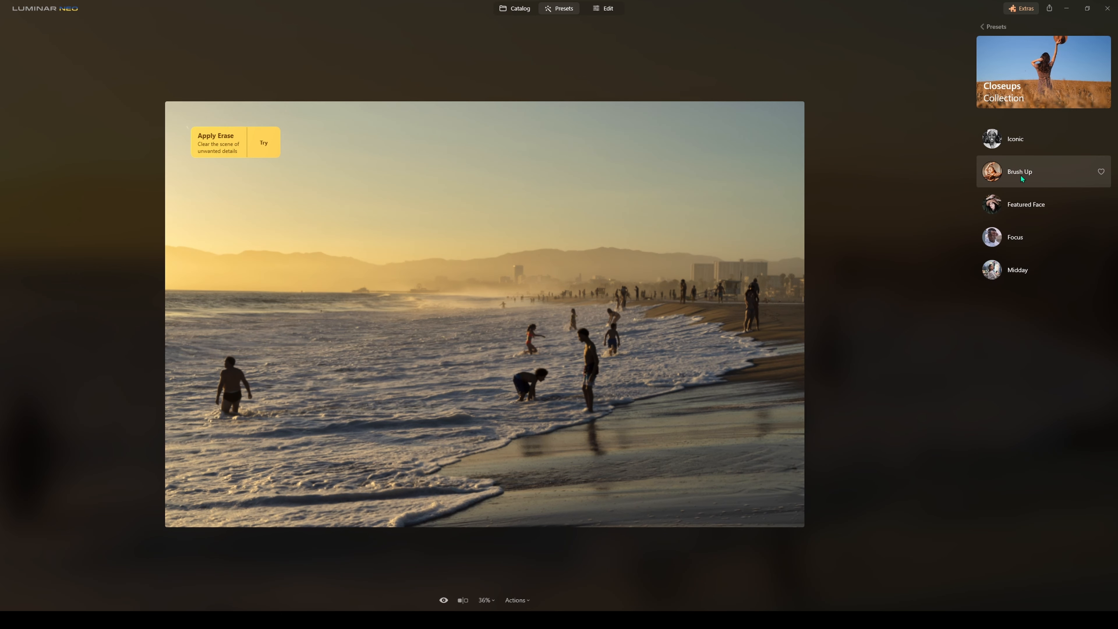
{"action": "left_click", "coordinate": [1022, 140]}
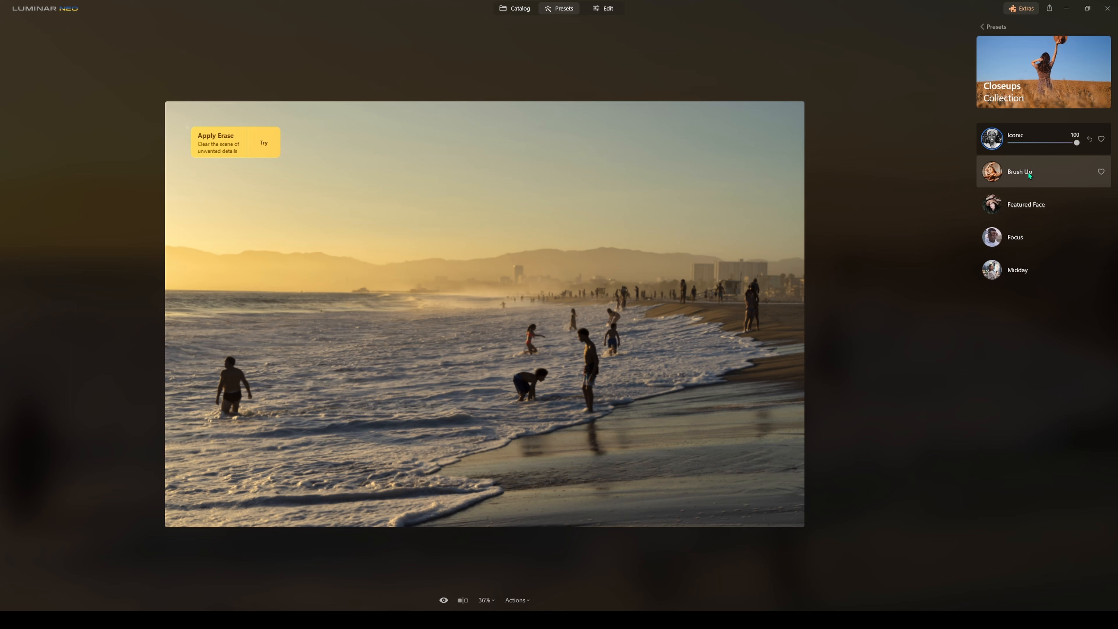
{"action": "left_click", "coordinate": [263, 142]}
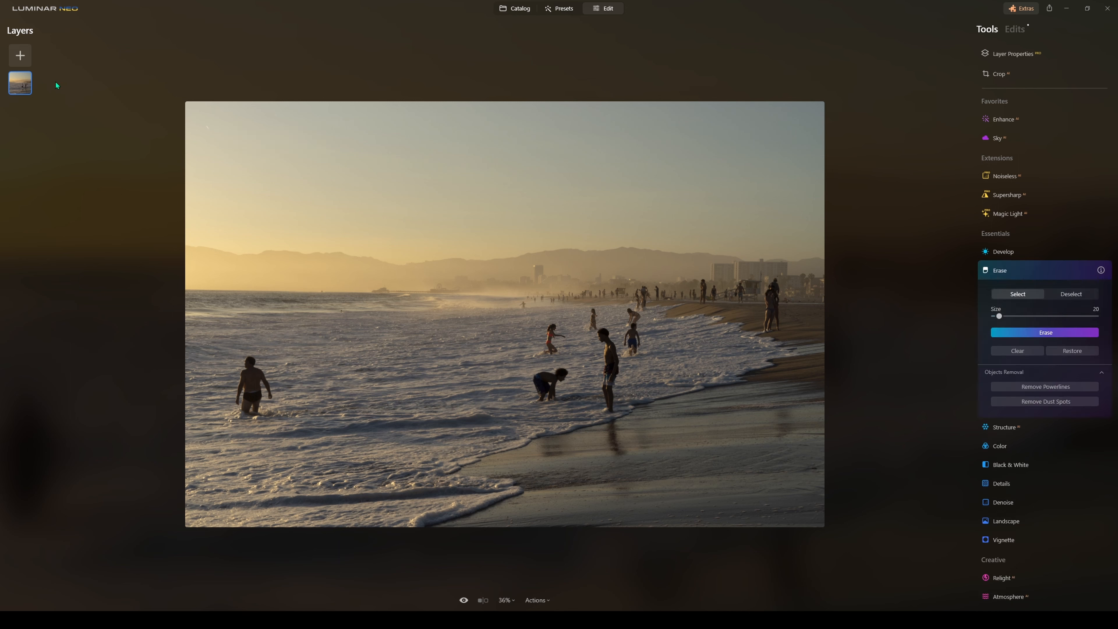
Add a light-effect overlay from the built-in assets as a layer above the beach photo and set its opacity to 53
{"action": "left_click", "coordinate": [26, 54]}
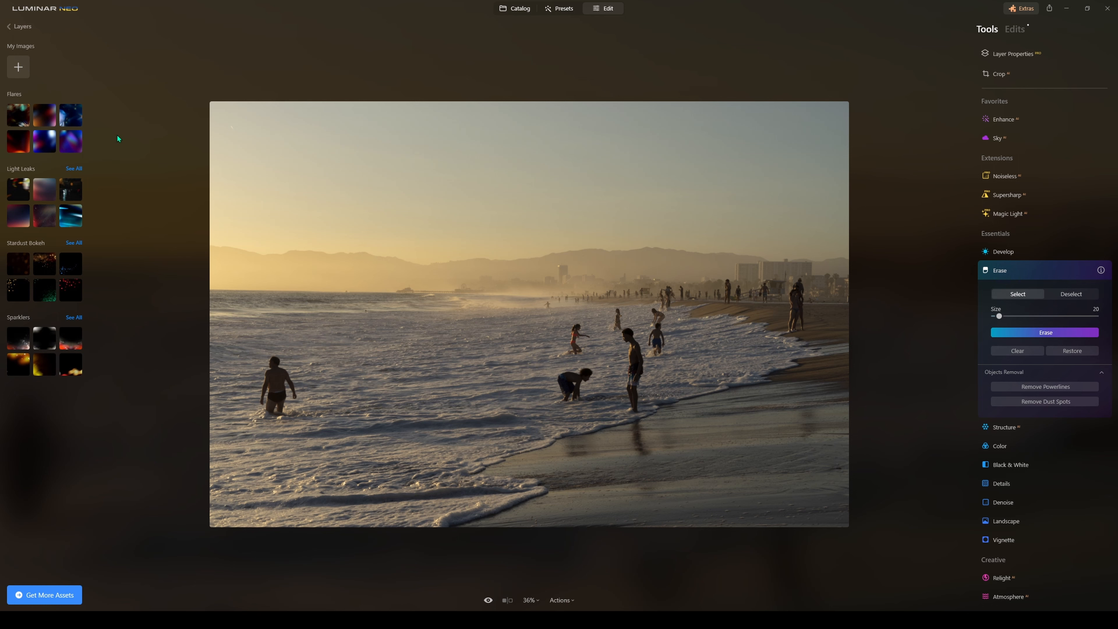
{"action": "left_click_drag", "start_coordinate": [194, 162], "coordinate": [229, 172]}
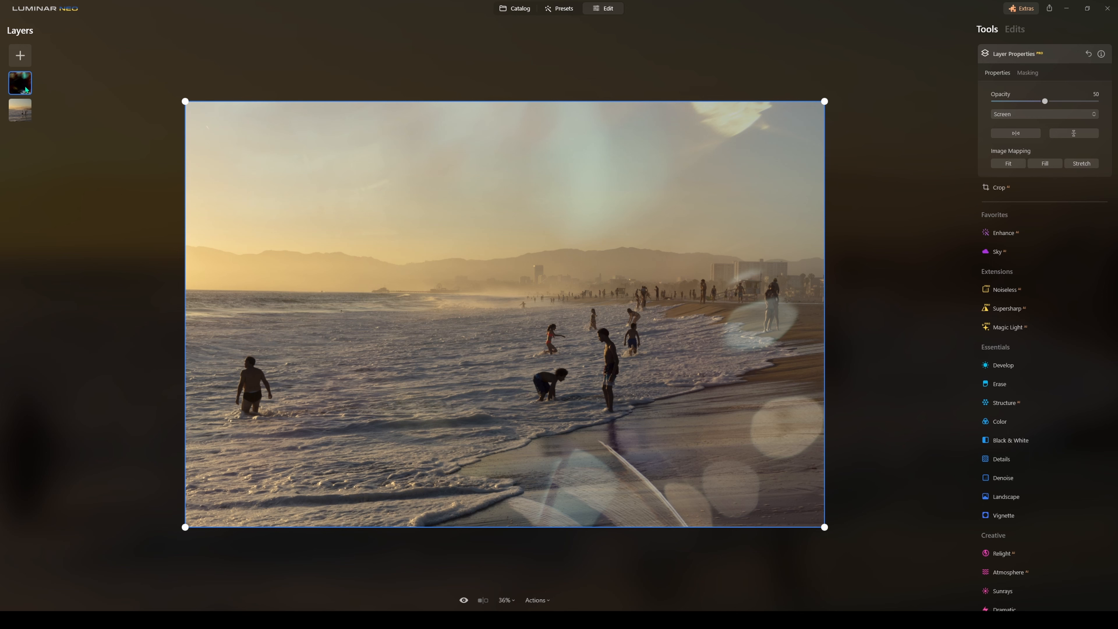
{"action": "mouse_move", "coordinate": [25, 90]}
{"action": "left_mouse_down"}
{"action": "mouse_move", "coordinate": [24, 119]}
{"action": "mouse_move", "coordinate": [20, 83]}
{"action": "left_mouse_up"}
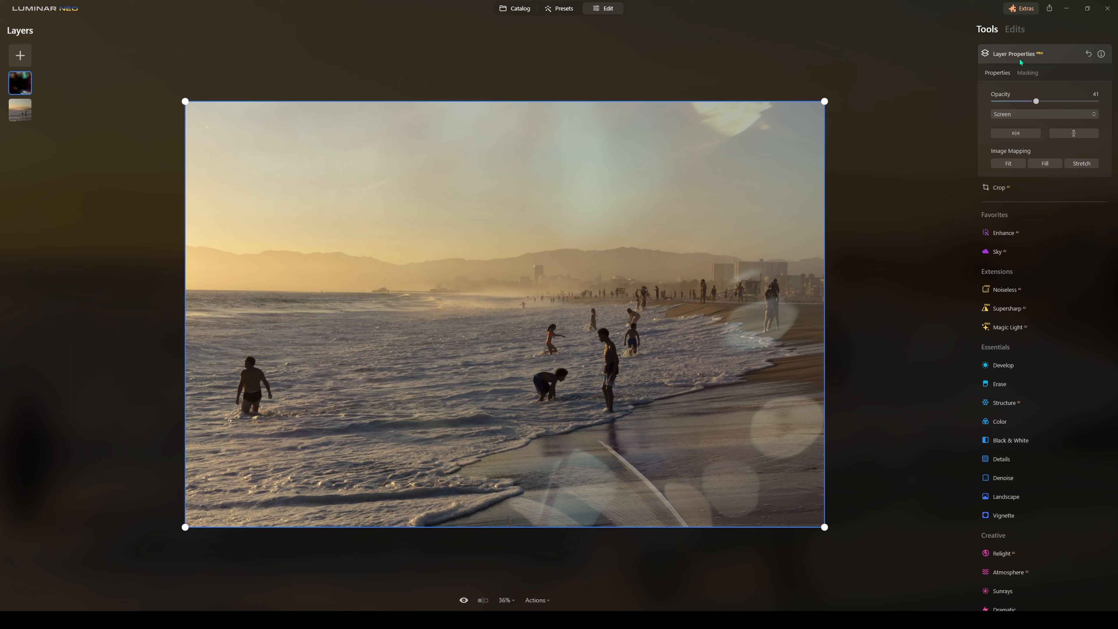
{"action": "scroll", "coordinate": [1032, 309], "scroll_direction": "down", "scroll_amount": 8}
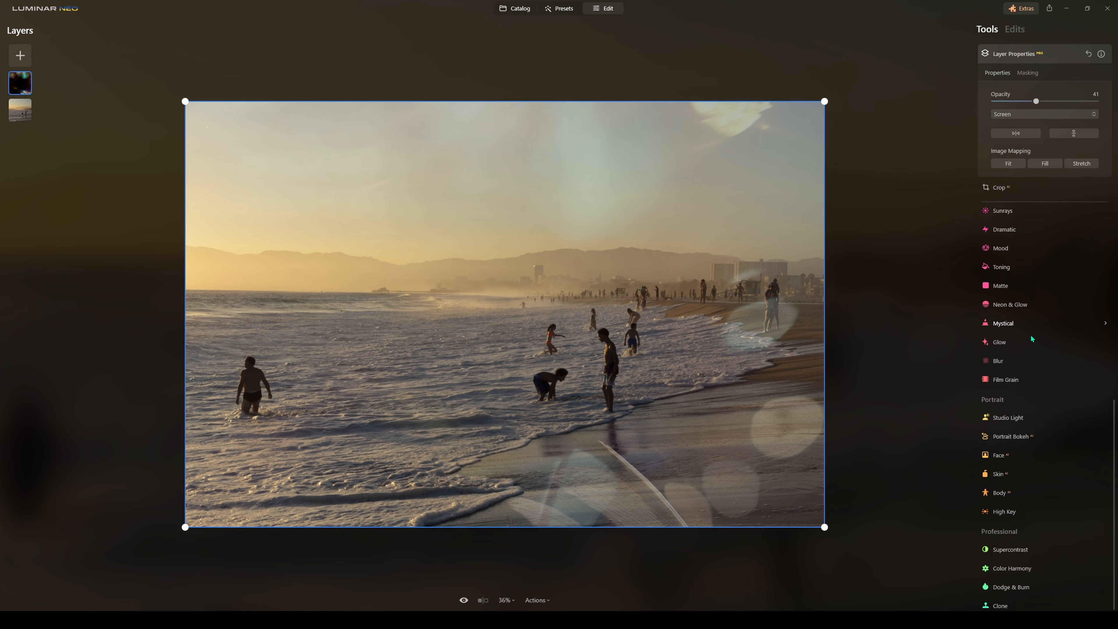
{"action": "scroll", "coordinate": [1037, 422], "scroll_direction": "up", "scroll_amount": 8}
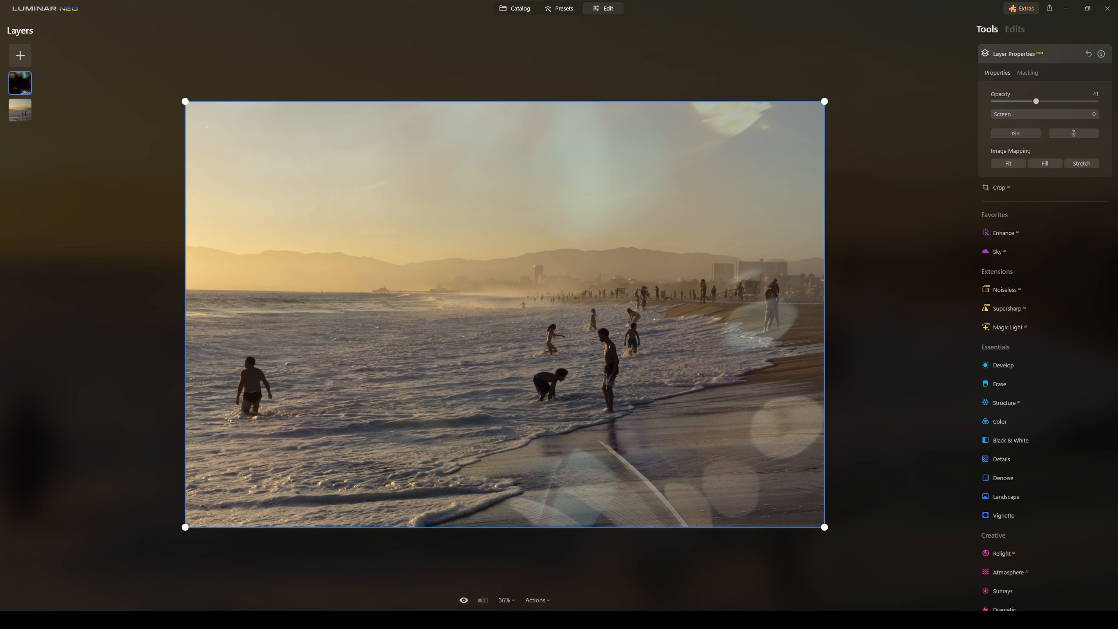
{"action": "mouse_move", "coordinate": [1037, 101]}
{"action": "left_mouse_down"}
{"action": "mouse_move", "coordinate": [1021, 102]}
{"action": "mouse_move", "coordinate": [1050, 102]}
{"action": "left_mouse_up"}
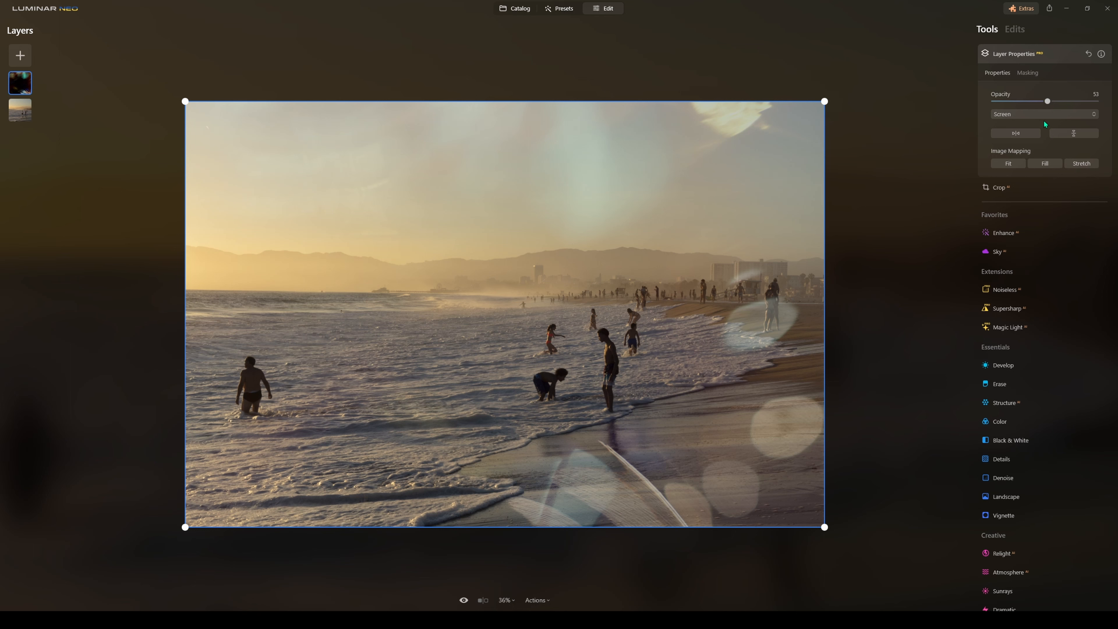
Preview other blend modes for the overlay layer while keeping Screen, and try flipping it horizontally and vertically and back
{"action": "left_click", "coordinate": [1054, 115]}
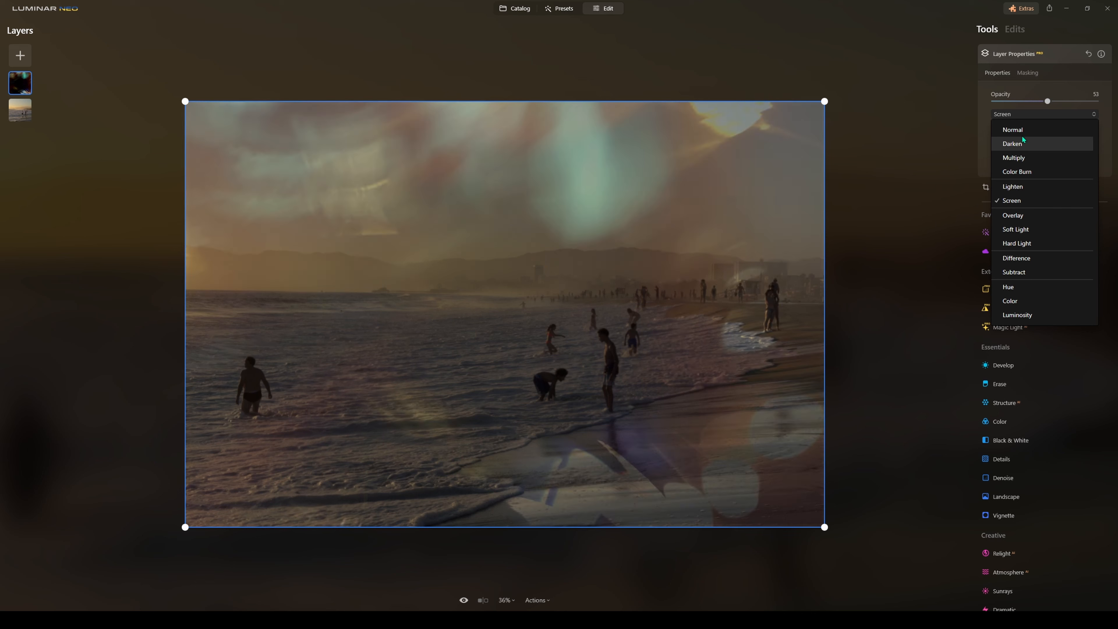
{"action": "left_click", "coordinate": [1034, 115]}
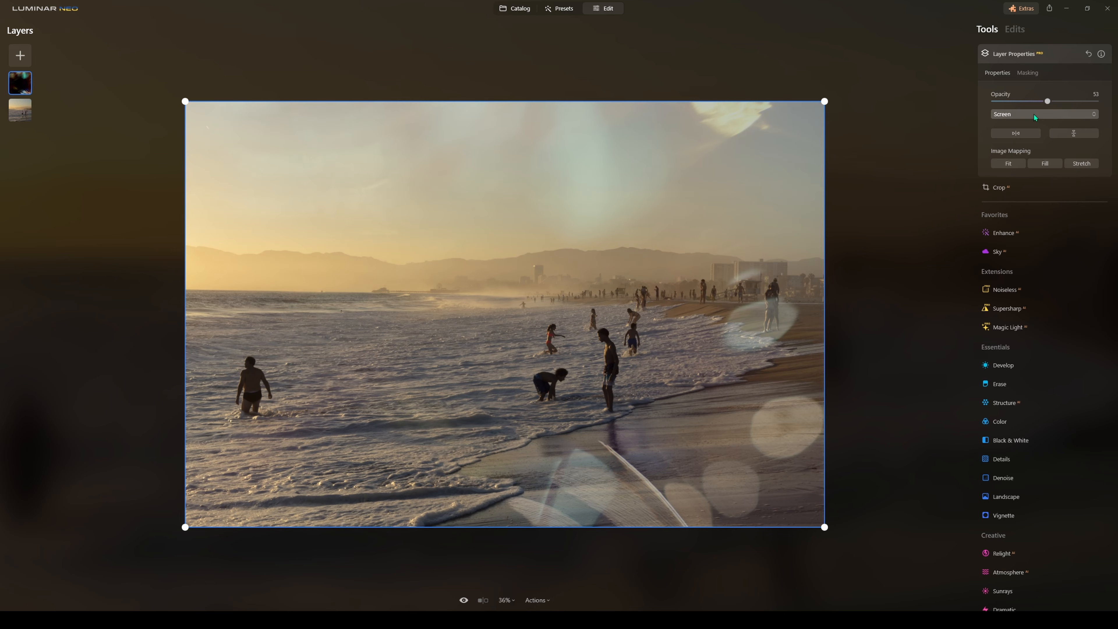
{"action": "left_click", "coordinate": [1018, 133]}
{"action": "left_click", "coordinate": [1022, 134]}
{"action": "left_click", "coordinate": [1066, 134]}
{"action": "left_click", "coordinate": [1066, 134]}
Try the Fit, Fill and Stretch image mappings on the overlay, and remove the overlay layer
{"action": "left_click", "coordinate": [1008, 164]}
{"action": "left_click", "coordinate": [1048, 164]}
{"action": "left_click", "coordinate": [1083, 163]}
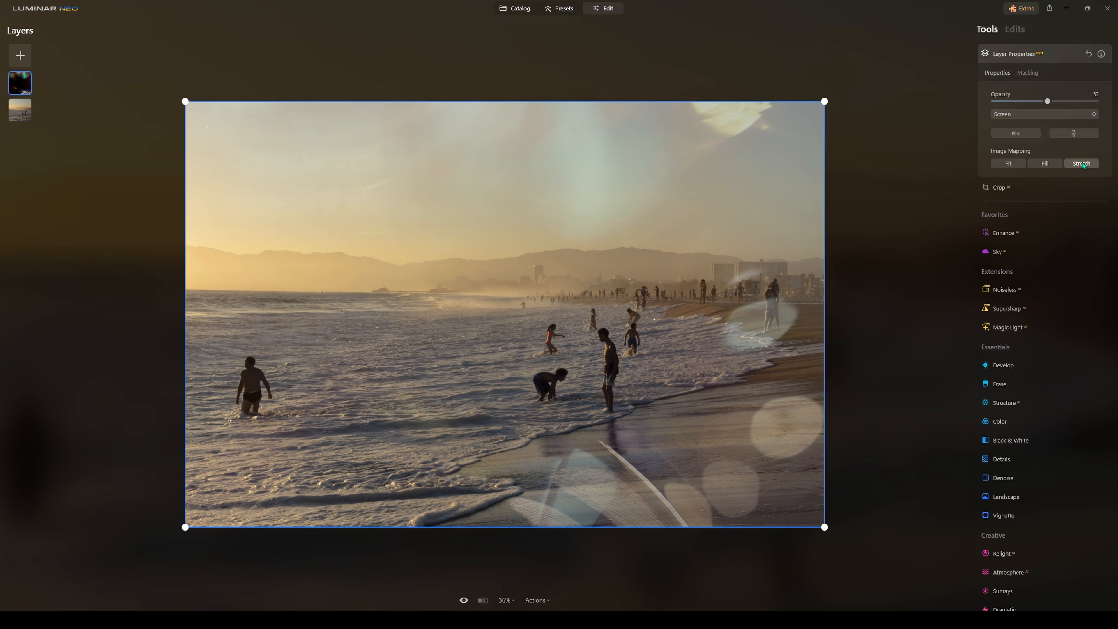
{"action": "right_click", "coordinate": [19, 83]}
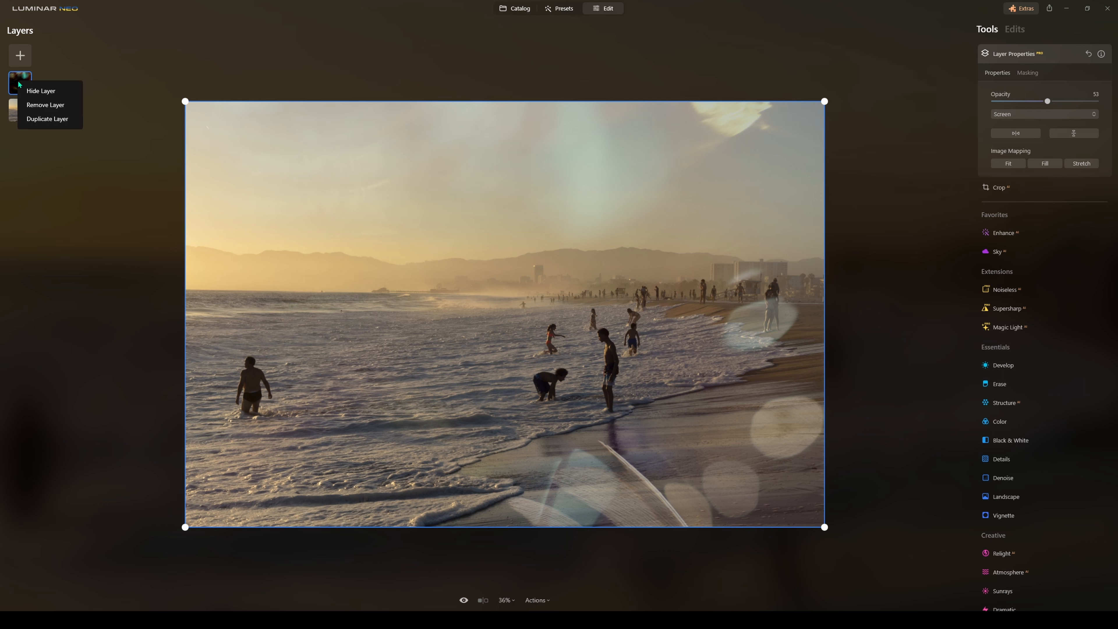
{"action": "left_click", "coordinate": [35, 105]}
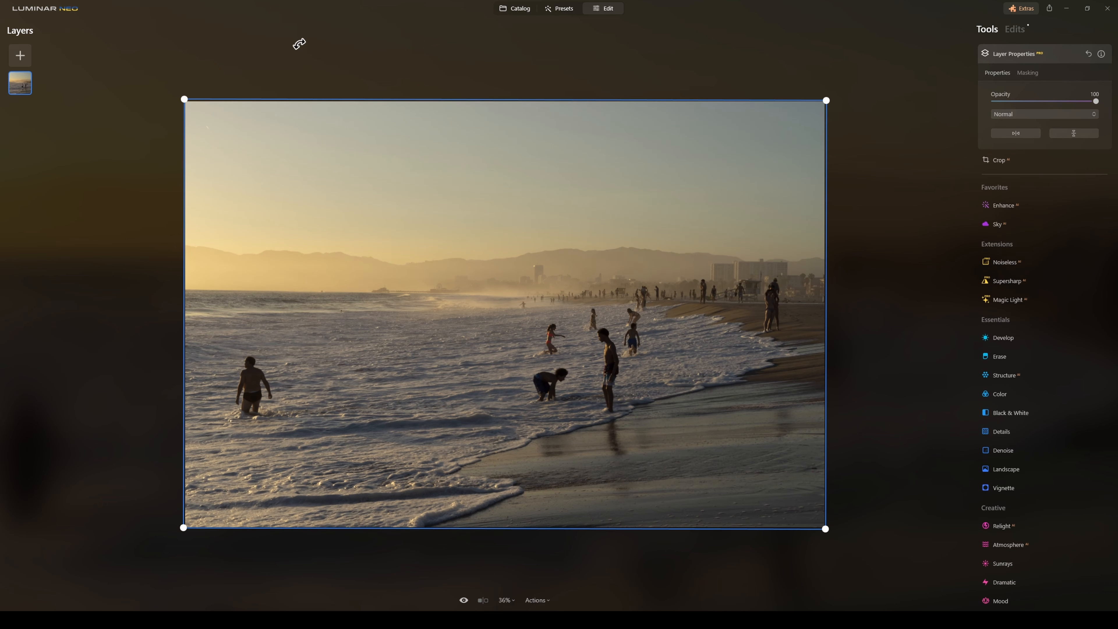
Try the automatic Composition crop at the Original ratio and reposition the beach photo within the crop frame
{"action": "left_click", "coordinate": [1012, 161]}
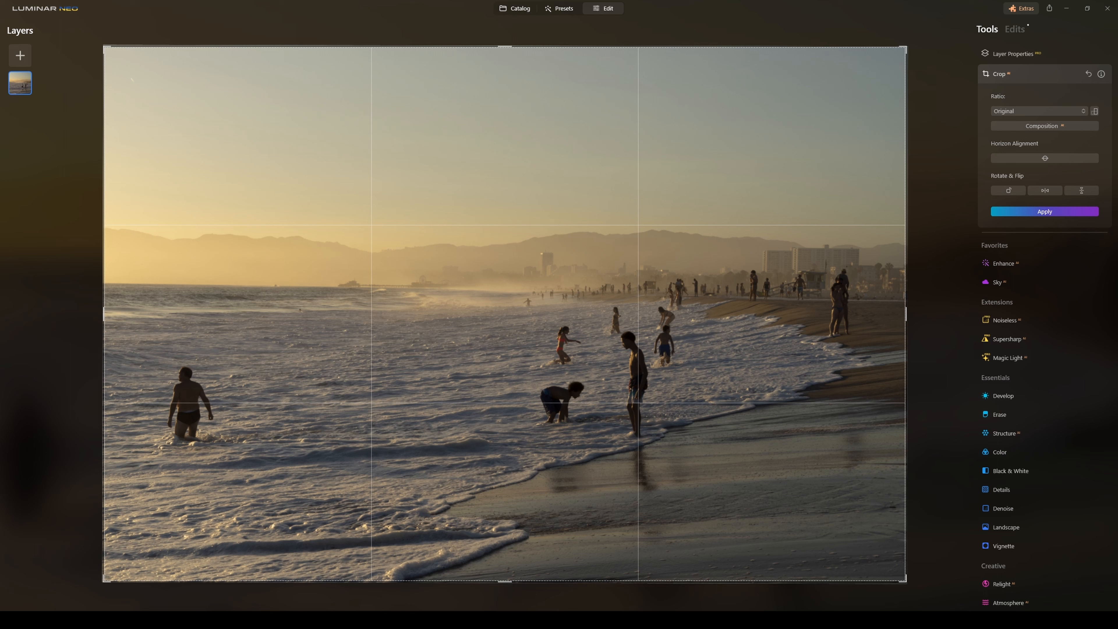
{"action": "left_click", "coordinate": [1057, 127]}
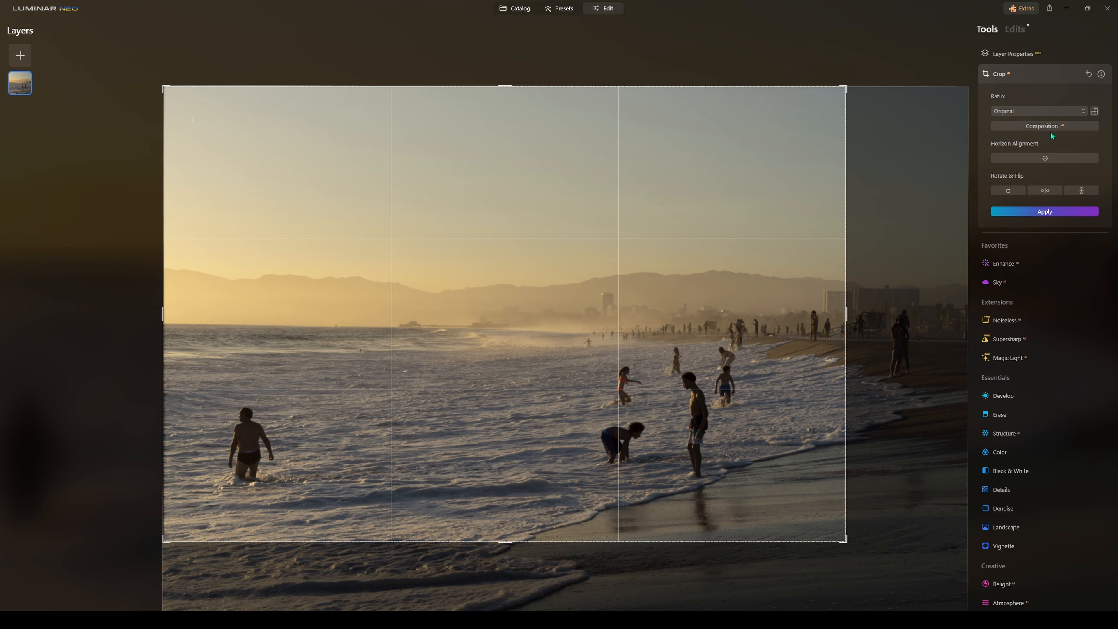
{"action": "left_click_drag", "start_coordinate": [895, 264], "coordinate": [869, 248]}
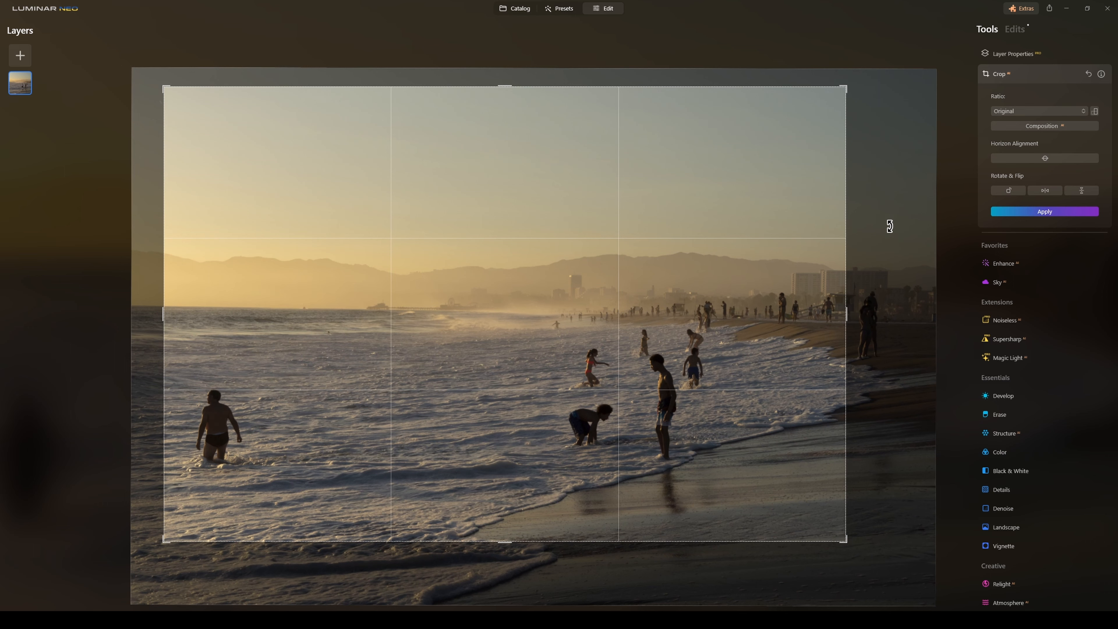
{"action": "left_click_drag", "start_coordinate": [810, 216], "coordinate": [841, 234]}
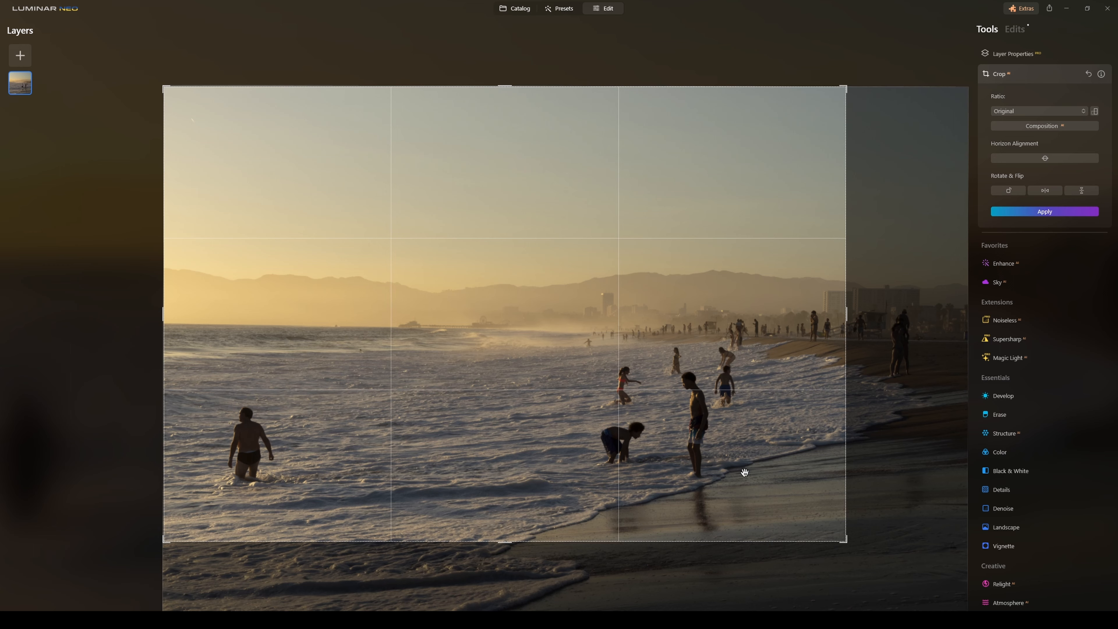
{"action": "key", "text": "Return"}
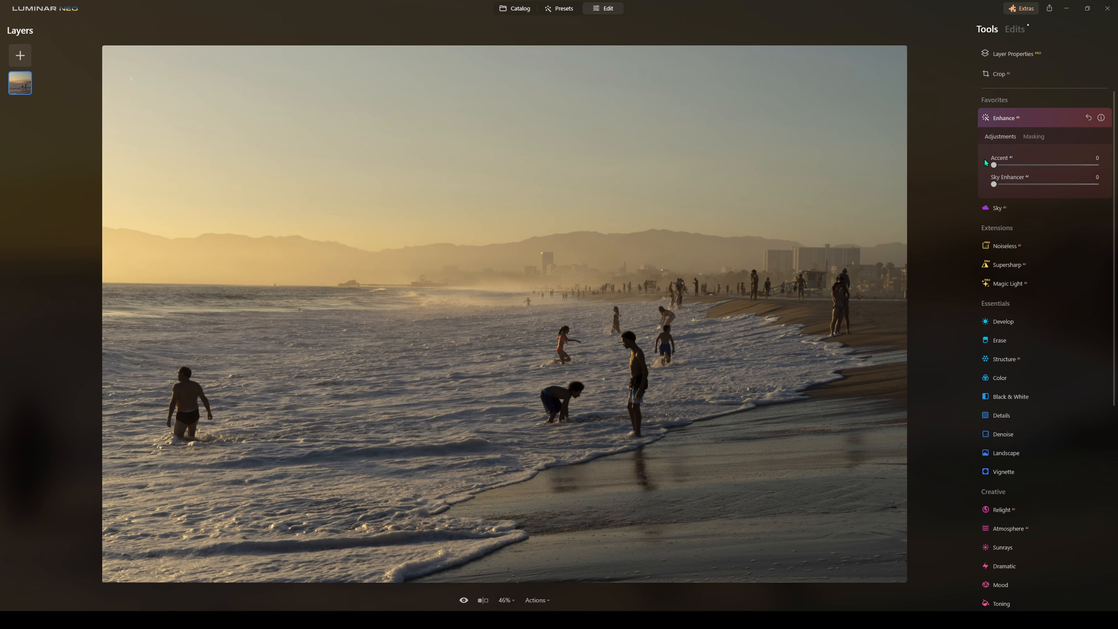
Try the Enhance tool on the beach photo, raising Accent and Sky Enhancer in stages up to 100
{"action": "left_click", "coordinate": [1040, 117]}
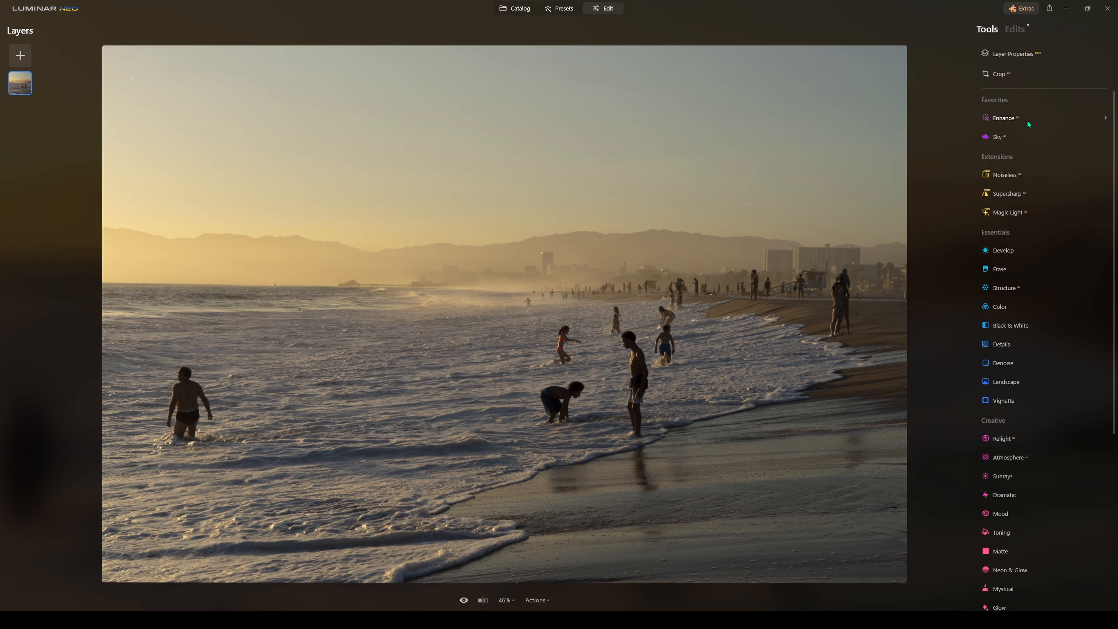
{"action": "left_click", "coordinate": [1047, 117]}
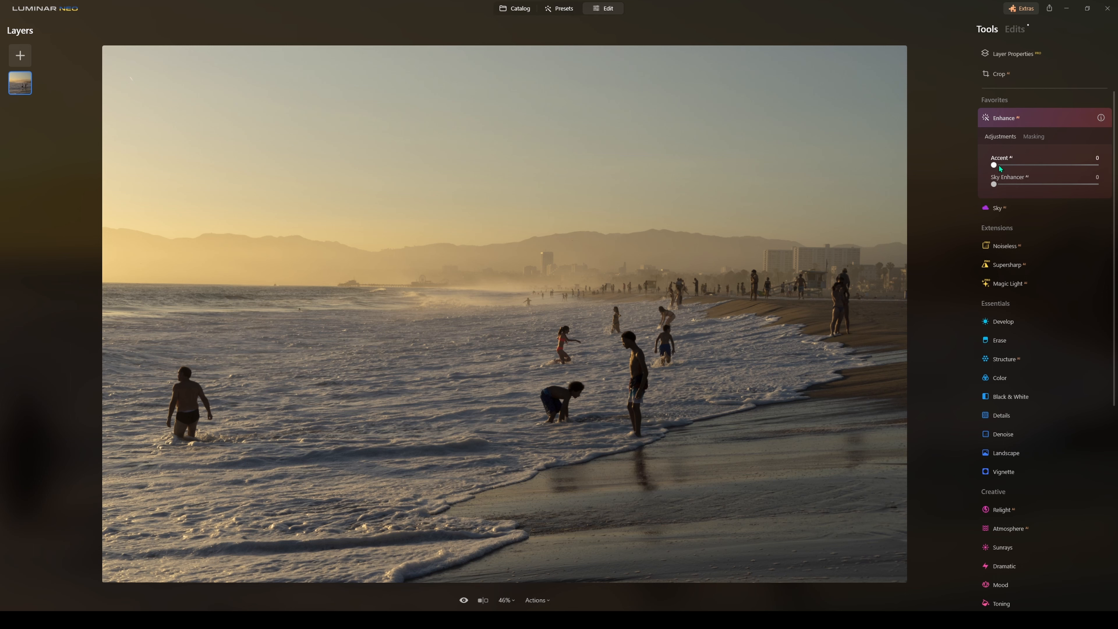
{"action": "left_click_drag", "start_coordinate": [999, 166], "coordinate": [1050, 166]}
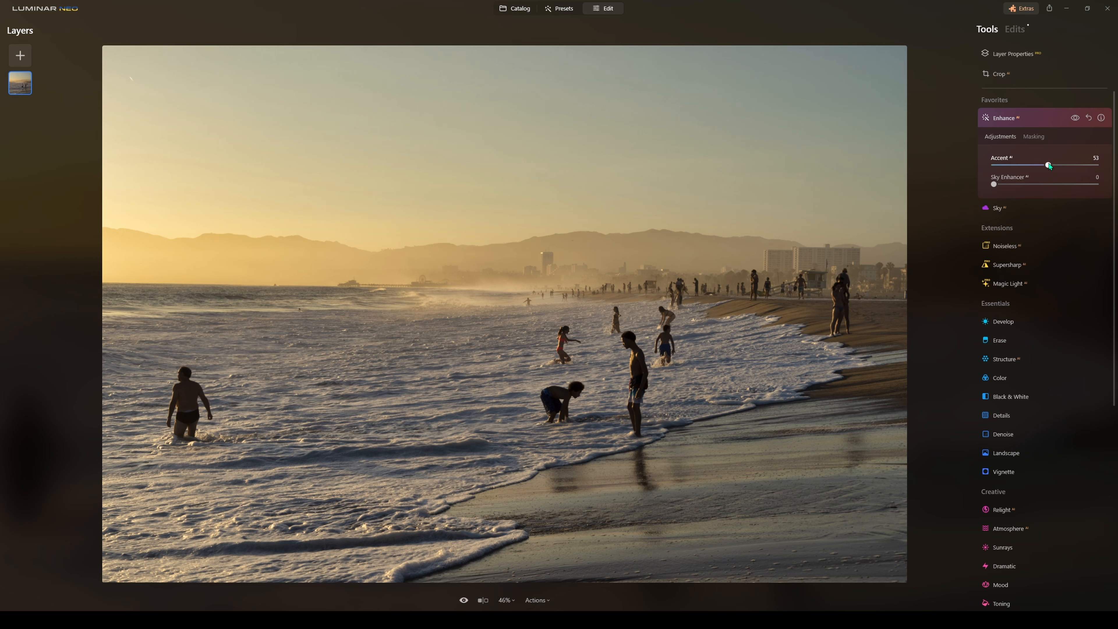
{"action": "left_click_drag", "start_coordinate": [1049, 166], "coordinate": [1078, 166]}
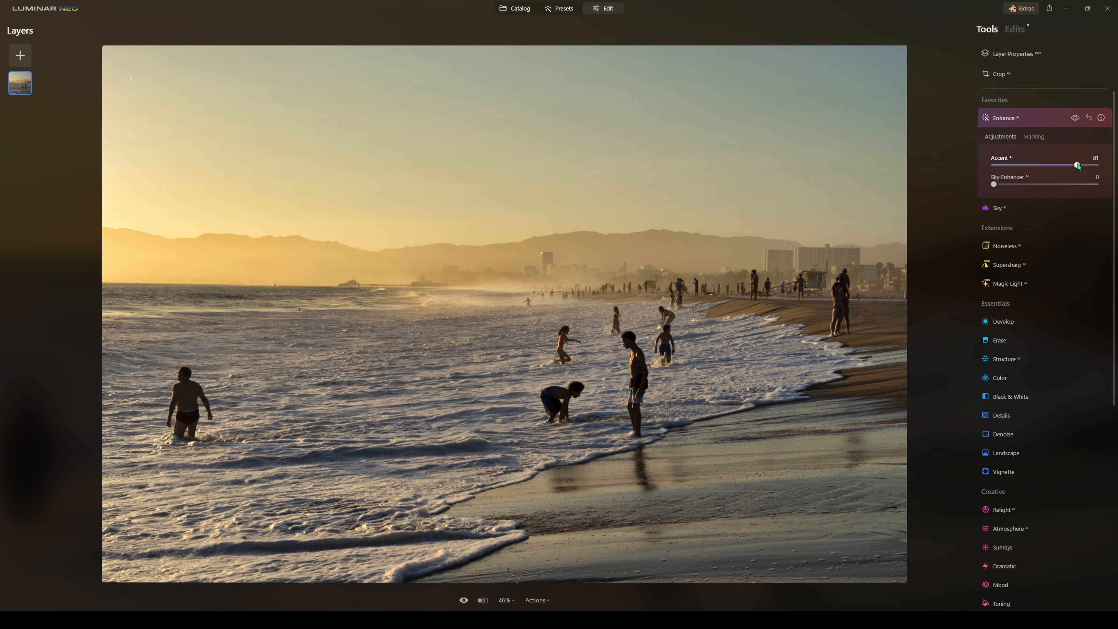
{"action": "left_click_drag", "start_coordinate": [1077, 165], "coordinate": [1097, 165]}
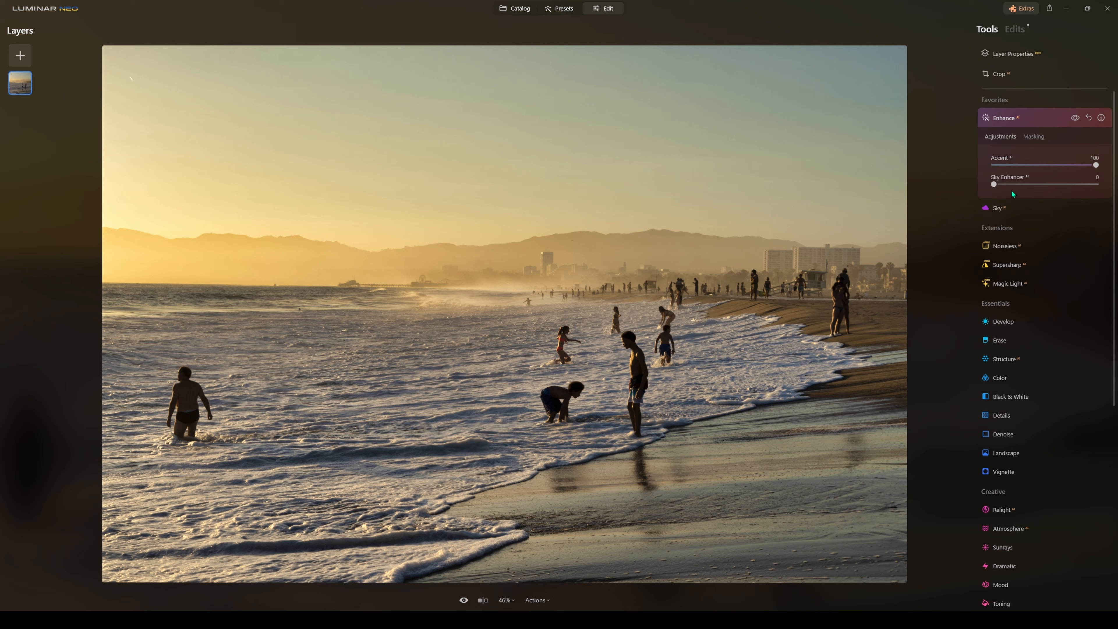
{"action": "left_click_drag", "start_coordinate": [1003, 184], "coordinate": [1065, 186]}
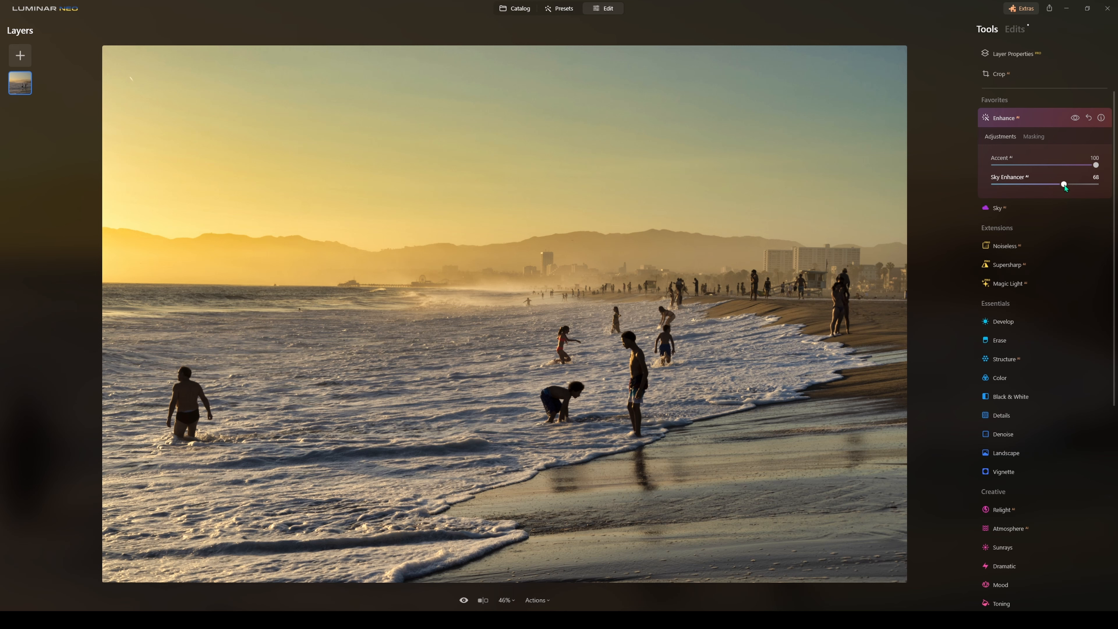
{"action": "left_click_drag", "start_coordinate": [1066, 187], "coordinate": [1098, 185]}
Reset the Enhance adjustments and set both Accent and Sky Enhancer to 100 again
{"action": "left_click", "coordinate": [1090, 118]}
{"action": "left_click_drag", "start_coordinate": [997, 166], "coordinate": [1096, 166]}
{"action": "left_click_drag", "start_coordinate": [995, 185], "coordinate": [1097, 185]}
Duplicate the beach photo layer and show the masking options in the duplicate's Layer Properties
{"action": "right_click", "coordinate": [24, 91]}
{"action": "left_click", "coordinate": [49, 109]}
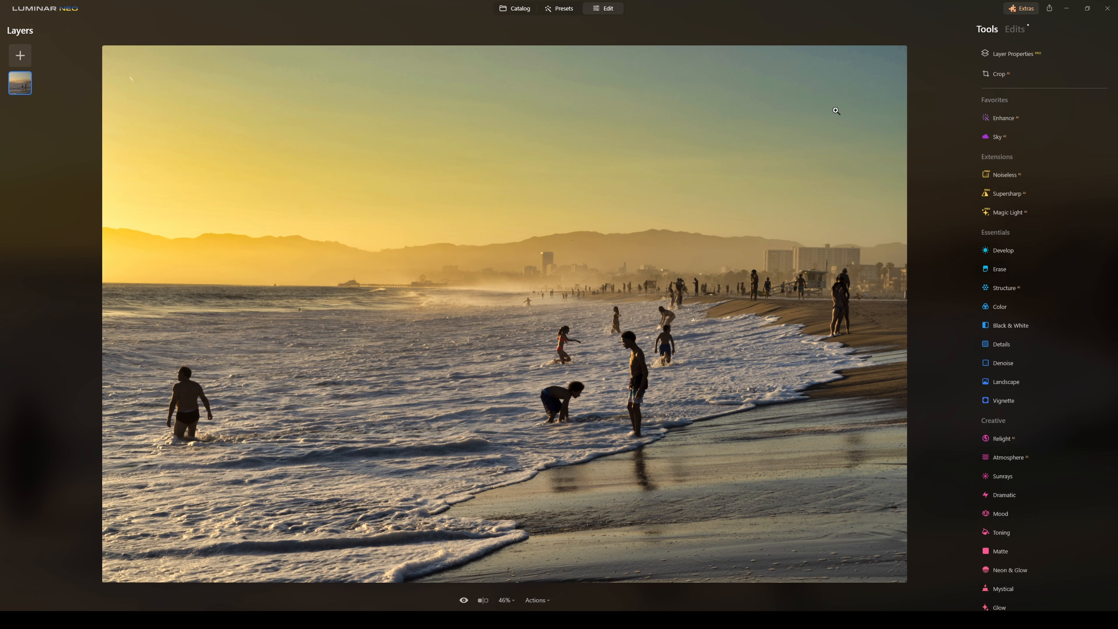
{"action": "left_click", "coordinate": [1031, 75]}
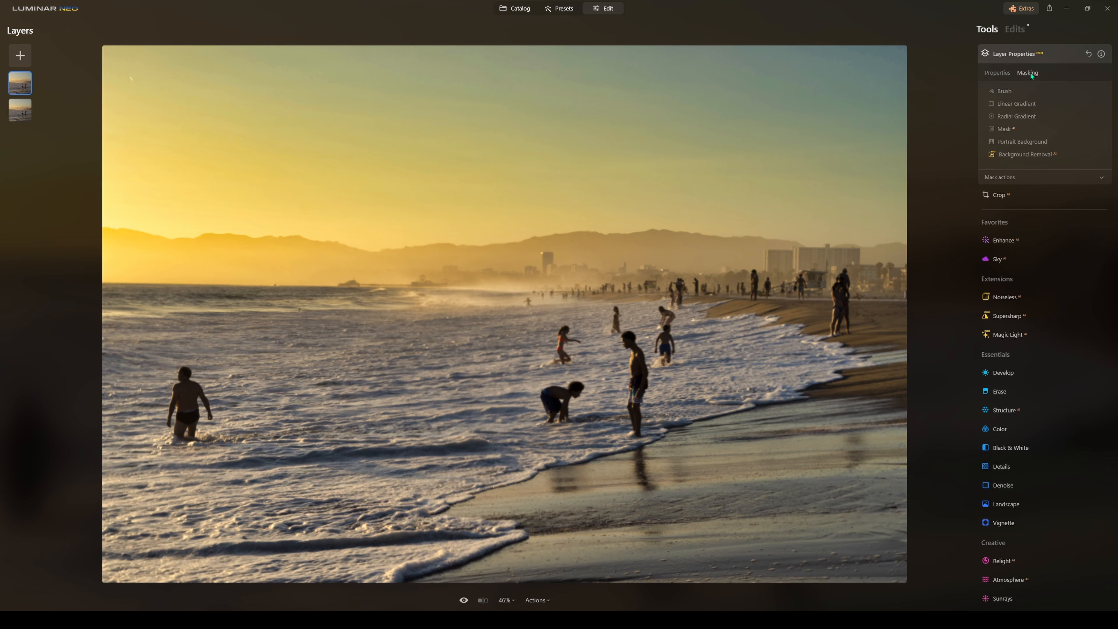
Limit Enhance to the upper-right sky with a diagonal linear gradient mask, and set Accent and Sky Enhancer to 100
{"action": "left_click", "coordinate": [1025, 232]}
{"action": "left_click", "coordinate": [1038, 140]}
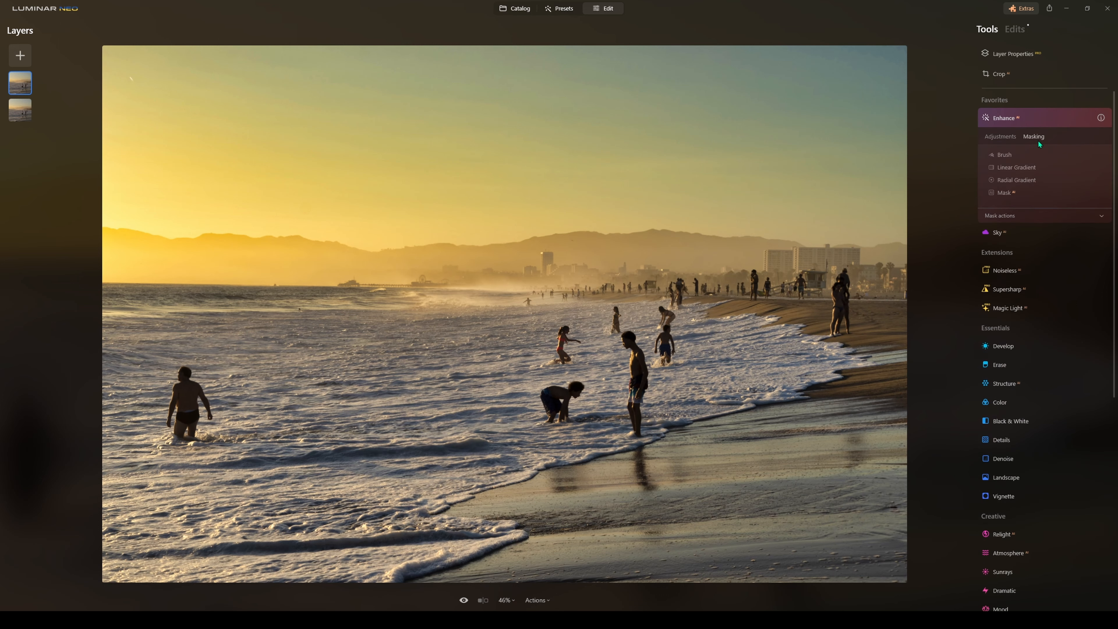
{"action": "left_click", "coordinate": [991, 167]}
{"action": "left_click_drag", "start_coordinate": [859, 71], "coordinate": [780, 197]}
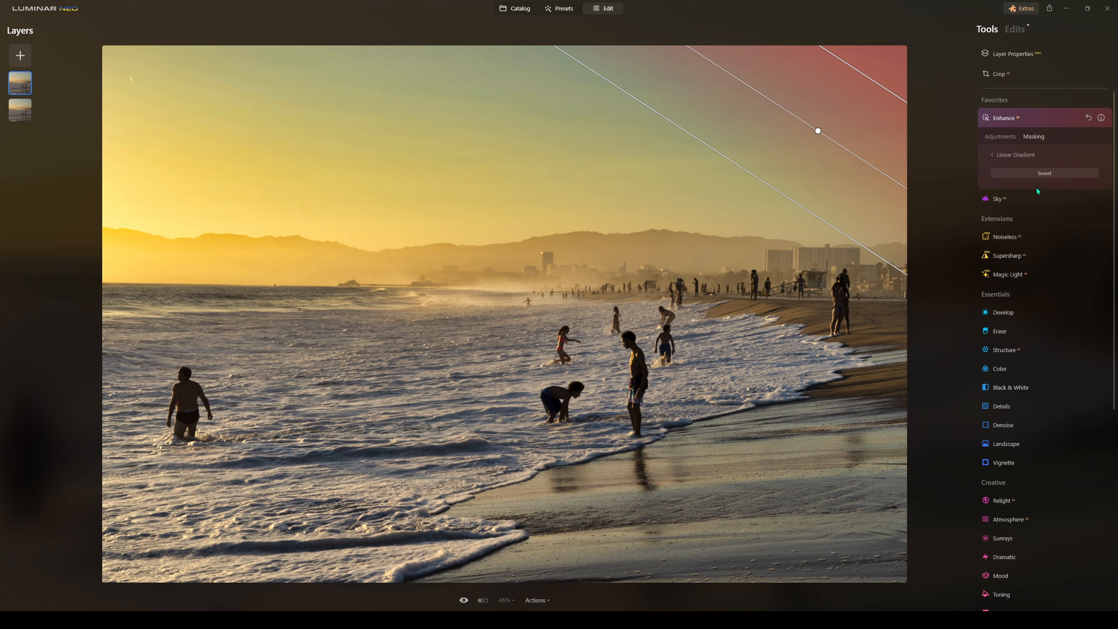
{"action": "left_click", "coordinate": [1006, 144]}
{"action": "left_click_drag", "start_coordinate": [1023, 163], "coordinate": [1055, 172]}
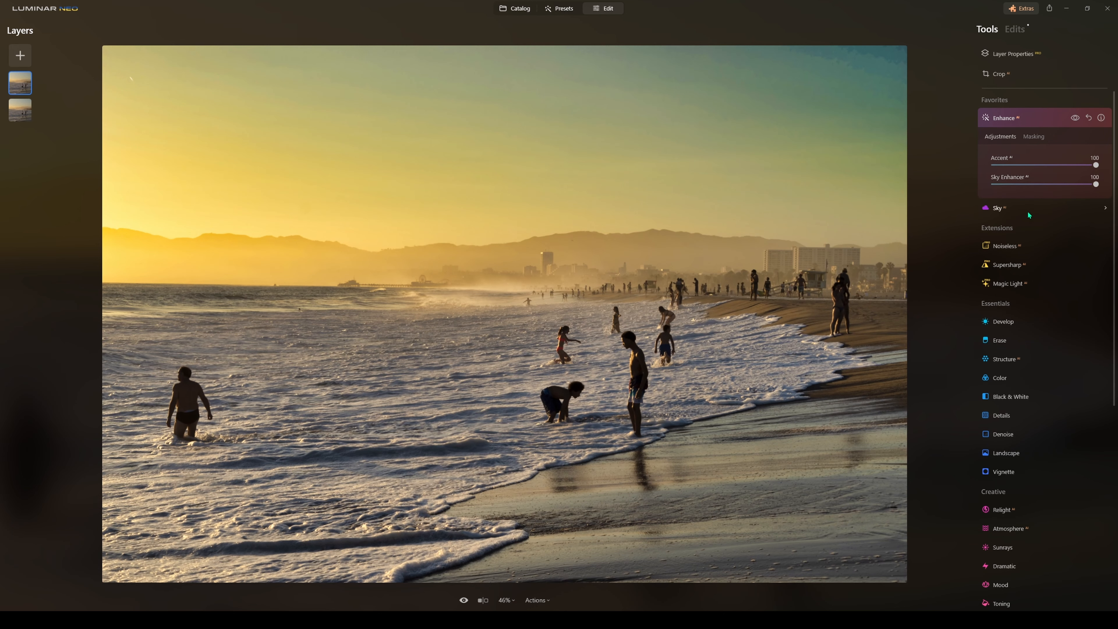
{"action": "left_click", "coordinate": [1034, 136]}
Mask Develop with a diagonal linear gradient over the upper-right sky and set its Exposure to 3.38
{"action": "left_click", "coordinate": [1013, 312]}
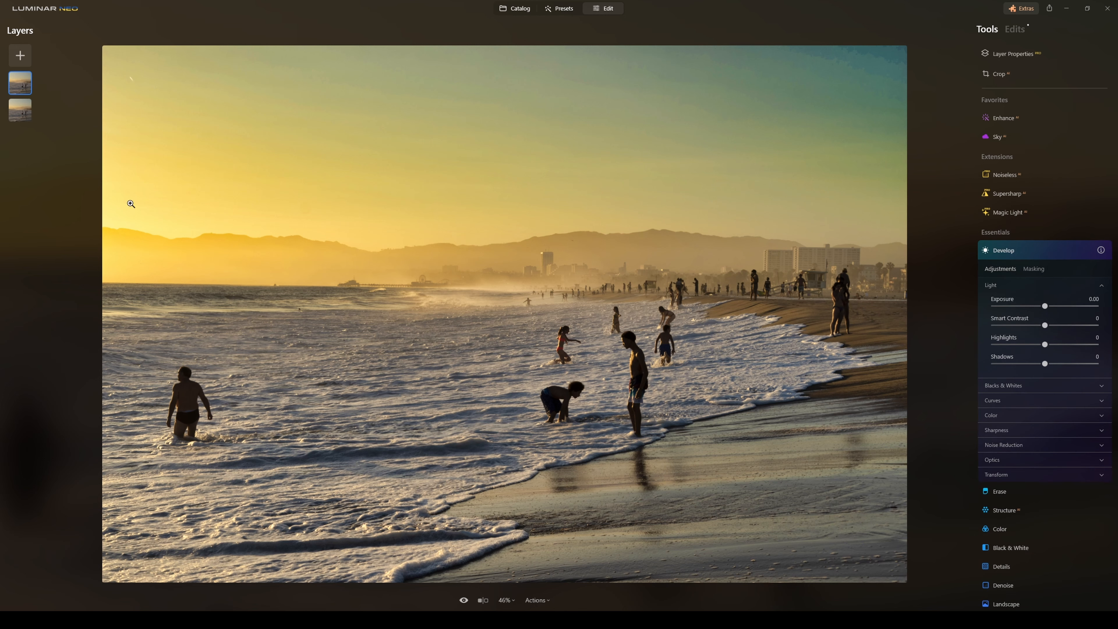
{"action": "left_click", "coordinate": [1034, 268]}
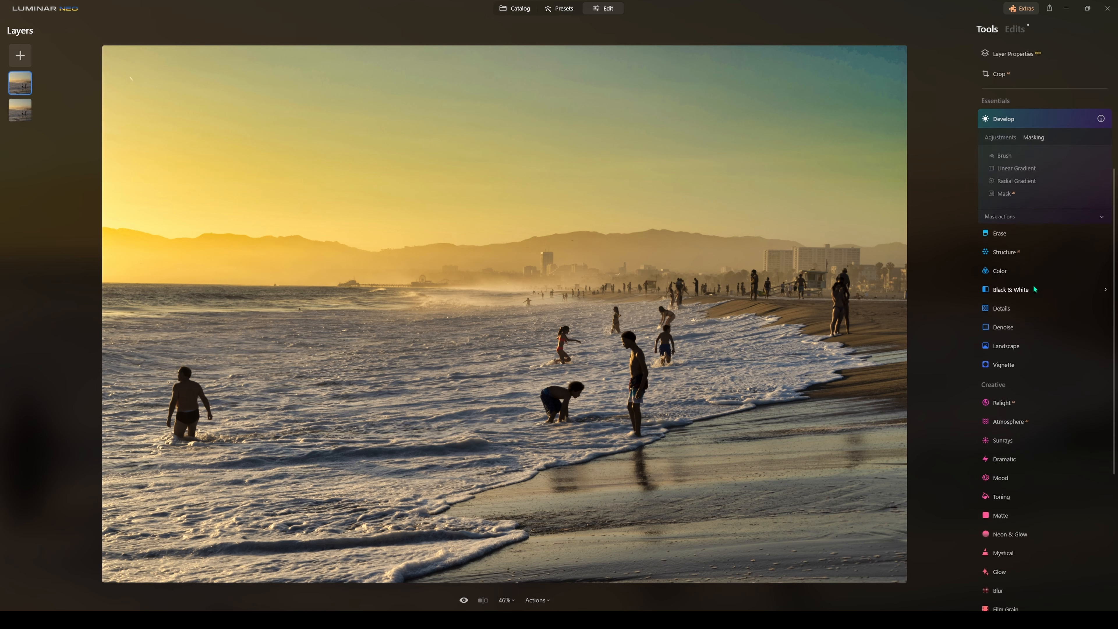
{"action": "left_click", "coordinate": [1013, 173]}
{"action": "left_click_drag", "start_coordinate": [890, 64], "coordinate": [771, 202]}
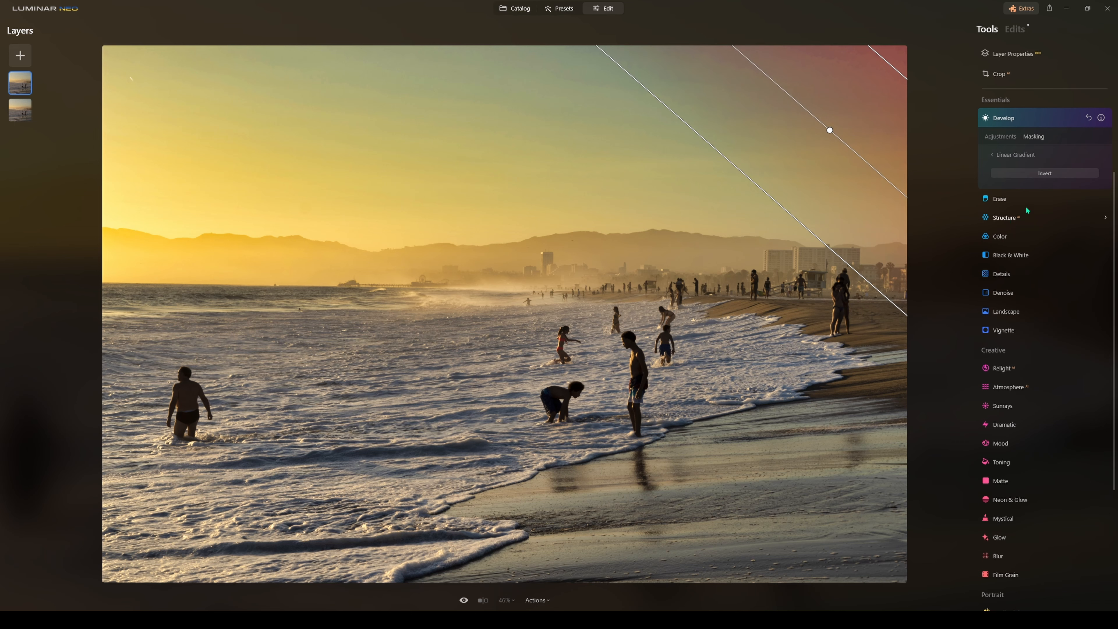
{"action": "left_click", "coordinate": [1001, 137]}
{"action": "left_click_drag", "start_coordinate": [1045, 174], "coordinate": [1079, 175]}
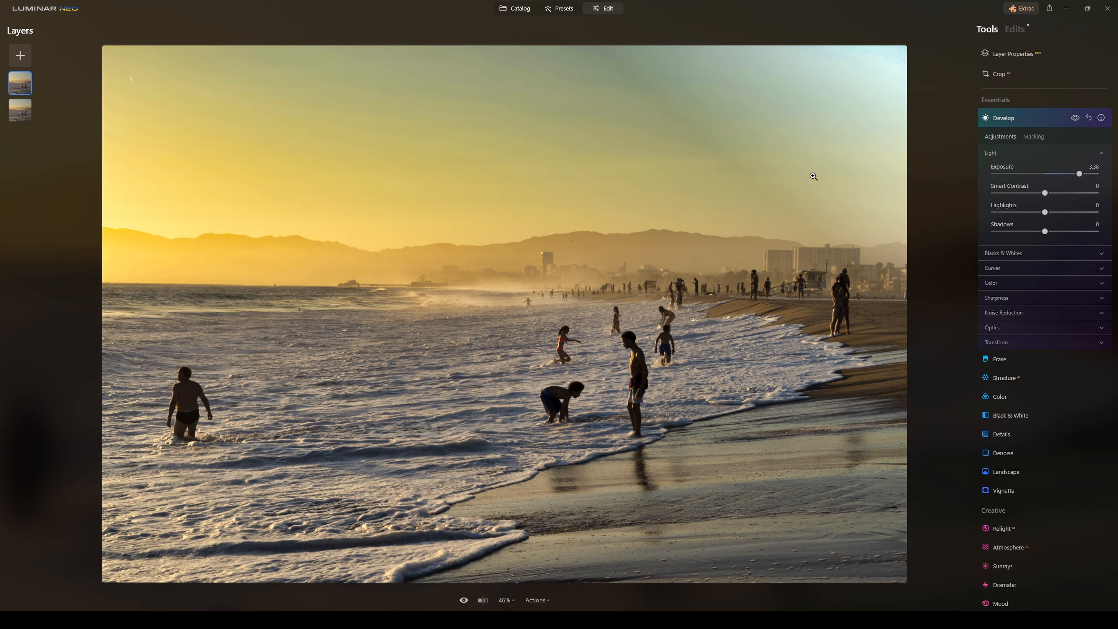
Mask the Enhance tool on the duplicate beach layer with an AI mask covering the Water
{"action": "left_click", "coordinate": [18, 116]}
{"action": "left_click", "coordinate": [21, 85]}
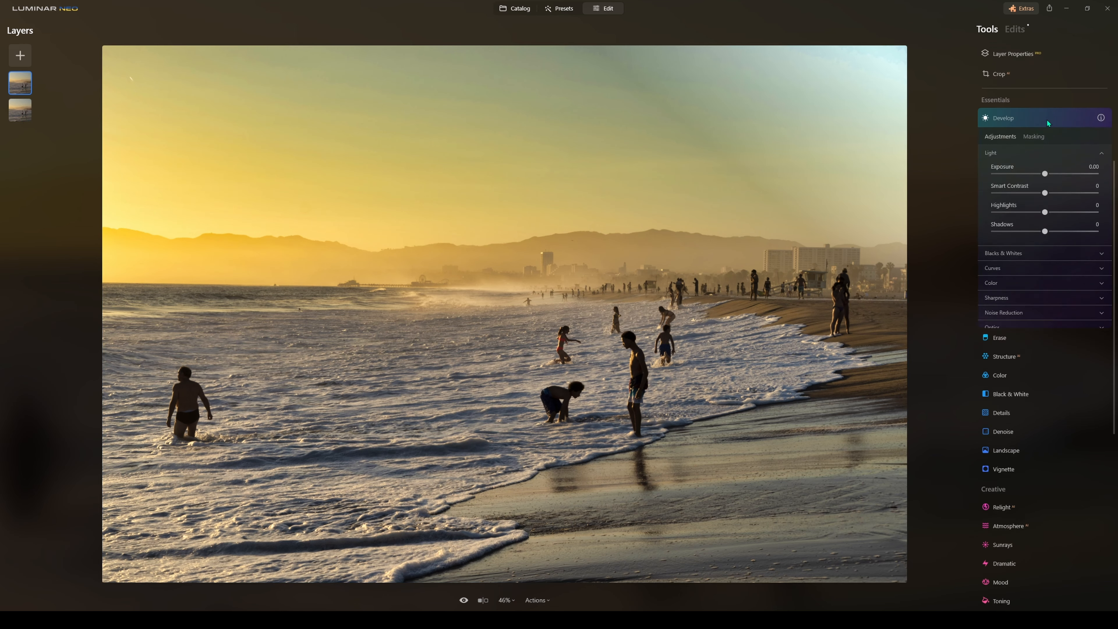
{"action": "left_click", "coordinate": [1046, 120]}
{"action": "scroll", "coordinate": [1044, 149], "scroll_direction": "up", "scroll_amount": 3}
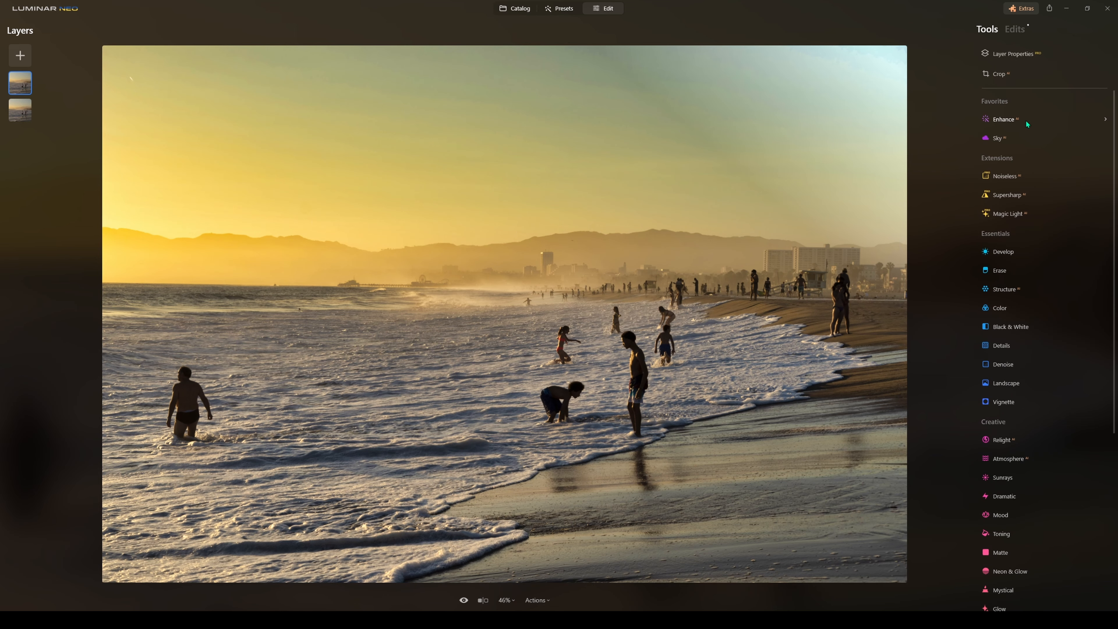
{"action": "left_click", "coordinate": [1026, 122]}
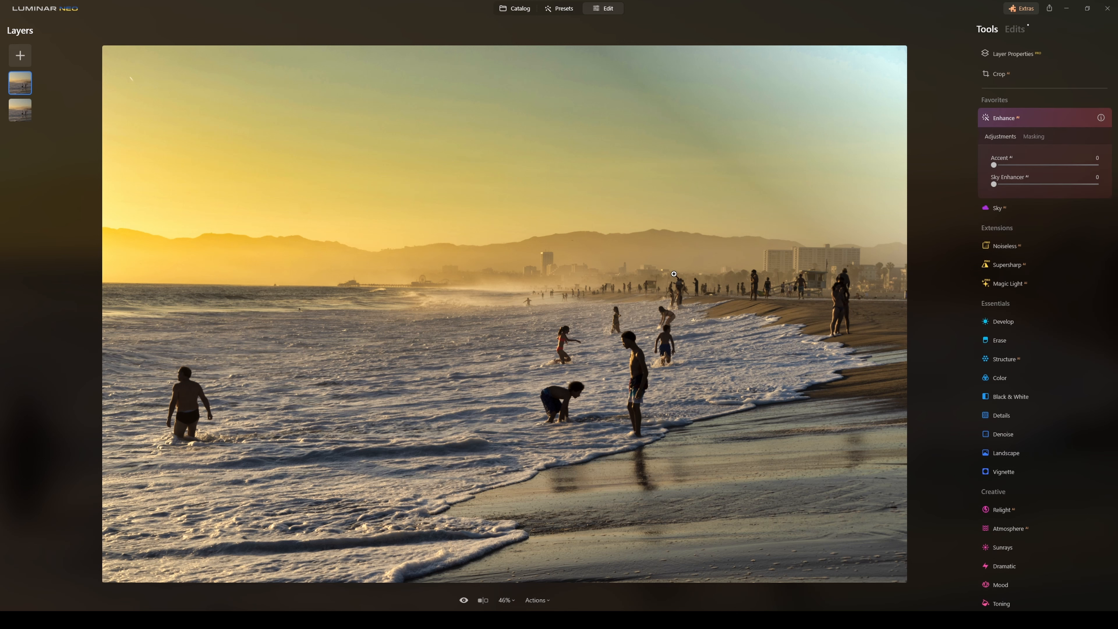
{"action": "left_click", "coordinate": [1032, 140]}
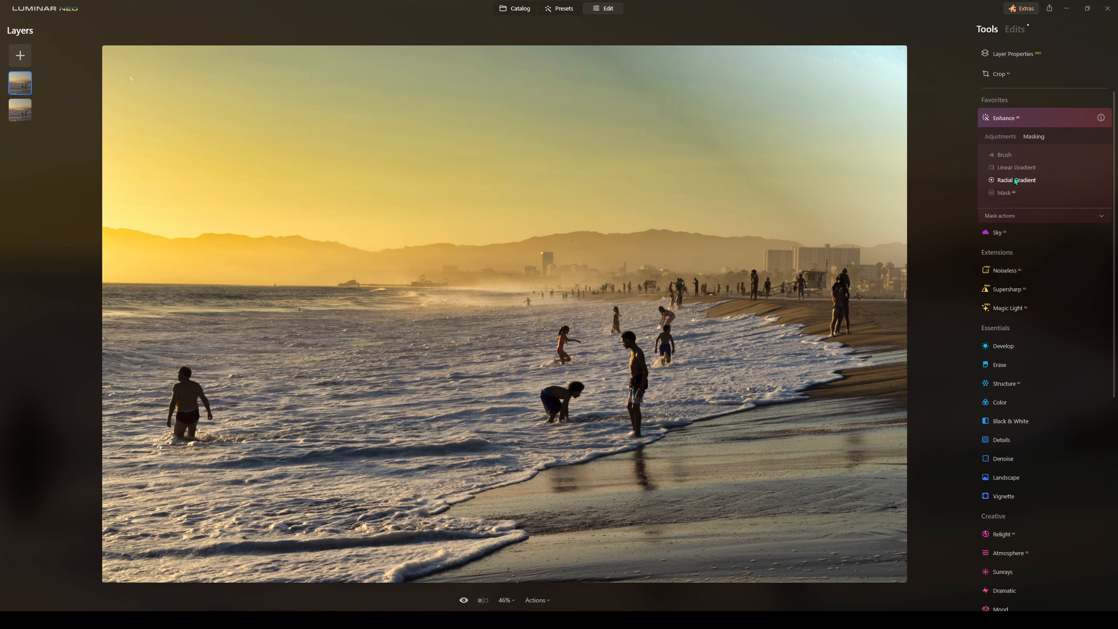
{"action": "left_click", "coordinate": [1013, 193]}
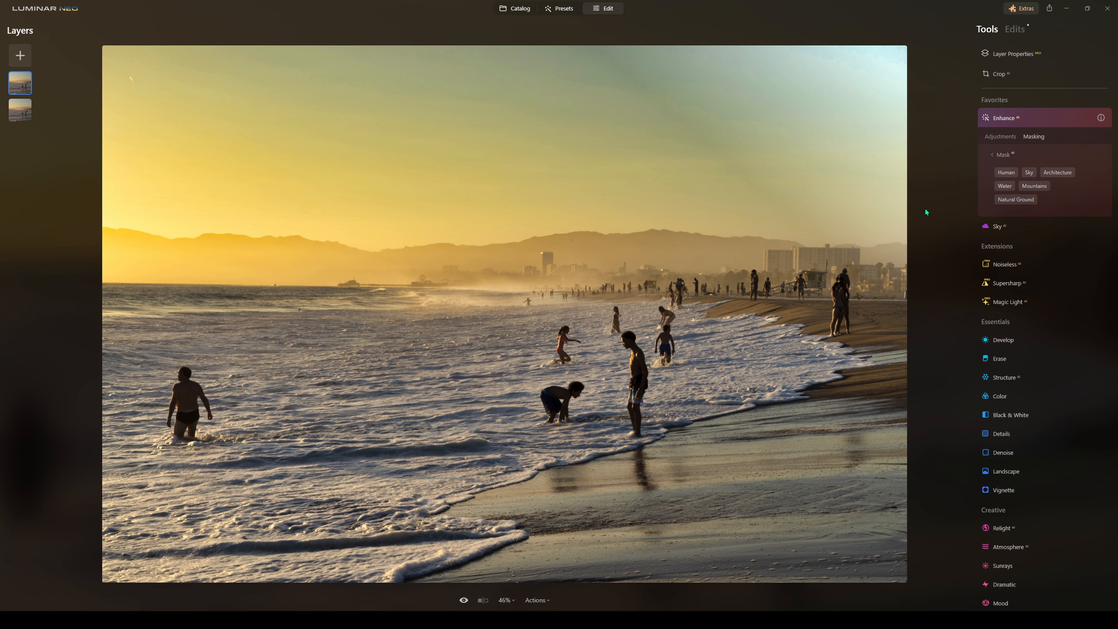
{"action": "left_click", "coordinate": [1004, 185]}
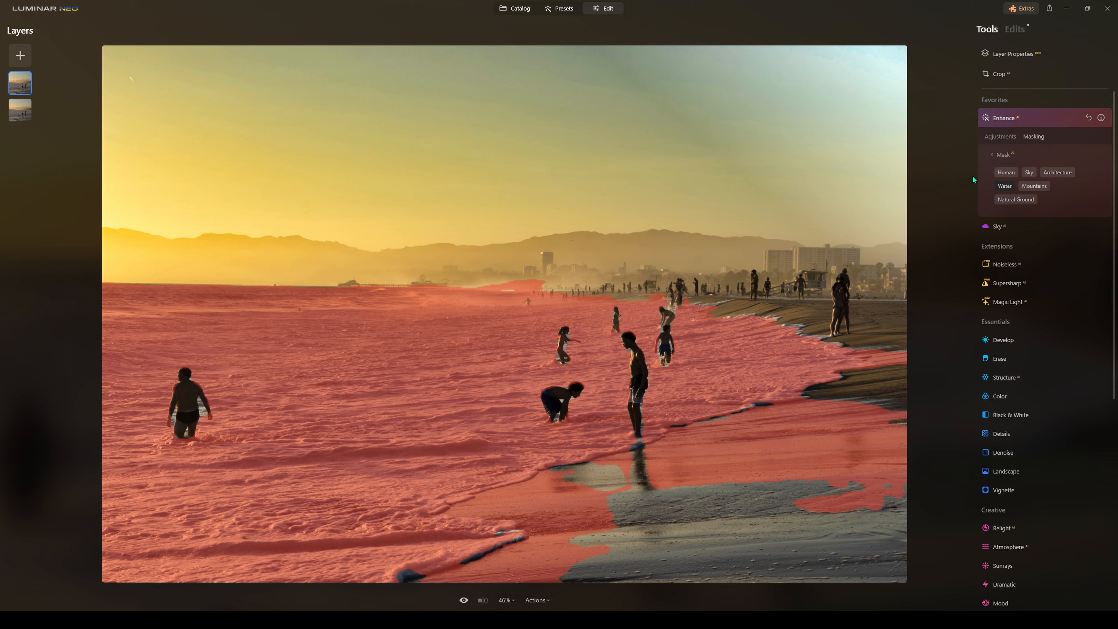
Replace the canal photo's sky with the suggested Sunset Clouds 3, using the Sky tool
{"action": "left_click", "coordinate": [1013, 226]}
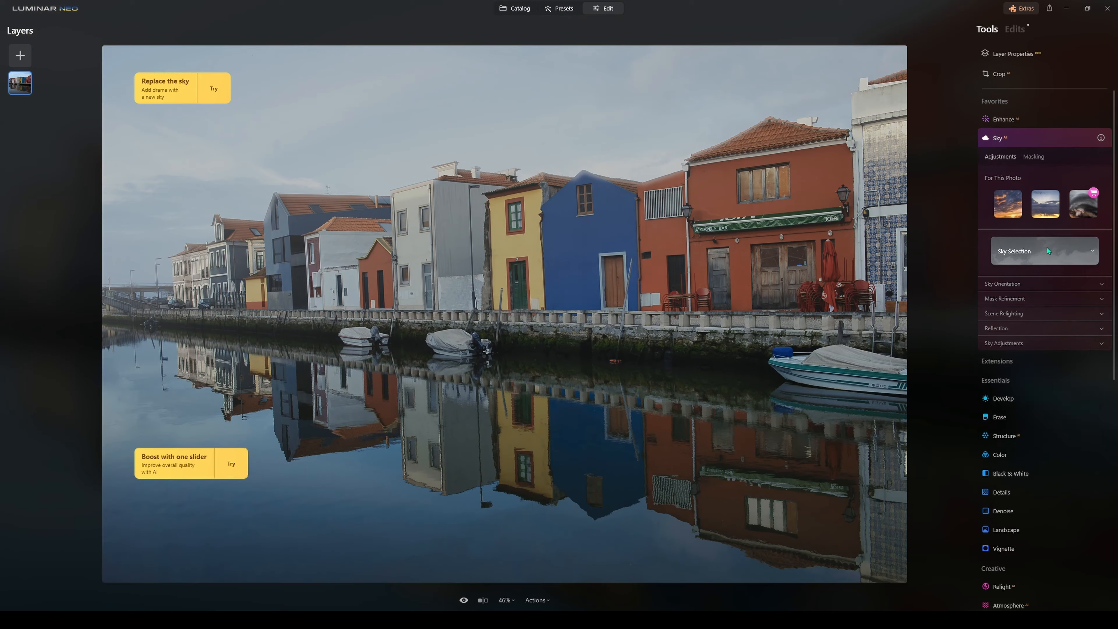
{"action": "left_click", "coordinate": [1047, 249]}
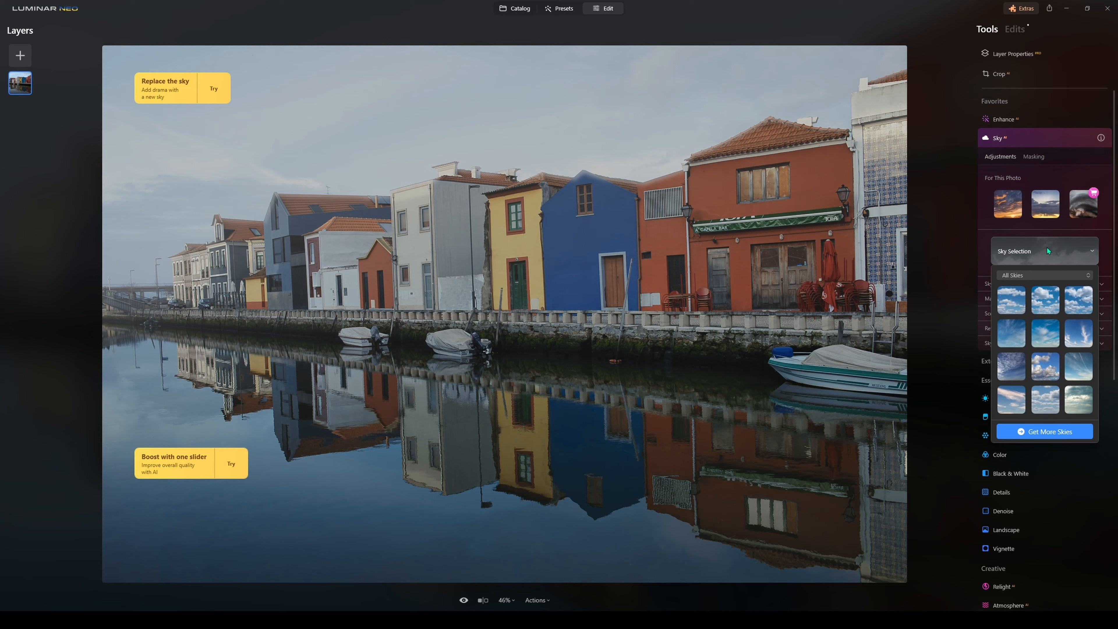
{"action": "left_click", "coordinate": [1027, 224]}
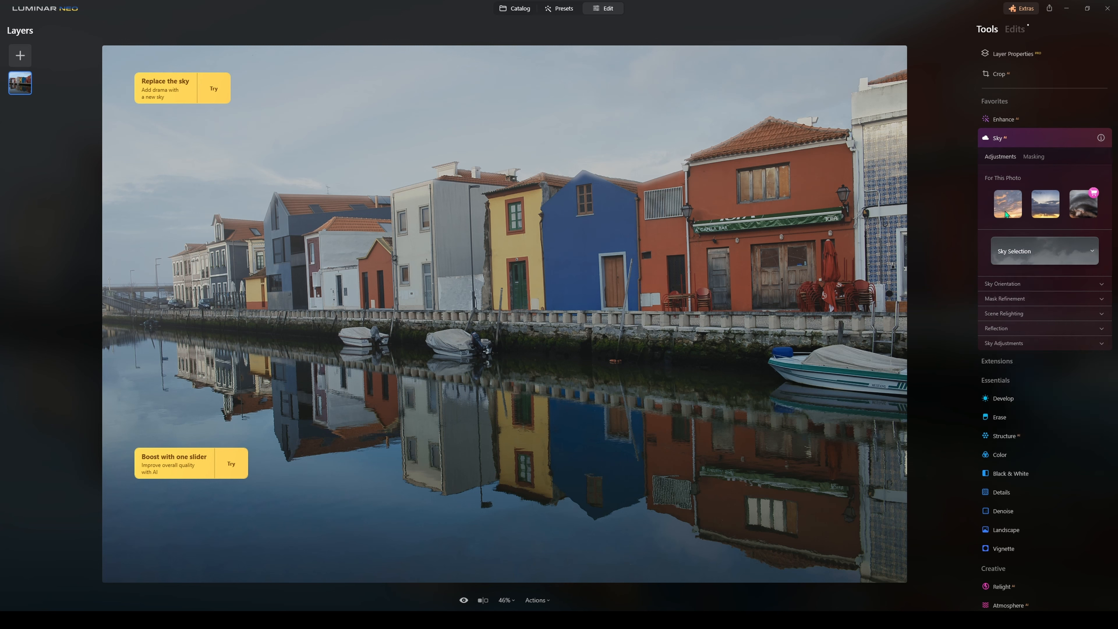
{"action": "left_click", "coordinate": [1007, 201]}
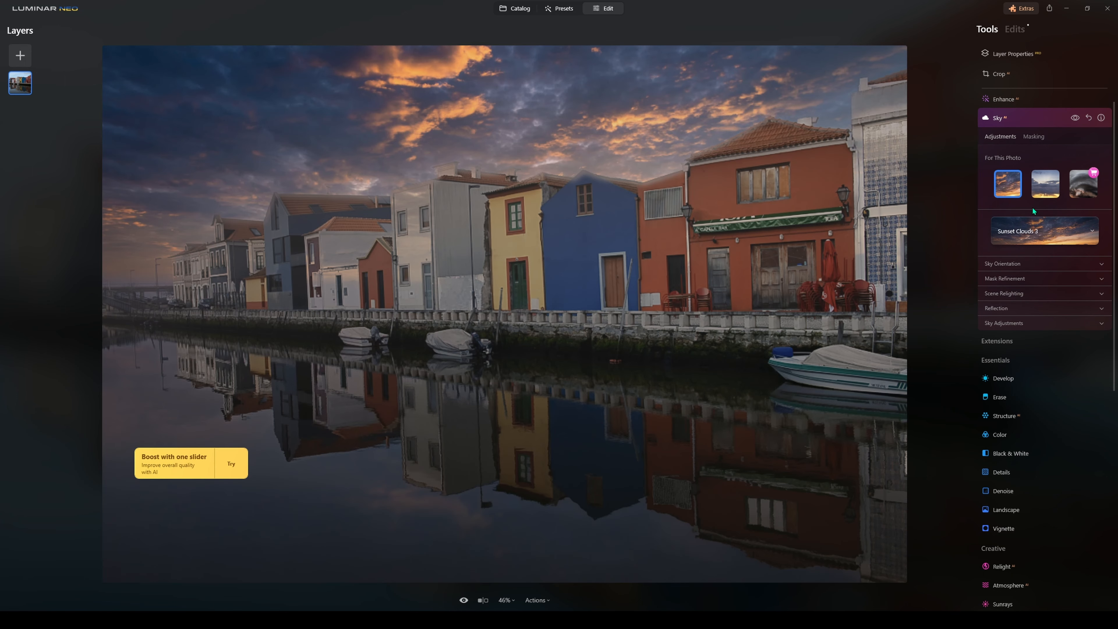
Try the suggested Dramatic Sky 6 with Horizon Position at 30, and reset the horizon
{"action": "left_click", "coordinate": [1042, 196]}
{"action": "left_click", "coordinate": [1033, 265]}
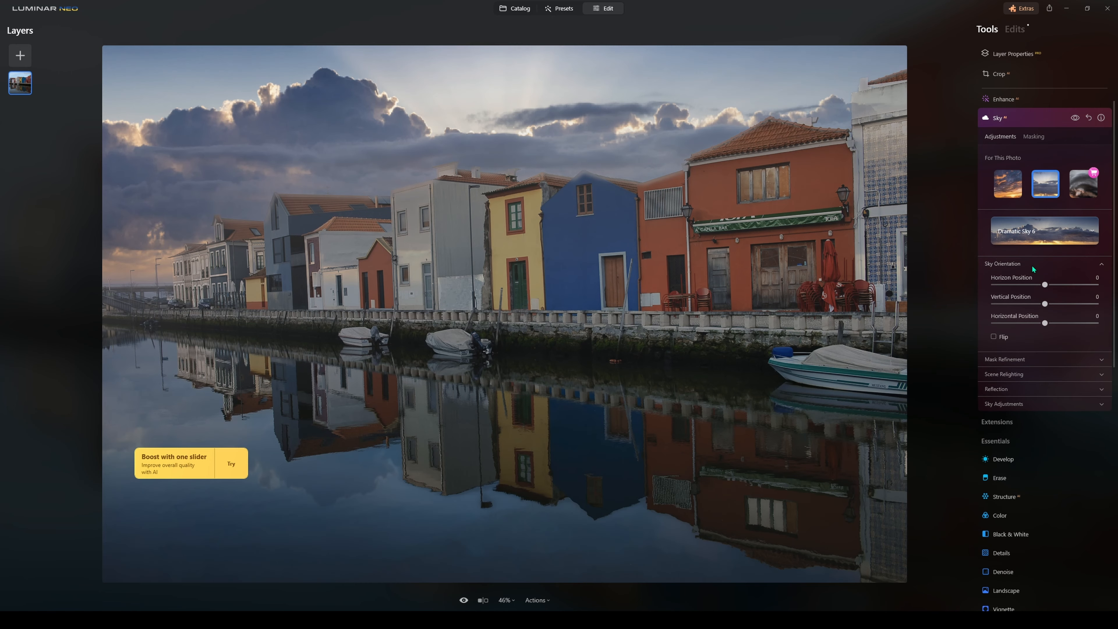
{"action": "left_click_drag", "start_coordinate": [1045, 284], "coordinate": [1061, 285]}
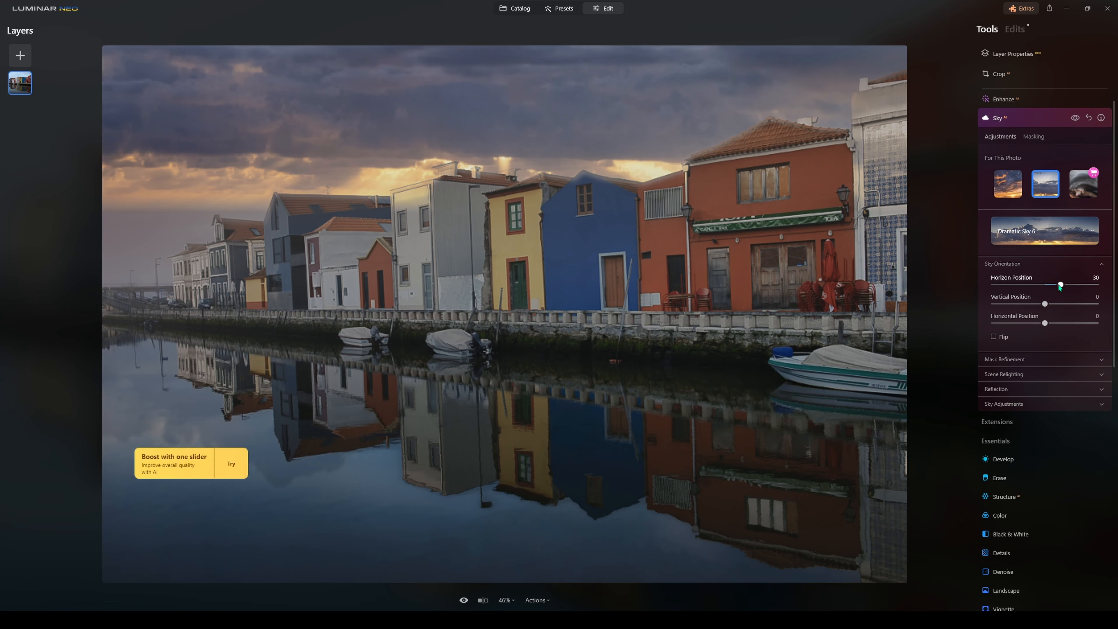
{"action": "left_click_drag", "start_coordinate": [1060, 287], "coordinate": [1060, 323]}
{"action": "double_click", "coordinate": [1056, 286]}
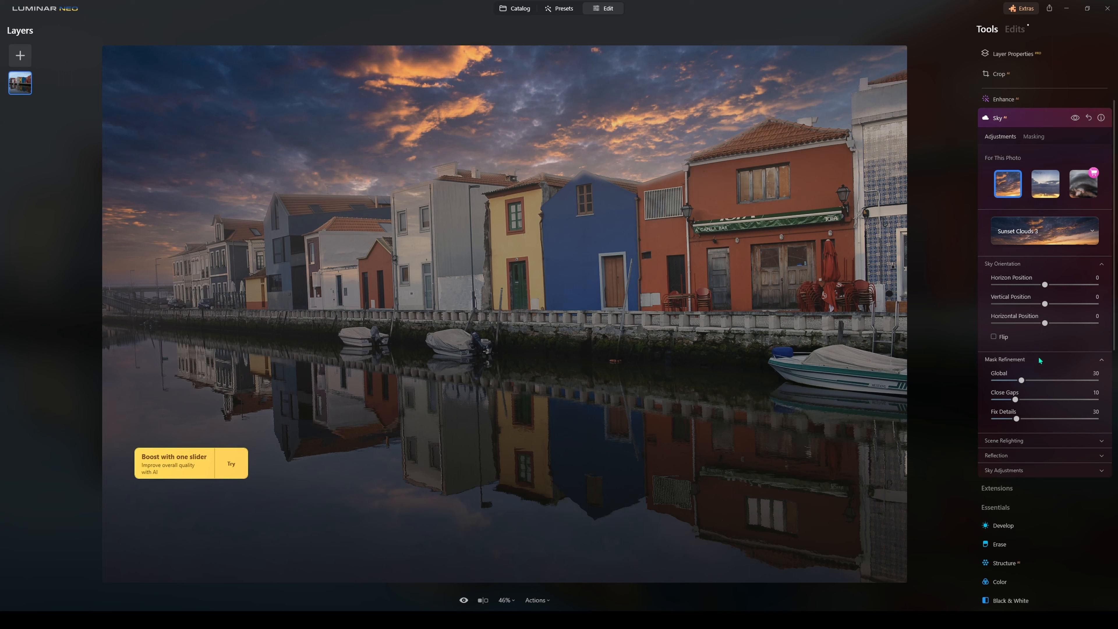
Refine the Sunset Clouds 3 sky mask by setting Global to 6 and raising Close Gaps
{"action": "left_click", "coordinate": [1036, 266]}
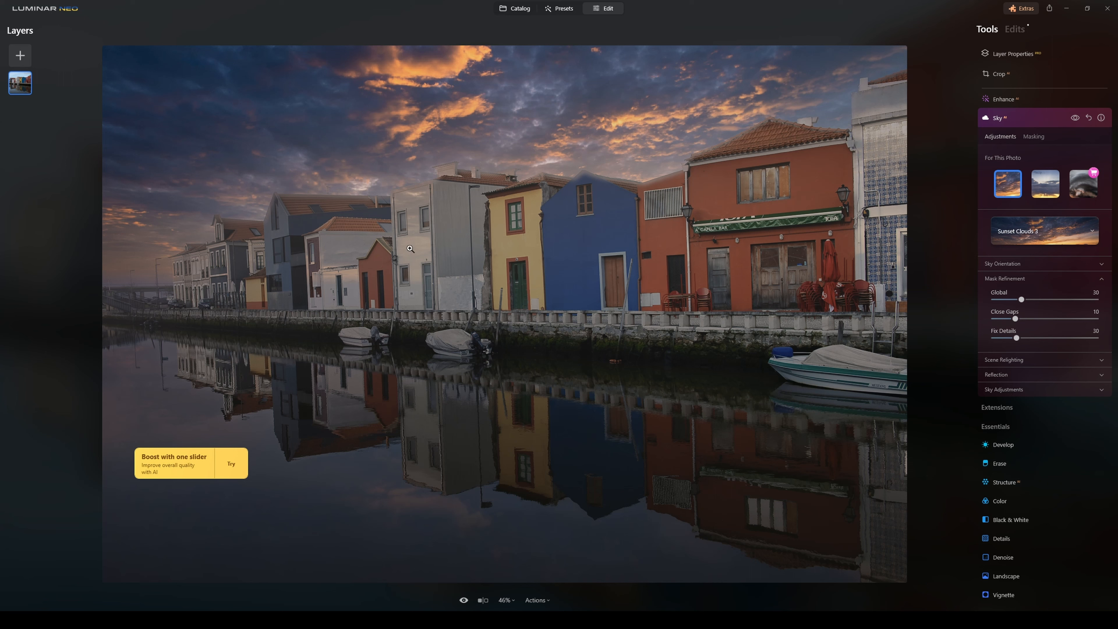
{"action": "left_click_drag", "start_coordinate": [1025, 300], "coordinate": [997, 299]}
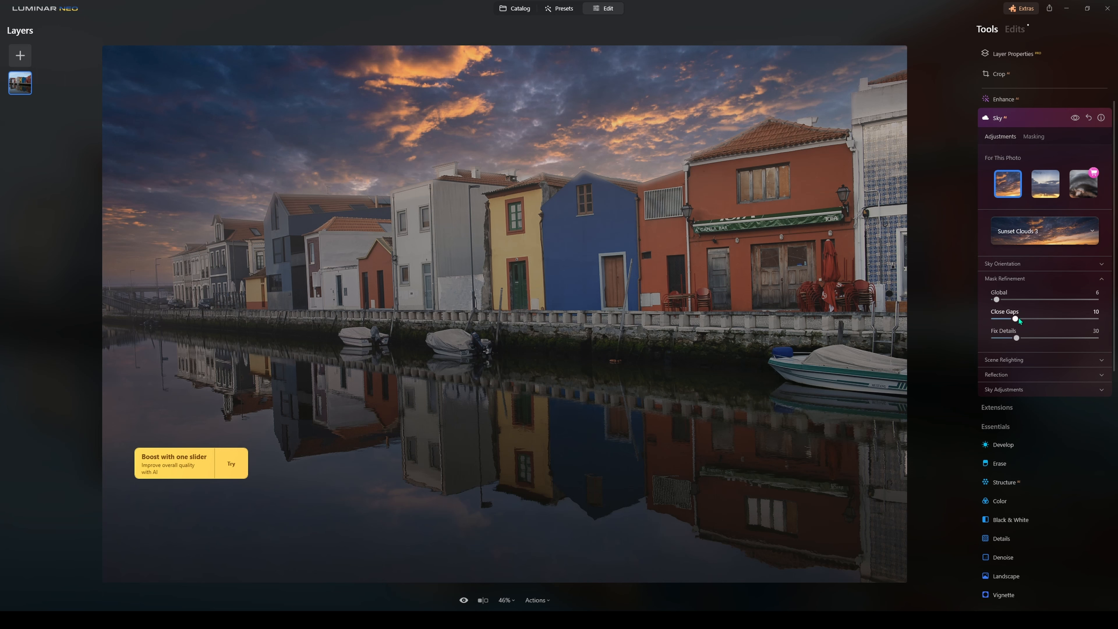
{"action": "left_click_drag", "start_coordinate": [1014, 321], "coordinate": [1003, 320]}
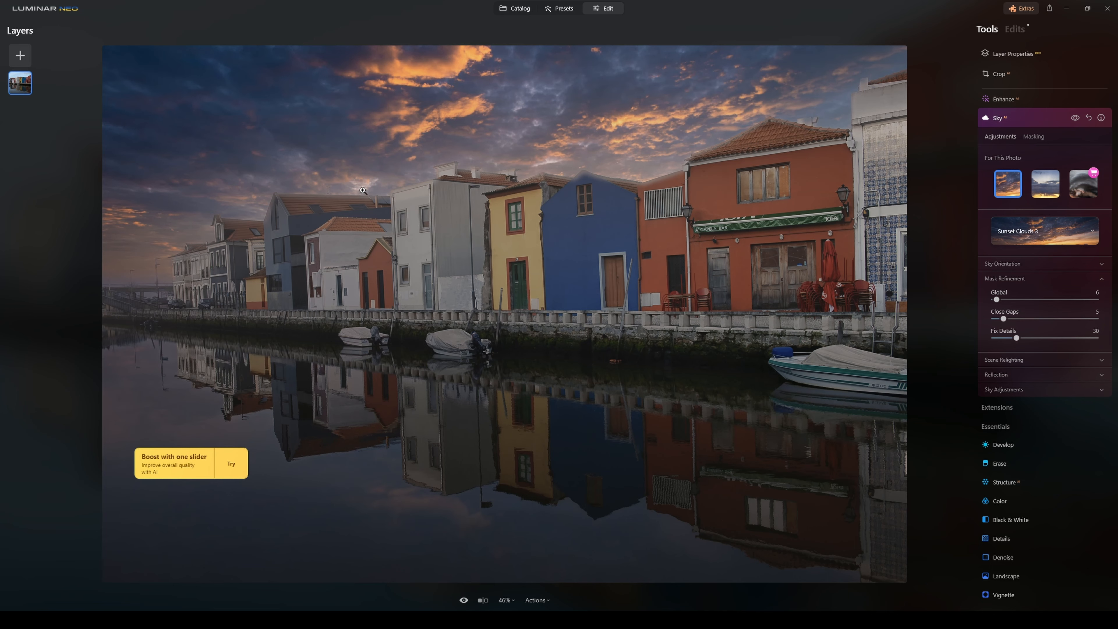
{"action": "left_click_drag", "start_coordinate": [1006, 318], "coordinate": [1037, 317]}
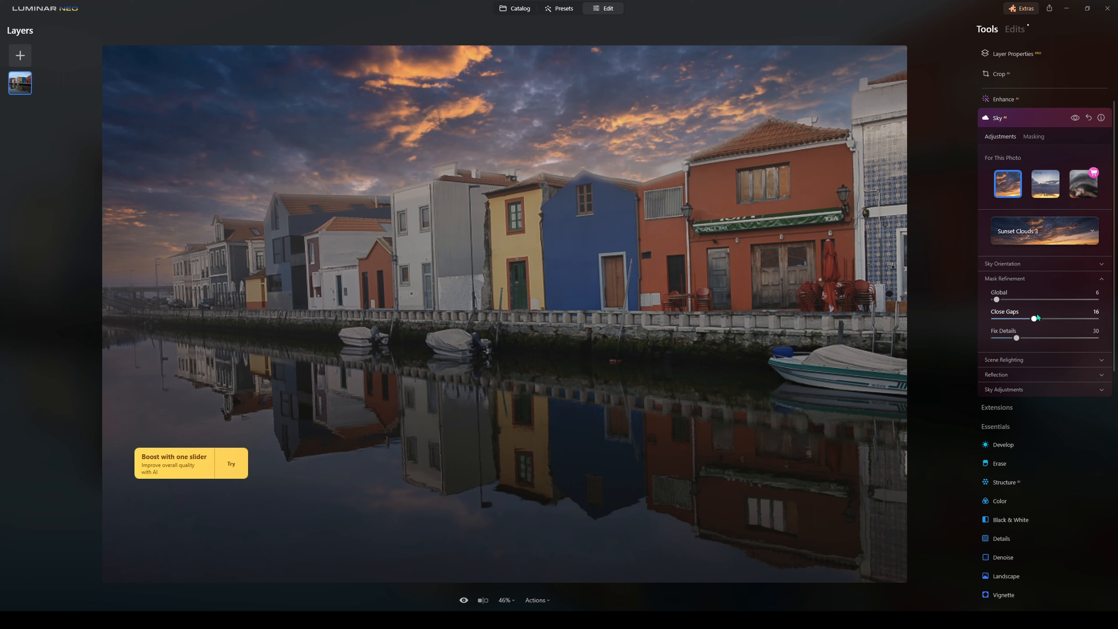
{"action": "left_click_drag", "start_coordinate": [1034, 318], "coordinate": [1046, 319]}
{"action": "left_click", "coordinate": [1045, 278]}
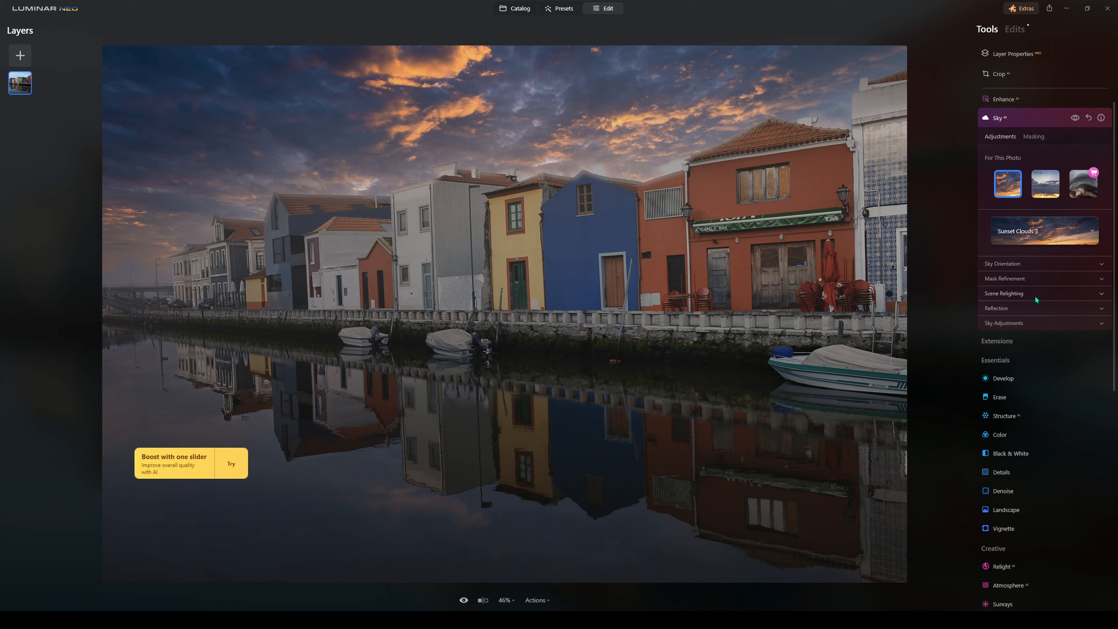
Relight the scene to match the new sky with Relight Strength 48, Relight Saturation 65 and Relight Human 29
{"action": "left_click", "coordinate": [1035, 294]}
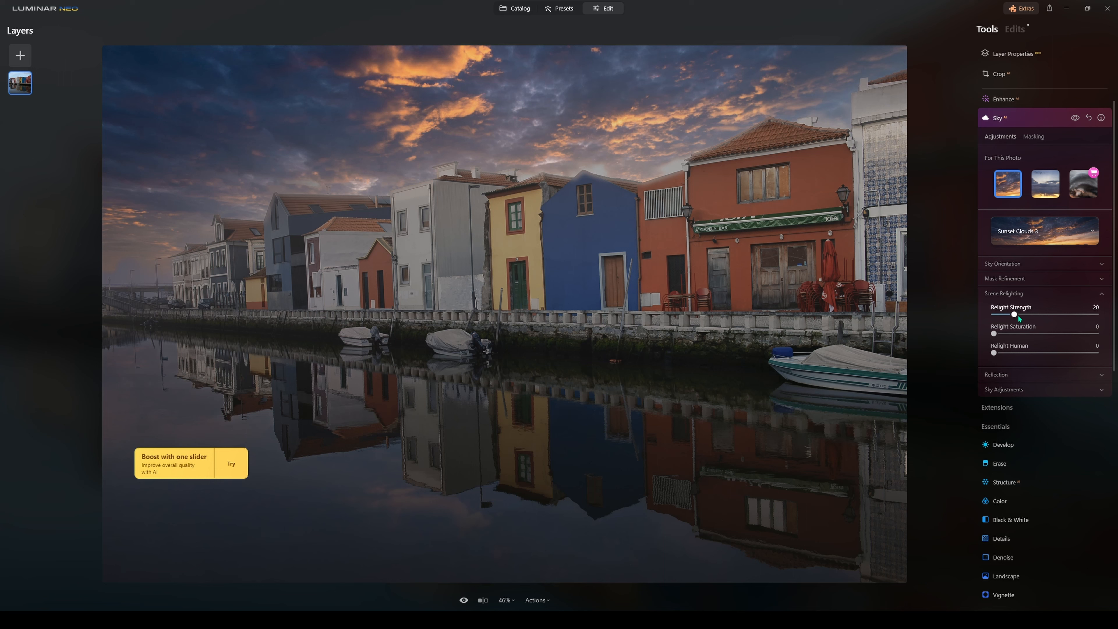
{"action": "left_click_drag", "start_coordinate": [1024, 316], "coordinate": [1105, 311]}
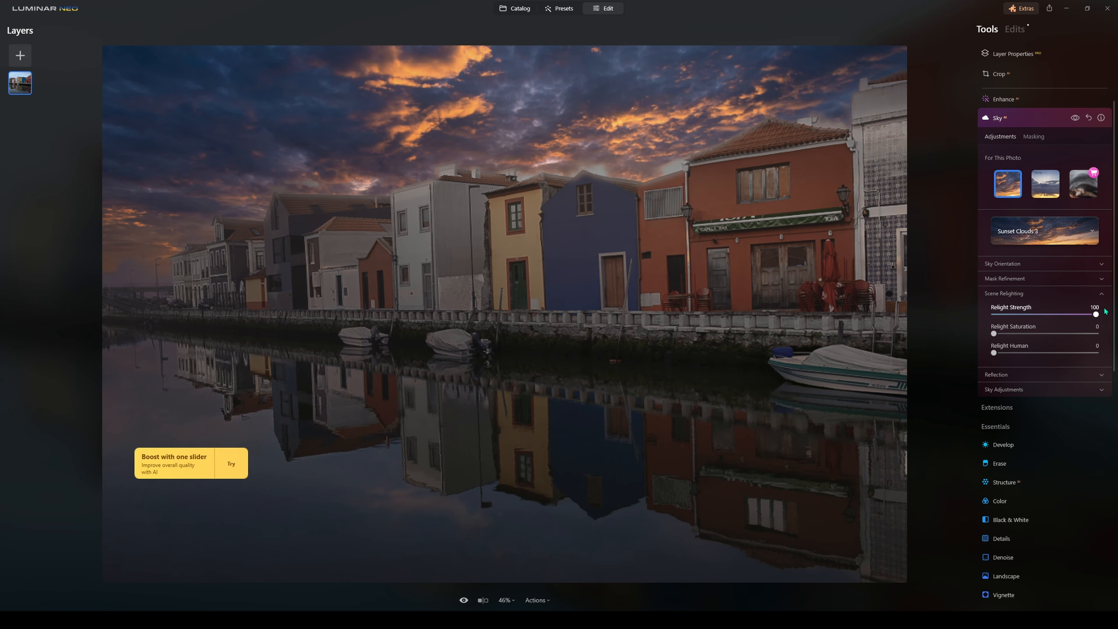
{"action": "left_click_drag", "start_coordinate": [1106, 311], "coordinate": [1065, 314]}
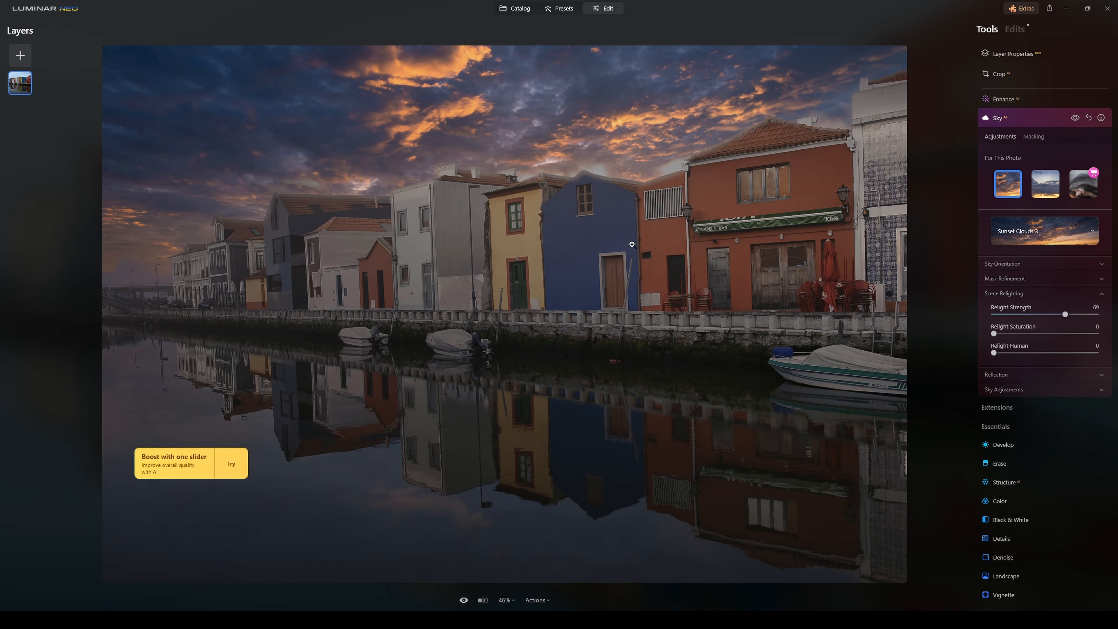
{"action": "mouse_move", "coordinate": [1065, 315]}
{"action": "left_mouse_down"}
{"action": "mouse_move", "coordinate": [1103, 313]}
{"action": "mouse_move", "coordinate": [1044, 314]}
{"action": "left_mouse_up"}
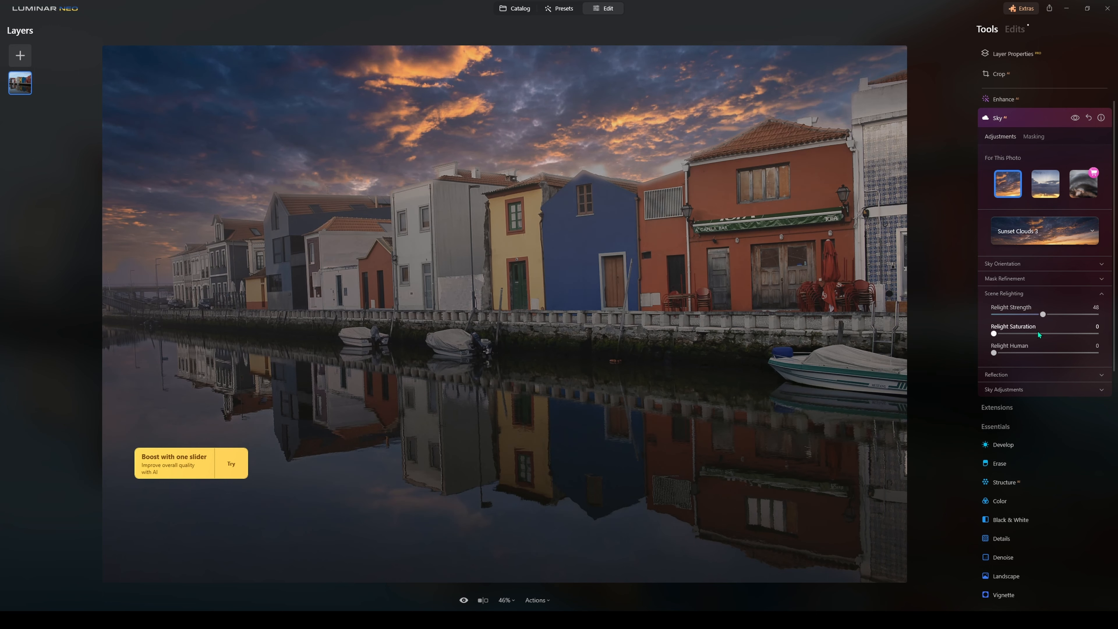
{"action": "left_click_drag", "start_coordinate": [994, 333], "coordinate": [1061, 334]}
{"action": "left_click_drag", "start_coordinate": [995, 353], "coordinate": [1023, 353]}
Set the sky's Reflection Amount in the canal to 100 and Water Blur to 58
{"action": "left_click", "coordinate": [997, 374]}
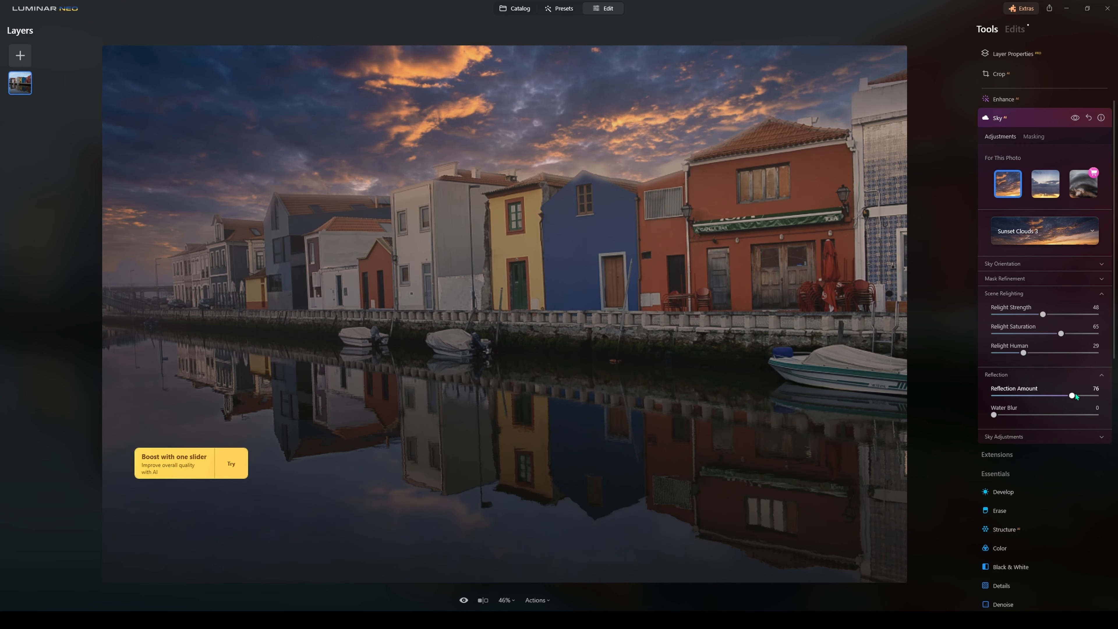
{"action": "left_click_drag", "start_coordinate": [1075, 394], "coordinate": [1102, 396]}
{"action": "left_click_drag", "start_coordinate": [1003, 414], "coordinate": [1054, 414]}
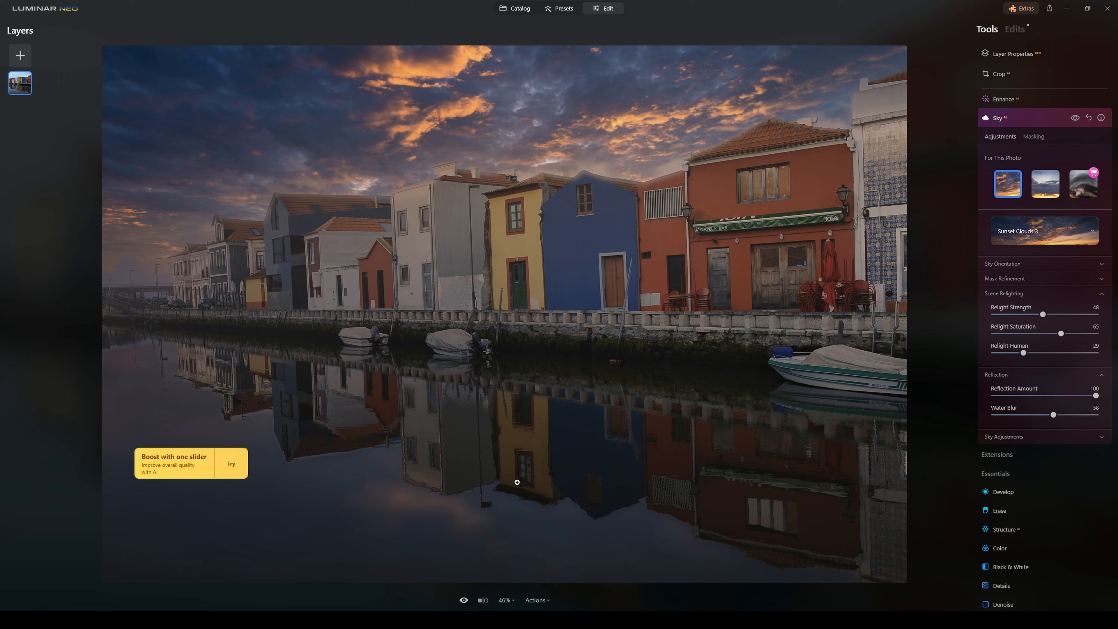
Adjust the replaced sky with Atmospheric Haze 70, Warmth -22 and Brightness -35, keeping Defocus and Grain at 0
{"action": "left_click", "coordinate": [1027, 437]}
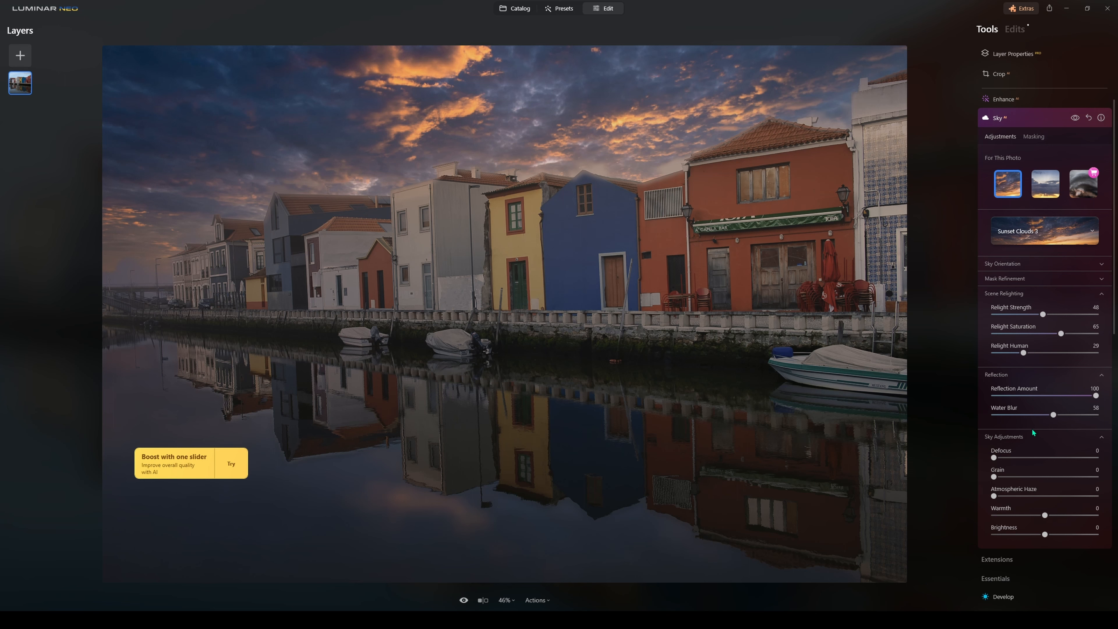
{"action": "mouse_move", "coordinate": [994, 477]}
{"action": "left_mouse_down"}
{"action": "mouse_move", "coordinate": [1029, 476]}
{"action": "mouse_move", "coordinate": [999, 471]}
{"action": "left_mouse_up"}
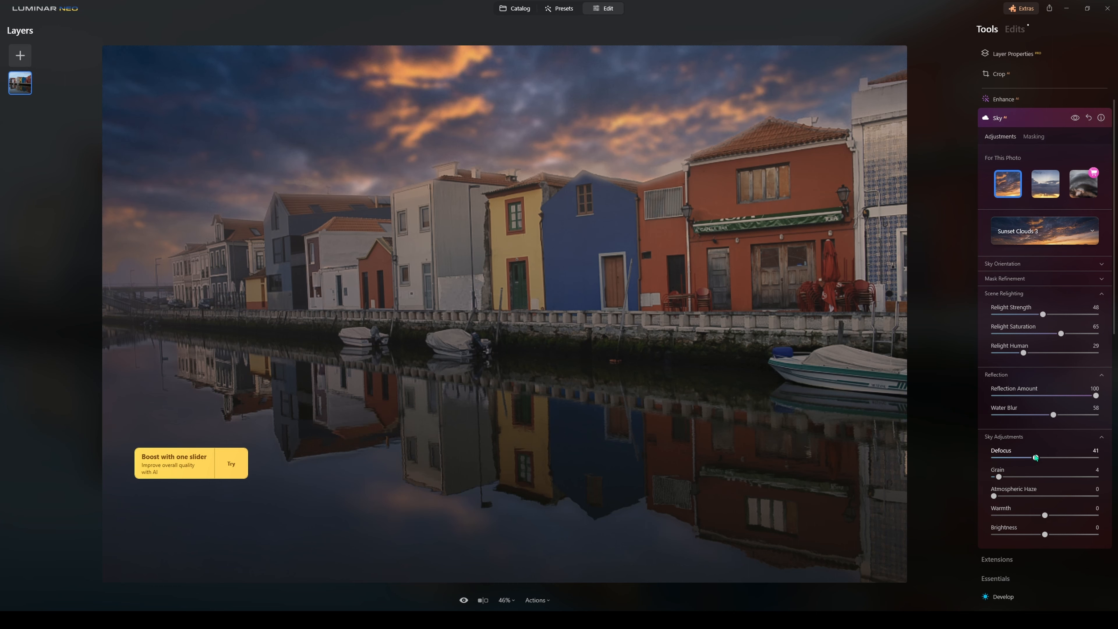
{"action": "left_click_drag", "start_coordinate": [1000, 476], "coordinate": [994, 477]}
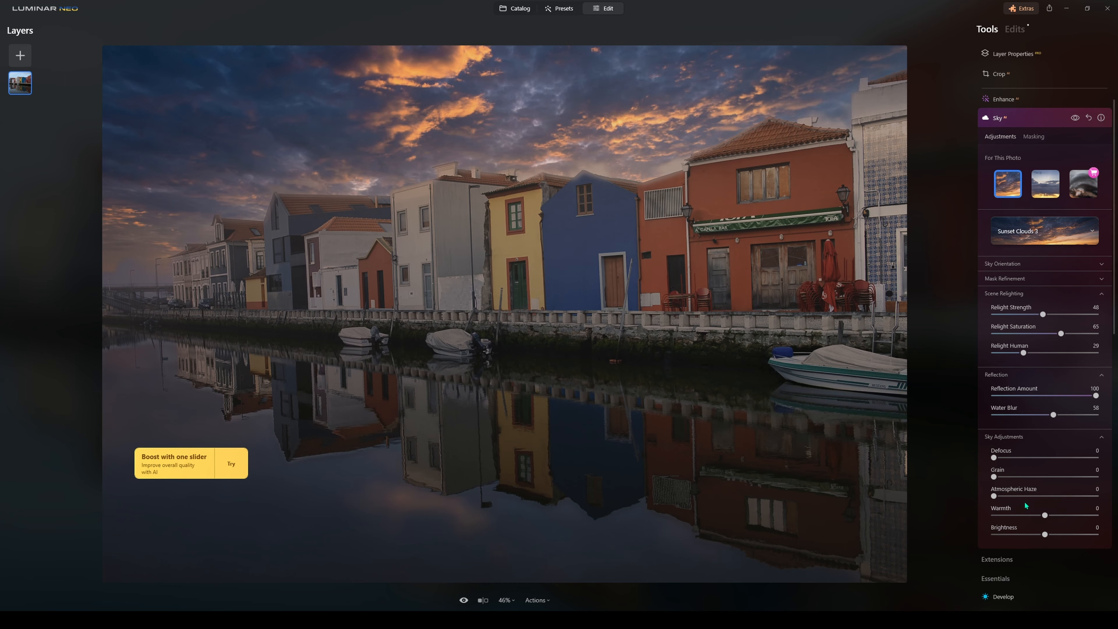
{"action": "left_click_drag", "start_coordinate": [1045, 515], "coordinate": [1066, 497]}
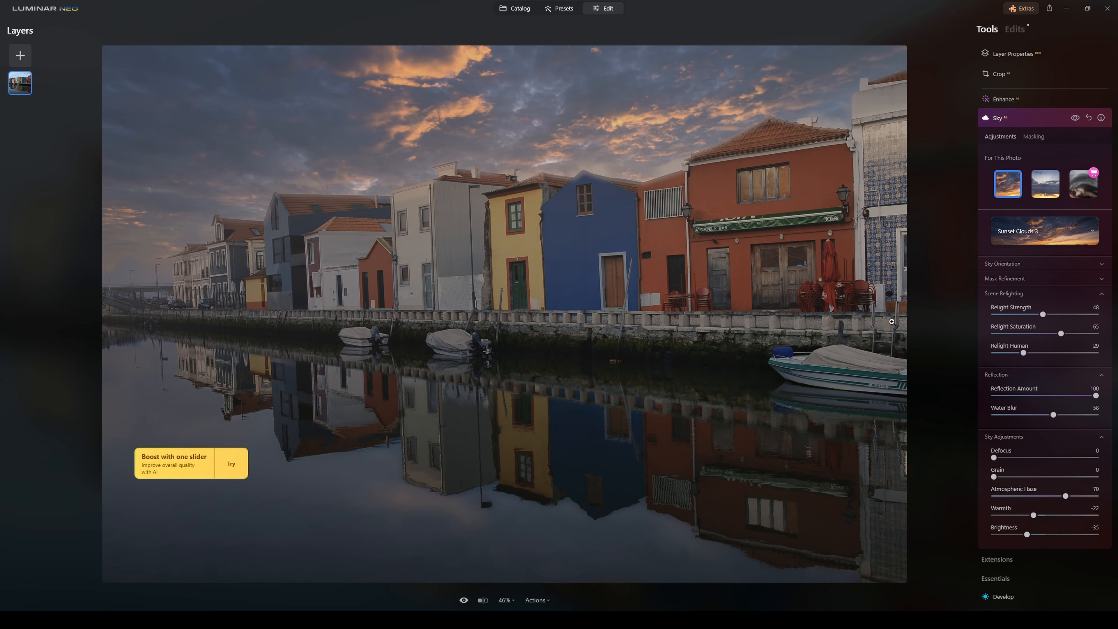
Compare the canal photo with and without the Sky tool's adjustments several times
{"action": "left_click", "coordinate": [1076, 119]}
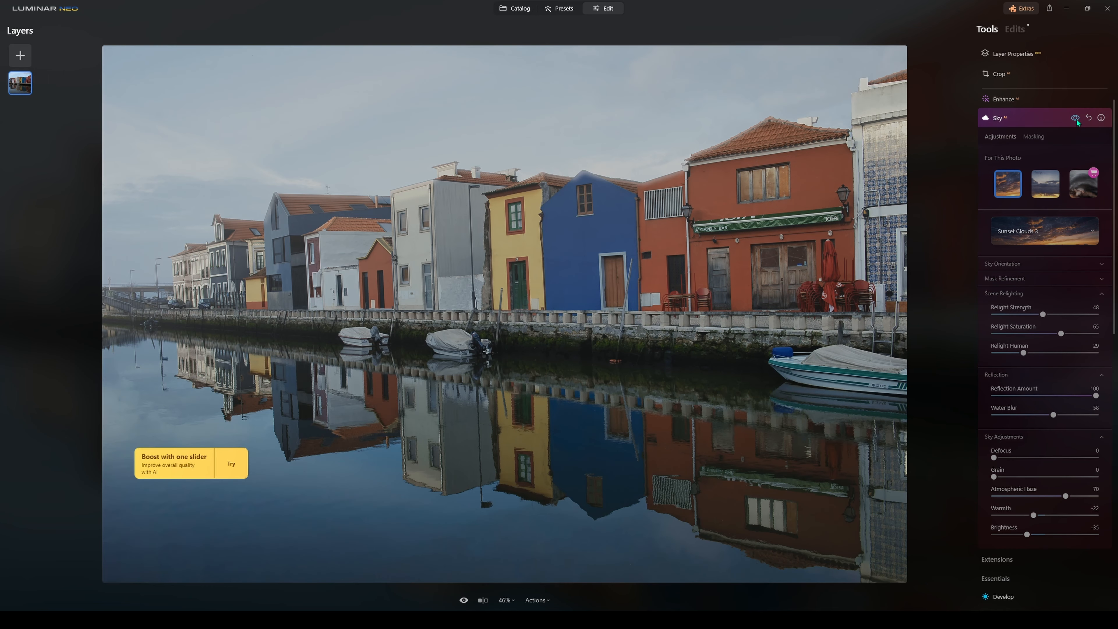
{"action": "left_click", "coordinate": [1077, 120]}
{"action": "left_click", "coordinate": [1076, 120]}
{"action": "left_click", "coordinate": [1077, 120]}
{"action": "left_click", "coordinate": [1077, 120]}
{"action": "left_click", "coordinate": [1077, 120]}
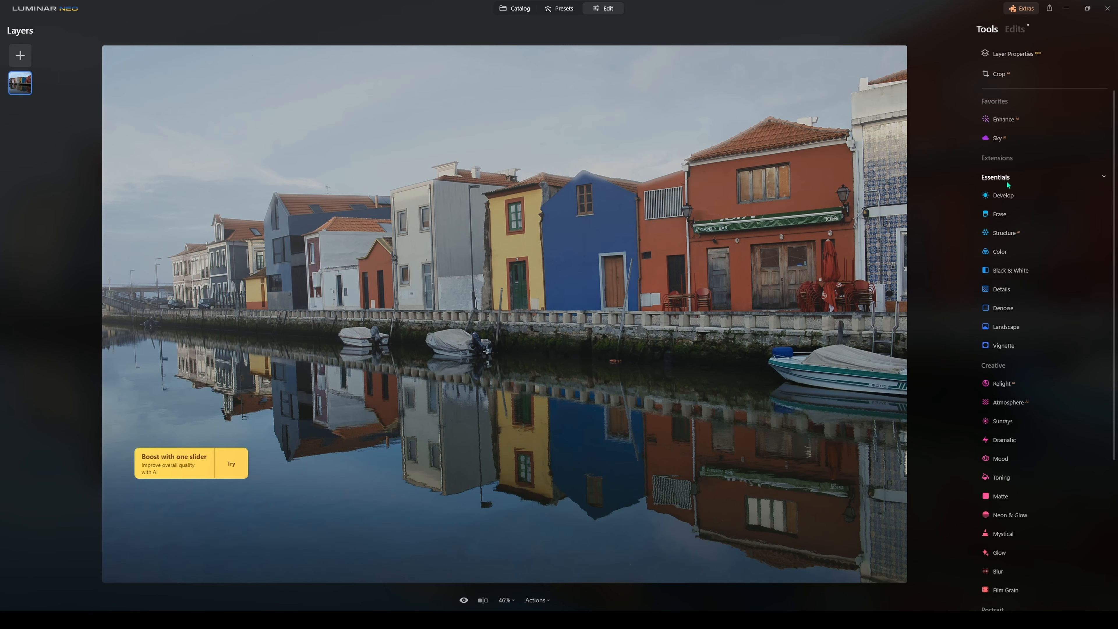
Try Develop's Exposure, Smart Contrast at -44 and Highlights, reset the adjustments, and view the Blacks & Whites controls
{"action": "left_click", "coordinate": [1032, 195]}
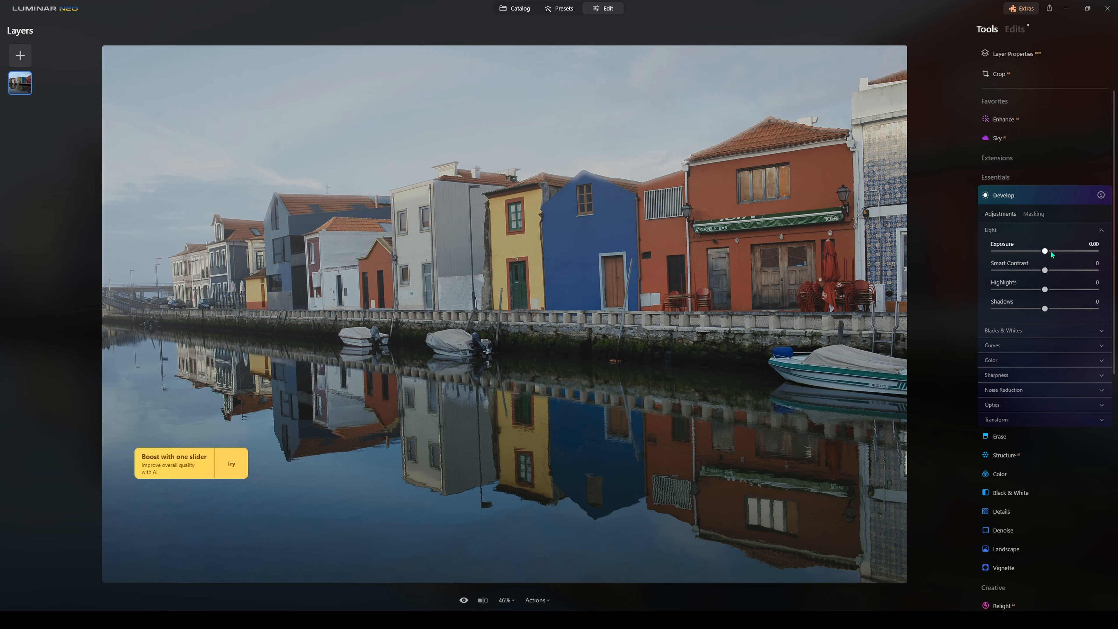
{"action": "left_click_drag", "start_coordinate": [1052, 253], "coordinate": [1041, 255]}
{"action": "double_click", "coordinate": [1041, 251]}
{"action": "mouse_move", "coordinate": [1045, 270]}
{"action": "left_mouse_down"}
{"action": "mouse_move", "coordinate": [1077, 274]}
{"action": "mouse_move", "coordinate": [1024, 274]}
{"action": "left_mouse_up"}
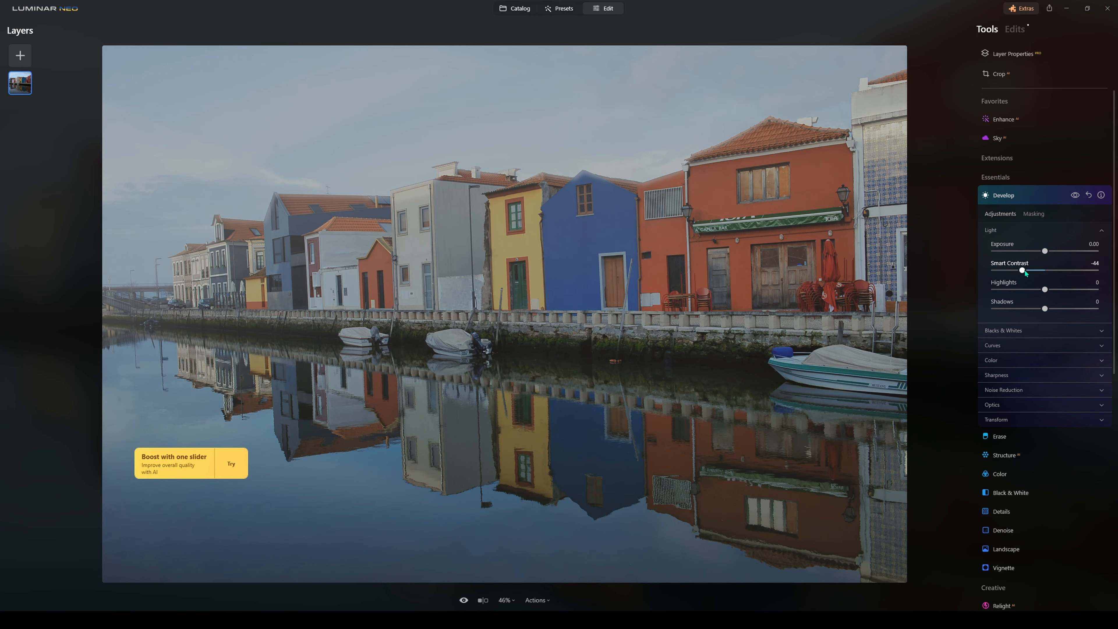
{"action": "double_click", "coordinate": [1023, 271]}
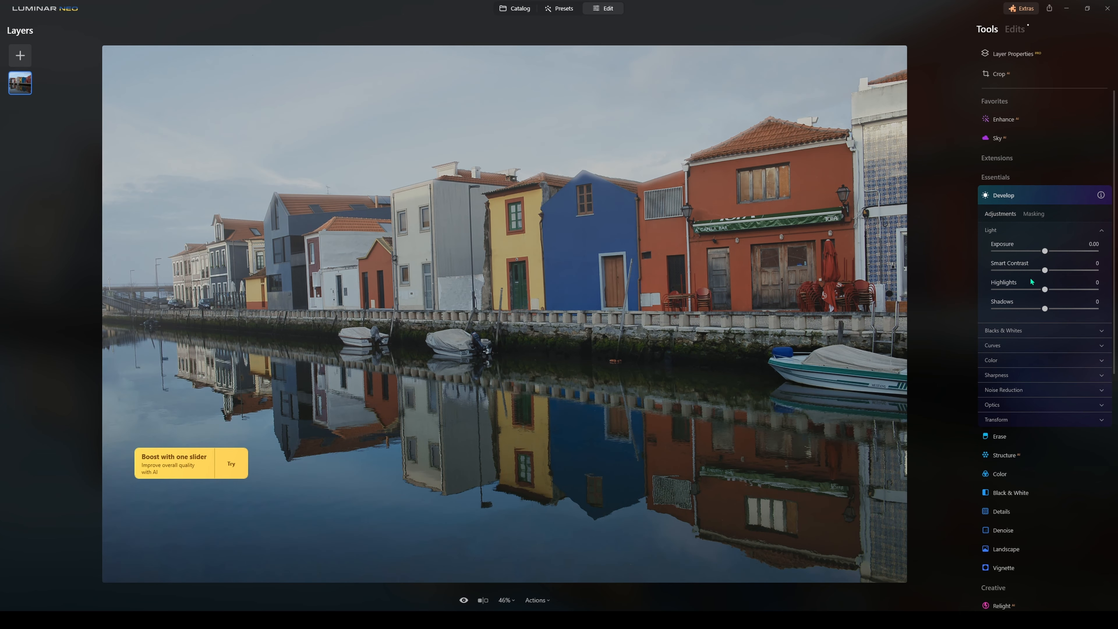
{"action": "left_click_drag", "start_coordinate": [1045, 290], "coordinate": [1086, 309]}
{"action": "left_click", "coordinate": [1089, 195]}
{"action": "left_click", "coordinate": [1046, 330]}
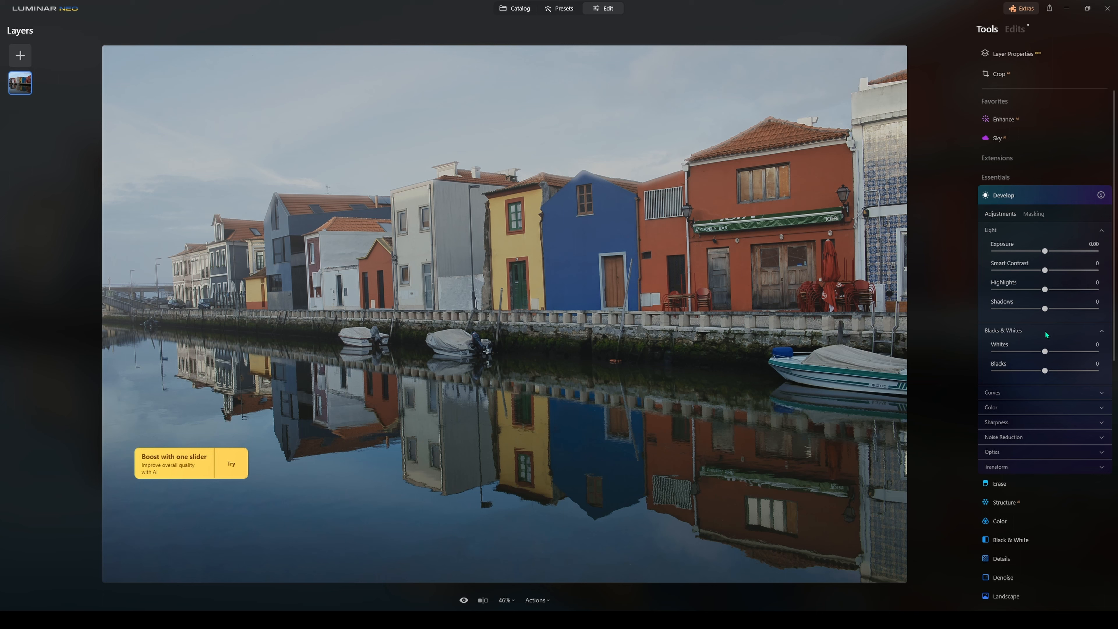
{"action": "left_click", "coordinate": [1047, 335]}
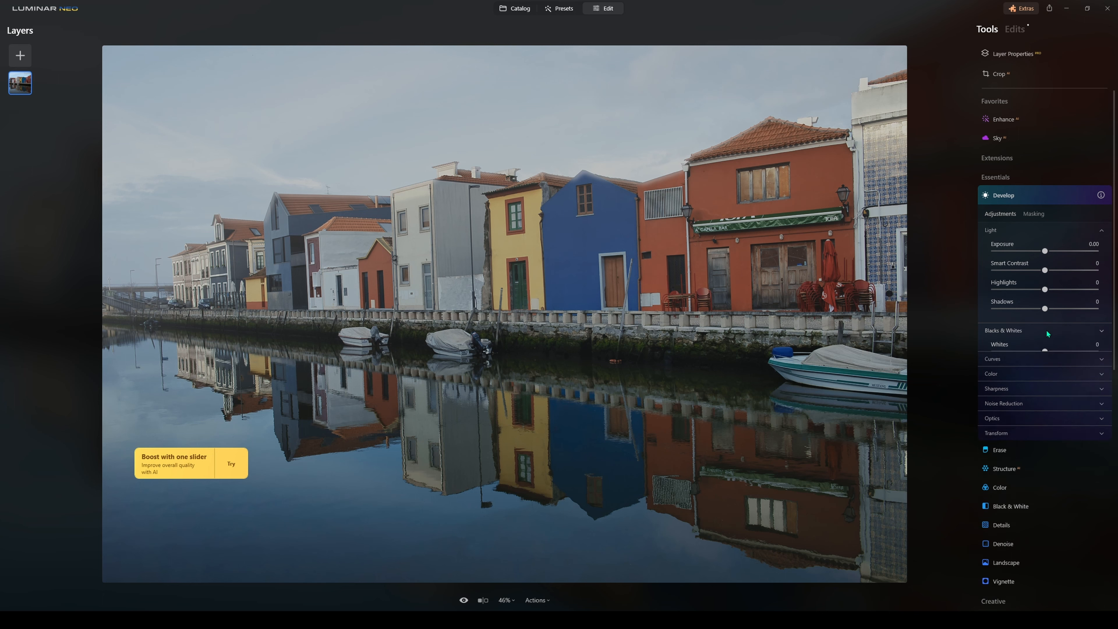
Shape Develop's luminance curve into a gentle S, raising a highlight point and lowering a shadow point
{"action": "left_click", "coordinate": [1045, 351]}
{"action": "left_click_drag", "start_coordinate": [1092, 373], "coordinate": [1093, 379]}
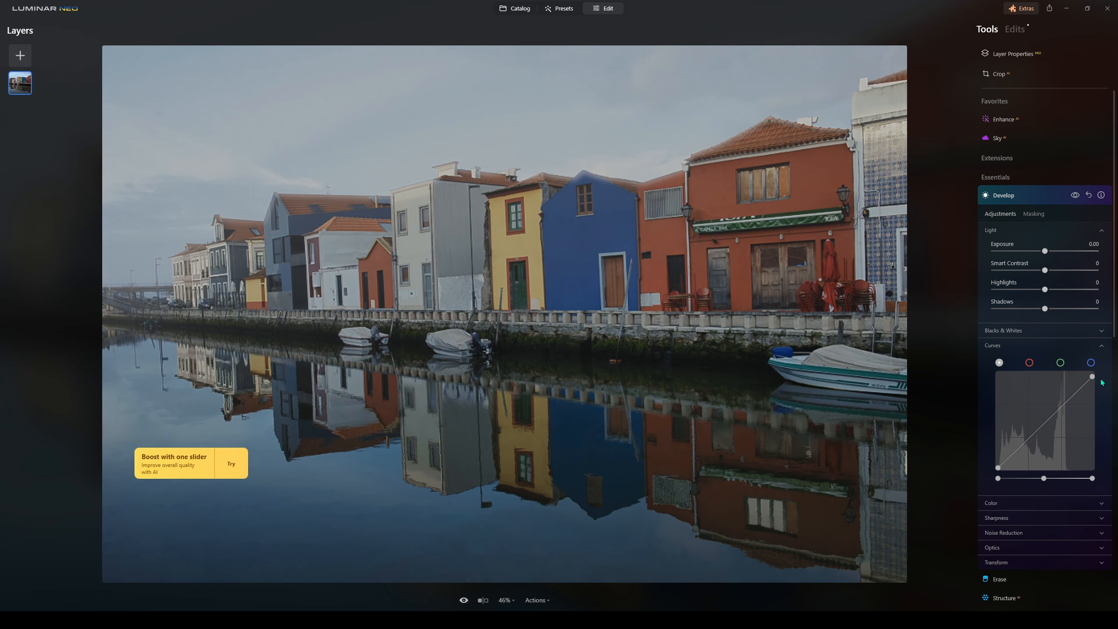
{"action": "left_click_drag", "start_coordinate": [1067, 405], "coordinate": [1066, 399]}
{"action": "left_click_drag", "start_coordinate": [1030, 442], "coordinate": [1021, 445]}
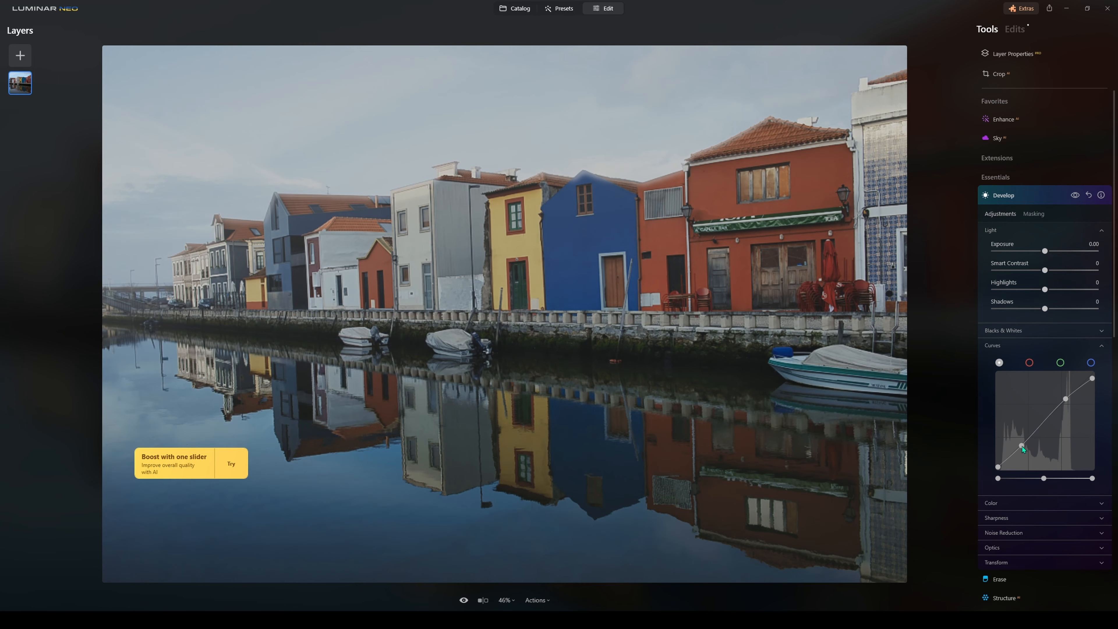
{"action": "left_click", "coordinate": [1055, 346]}
Set Develop's white balance by sampling the canal embankment, giving Temperature -4 and Tint 2
{"action": "left_click", "coordinate": [1030, 360]}
{"action": "scroll", "coordinate": [1029, 362], "scroll_direction": "down", "scroll_amount": 2}
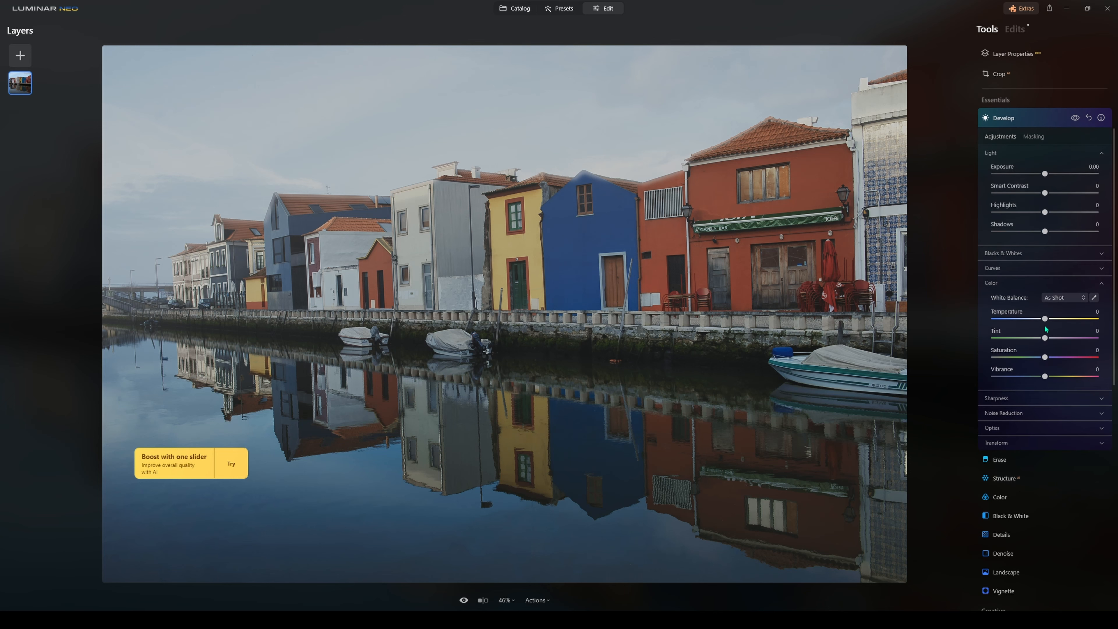
{"action": "left_click", "coordinate": [1095, 299]}
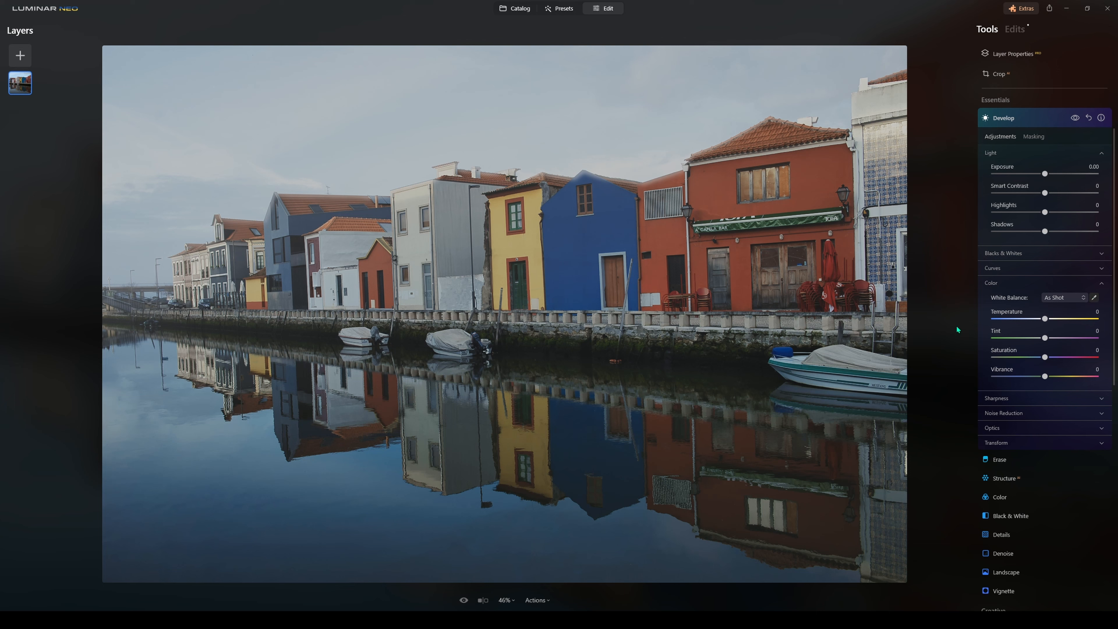
{"action": "left_click", "coordinate": [802, 321]}
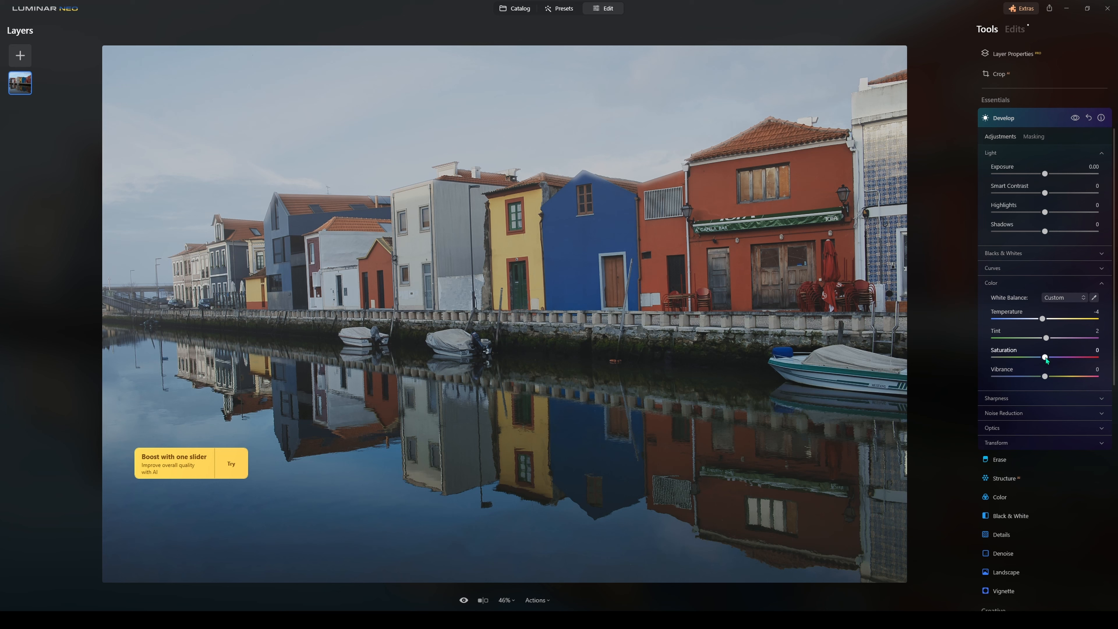
{"action": "left_click", "coordinate": [1024, 284]}
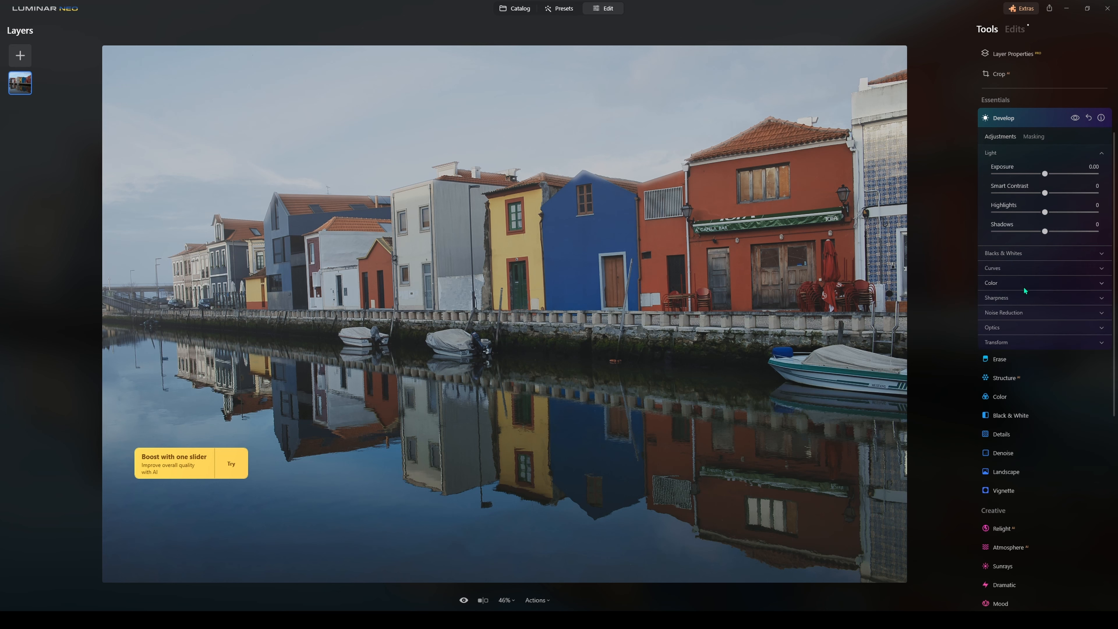
Try Develop's Sharpen amount at 64 in the Sharpness settings
{"action": "left_click", "coordinate": [1017, 299]}
{"action": "left_click_drag", "start_coordinate": [1003, 321], "coordinate": [1026, 319]}
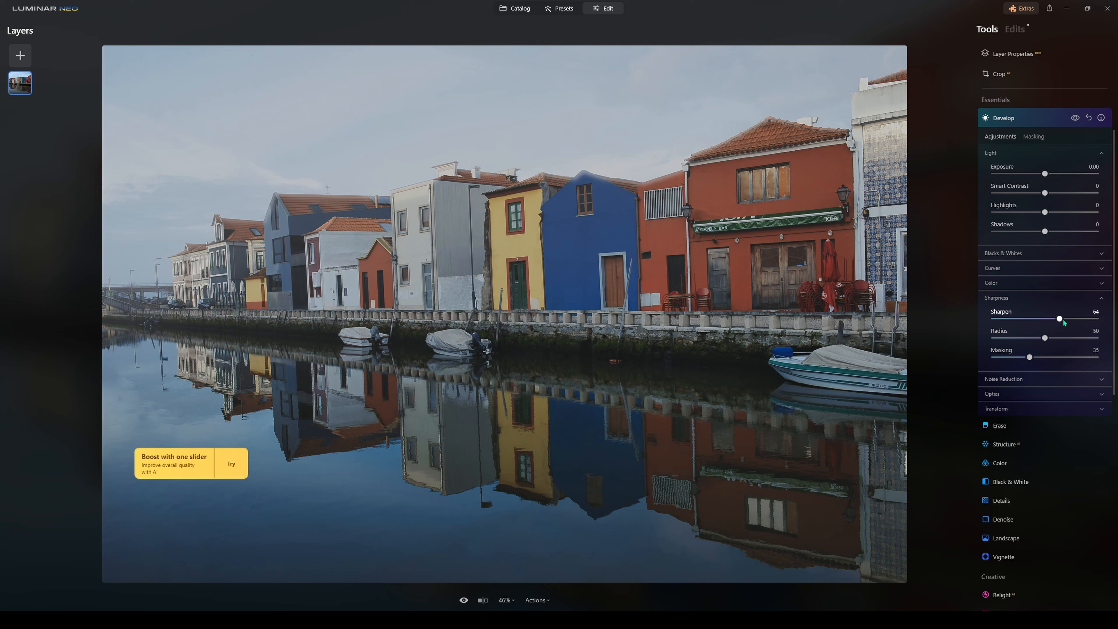
{"action": "left_click", "coordinate": [1020, 302]}
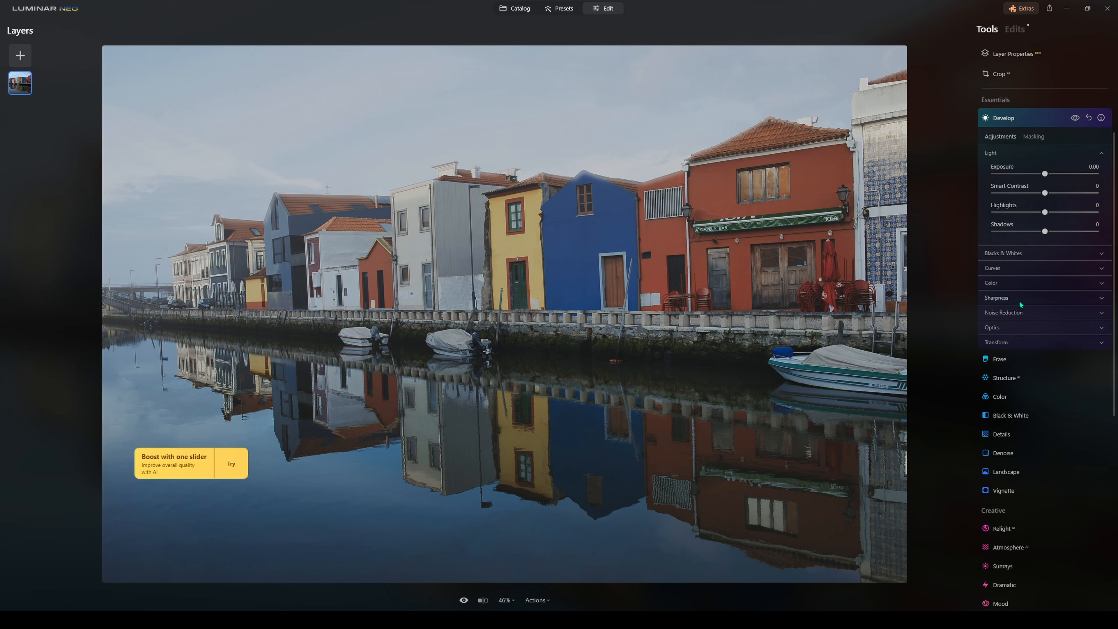
Raise Develop's Luminosity noise reduction and view the Optics controls for defringing, lens distortion and devignetting
{"action": "left_click", "coordinate": [1013, 314]}
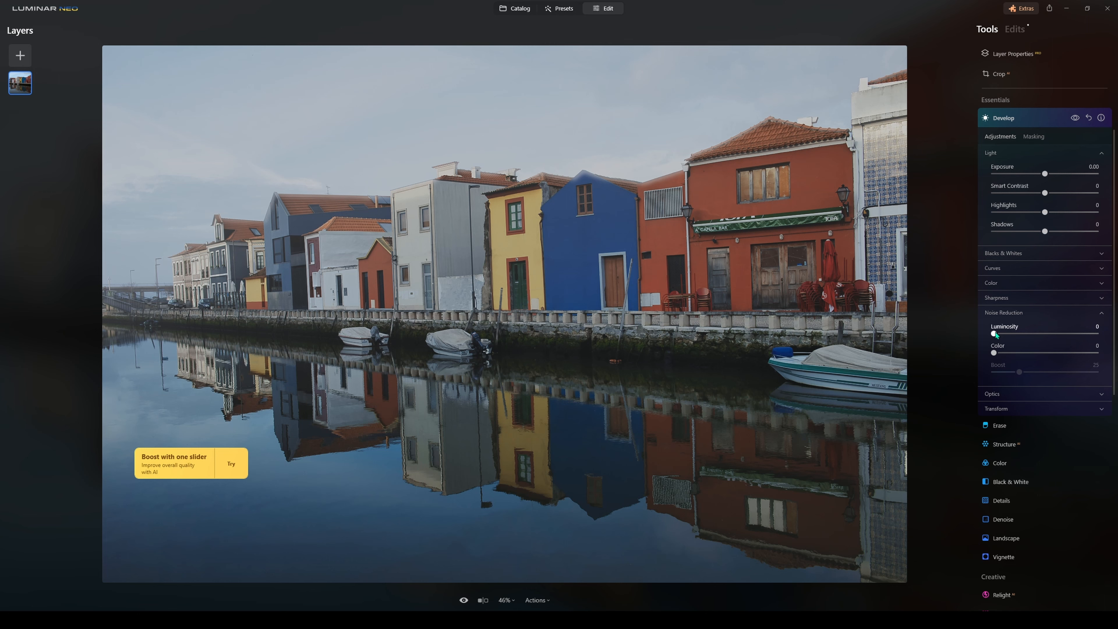
{"action": "left_click_drag", "start_coordinate": [993, 334], "coordinate": [1025, 334]}
{"action": "left_click", "coordinate": [1012, 394]}
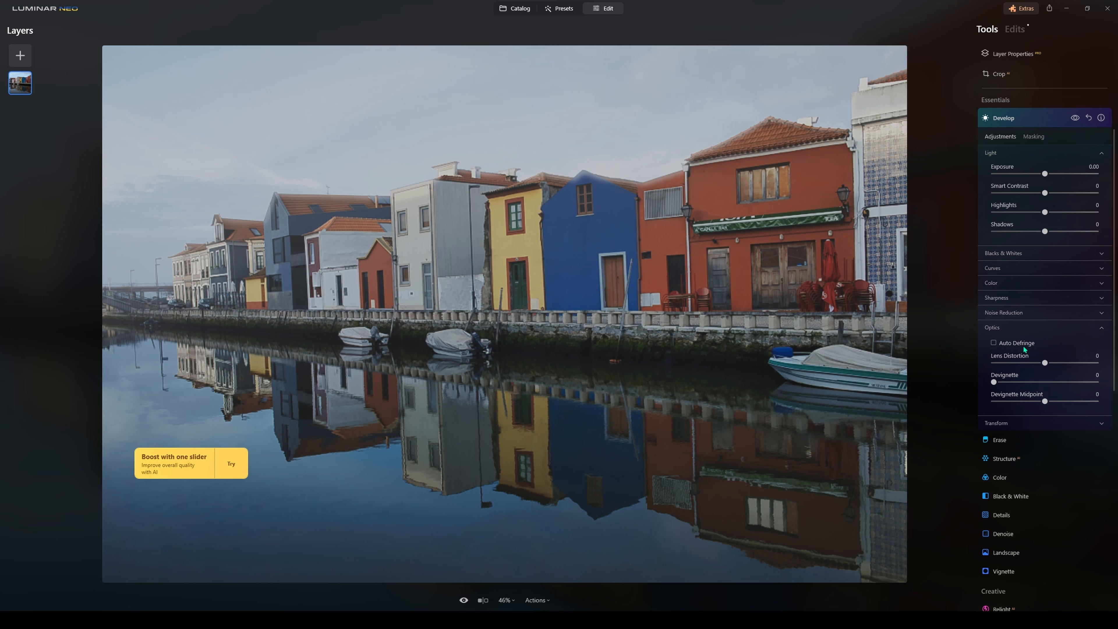
{"action": "left_click", "coordinate": [1020, 329]}
Try Develop's perspective Transform, including Vertical at -39 and a Horizontal shift, and reset both values
{"action": "left_click", "coordinate": [1018, 346]}
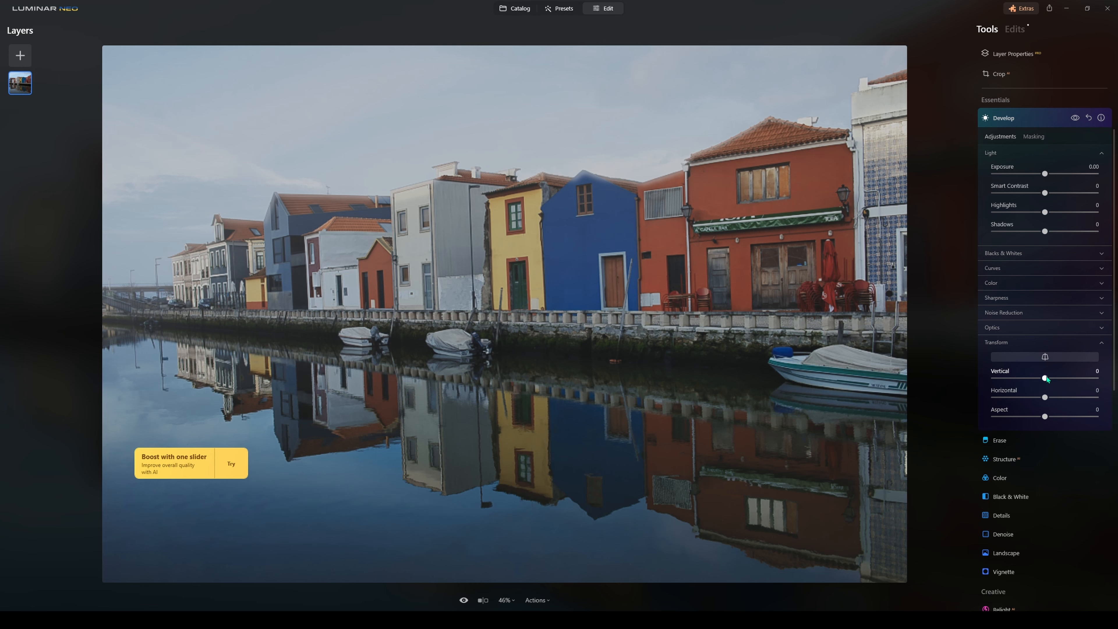
{"action": "left_click_drag", "start_coordinate": [1045, 379], "coordinate": [1033, 398]}
{"action": "double_click", "coordinate": [1033, 398]}
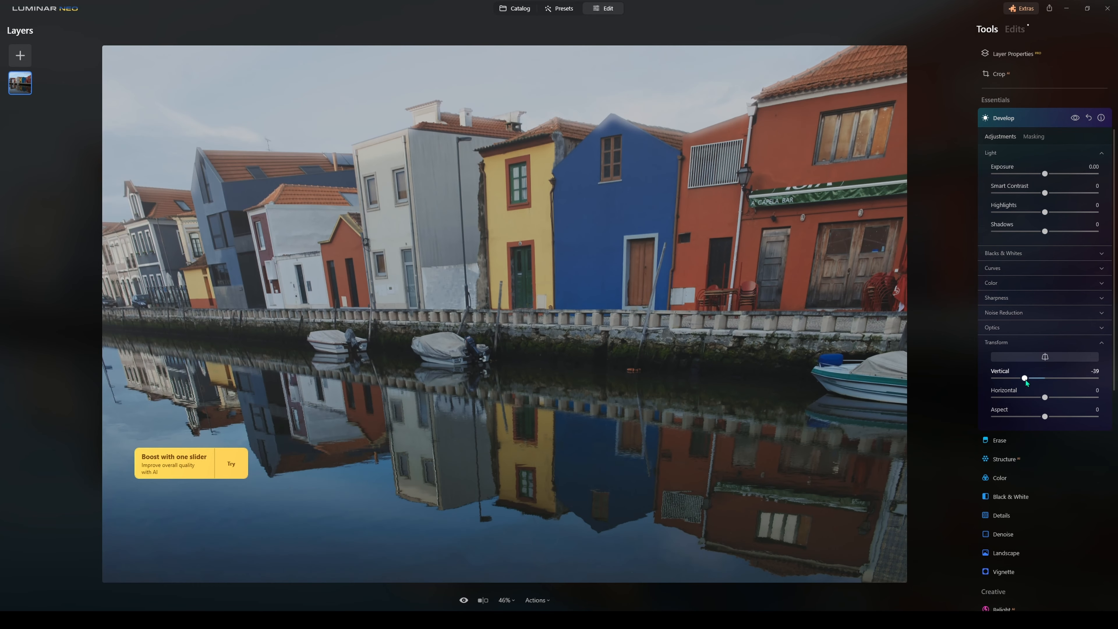
{"action": "double_click", "coordinate": [1025, 378]}
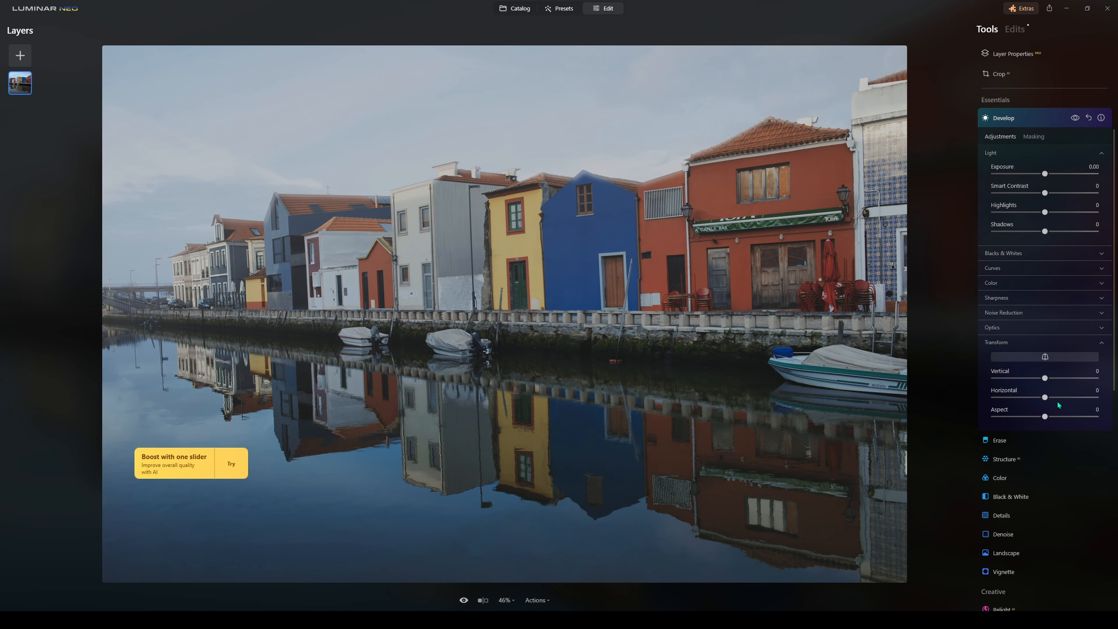
Erase the upper window of the blue house using an Erase brush of size 28
{"action": "left_click", "coordinate": [1004, 440]}
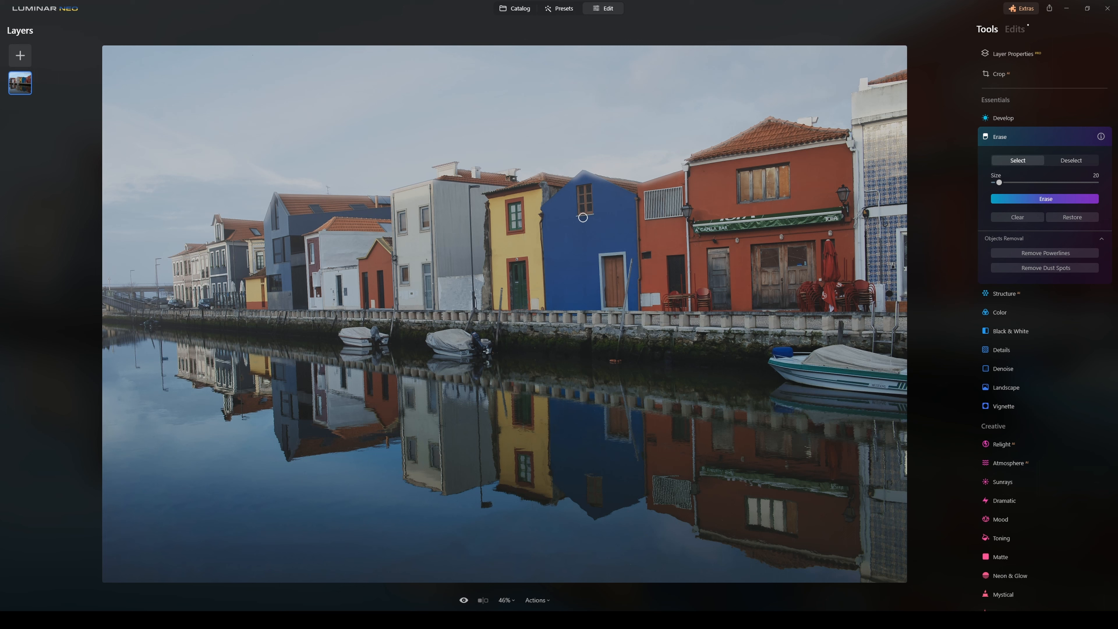
{"action": "left_click_drag", "start_coordinate": [999, 182], "coordinate": [1003, 182]}
{"action": "mouse_move", "coordinate": [599, 212]}
{"action": "left_mouse_down"}
{"action": "mouse_move", "coordinate": [581, 213]}
{"action": "mouse_move", "coordinate": [591, 187]}
{"action": "mouse_move", "coordinate": [580, 208]}
{"action": "mouse_move", "coordinate": [577, 189]}
{"action": "left_mouse_up"}
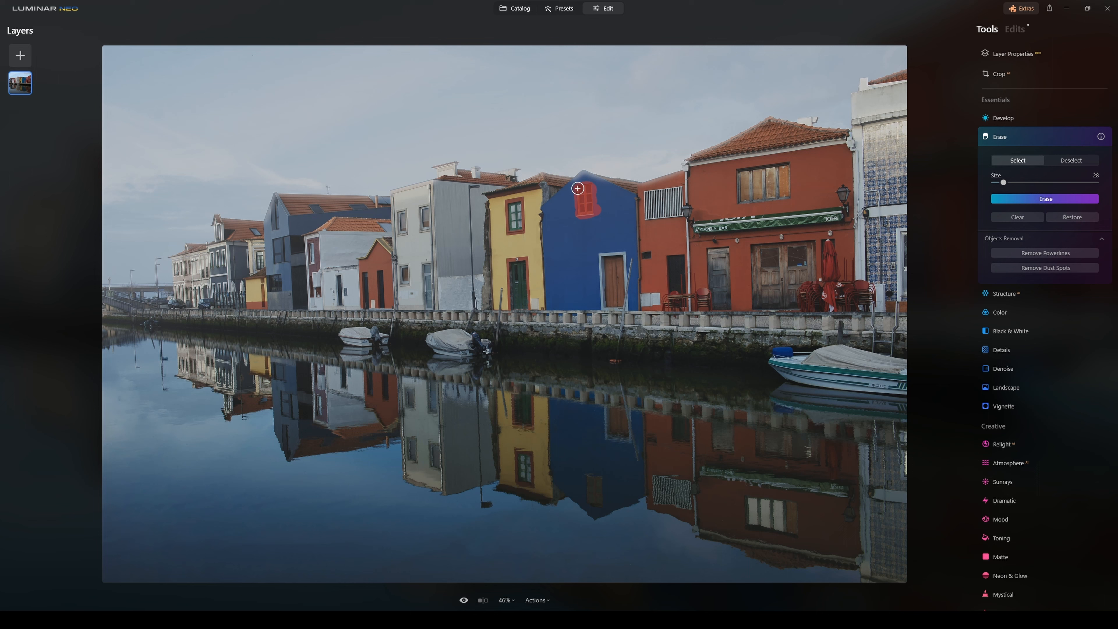
{"action": "left_click", "coordinate": [1035, 201]}
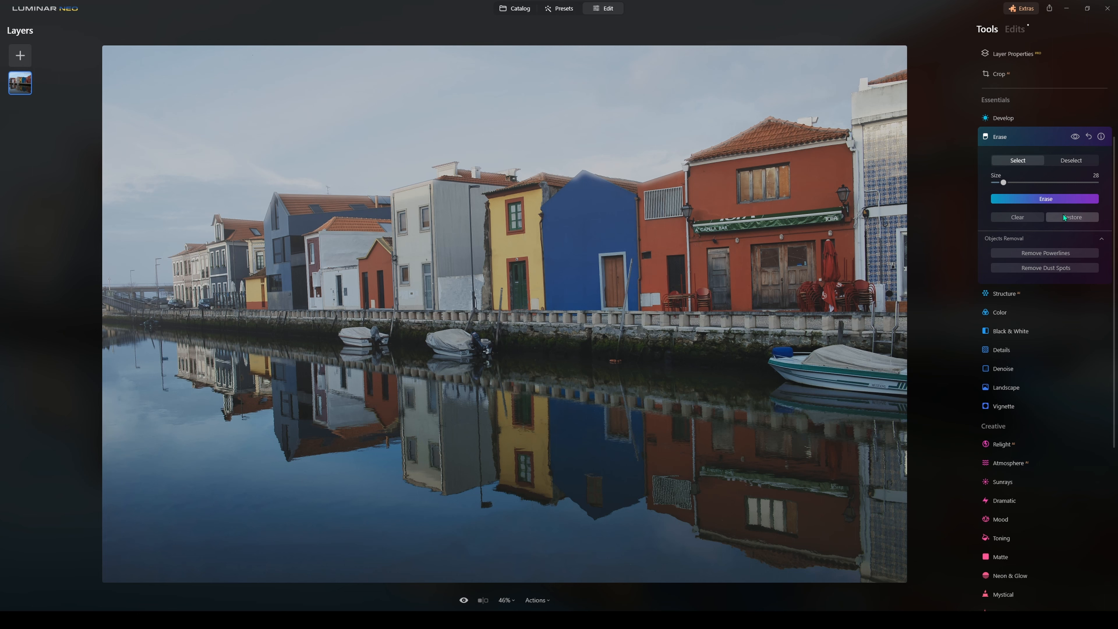
Paint over the erased area on the blue house and restore its upper window
{"action": "left_click", "coordinate": [590, 188]}
{"action": "mouse_move", "coordinate": [574, 187]}
{"action": "left_mouse_down"}
{"action": "mouse_move", "coordinate": [569, 200]}
{"action": "mouse_move", "coordinate": [588, 215]}
{"action": "mouse_move", "coordinate": [575, 180]}
{"action": "mouse_move", "coordinate": [583, 199]}
{"action": "left_mouse_up"}
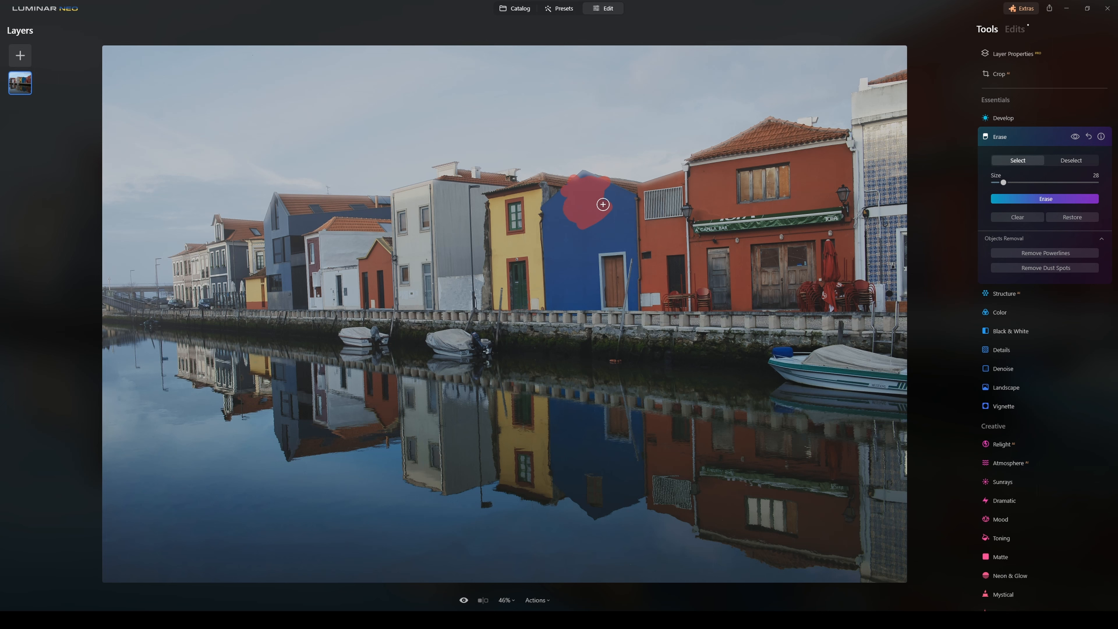
{"action": "left_click", "coordinate": [1063, 215]}
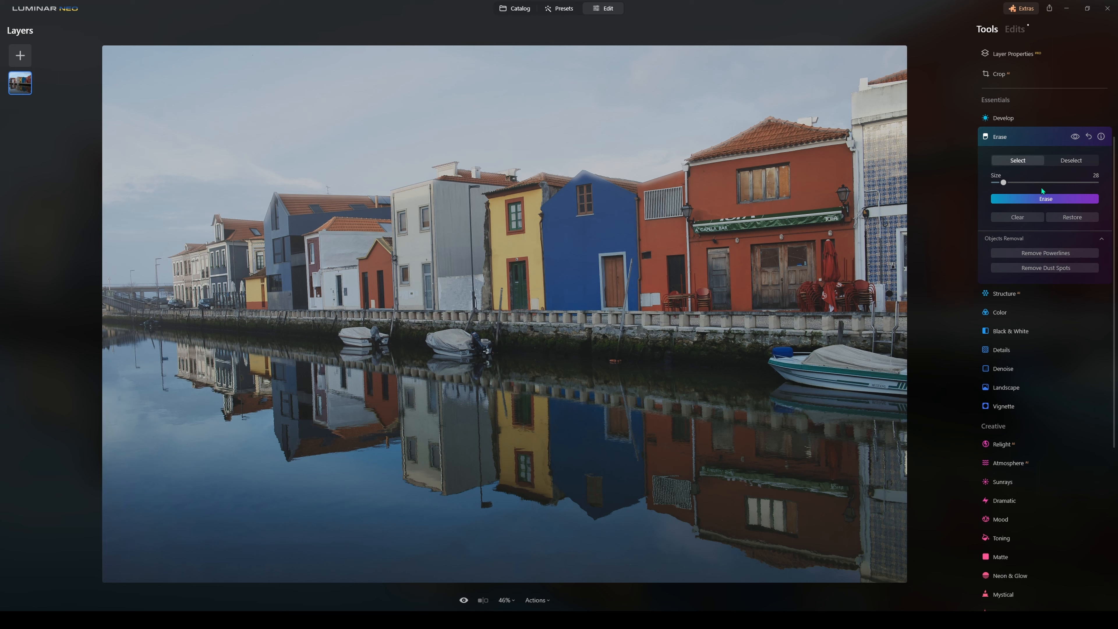
{"action": "left_click", "coordinate": [1041, 139]}
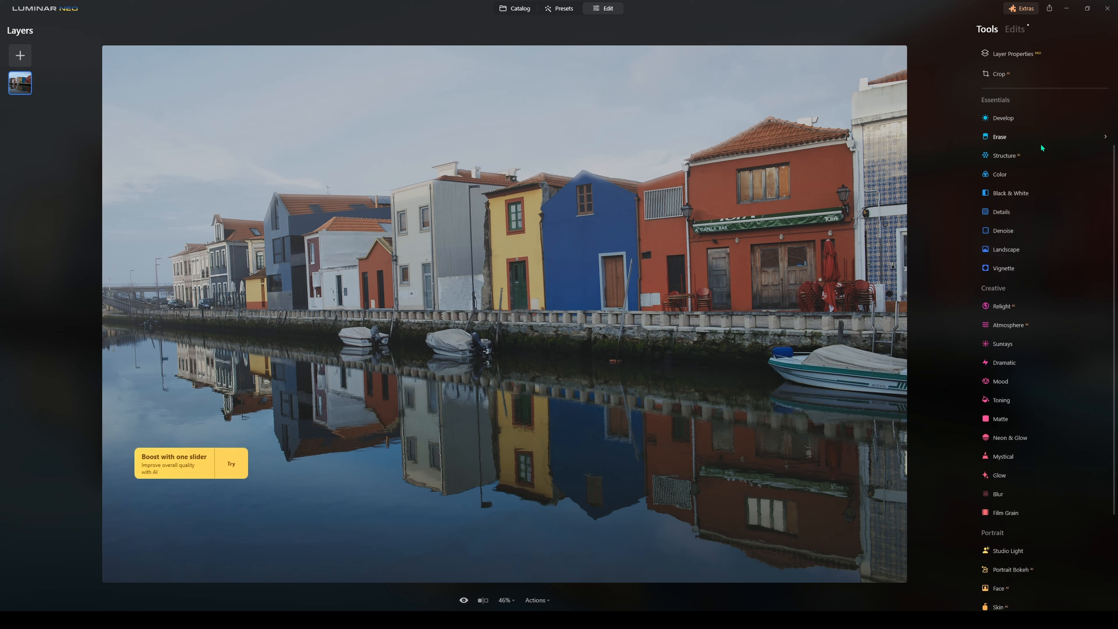
Try the Structure tool at Amounts of 75, 100 and -38, and vary Boost, including 10
{"action": "left_click", "coordinate": [1035, 161]}
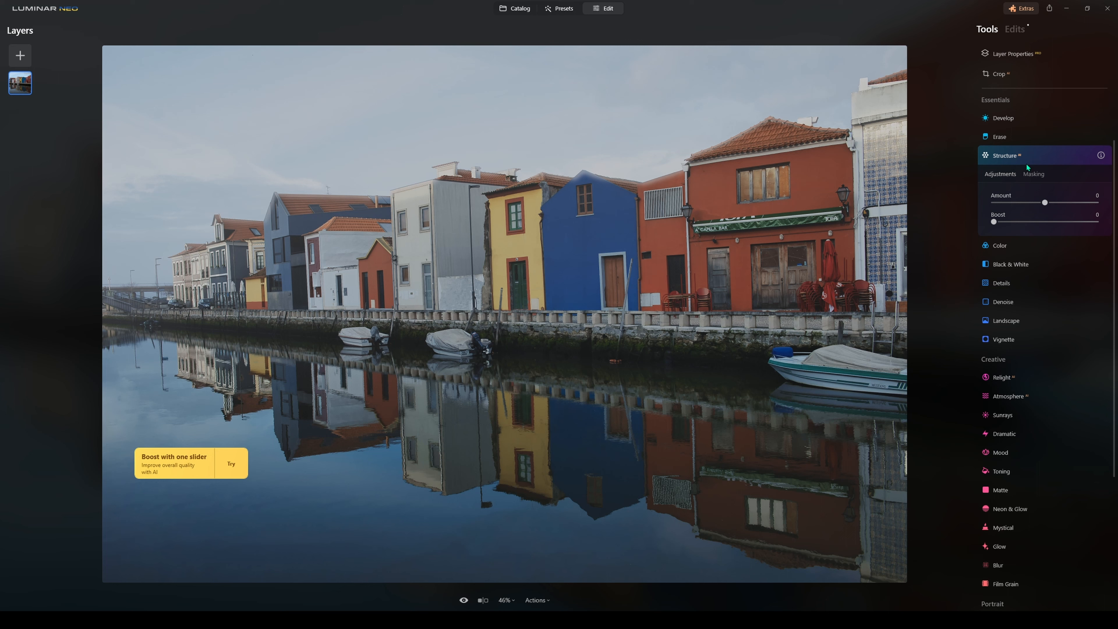
{"action": "left_click_drag", "start_coordinate": [1046, 202], "coordinate": [1084, 202]}
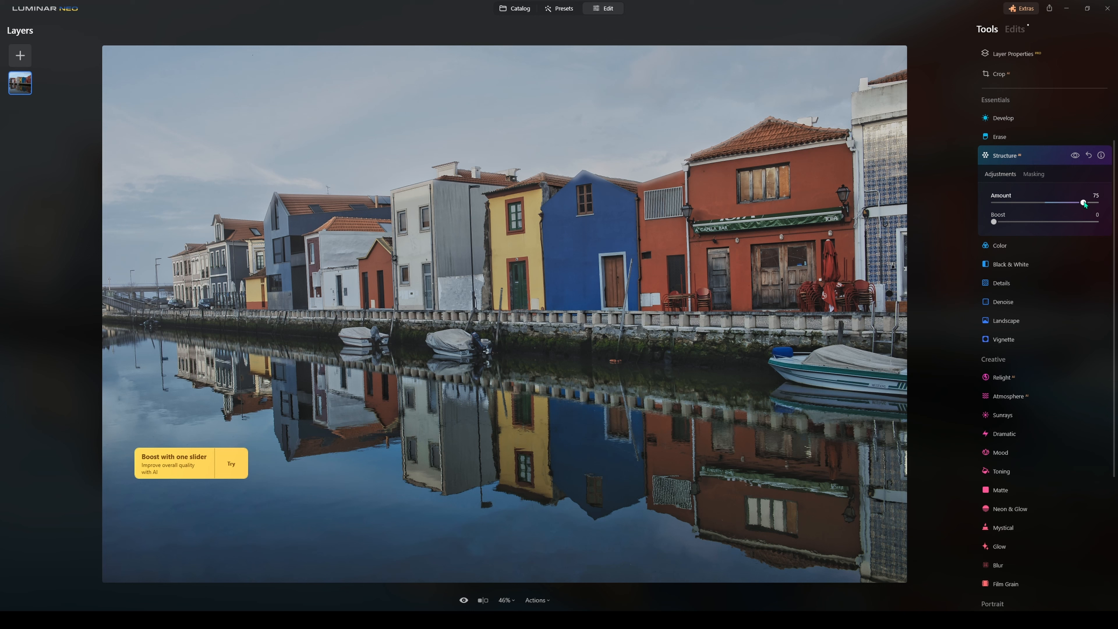
{"action": "left_click_drag", "start_coordinate": [1084, 203], "coordinate": [1098, 206]}
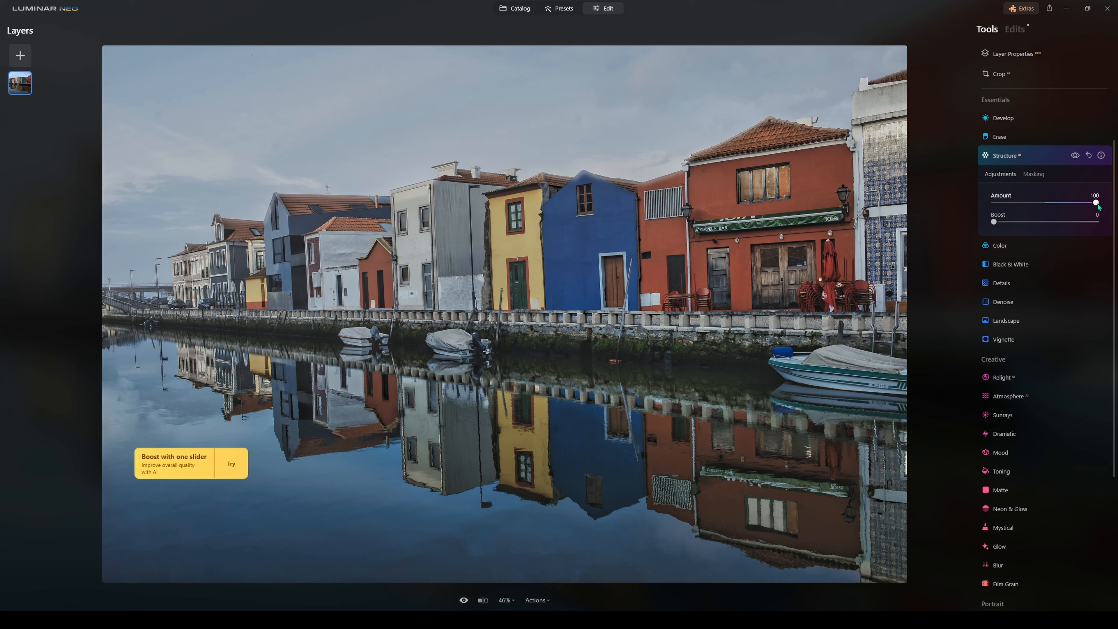
{"action": "left_click_drag", "start_coordinate": [1098, 206], "coordinate": [1002, 204]}
{"action": "left_click_drag", "start_coordinate": [1008, 224], "coordinate": [1026, 203]}
{"action": "left_click_drag", "start_coordinate": [1089, 222], "coordinate": [1038, 223]}
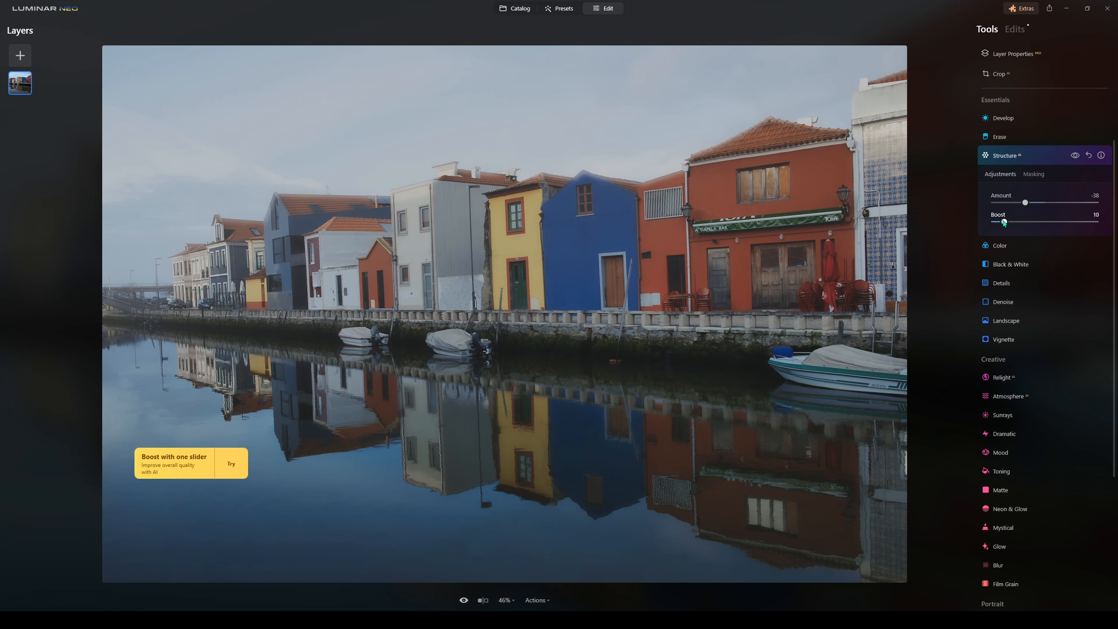
Try shifting the Blue hue to 82 in the Color tool's HSL settings and return it to neutral
{"action": "left_click", "coordinate": [1026, 245]}
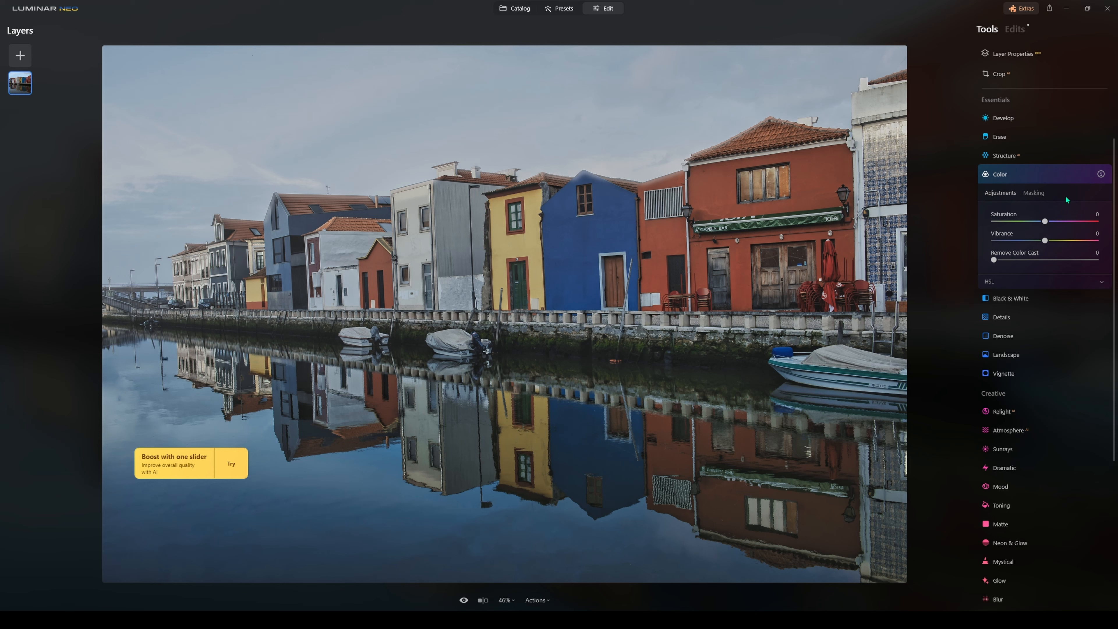
{"action": "left_click", "coordinate": [1084, 282]}
{"action": "left_click", "coordinate": [1042, 240]}
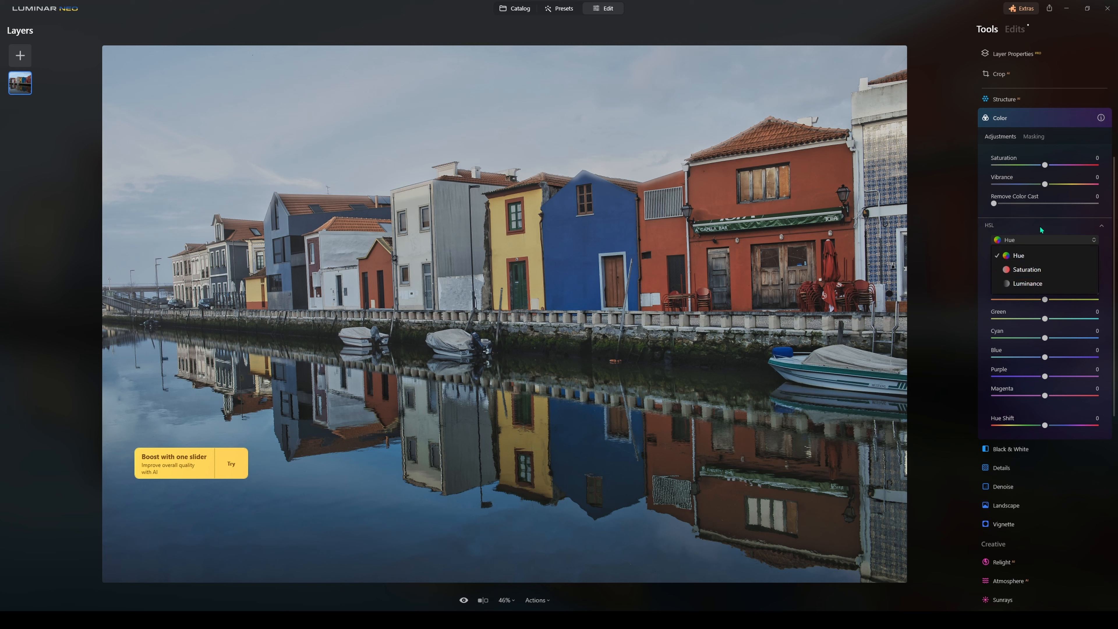
{"action": "left_click", "coordinate": [1042, 230]}
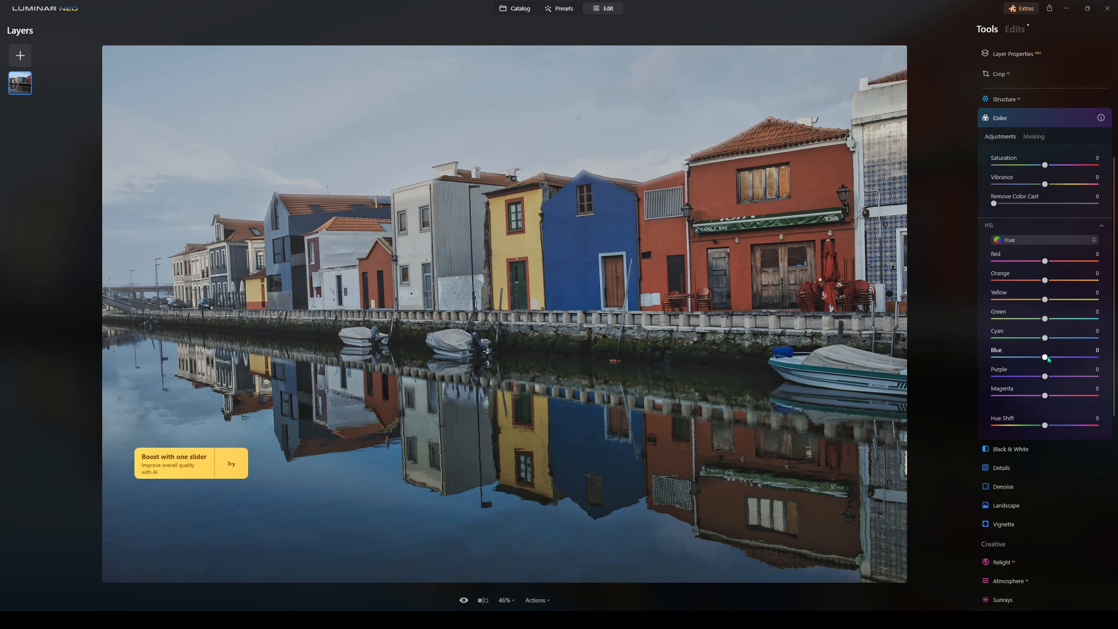
{"action": "left_click_drag", "start_coordinate": [1046, 357], "coordinate": [1087, 358]}
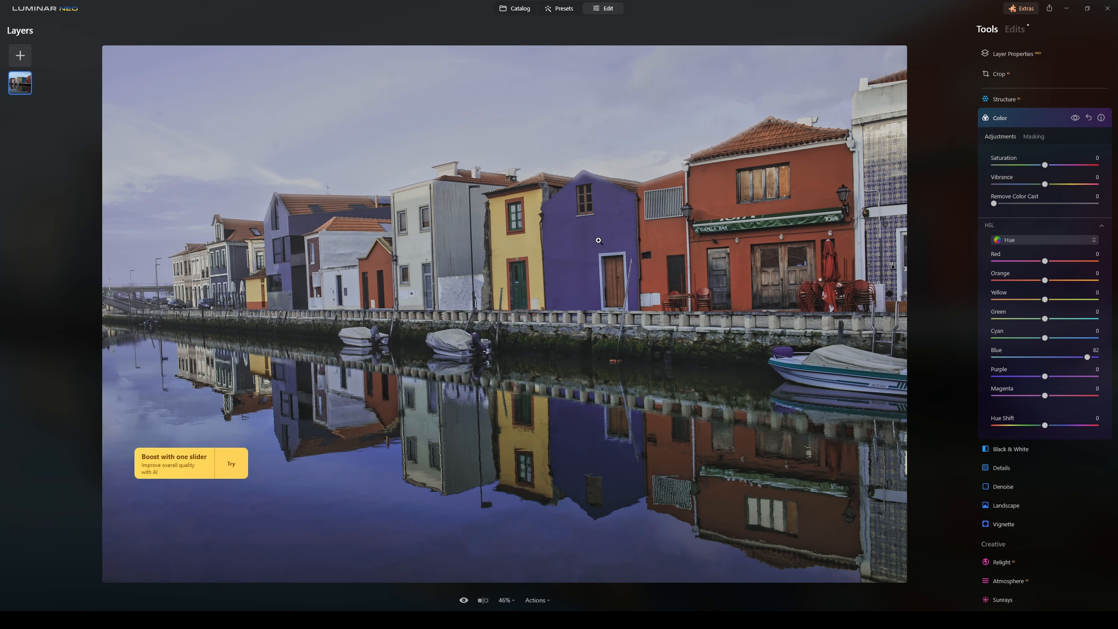
{"action": "left_click_drag", "start_coordinate": [1087, 357], "coordinate": [1043, 358]}
View the HSL Saturation controls, and set the Blue luminance to -5 in the Color tool
{"action": "left_click", "coordinate": [1039, 240]}
{"action": "left_click", "coordinate": [1038, 270]}
{"action": "left_click", "coordinate": [1046, 240]}
{"action": "left_click", "coordinate": [1037, 284]}
{"action": "mouse_move", "coordinate": [1045, 358]}
{"action": "left_mouse_down"}
{"action": "mouse_move", "coordinate": [1083, 358]}
{"action": "mouse_move", "coordinate": [1049, 360]}
{"action": "left_mouse_up"}
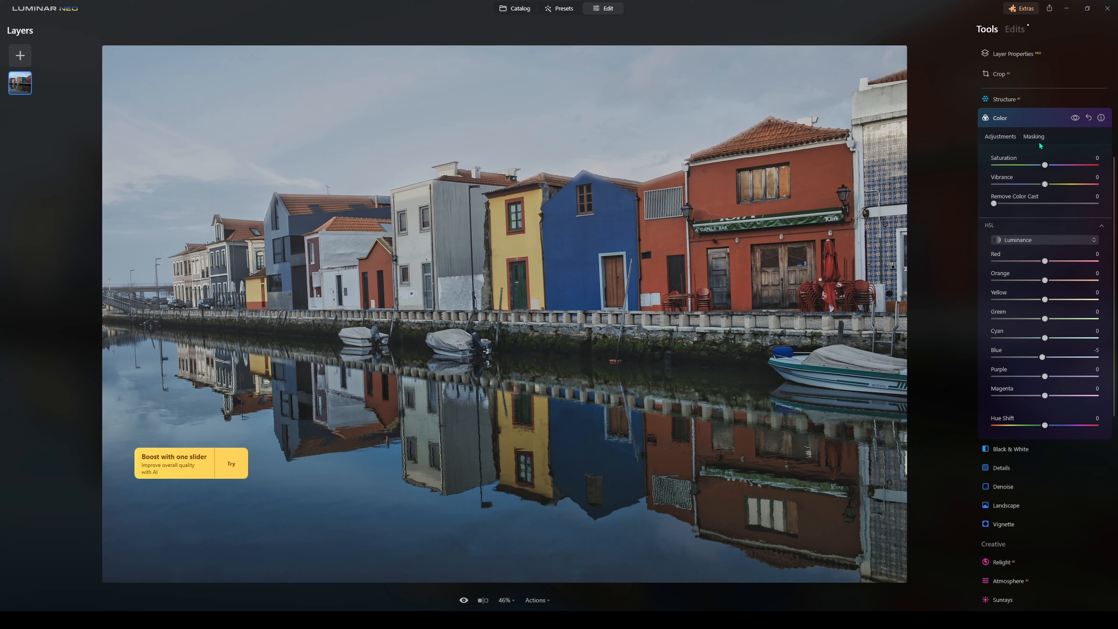
{"action": "left_click", "coordinate": [1026, 119]}
Try converting the photo to black and white, raise the Red luminance, and view the Saturation controls
{"action": "left_click", "coordinate": [1029, 138]}
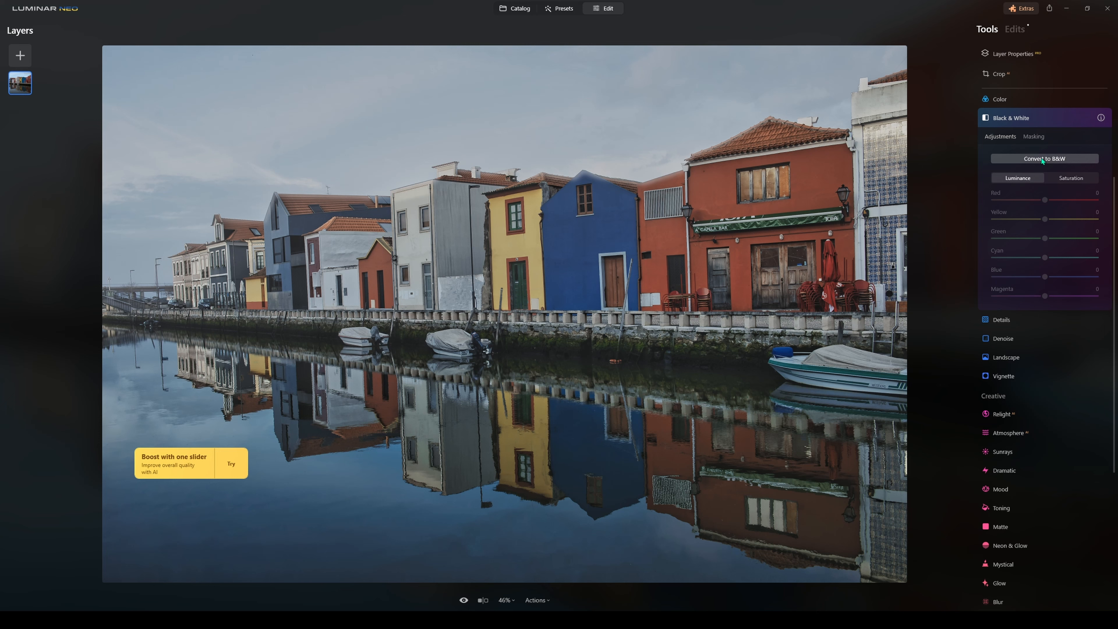
{"action": "left_click", "coordinate": [1042, 158]}
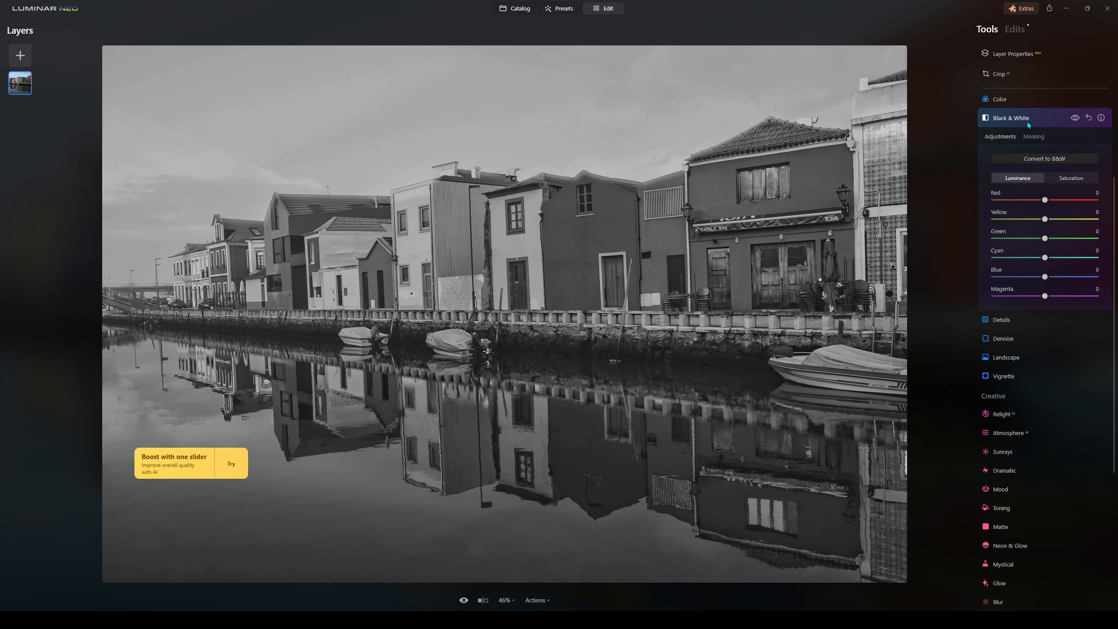
{"action": "mouse_move", "coordinate": [1047, 200]}
{"action": "left_mouse_down"}
{"action": "mouse_move", "coordinate": [1073, 201]}
{"action": "mouse_move", "coordinate": [1044, 200]}
{"action": "mouse_move", "coordinate": [1059, 200]}
{"action": "left_mouse_up"}
{"action": "left_click", "coordinate": [1062, 180]}
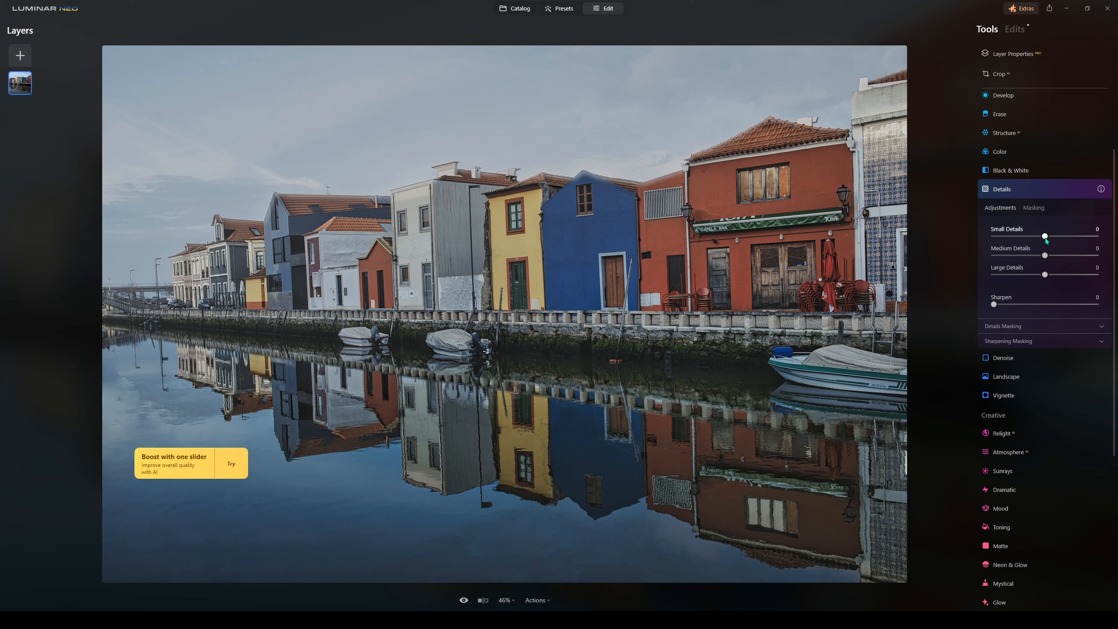
Try the Details tool with Small Details 86, Medium Details 95 and Large Details 88, and reset them
{"action": "left_click_drag", "start_coordinate": [1047, 240], "coordinate": [1091, 275]}
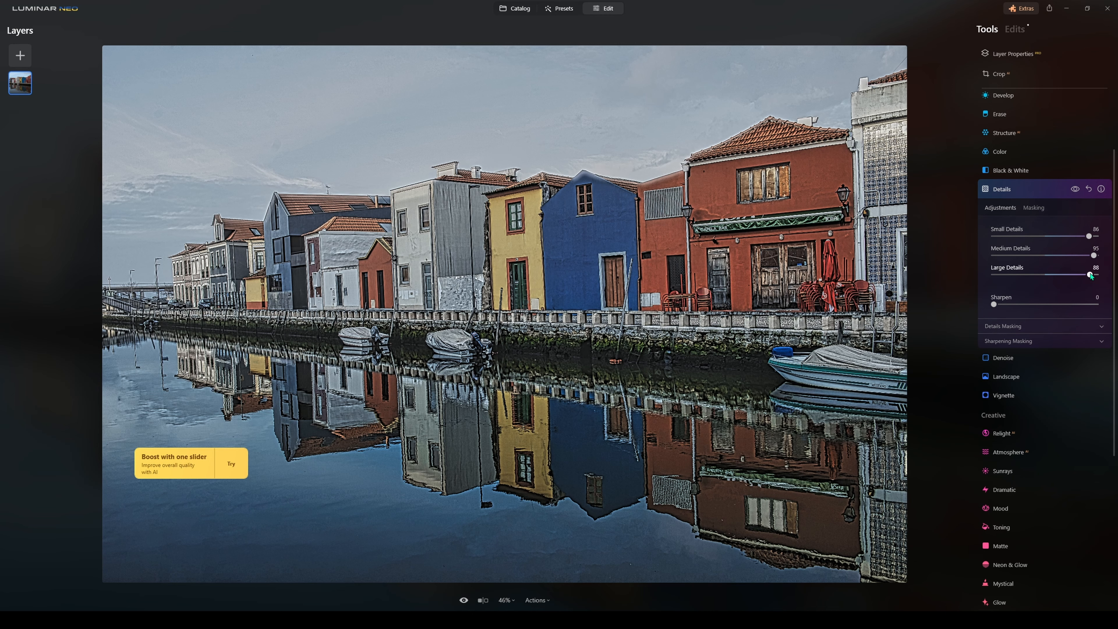
{"action": "double_click", "coordinate": [1055, 256]}
{"action": "double_click", "coordinate": [1055, 237]}
{"action": "double_click", "coordinate": [1037, 274]}
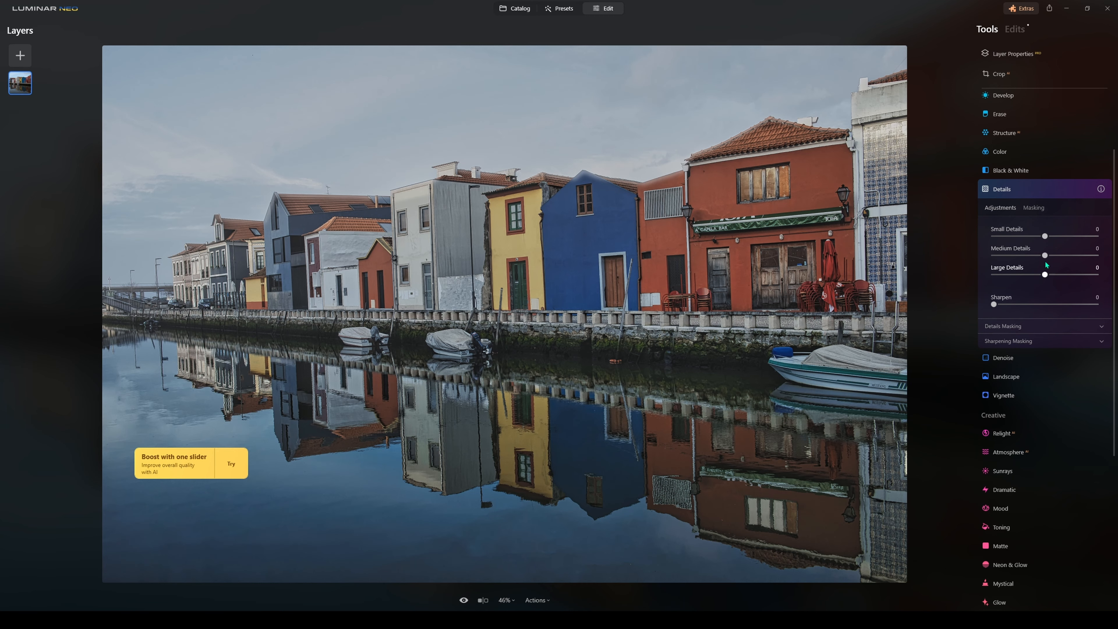
{"action": "left_click_drag", "start_coordinate": [1046, 236], "coordinate": [1049, 274]}
{"action": "left_click", "coordinate": [1036, 190]}
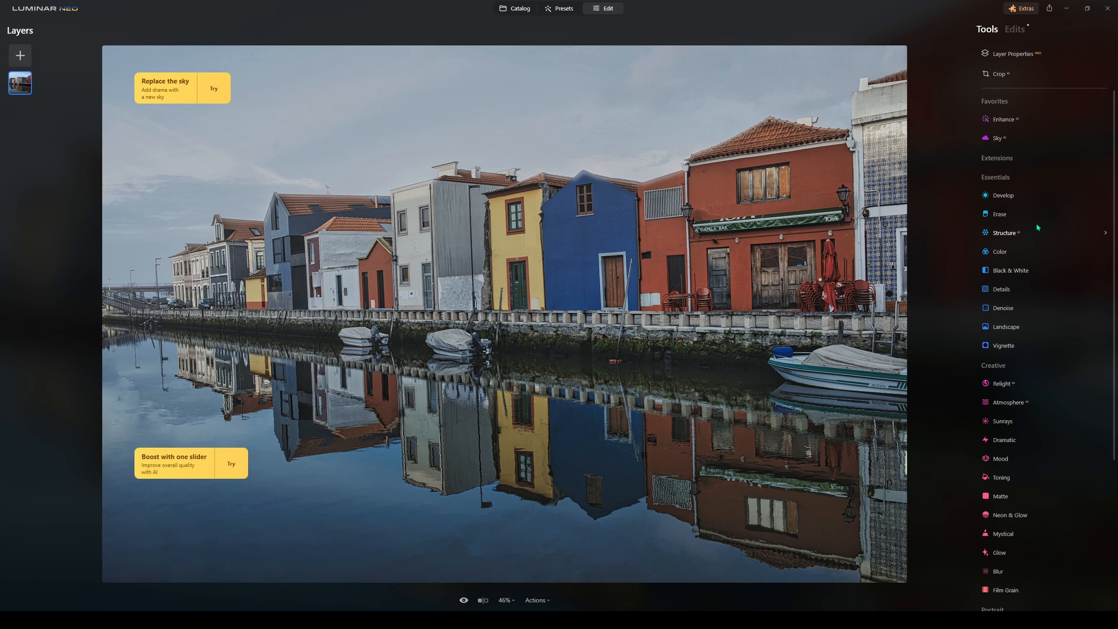
Try the Denoise tool's noise reduction, raising Luminosity Denoise to 29 with the advanced settings expanded
{"action": "left_click", "coordinate": [1022, 311]}
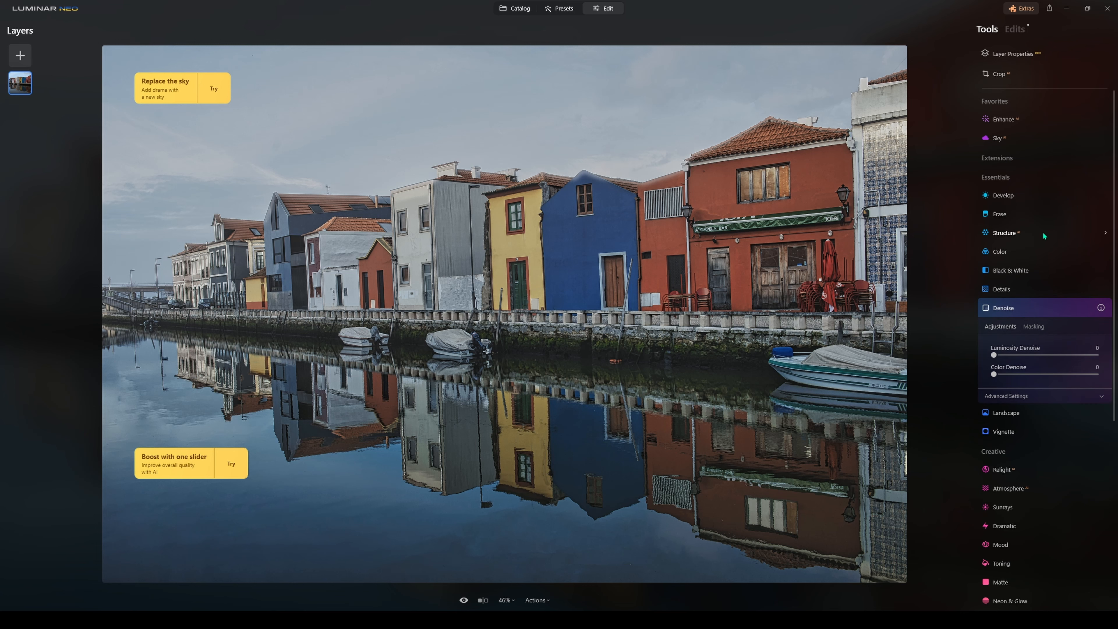
{"action": "left_click", "coordinate": [1025, 355]}
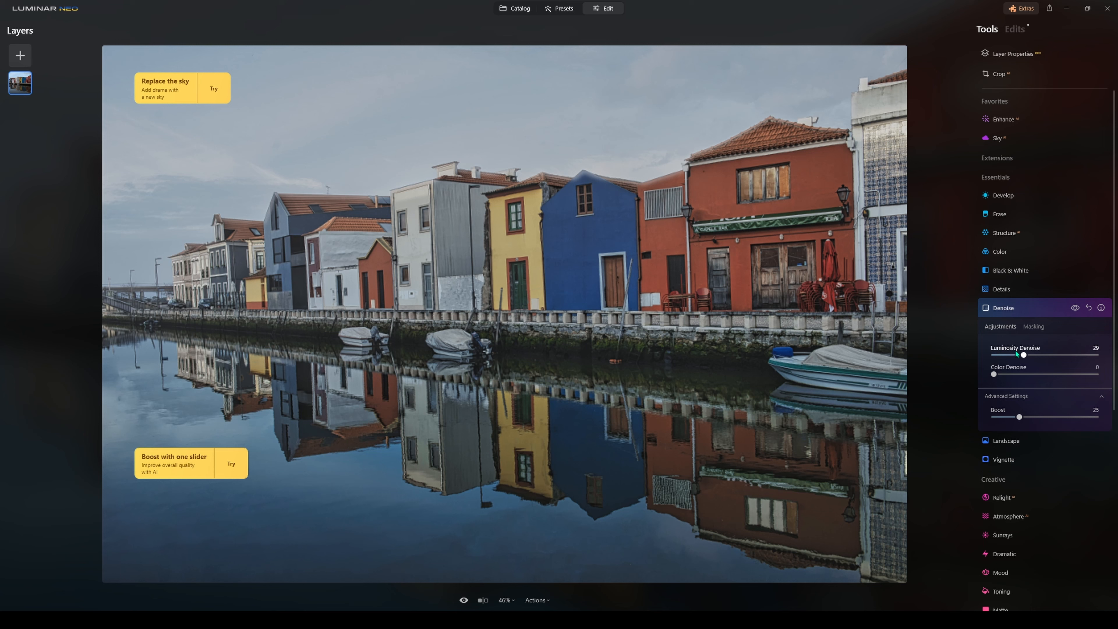
{"action": "mouse_move", "coordinate": [1000, 353]}
{"action": "left_mouse_down"}
{"action": "mouse_move", "coordinate": [1033, 374]}
{"action": "mouse_move", "coordinate": [998, 374]}
{"action": "left_mouse_up"}
{"action": "left_click", "coordinate": [1034, 311]}
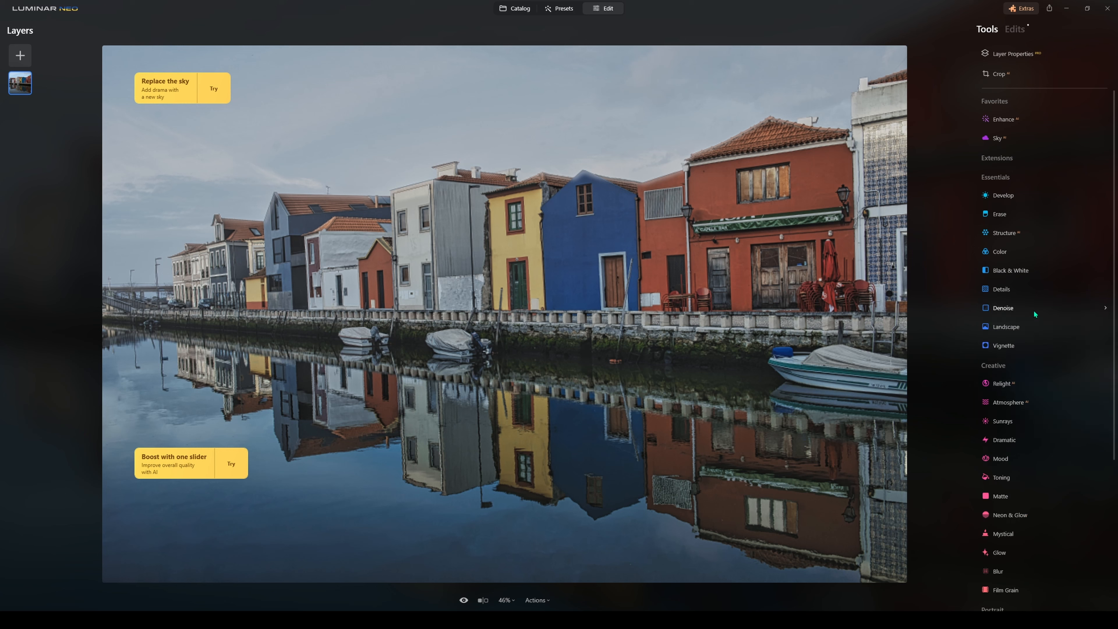
Try the Landscape tool with Dehaze 93 and Golden Hour 62, returning each to 0
{"action": "left_click", "coordinate": [1025, 328]}
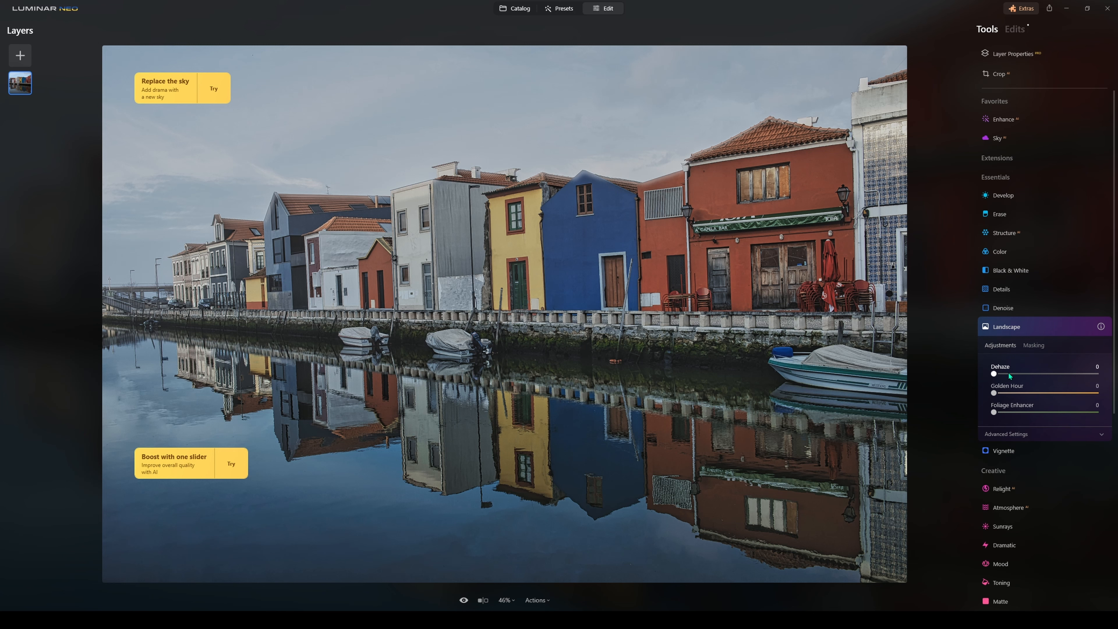
{"action": "left_click_drag", "start_coordinate": [1010, 376], "coordinate": [1021, 375]}
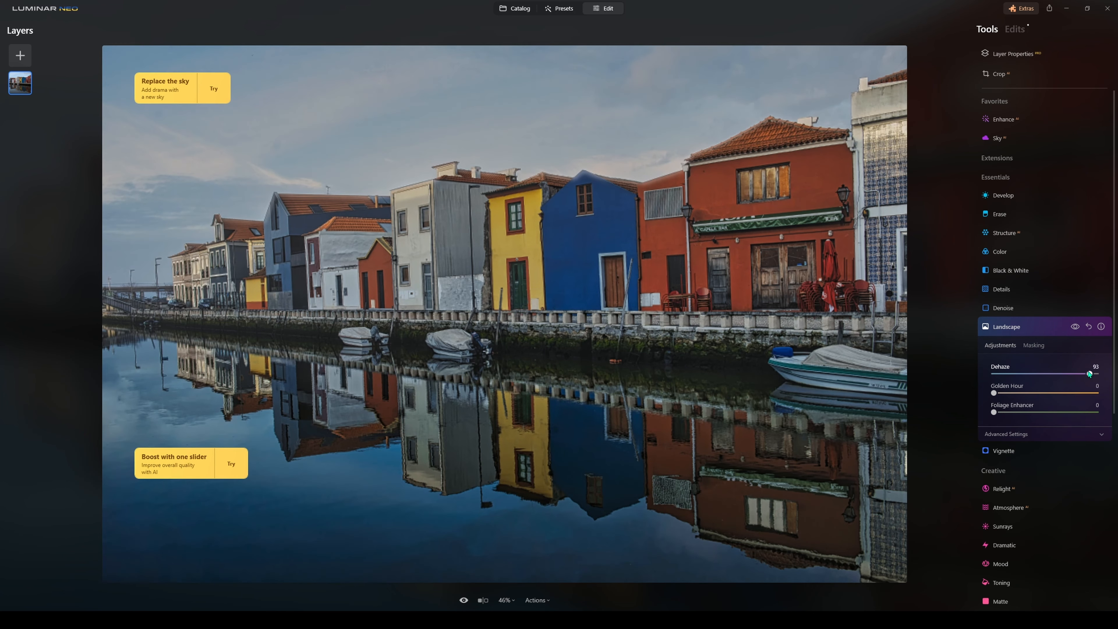
{"action": "double_click", "coordinate": [1018, 373]}
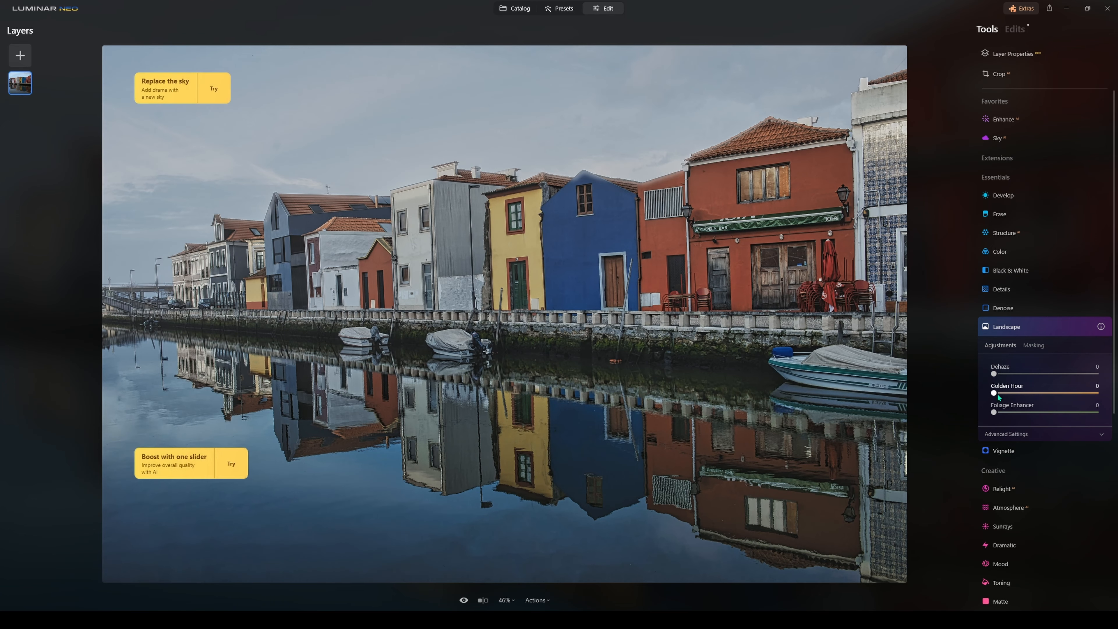
{"action": "left_click_drag", "start_coordinate": [999, 395], "coordinate": [1064, 390]}
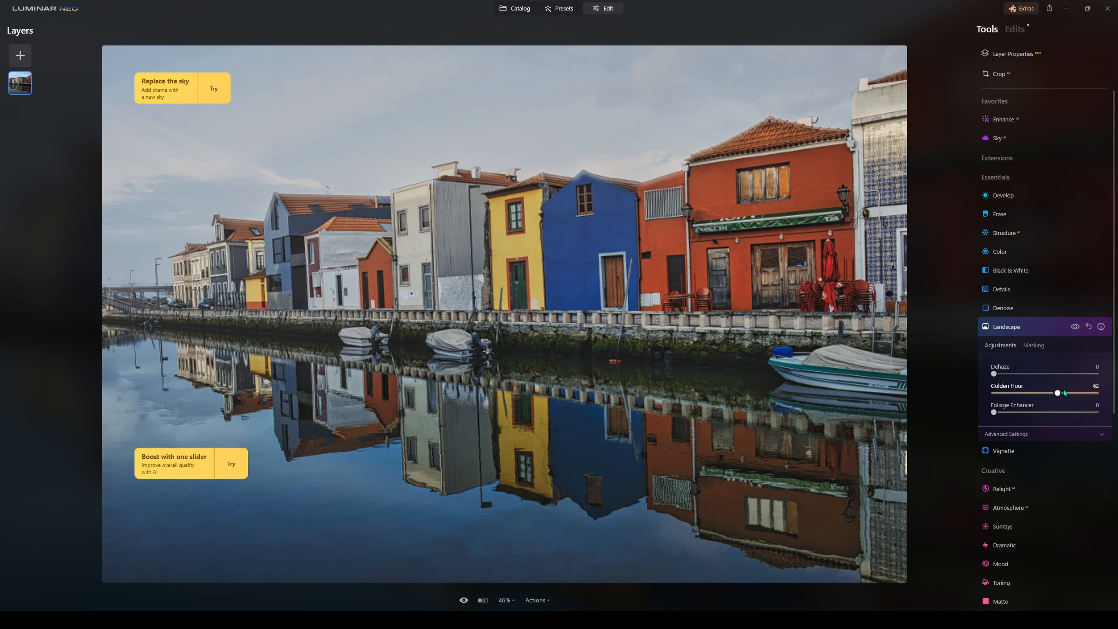
{"action": "double_click", "coordinate": [1079, 392]}
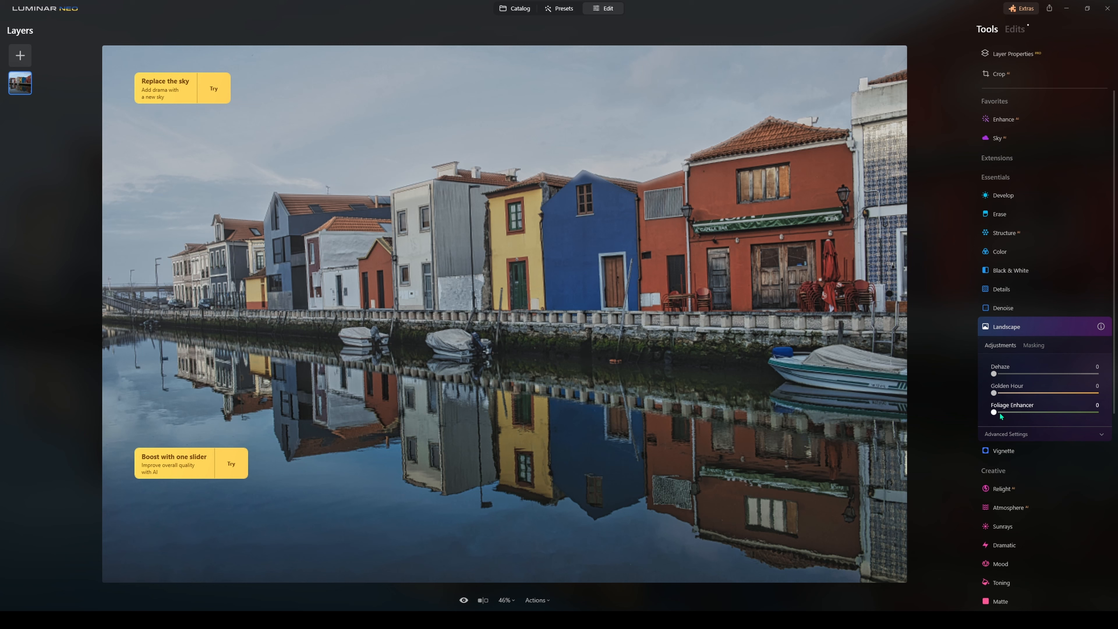
Set the Landscape tool's Foliage Enhancer to 44 and view its Foliage Hue setting
{"action": "left_click_drag", "start_coordinate": [1000, 412], "coordinate": [1030, 411]}
{"action": "left_click", "coordinate": [1039, 435]}
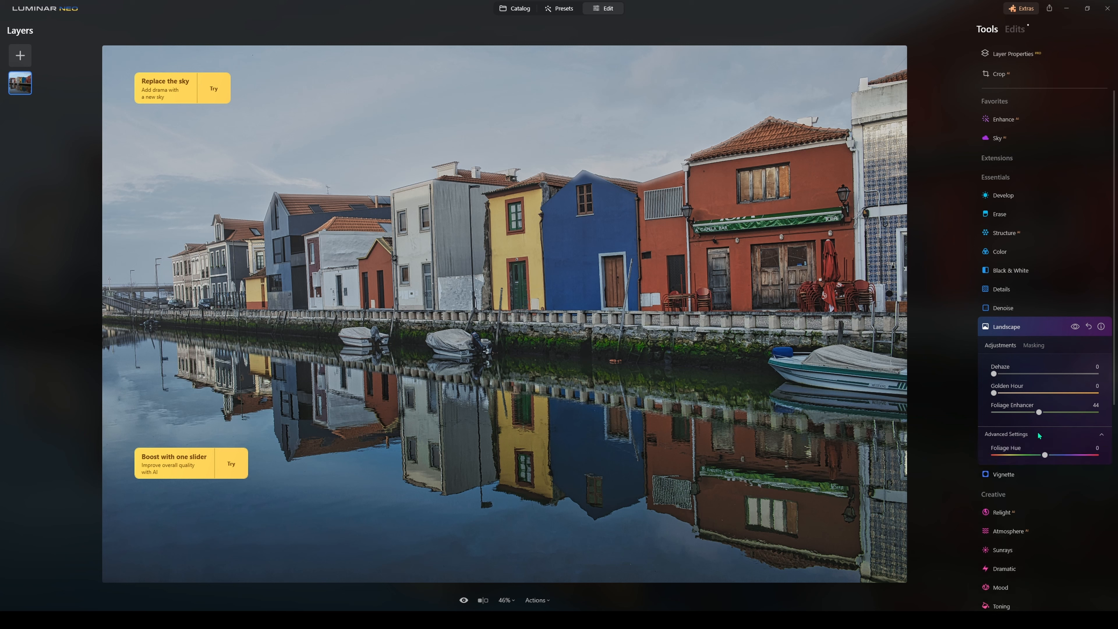
{"action": "left_click", "coordinate": [1031, 333]}
Darken the canal photo's edges with the Vignette tool at Amount -56
{"action": "left_click", "coordinate": [1032, 346]}
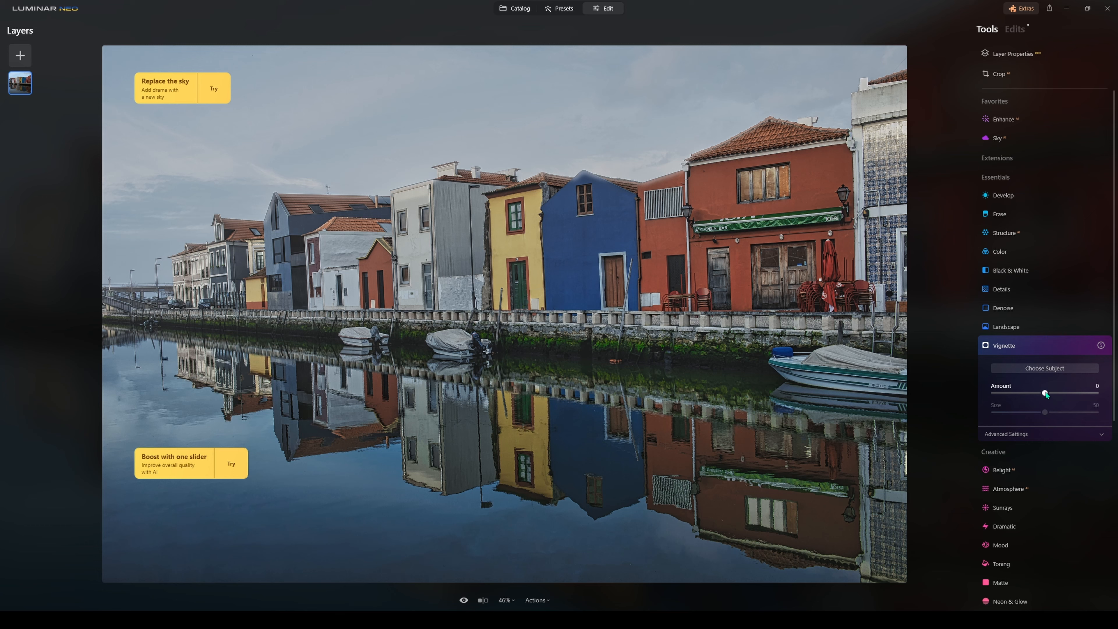
{"action": "mouse_move", "coordinate": [1046, 394]}
{"action": "left_mouse_down"}
{"action": "mouse_move", "coordinate": [1089, 399]}
{"action": "mouse_move", "coordinate": [994, 396]}
{"action": "mouse_move", "coordinate": [1043, 400]}
{"action": "left_mouse_up"}
{"action": "left_click", "coordinate": [1055, 435]}
{"action": "left_click_drag", "start_coordinate": [1042, 393], "coordinate": [1016, 393]}
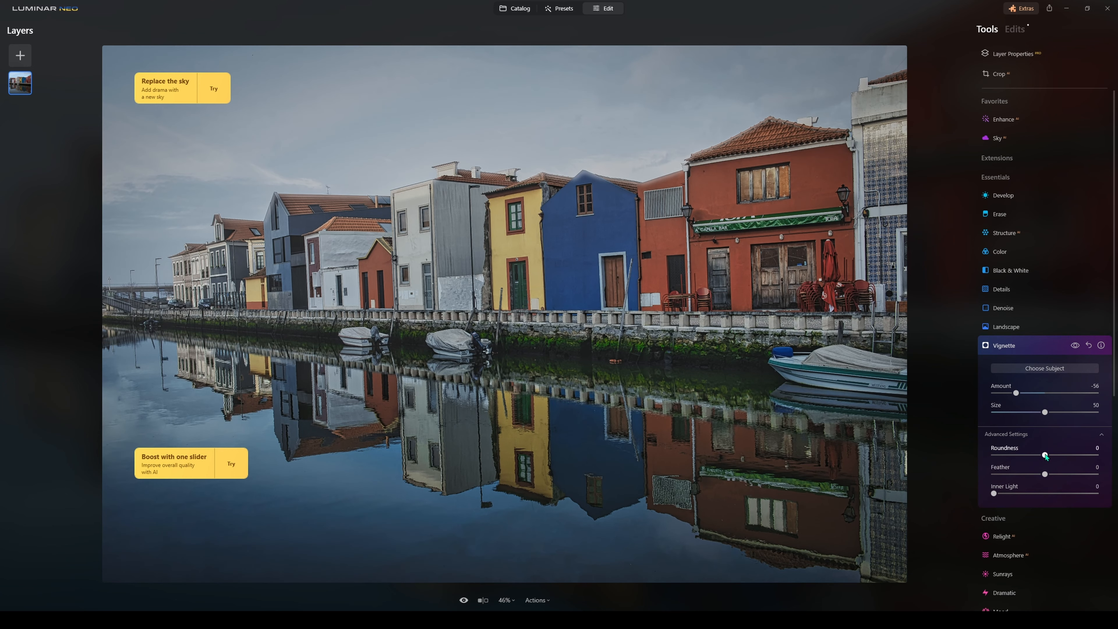
Set the vignette's Roundness to 64, Feather to 61 and Inner Light to 72, and make its Amount more negative
{"action": "left_click_drag", "start_coordinate": [1046, 456], "coordinate": [1076, 474]}
{"action": "left_click_drag", "start_coordinate": [994, 493], "coordinate": [1067, 493]}
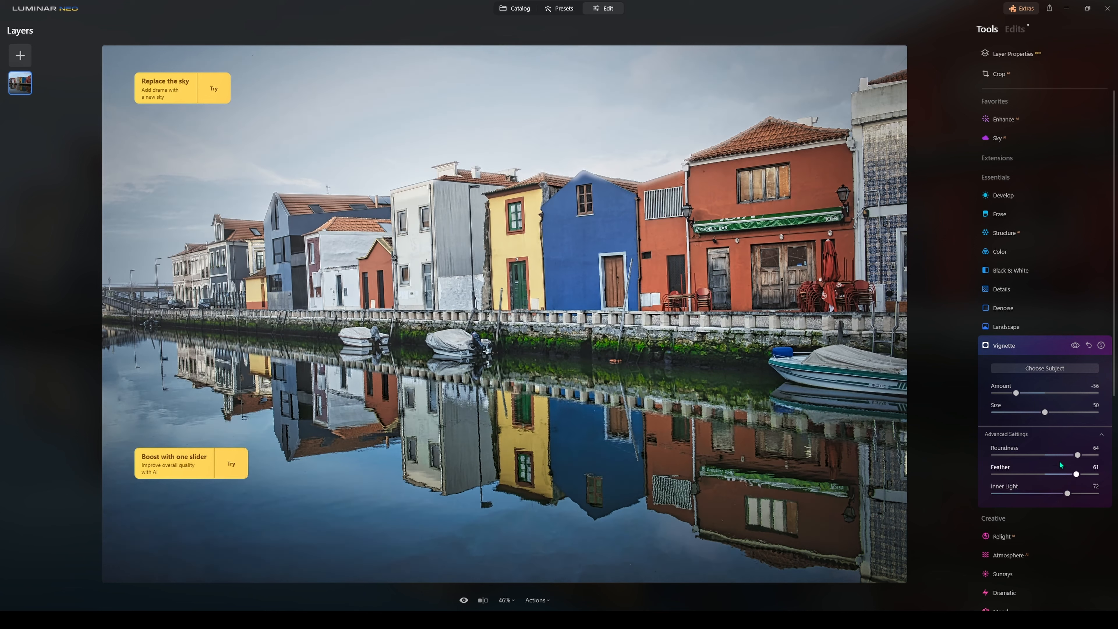
{"action": "left_click_drag", "start_coordinate": [1014, 393], "coordinate": [1001, 392]}
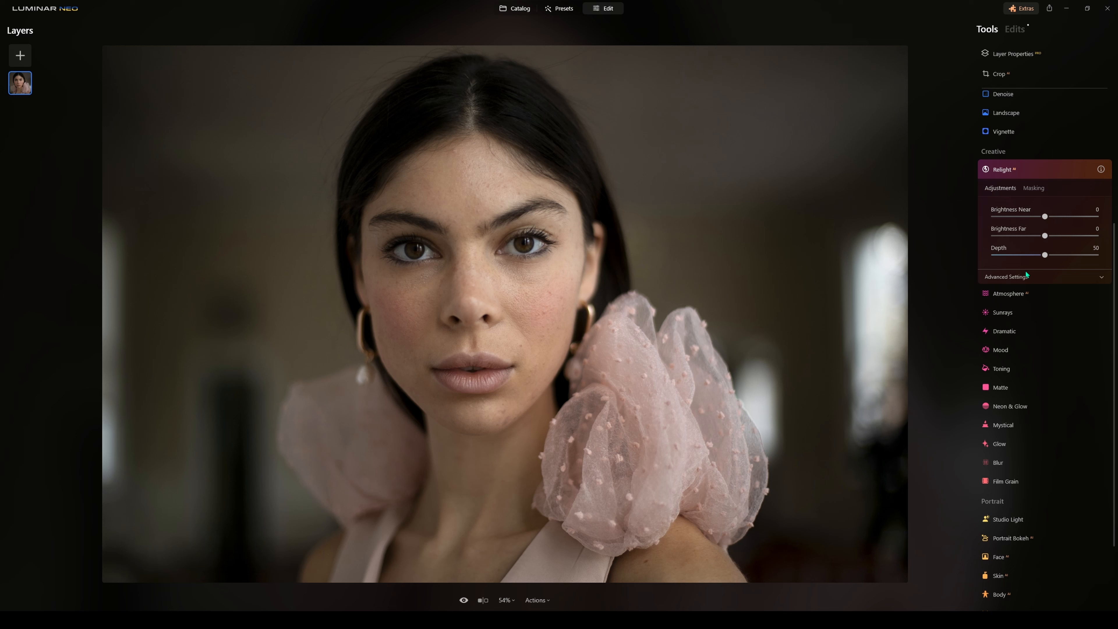
Relight the portrait with Brightness Near 48 and Brightness Far -47
{"action": "left_click_drag", "start_coordinate": [1046, 216], "coordinate": [1058, 216]}
{"action": "mouse_move", "coordinate": [1046, 236]}
{"action": "left_mouse_down"}
{"action": "mouse_move", "coordinate": [1076, 236]}
{"action": "mouse_move", "coordinate": [1008, 235]}
{"action": "mouse_move", "coordinate": [1043, 235]}
{"action": "left_mouse_up"}
{"action": "left_click_drag", "start_coordinate": [1043, 235], "coordinate": [1024, 237]}
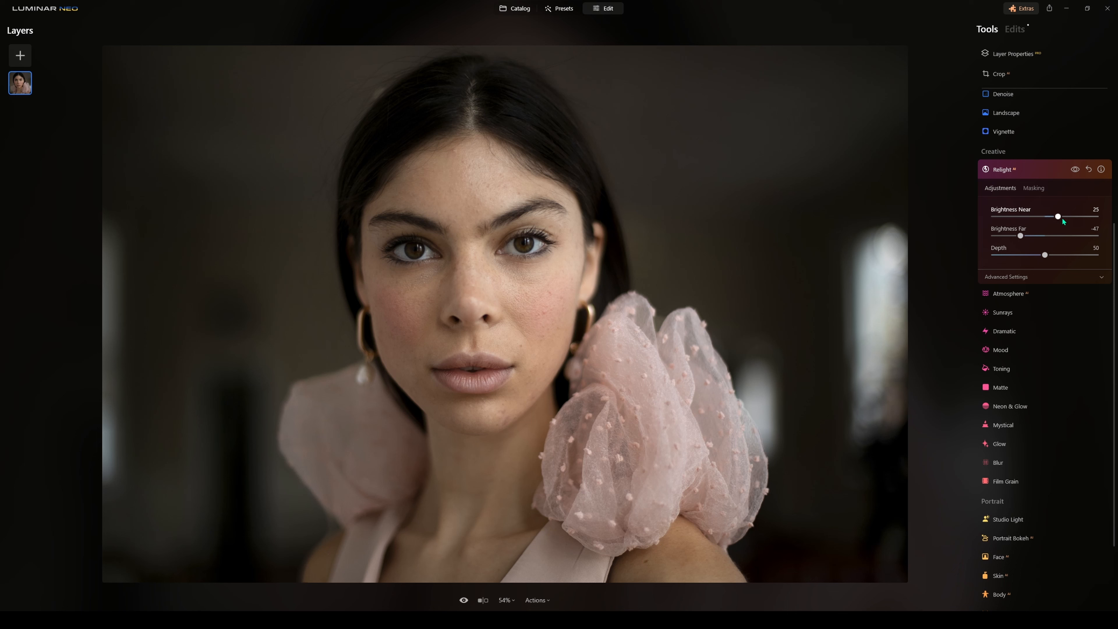
{"action": "left_click_drag", "start_coordinate": [1060, 218], "coordinate": [1073, 217]}
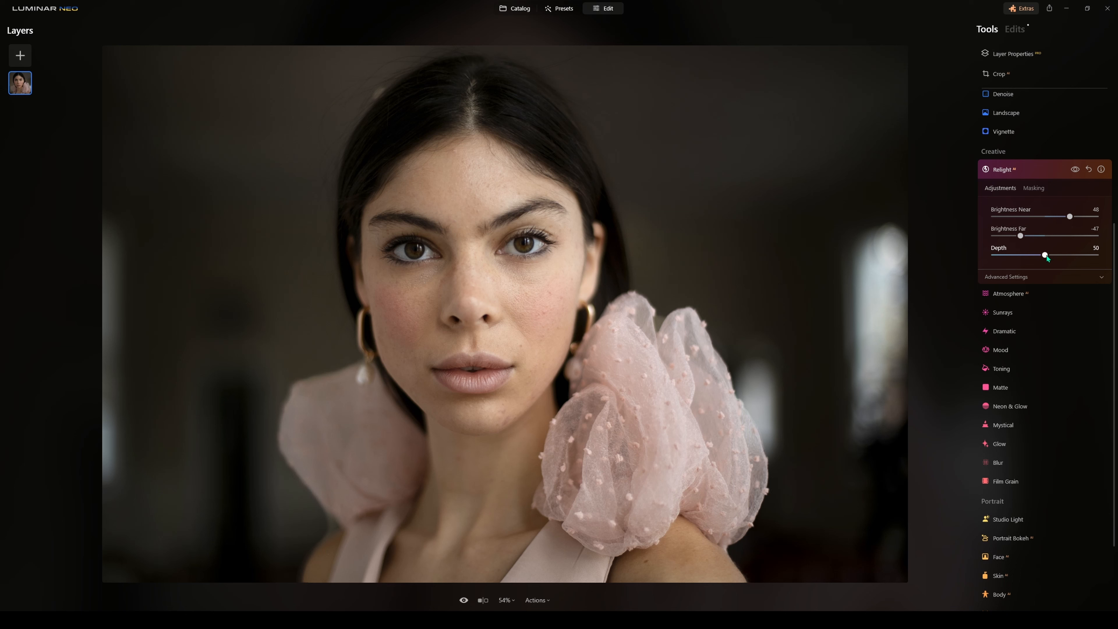
Try a lower Relight Depth and reset it, and adjust the tool's advanced settings
{"action": "left_click_drag", "start_coordinate": [1047, 258], "coordinate": [1008, 254]}
{"action": "double_click", "coordinate": [1006, 255]}
{"action": "left_click", "coordinate": [1052, 277]}
{"action": "left_click_drag", "start_coordinate": [1045, 318], "coordinate": [1028, 337]}
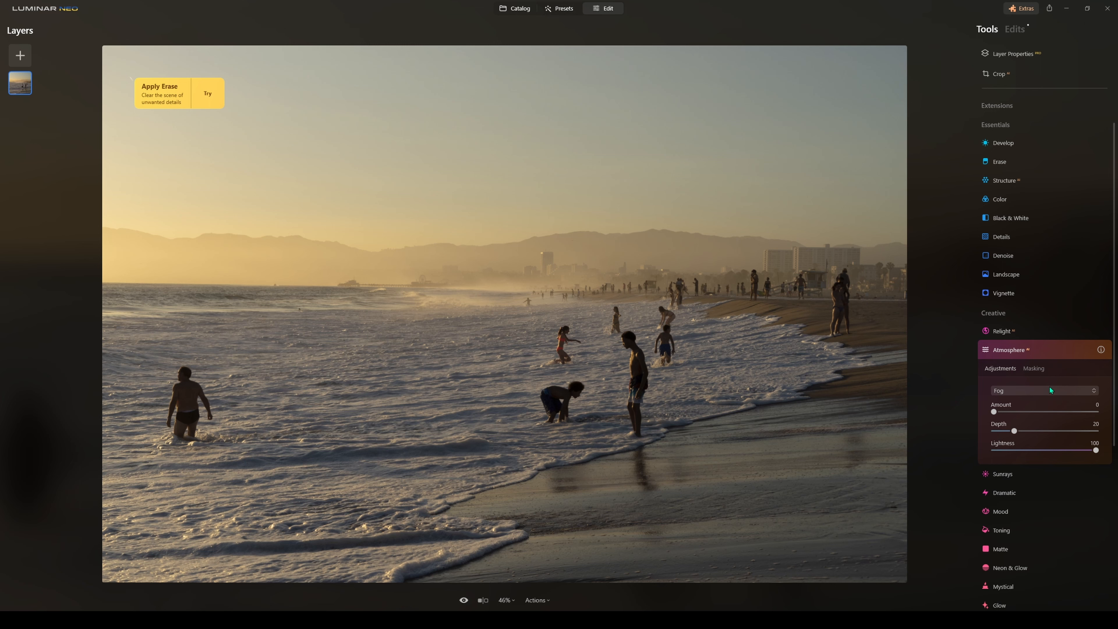
Apply the Layered Fog type to the beach photo with the Atmosphere tool at Amount 30
{"action": "left_click", "coordinate": [1045, 390]}
{"action": "left_click", "coordinate": [1033, 420]}
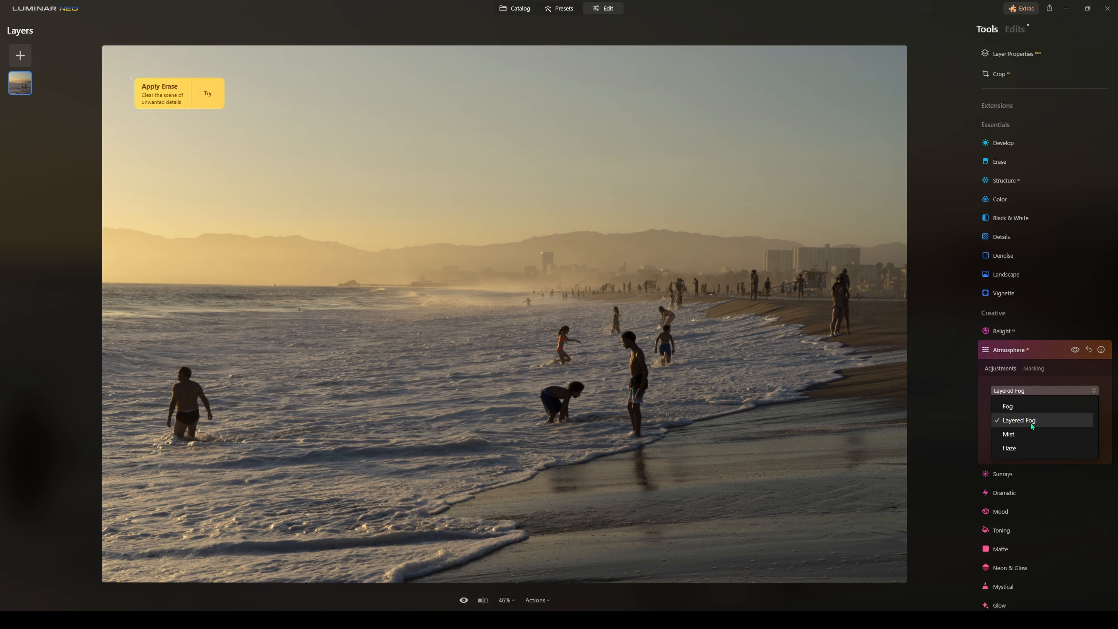
{"action": "left_click_drag", "start_coordinate": [1022, 413], "coordinate": [1025, 412]}
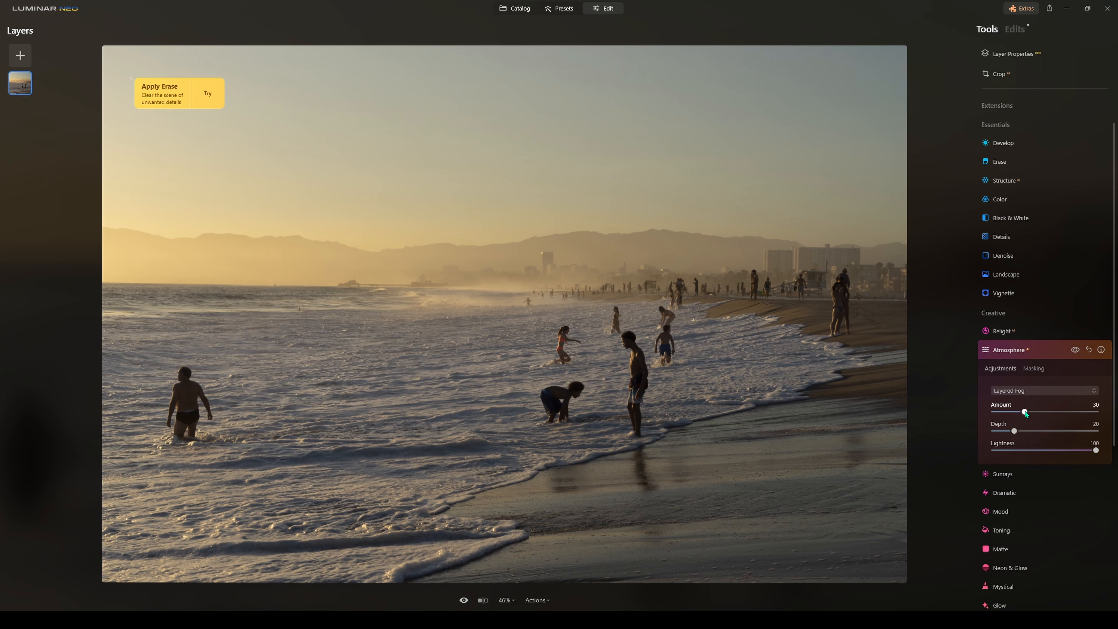
Try the Fog type, and switch the atmosphere to Mist with Amount 62, Depth 52 and Lightness 56
{"action": "left_click", "coordinate": [1044, 391]}
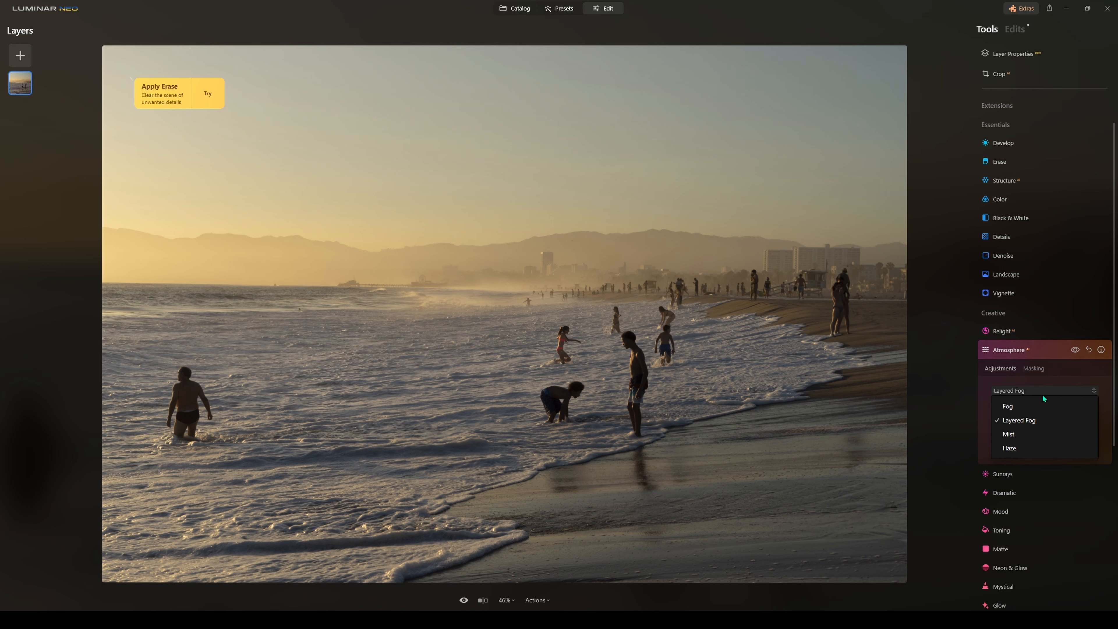
{"action": "left_click", "coordinate": [1040, 406]}
{"action": "mouse_move", "coordinate": [1024, 412]}
{"action": "left_mouse_down"}
{"action": "mouse_move", "coordinate": [994, 412]}
{"action": "mouse_move", "coordinate": [1061, 414]}
{"action": "mouse_move", "coordinate": [1036, 417]}
{"action": "left_mouse_up"}
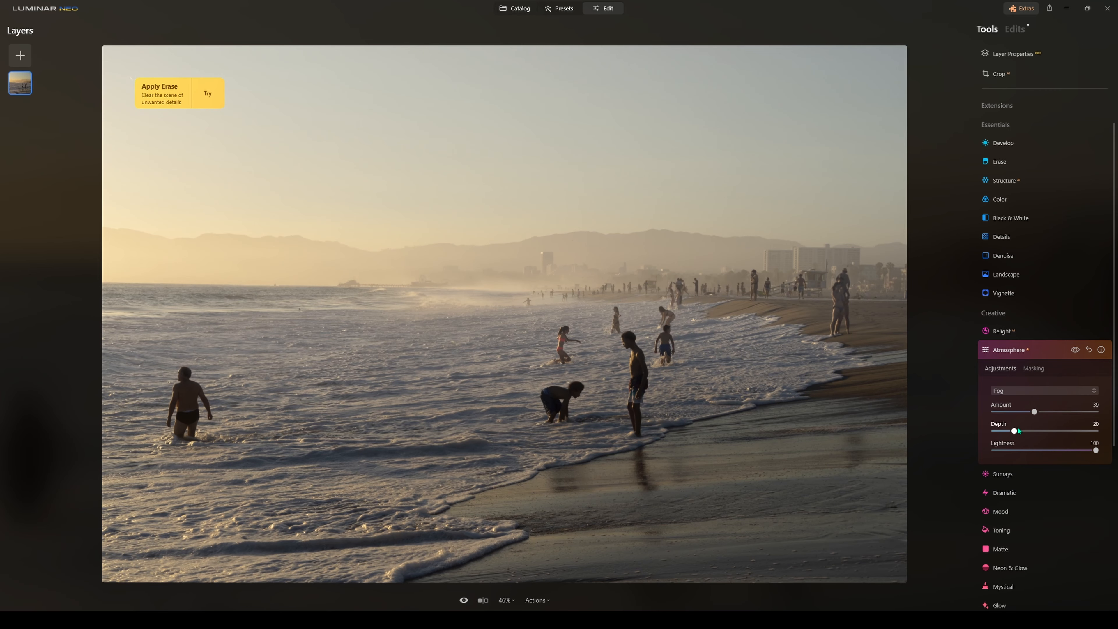
{"action": "left_click_drag", "start_coordinate": [1015, 432], "coordinate": [1025, 455]}
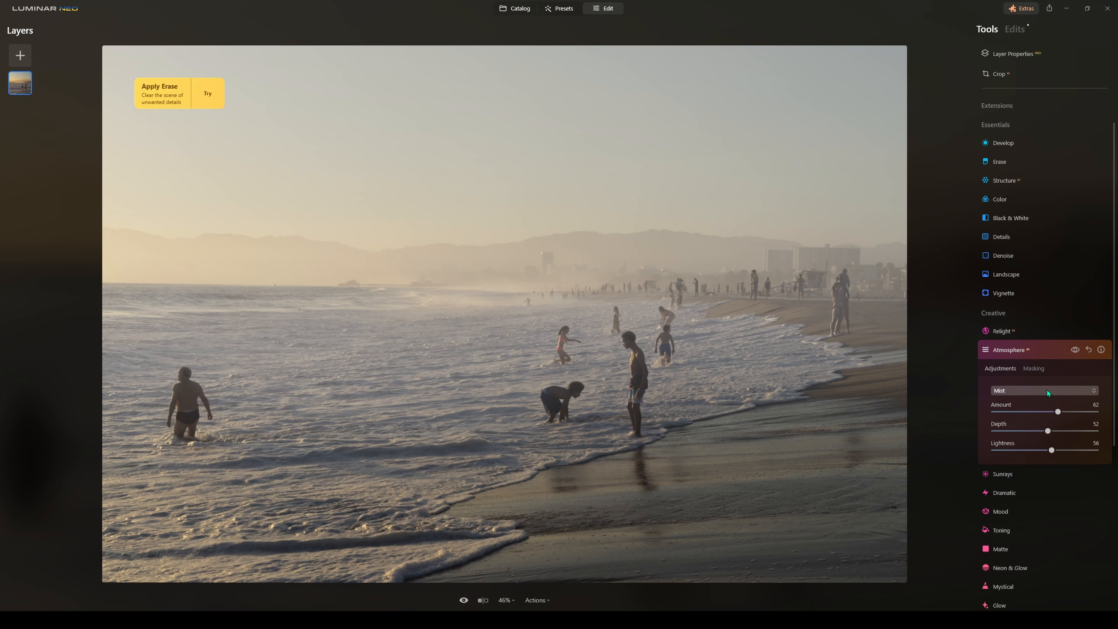
Change the atmosphere type to Haze and compare the beach photo with and without the effect
{"action": "left_click", "coordinate": [1046, 390]}
{"action": "left_click", "coordinate": [1040, 448]}
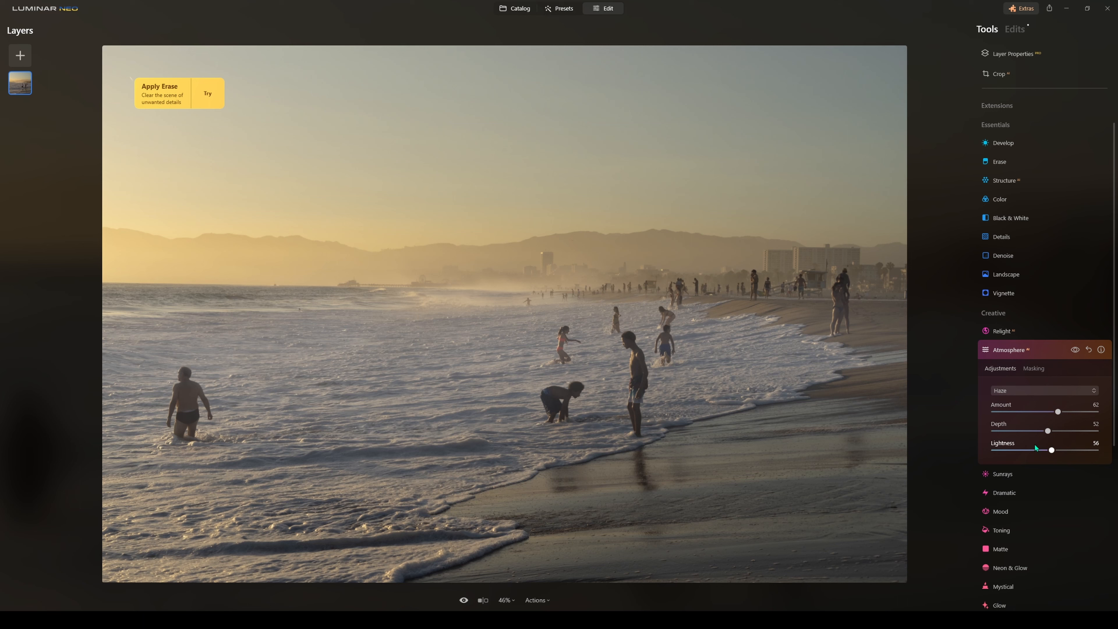
{"action": "left_click", "coordinate": [1076, 351]}
{"action": "left_click", "coordinate": [1076, 351]}
{"action": "left_click", "coordinate": [1076, 351]}
{"action": "left_click", "coordinate": [1076, 351]}
{"action": "left_click", "coordinate": [1076, 352]}
{"action": "left_click", "coordinate": [1047, 347]}
Add sunrays at Amount 19 and place the sun center just outside the beach photo's upper-left corner
{"action": "left_click", "coordinate": [1032, 369]}
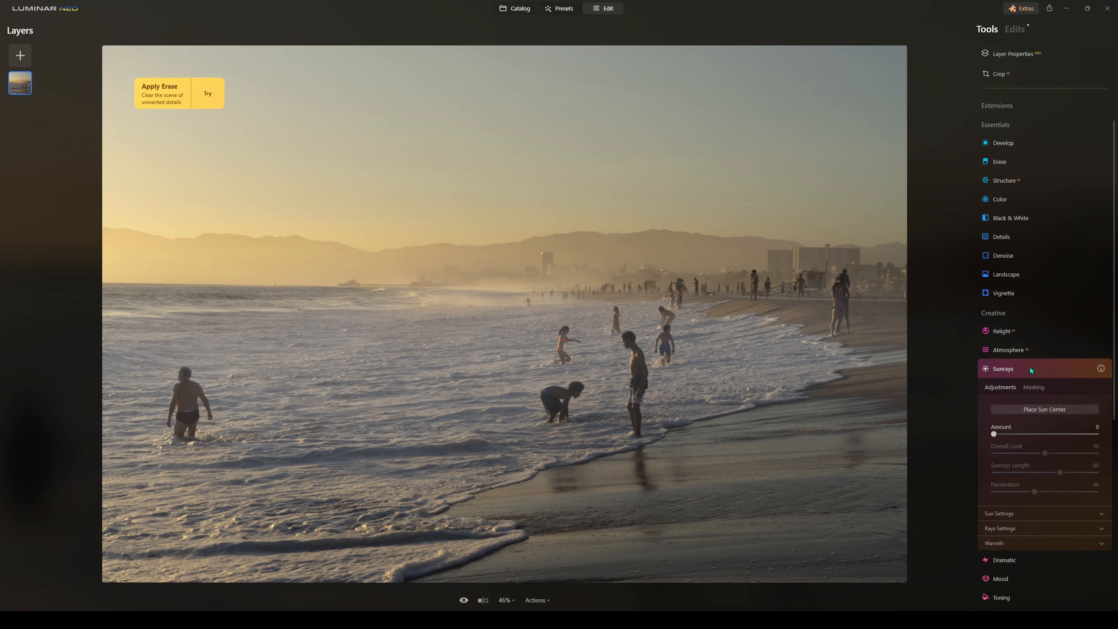
{"action": "left_click", "coordinate": [1051, 411]}
{"action": "mouse_move", "coordinate": [332, 147]}
{"action": "left_mouse_down"}
{"action": "mouse_move", "coordinate": [138, 65]}
{"action": "mouse_move", "coordinate": [266, 196]}
{"action": "mouse_move", "coordinate": [272, 157]}
{"action": "left_mouse_up"}
{"action": "left_click_drag", "start_coordinate": [994, 434], "coordinate": [1014, 435]}
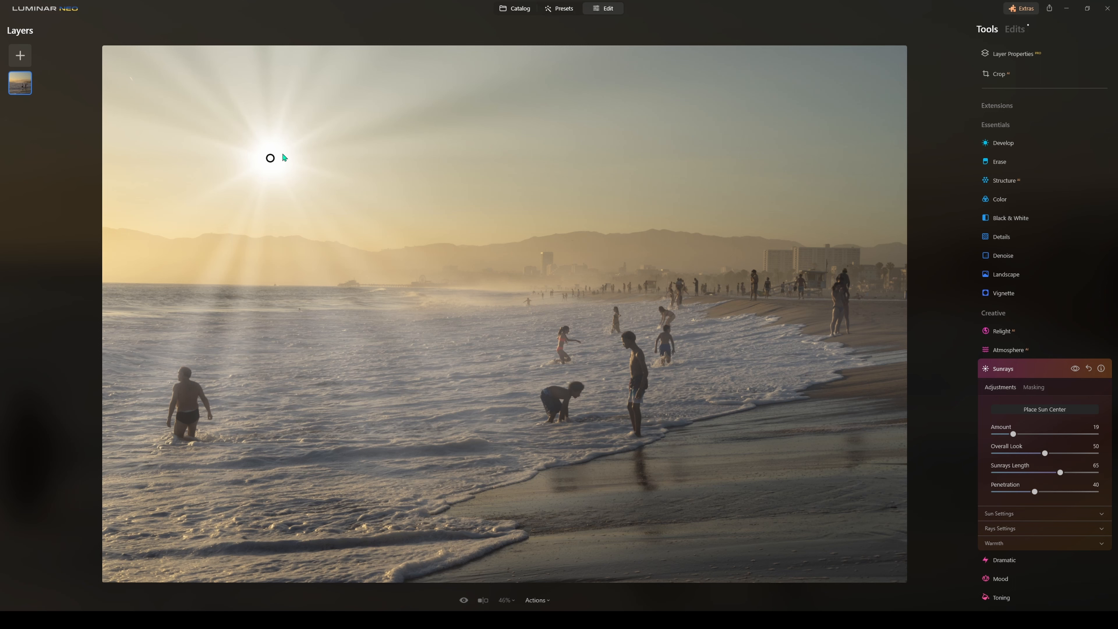
{"action": "left_click_drag", "start_coordinate": [268, 156], "coordinate": [89, 36]}
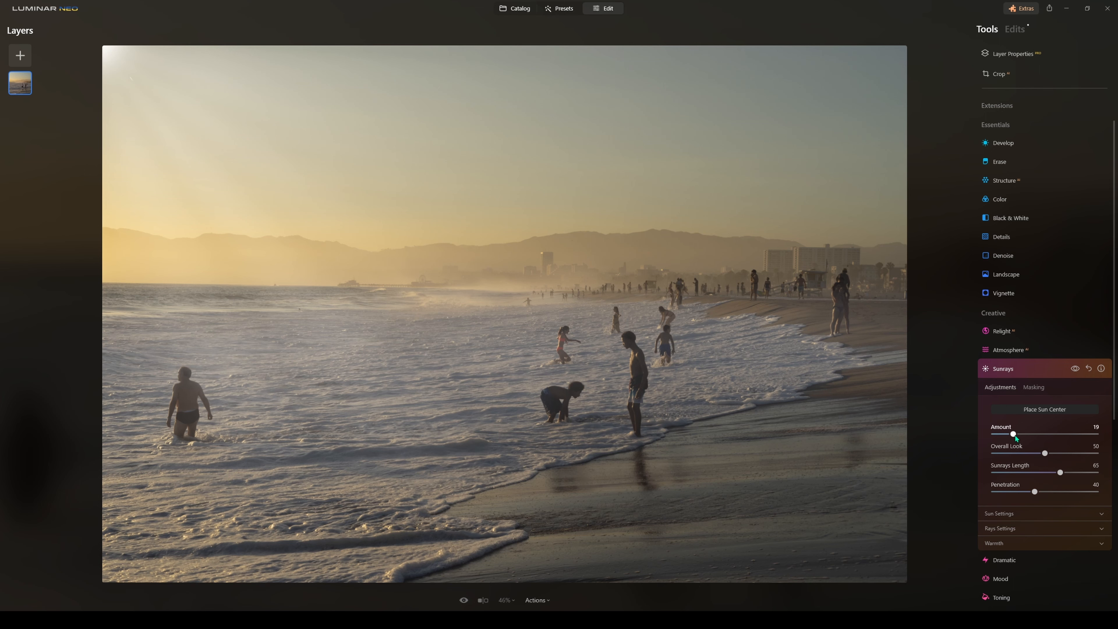
Set the sunrays to Amount 5, Overall Look 59, Sunrays Length 97 and Penetration 78, and compare before and after
{"action": "left_click_drag", "start_coordinate": [1013, 434], "coordinate": [1094, 474]}
{"action": "left_click_drag", "start_coordinate": [1035, 492], "coordinate": [1073, 492]}
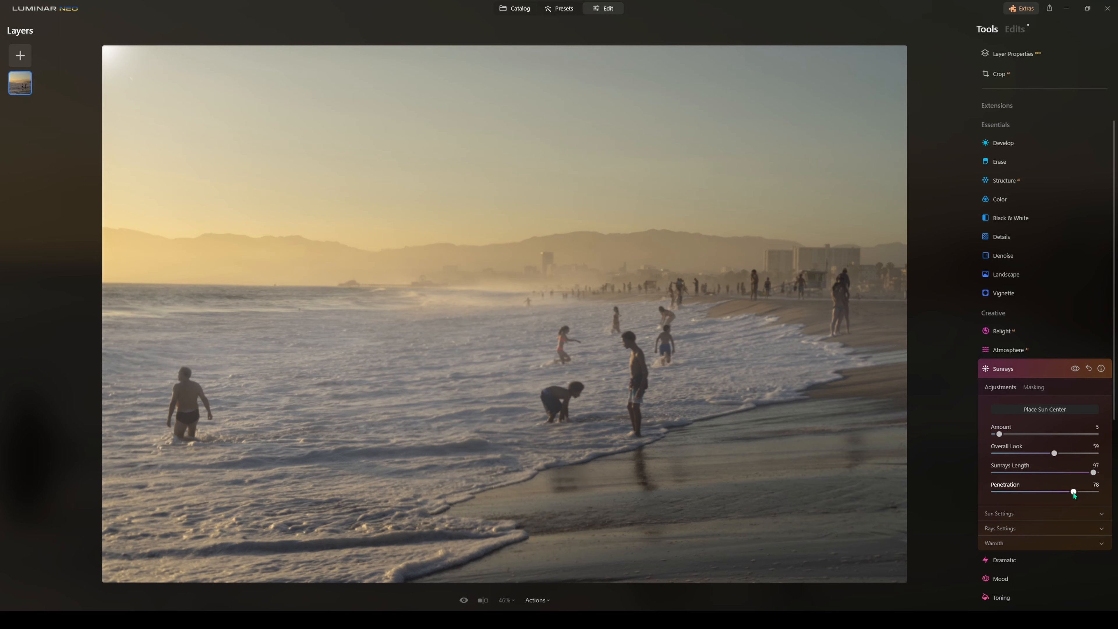
{"action": "left_click", "coordinate": [1075, 369]}
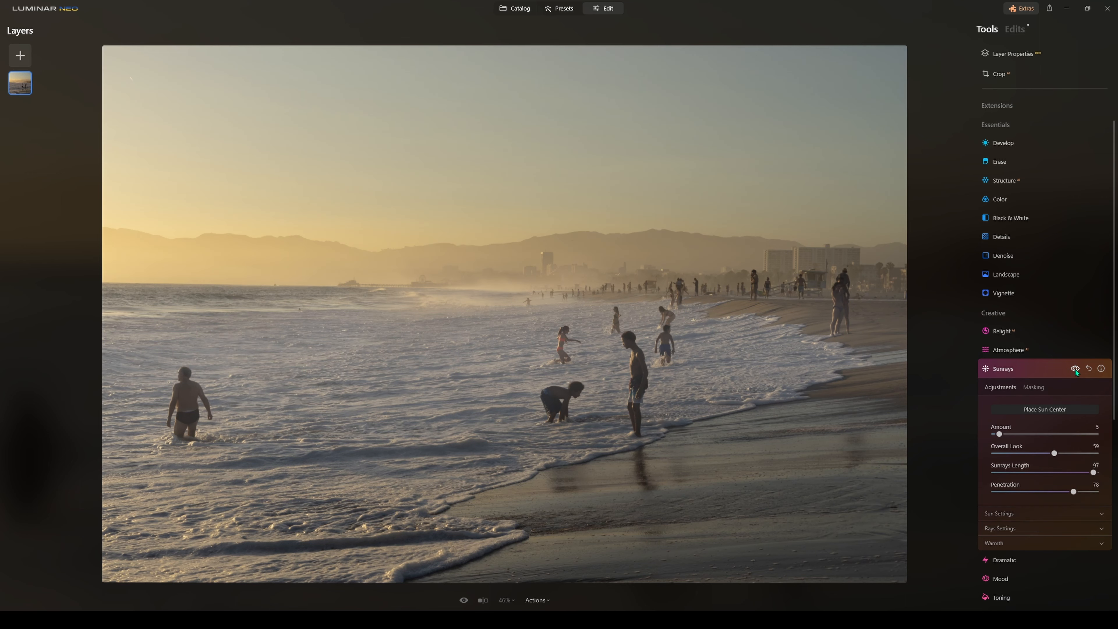
{"action": "left_click", "coordinate": [1076, 369]}
{"action": "left_click", "coordinate": [1076, 370]}
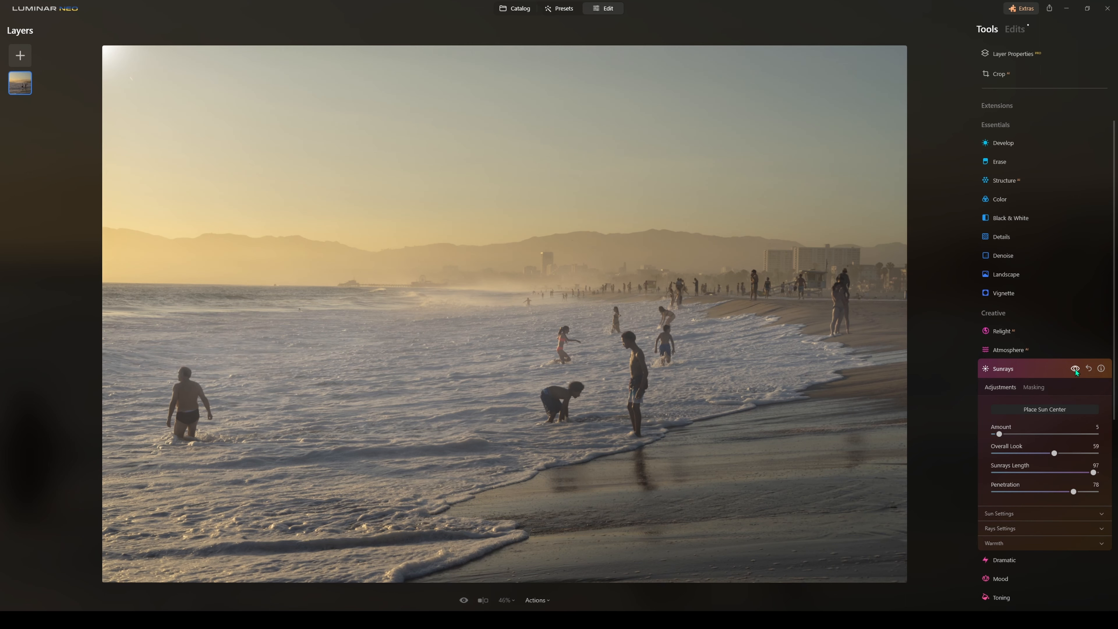
{"action": "left_click", "coordinate": [1075, 369]}
{"action": "left_click", "coordinate": [1075, 370]}
{"action": "left_click", "coordinate": [1076, 370]}
{"action": "left_click", "coordinate": [1076, 370]}
Set the Sun Radius to 65, Sun Glow Radius to 86 and Sun Glow Amount to 76
{"action": "left_click", "coordinate": [1030, 514]}
{"action": "left_click_drag", "start_coordinate": [1042, 538], "coordinate": [1072, 562]}
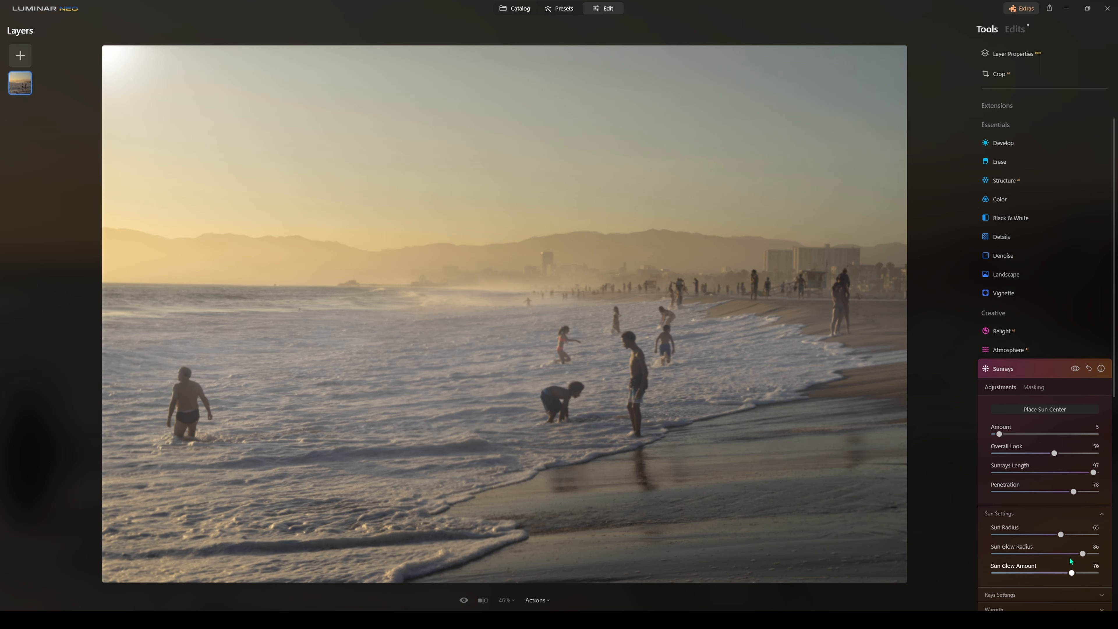
{"action": "left_click", "coordinate": [1046, 519]}
Try a lower Number of Sunrays in the rays settings and reset it to 50
{"action": "left_click", "coordinate": [1044, 529]}
{"action": "scroll", "coordinate": [1044, 524], "scroll_direction": "down", "scroll_amount": 1}
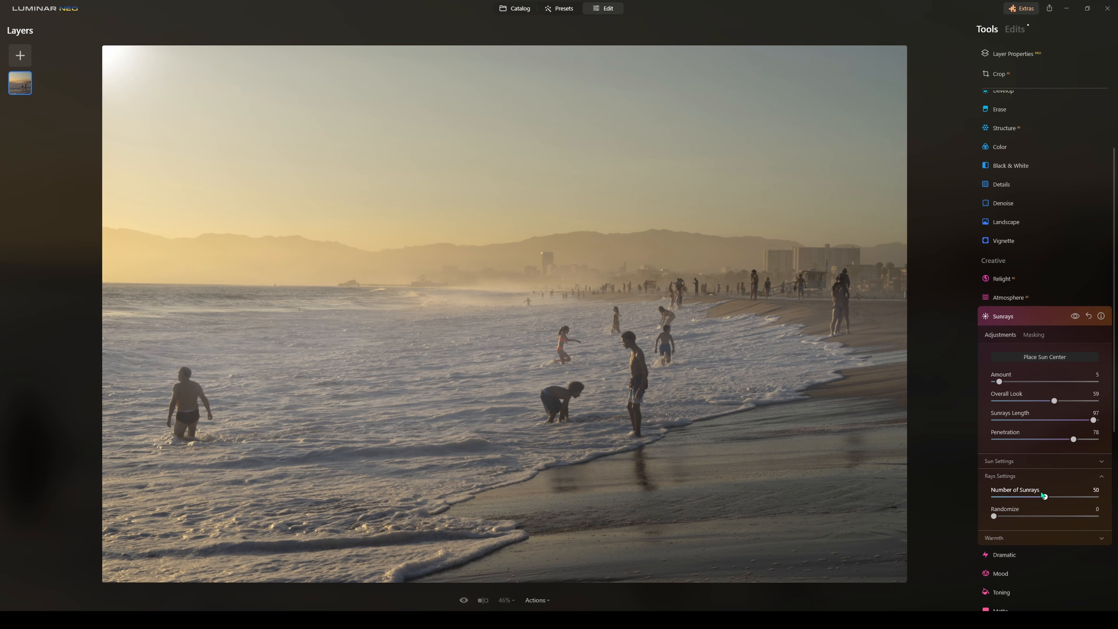
{"action": "left_click_drag", "start_coordinate": [1046, 497], "coordinate": [1011, 499]}
{"action": "double_click", "coordinate": [1011, 498]}
Set Sun Warmth to 91 and Sunrays Warmth to 99, and compare the photo with and without the sunrays
{"action": "left_click", "coordinate": [1061, 543]}
{"action": "left_click_drag", "start_coordinate": [1024, 559], "coordinate": [1097, 579]}
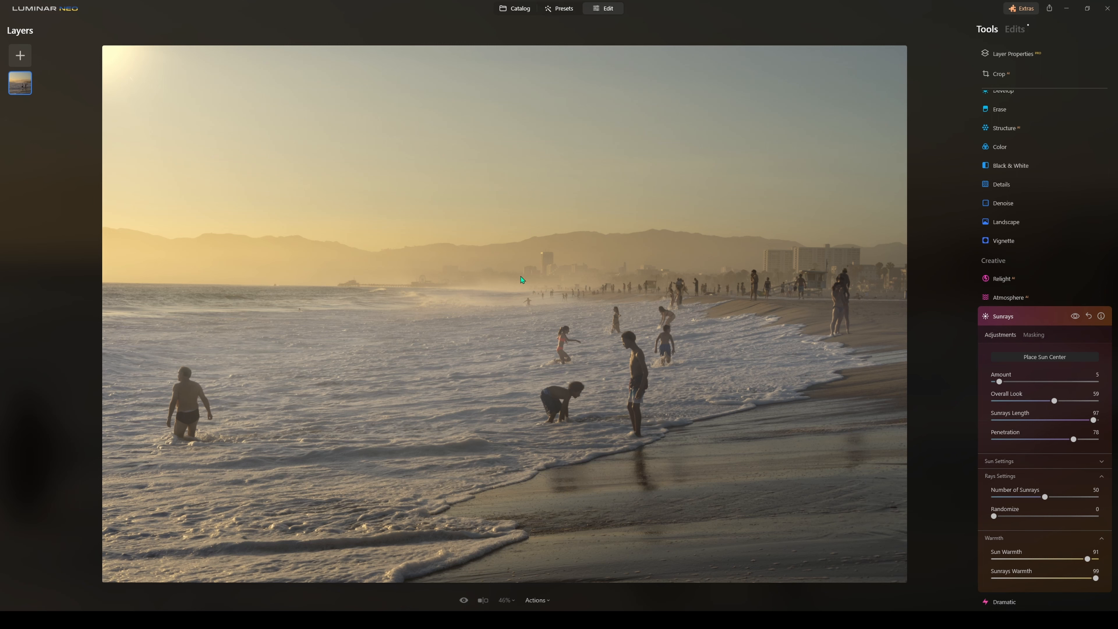
{"action": "left_click", "coordinate": [1076, 317]}
{"action": "left_click", "coordinate": [1076, 317]}
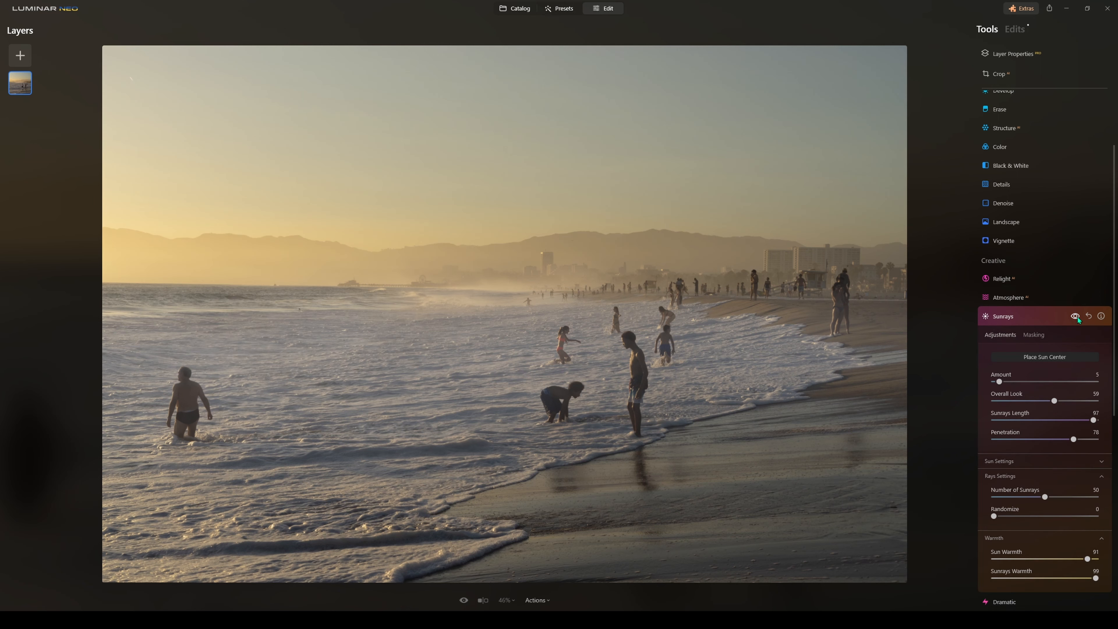
{"action": "left_click", "coordinate": [1076, 317]}
{"action": "left_click", "coordinate": [1076, 317]}
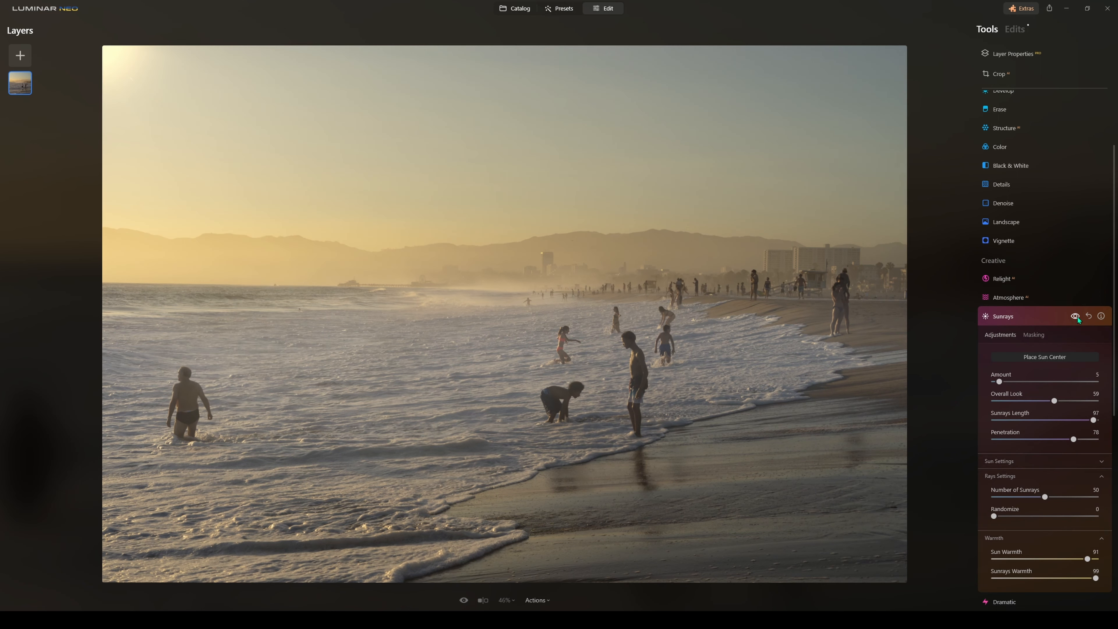
{"action": "left_click", "coordinate": [1061, 322]}
Apply the Dramatic tool to the beach photo at Amount 100
{"action": "left_click", "coordinate": [1047, 337]}
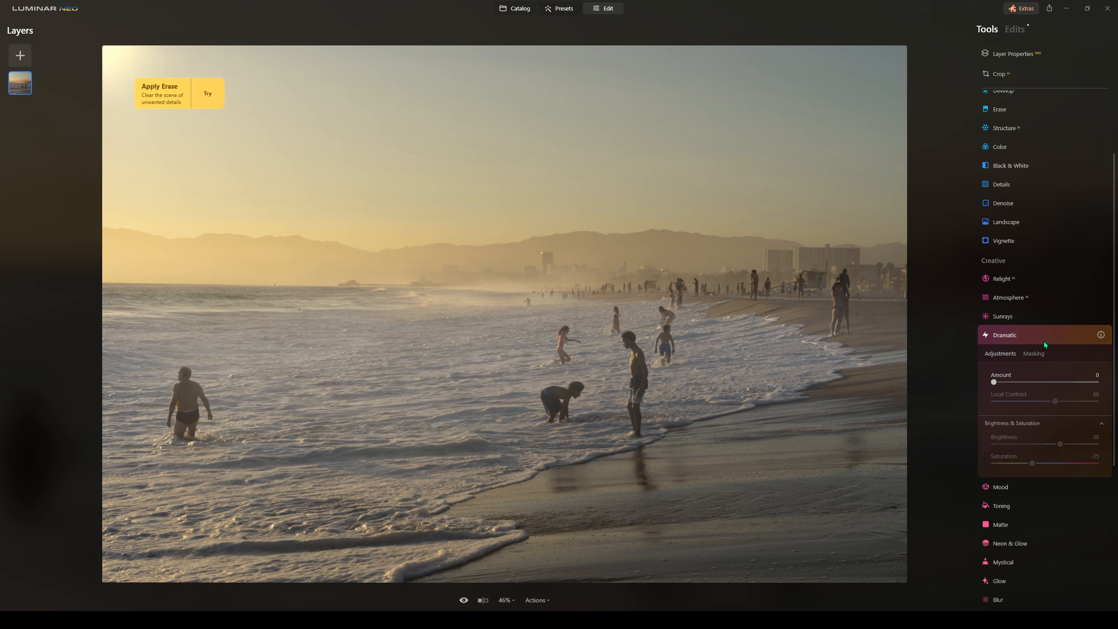
{"action": "left_click_drag", "start_coordinate": [995, 382], "coordinate": [1104, 383]}
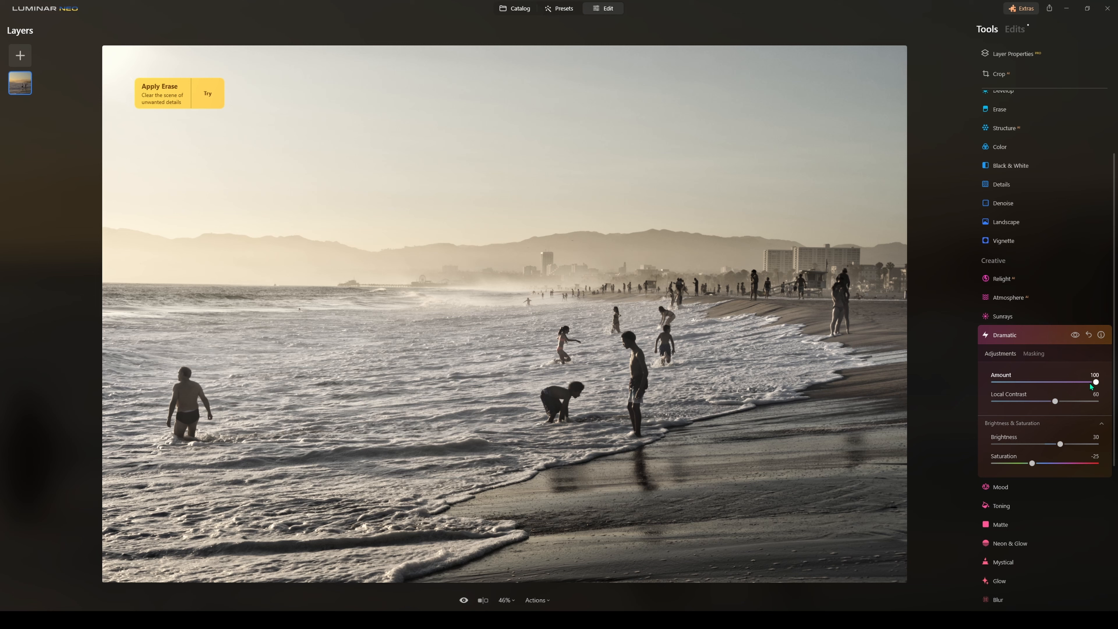
Set Dramatic's Brightness to 67 and Saturation to -2, and try Amount values of 32, 69 and higher
{"action": "left_click_drag", "start_coordinate": [1091, 385], "coordinate": [1027, 383]}
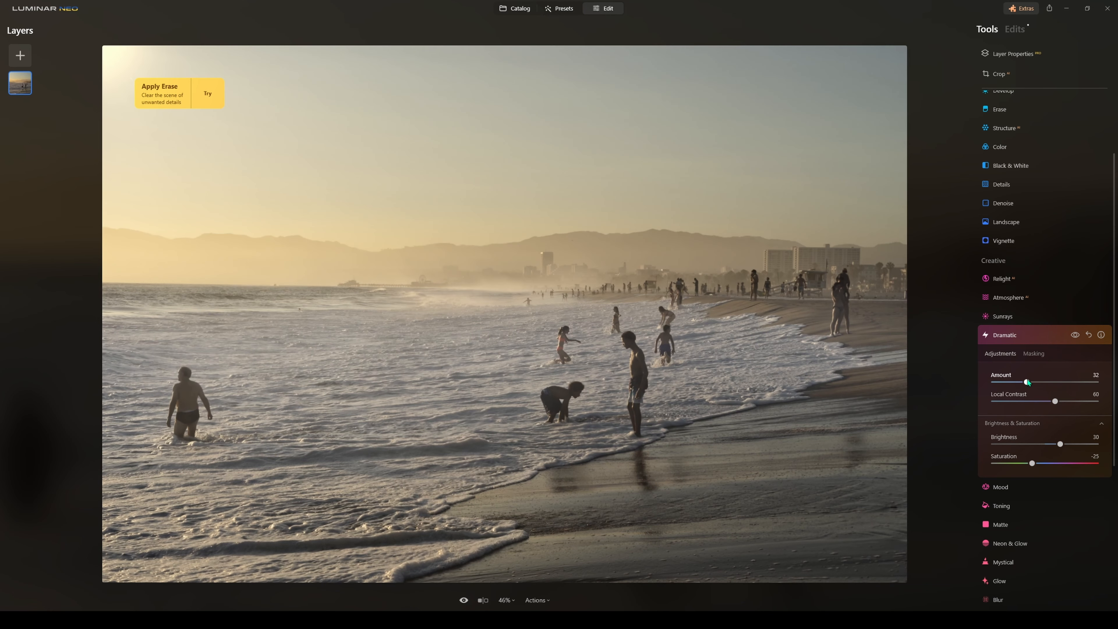
{"action": "left_click_drag", "start_coordinate": [1060, 445], "coordinate": [1079, 445]}
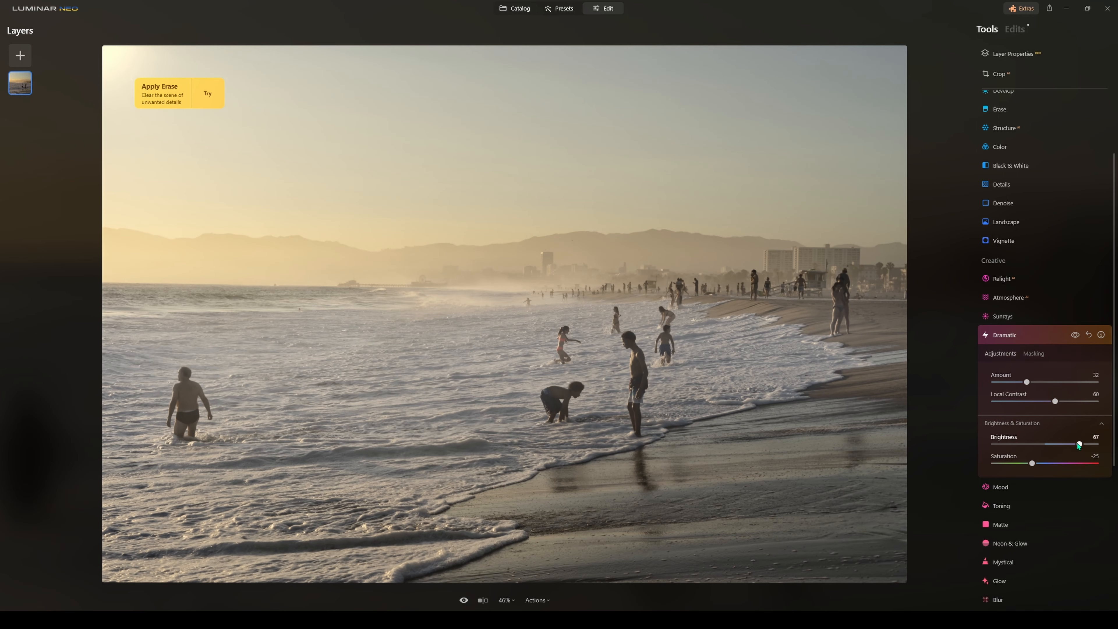
{"action": "left_click_drag", "start_coordinate": [1038, 465], "coordinate": [1044, 464]}
{"action": "left_click_drag", "start_coordinate": [1027, 383], "coordinate": [1066, 383]}
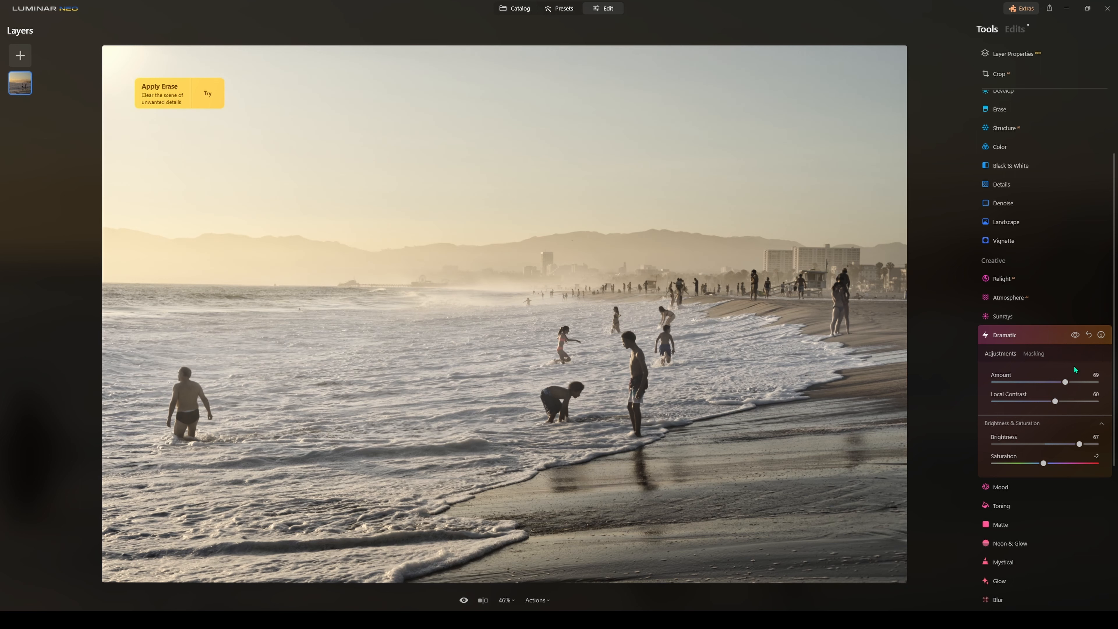
{"action": "left_click_drag", "start_coordinate": [1066, 382], "coordinate": [1091, 383]}
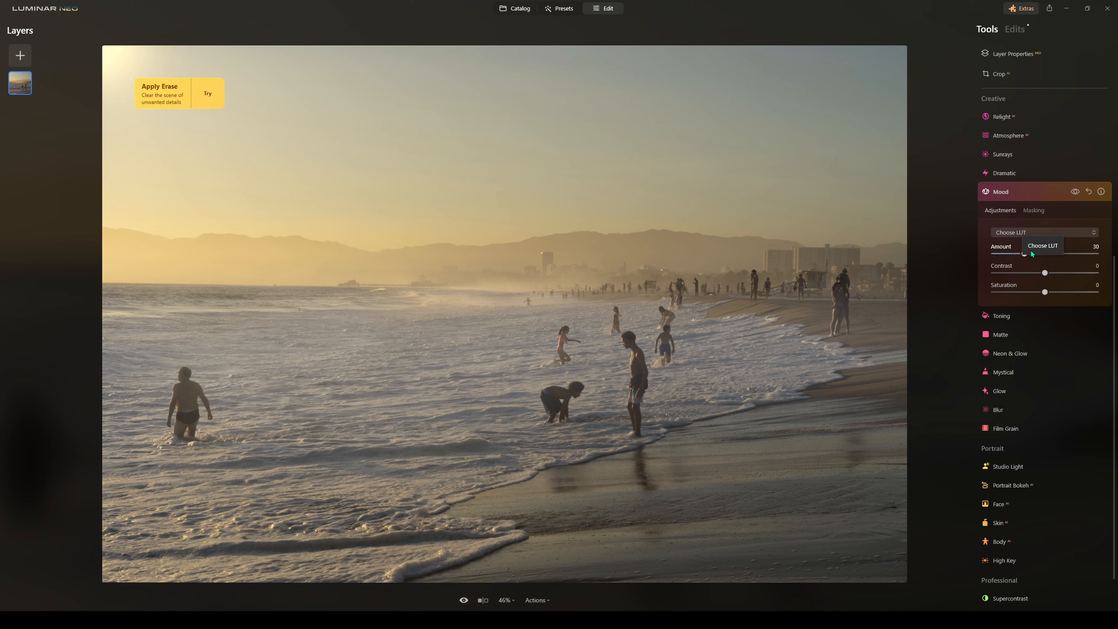
Apply the Los Angeles cinematic toning LUT in Mood with Amount 71, Contrast 29 and Saturation 39
{"action": "left_click", "coordinate": [1051, 233]}
{"action": "mouse_move", "coordinate": [1051, 287]}
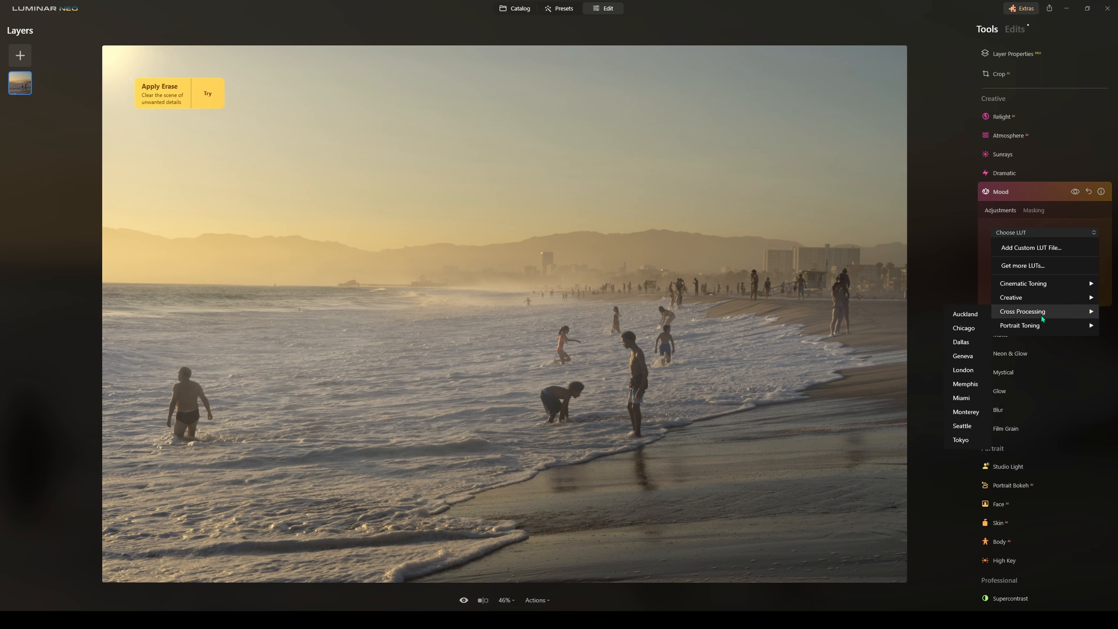
{"action": "mouse_move", "coordinate": [1043, 325]}
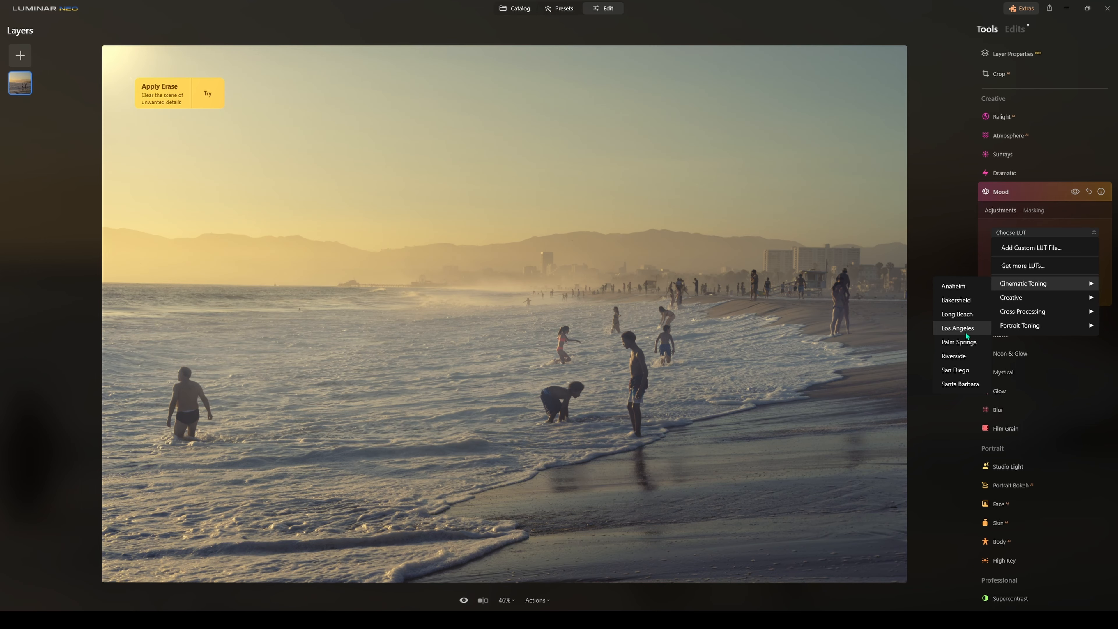
{"action": "left_click", "coordinate": [964, 330]}
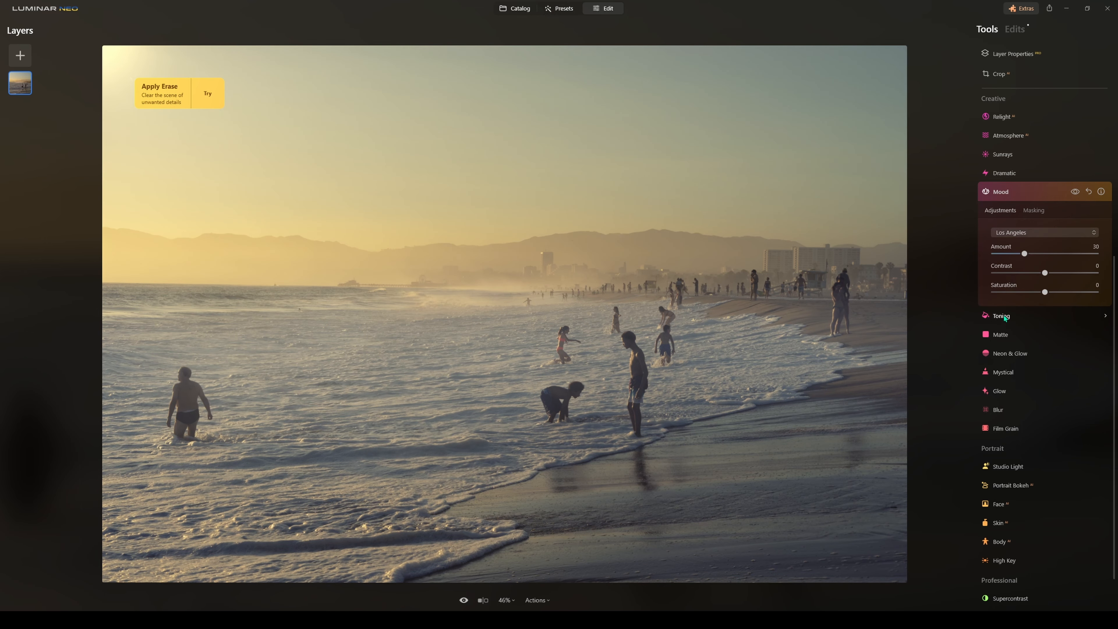
{"action": "left_click_drag", "start_coordinate": [1028, 255], "coordinate": [1065, 292]}
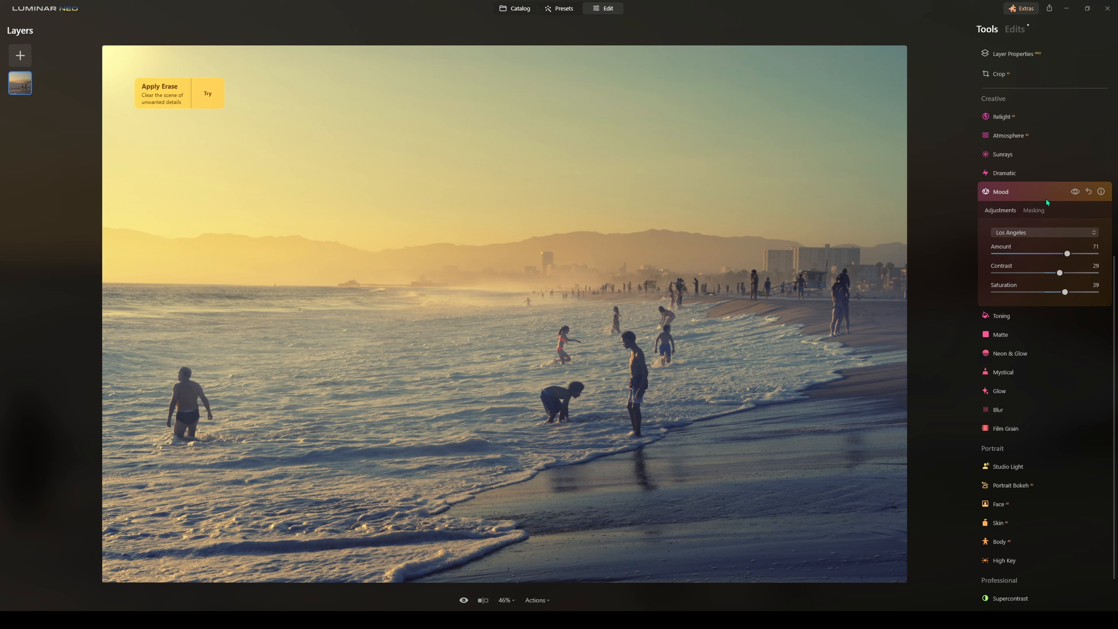
{"action": "left_click", "coordinate": [1039, 232]}
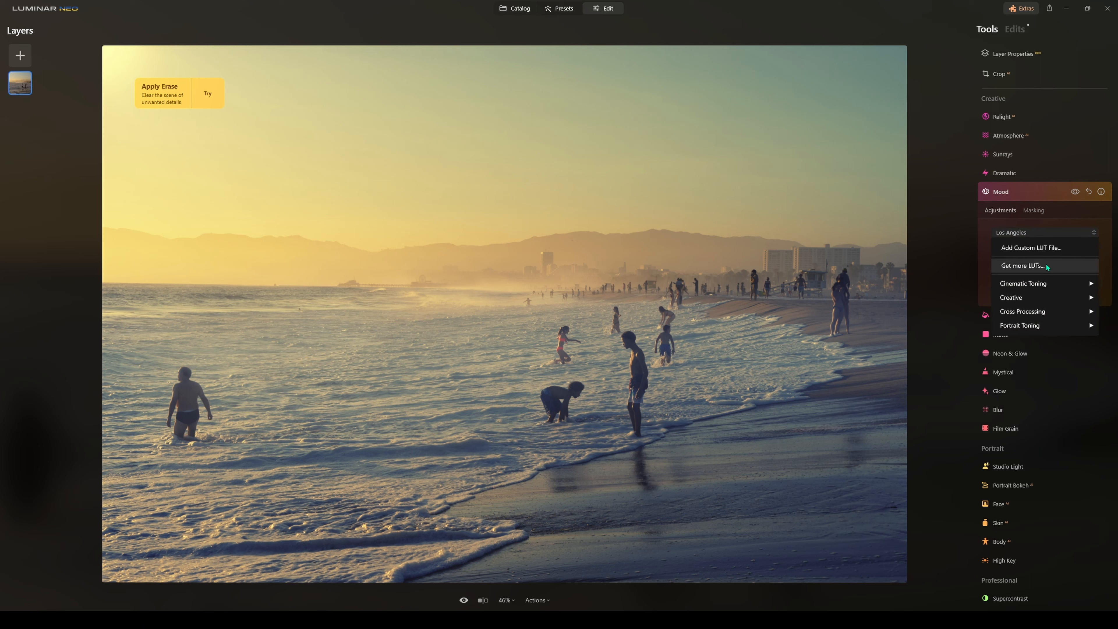
{"action": "left_click", "coordinate": [1042, 235]}
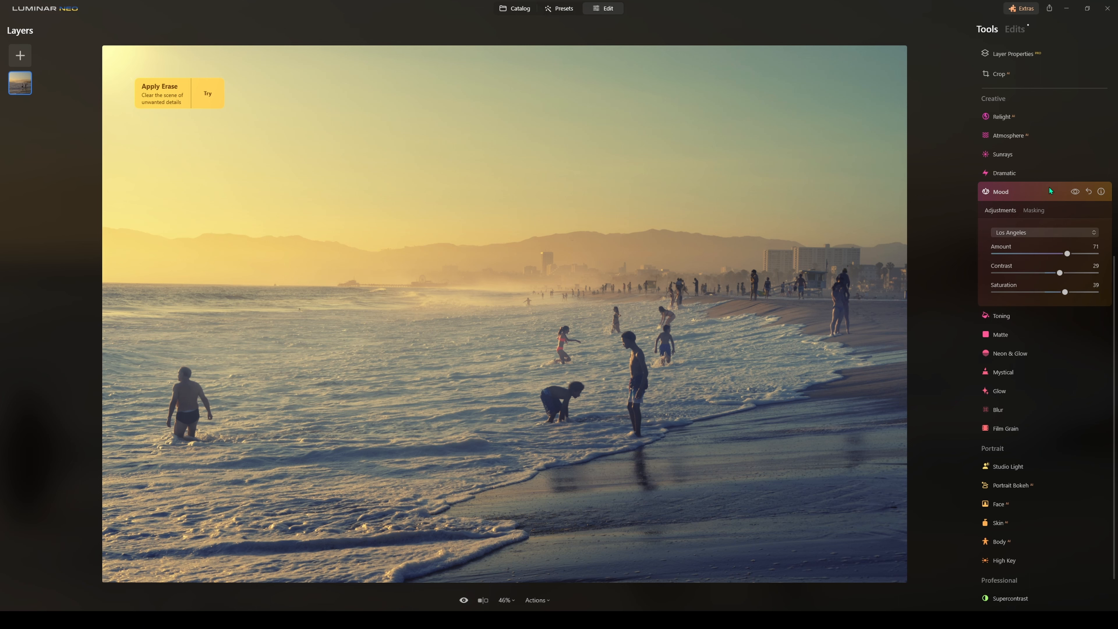
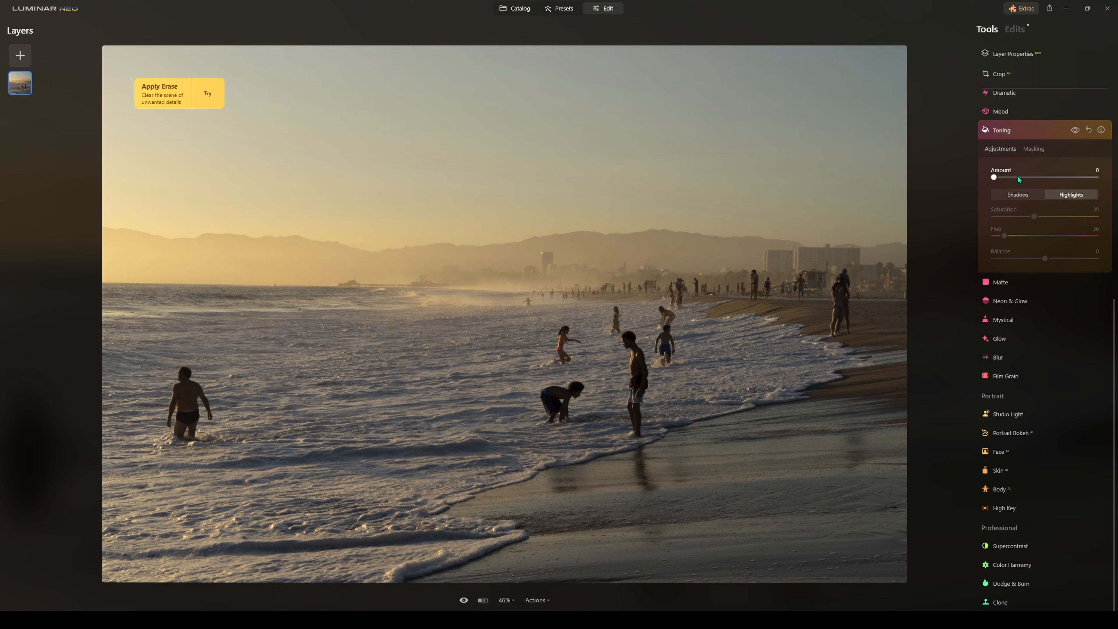
Apply Toning at Amount 41 with the Shadows Hue at 225, and review the Shadows and Highlights settings
{"action": "left_click", "coordinate": [1017, 195]}
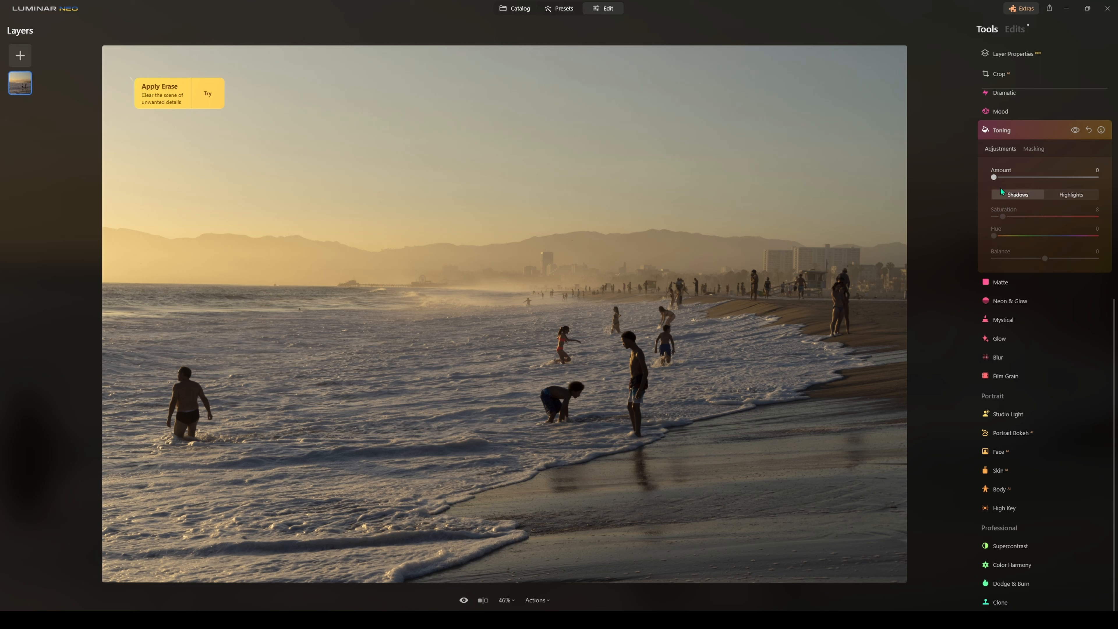
{"action": "left_click_drag", "start_coordinate": [994, 178], "coordinate": [1036, 177]}
{"action": "left_click_drag", "start_coordinate": [1024, 235], "coordinate": [1059, 236]}
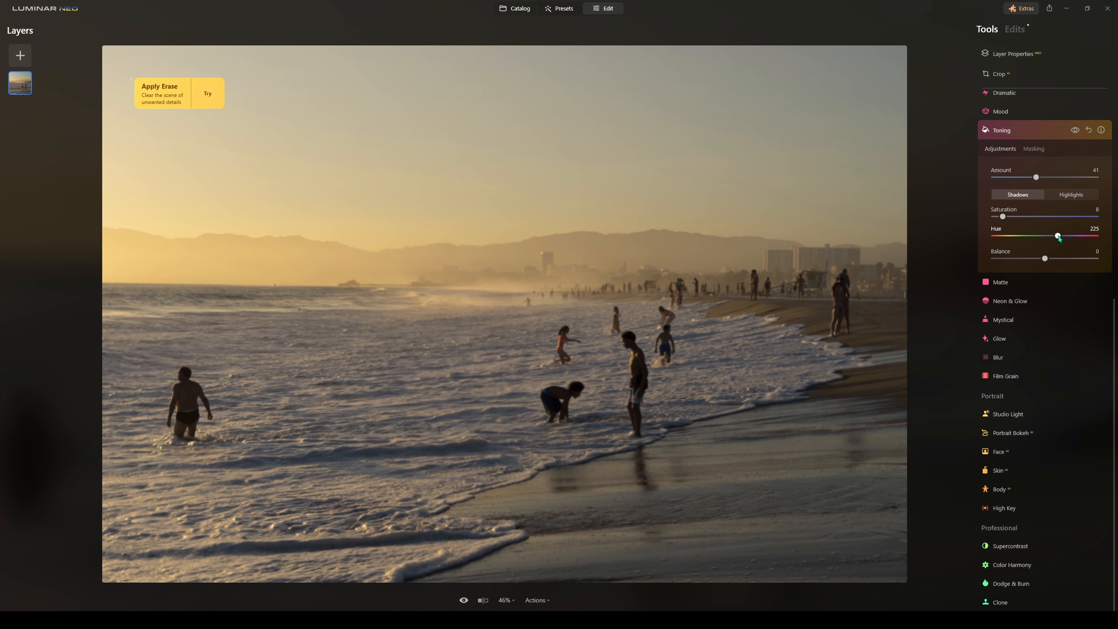
{"action": "left_click", "coordinate": [1064, 199]}
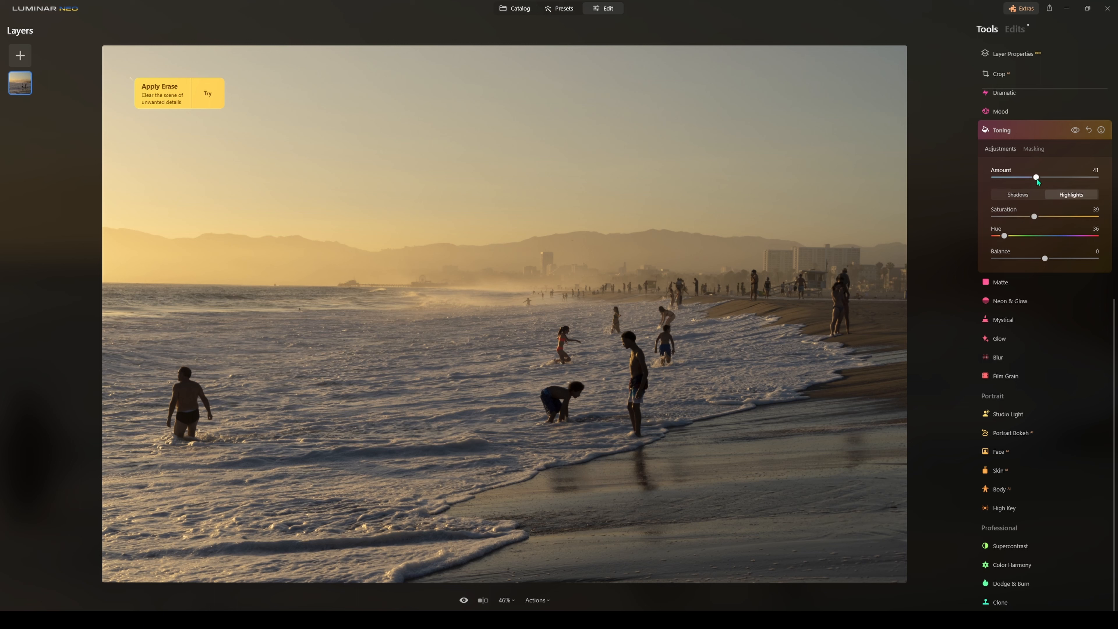
{"action": "left_click", "coordinate": [1031, 196]}
{"action": "left_click", "coordinate": [1056, 195]}
{"action": "left_click", "coordinate": [1033, 195]}
{"action": "left_click", "coordinate": [1053, 198]}
{"action": "left_click", "coordinate": [1023, 196]}
Increase the Toning Saturation of the shadows and compare the photo with and without the toning
{"action": "left_click", "coordinate": [1074, 131]}
{"action": "left_click", "coordinate": [1074, 132]}
{"action": "left_click", "coordinate": [1075, 131]}
{"action": "left_click", "coordinate": [1075, 132]}
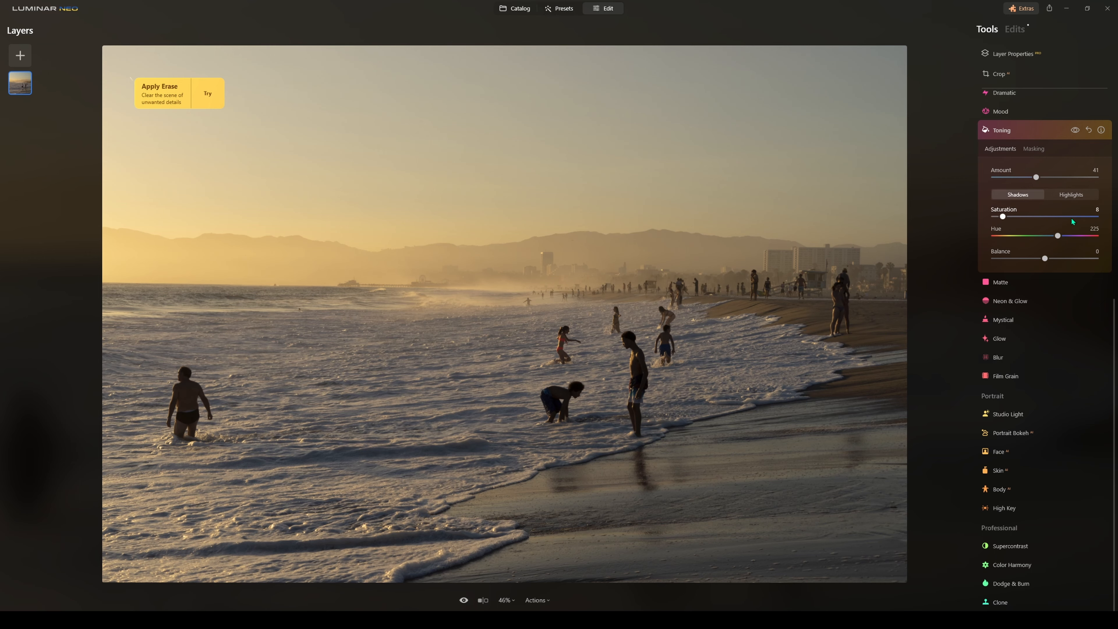
{"action": "left_click_drag", "start_coordinate": [1007, 219], "coordinate": [1031, 217]}
{"action": "left_click", "coordinate": [1077, 133]}
Apply the Matte tool to the beach photo with Amount 42 and Fade 49
{"action": "left_click", "coordinate": [1001, 281]}
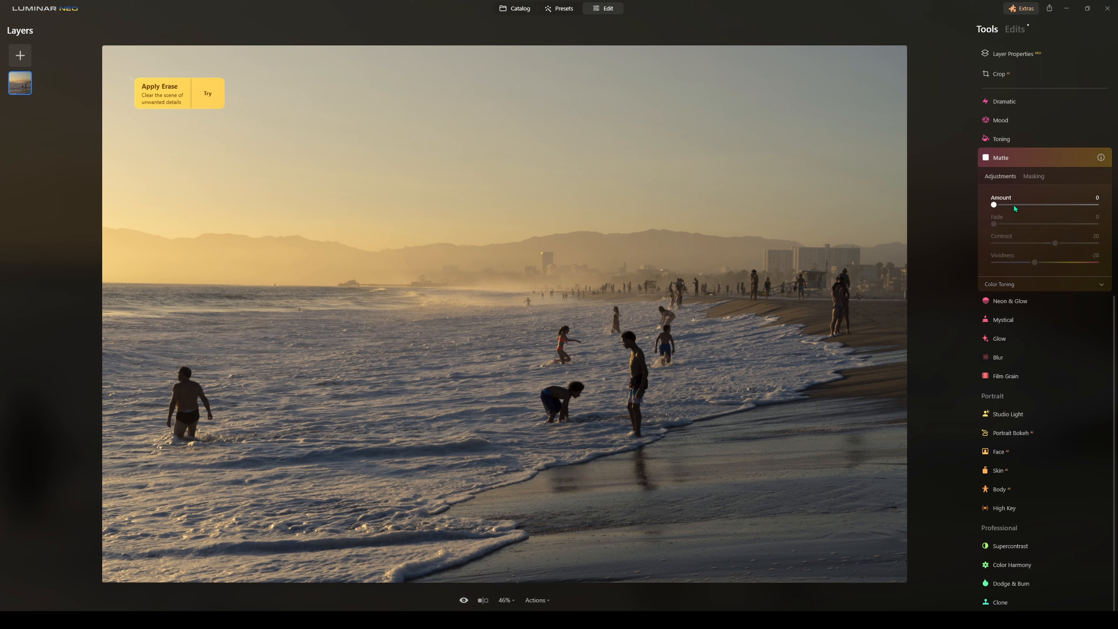
{"action": "left_click_drag", "start_coordinate": [1014, 205], "coordinate": [1098, 204]}
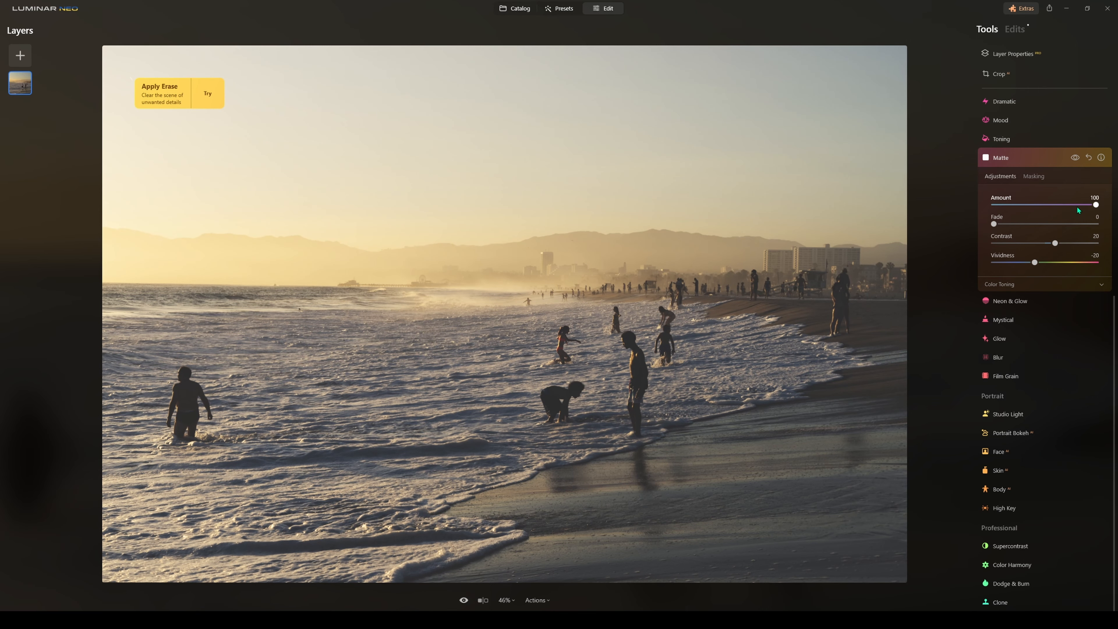
{"action": "left_click_drag", "start_coordinate": [1078, 211], "coordinate": [1055, 224]}
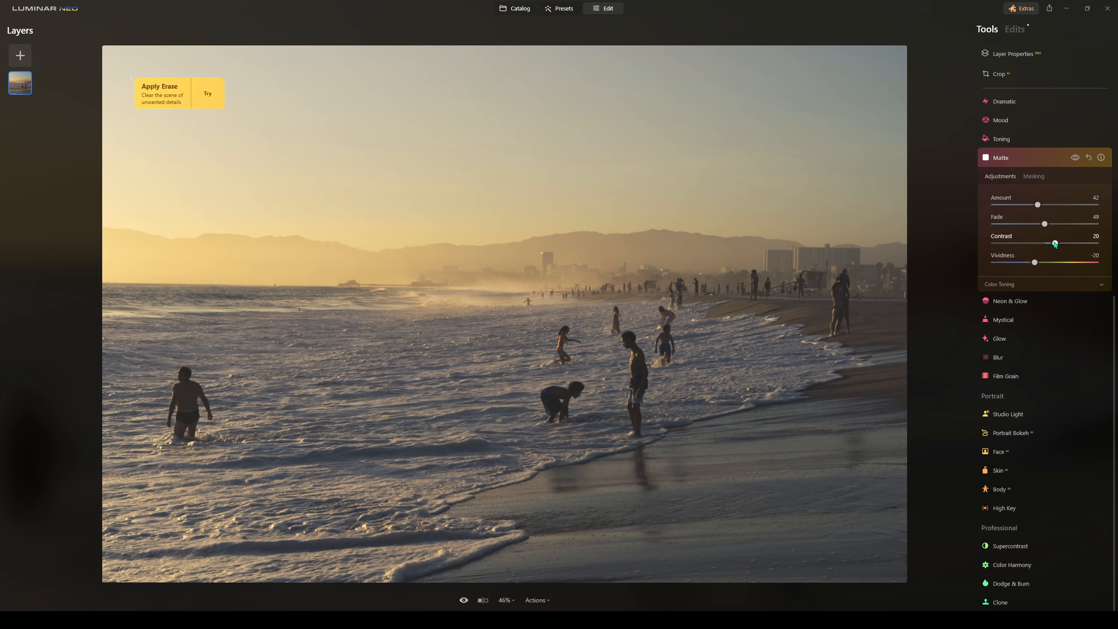
Check Matte's Color Toning options, fine-tune the Amount and compare the photo with and without the matte look
{"action": "left_click", "coordinate": [1018, 283]}
{"action": "mouse_move", "coordinate": [1037, 205]}
{"action": "left_mouse_down"}
{"action": "mouse_move", "coordinate": [1070, 206]}
{"action": "mouse_move", "coordinate": [1046, 205]}
{"action": "left_mouse_up"}
{"action": "left_click", "coordinate": [1076, 158]}
{"action": "left_click_drag", "start_coordinate": [1047, 205], "coordinate": [1028, 205]}
{"action": "left_click", "coordinate": [1076, 159]}
{"action": "left_click", "coordinate": [1077, 159]}
Try a freehand neon line around the bathers near the shore with Neon & Glow and reset it
{"action": "left_click", "coordinate": [1013, 301]}
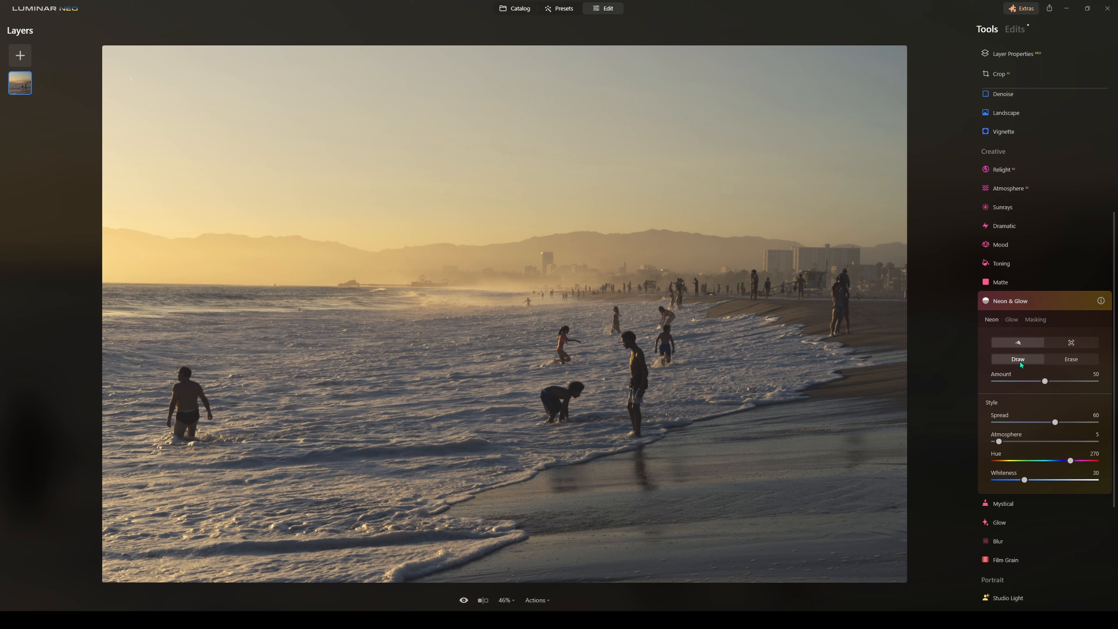
{"action": "mouse_move", "coordinate": [740, 311]}
{"action": "left_mouse_down"}
{"action": "mouse_move", "coordinate": [721, 417]}
{"action": "mouse_move", "coordinate": [620, 453]}
{"action": "mouse_move", "coordinate": [530, 408]}
{"action": "mouse_move", "coordinate": [502, 412]}
{"action": "left_mouse_up"}
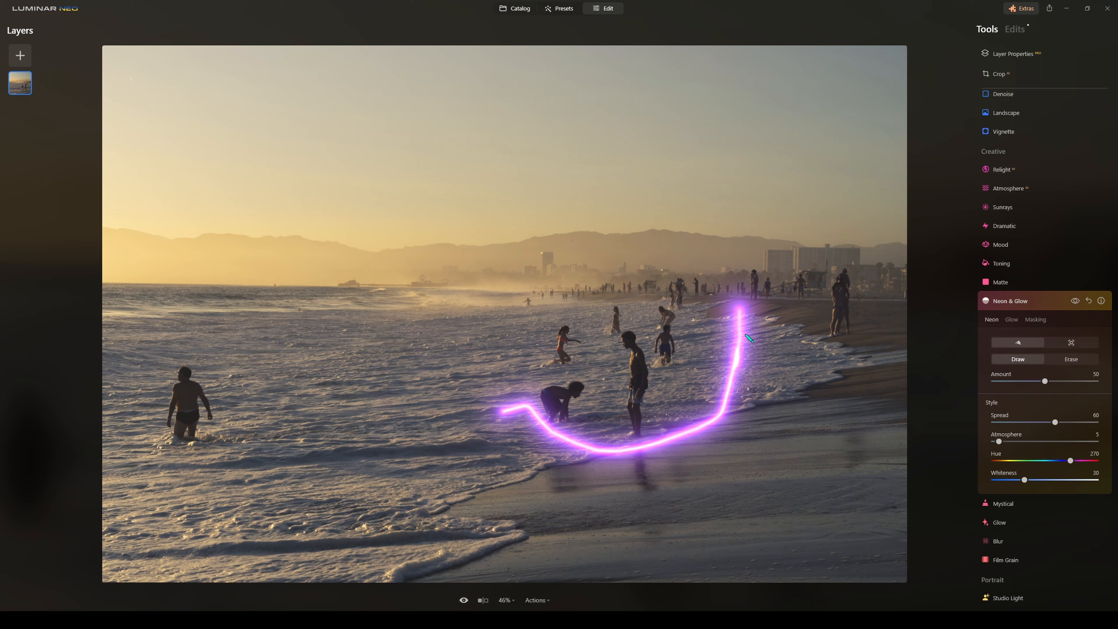
{"action": "left_click", "coordinate": [1089, 302]}
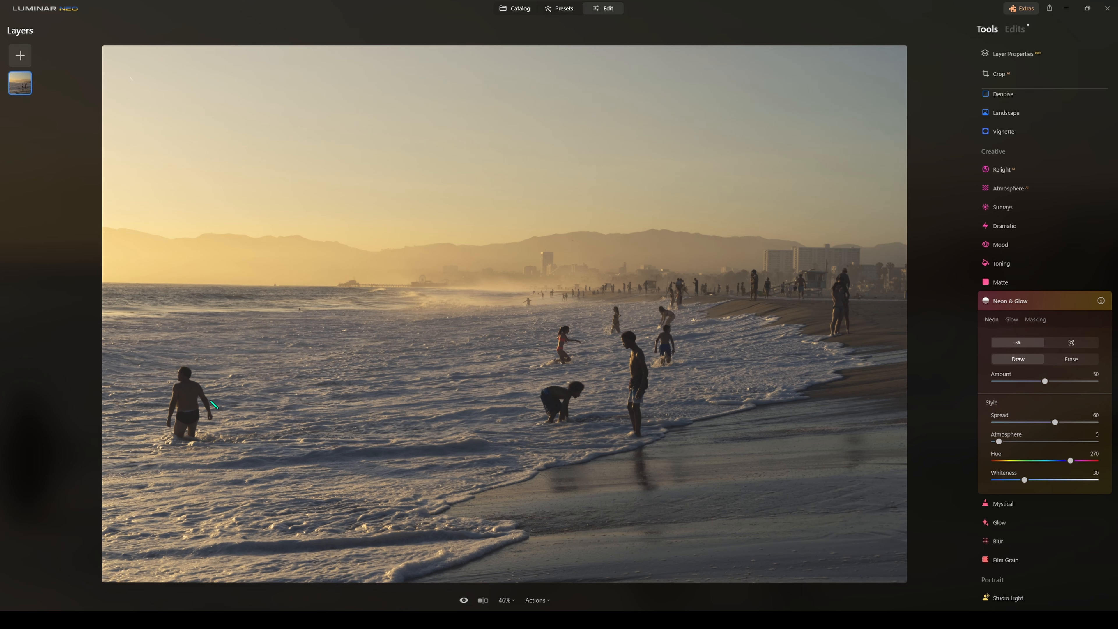
Draw a small neon halo above the head of the lone wading man and erase it
{"action": "mouse_move", "coordinate": [189, 365]}
{"action": "left_mouse_down"}
{"action": "mouse_move", "coordinate": [188, 352]}
{"action": "mouse_move", "coordinate": [170, 361]}
{"action": "mouse_move", "coordinate": [201, 352]}
{"action": "mouse_move", "coordinate": [187, 351]}
{"action": "left_mouse_up"}
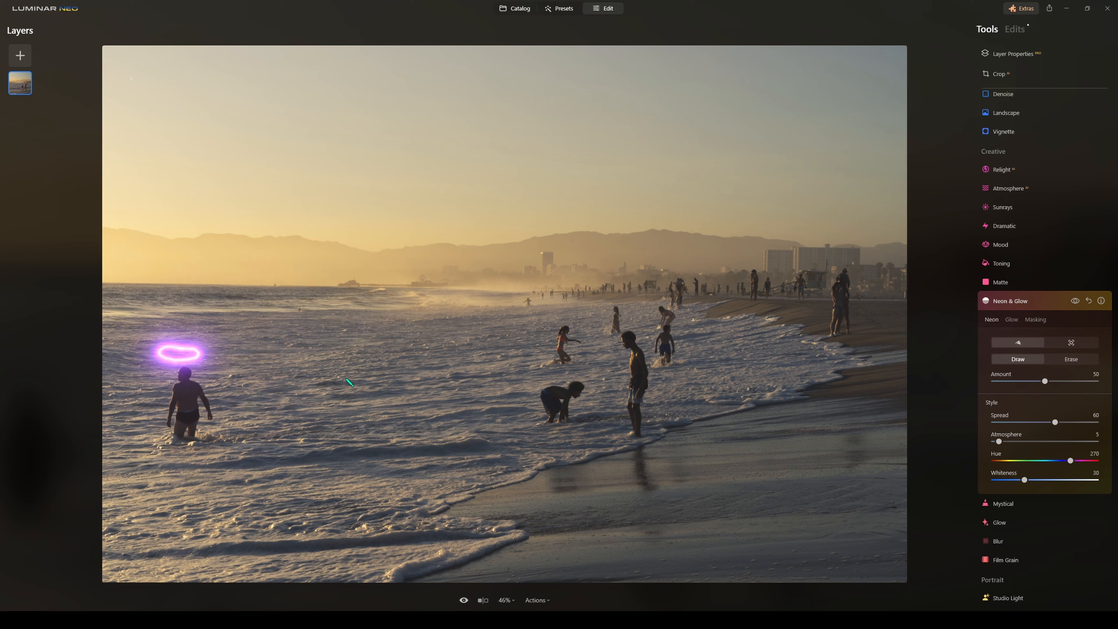
{"action": "left_click", "coordinate": [1071, 359]}
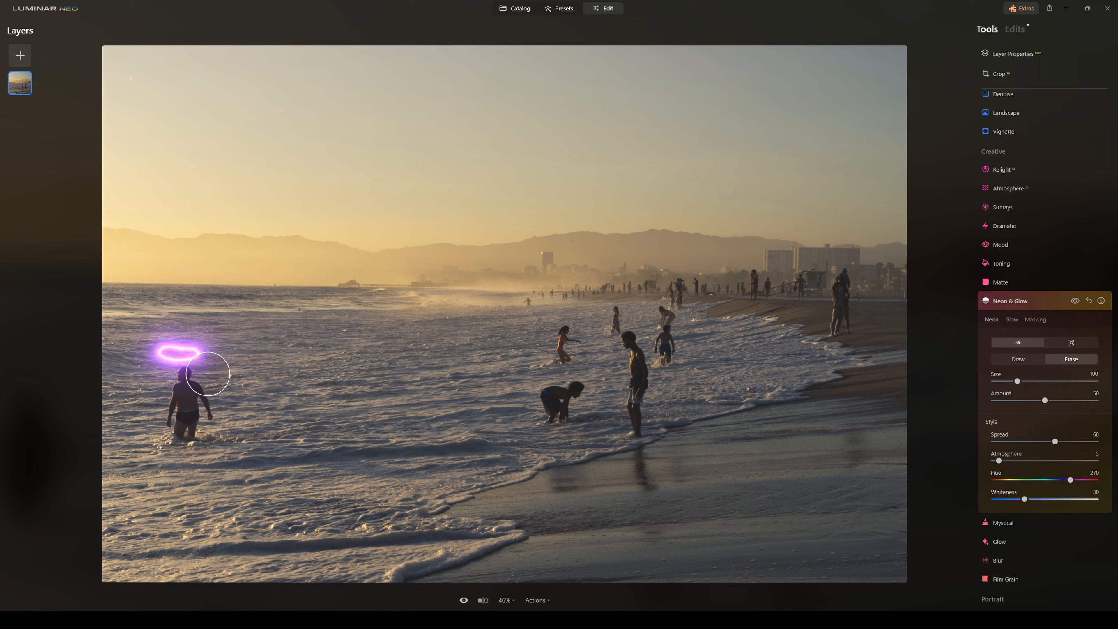
{"action": "left_click_drag", "start_coordinate": [199, 350], "coordinate": [224, 369]}
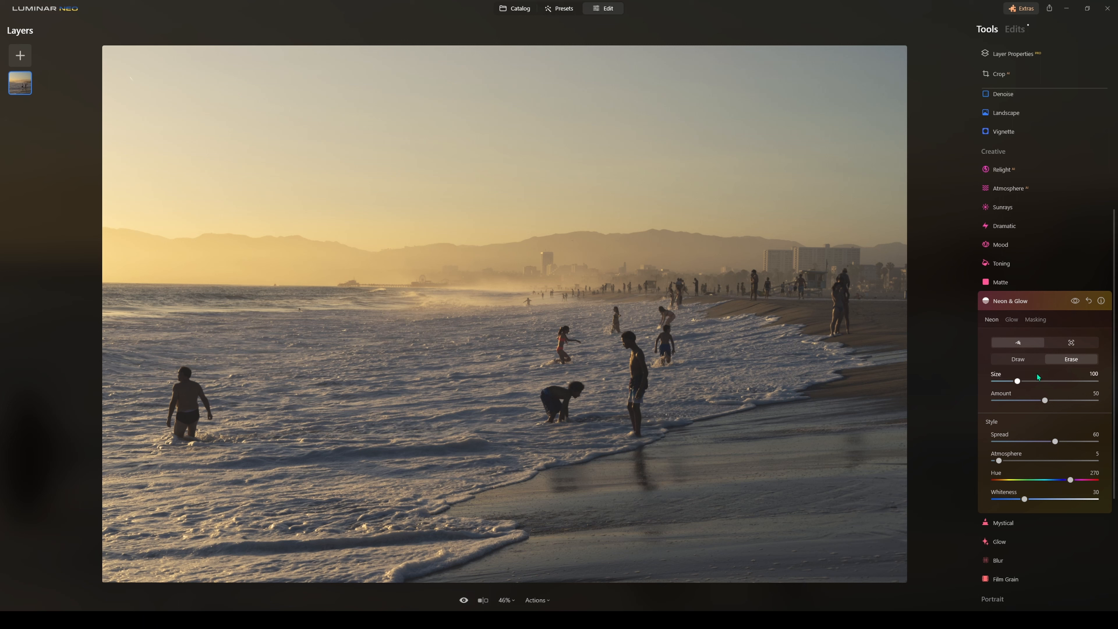
Draw a large neon star in the sky and set the neon Amount to 85
{"action": "left_click", "coordinate": [1018, 359]}
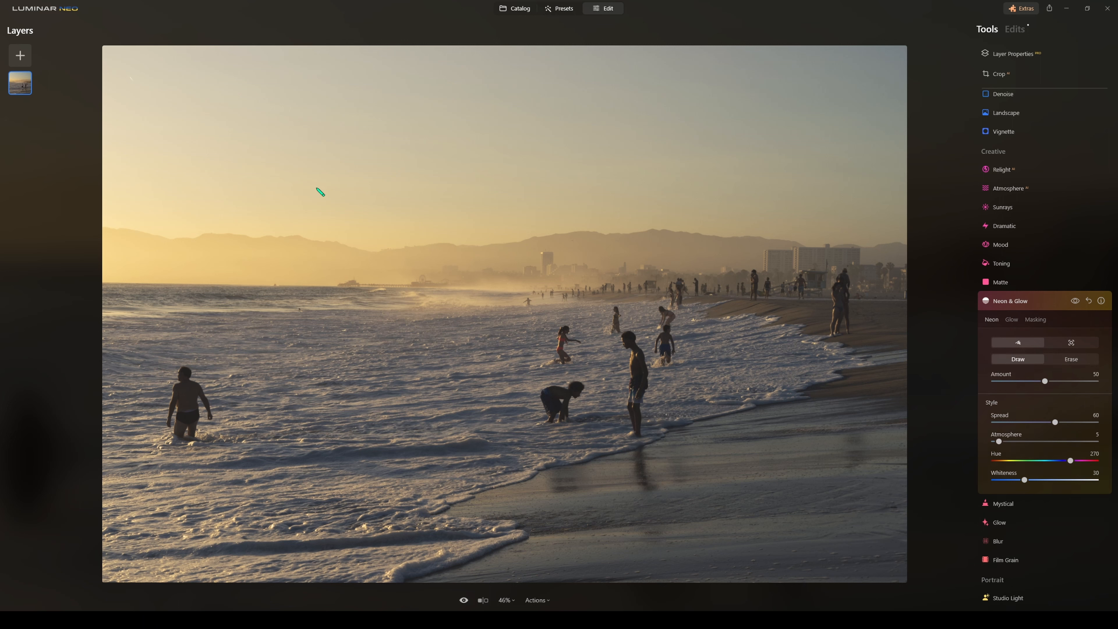
{"action": "mouse_move", "coordinate": [391, 136]}
{"action": "left_mouse_down"}
{"action": "mouse_move", "coordinate": [379, 263]}
{"action": "mouse_move", "coordinate": [463, 288]}
{"action": "mouse_move", "coordinate": [556, 158]}
{"action": "left_mouse_up"}
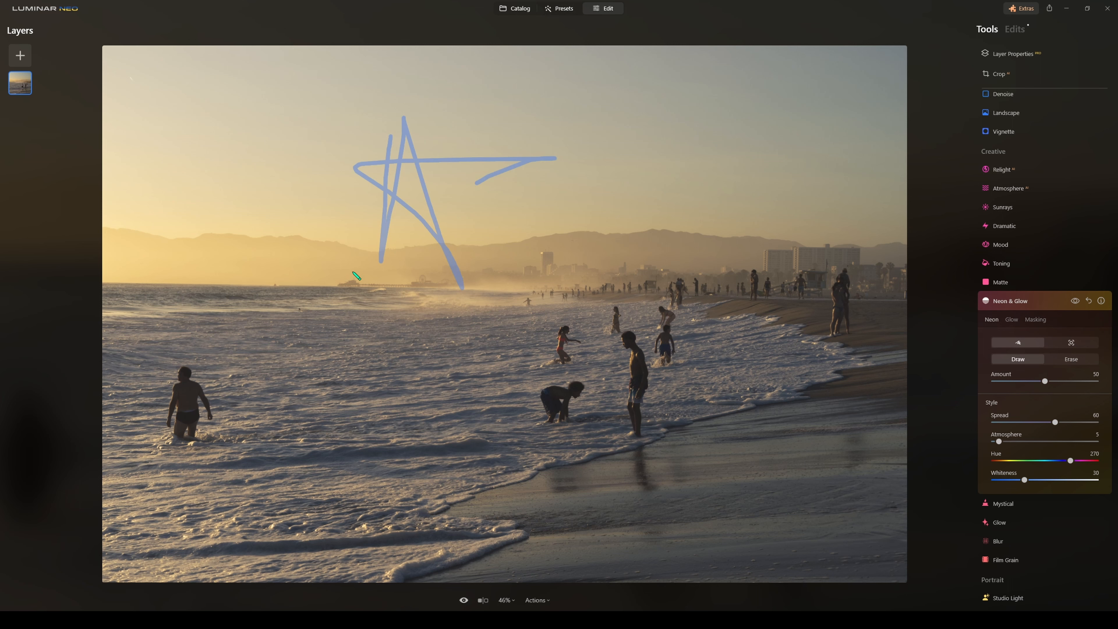
{"action": "left_click_drag", "start_coordinate": [377, 265], "coordinate": [556, 159]}
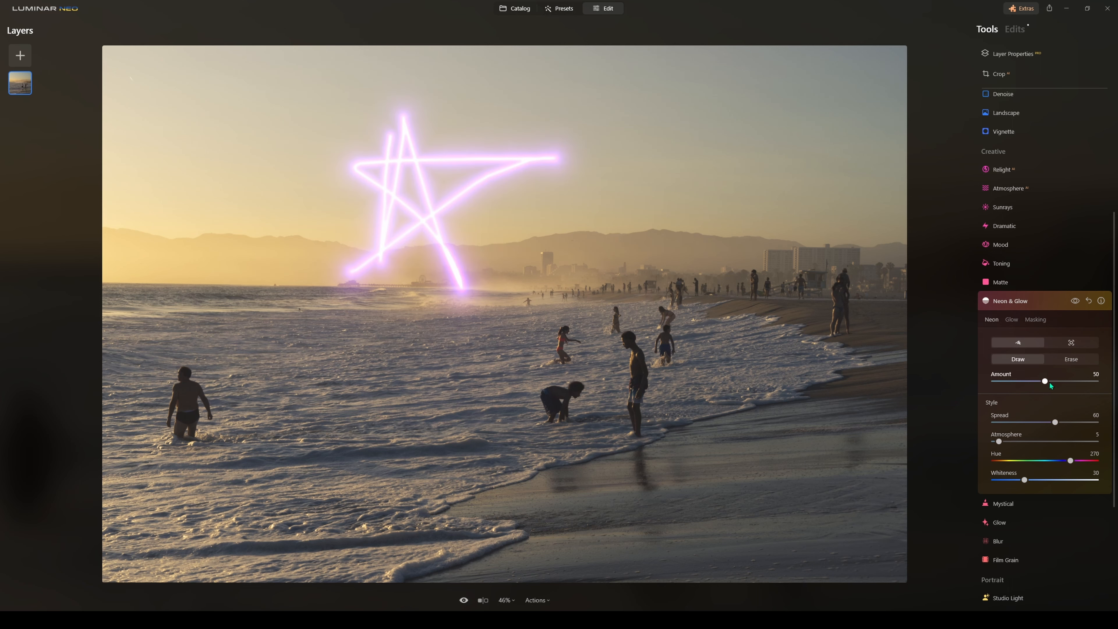
{"action": "left_click_drag", "start_coordinate": [1046, 381], "coordinate": [1082, 382]}
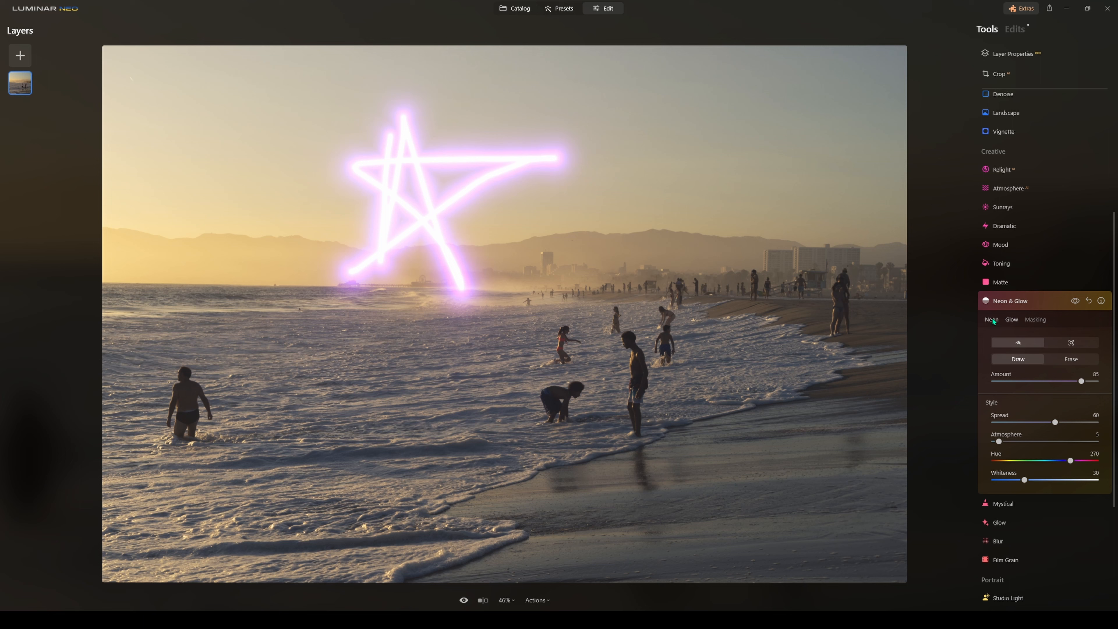
Style the neon star with Spread 91, Atmosphere 18, Hue 97 and Whiteness 53, and set the inner Glow Amount to 39
{"action": "mouse_move", "coordinate": [1055, 422]}
{"action": "left_mouse_down"}
{"action": "mouse_move", "coordinate": [1087, 422]}
{"action": "mouse_move", "coordinate": [1061, 442]}
{"action": "mouse_move", "coordinate": [1012, 442]}
{"action": "mouse_move", "coordinate": [1054, 462]}
{"action": "mouse_move", "coordinate": [1021, 461]}
{"action": "mouse_move", "coordinate": [1050, 481]}
{"action": "left_mouse_up"}
{"action": "left_click", "coordinate": [1032, 442]}
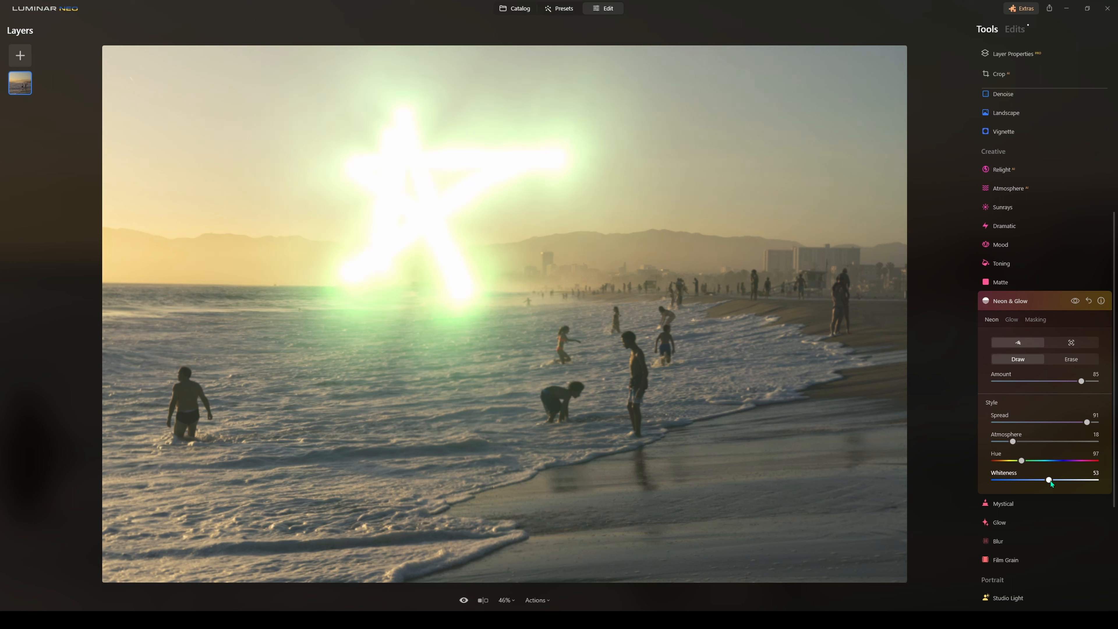
{"action": "left_click", "coordinate": [1011, 319]}
{"action": "left_click_drag", "start_coordinate": [1011, 199], "coordinate": [1035, 197]}
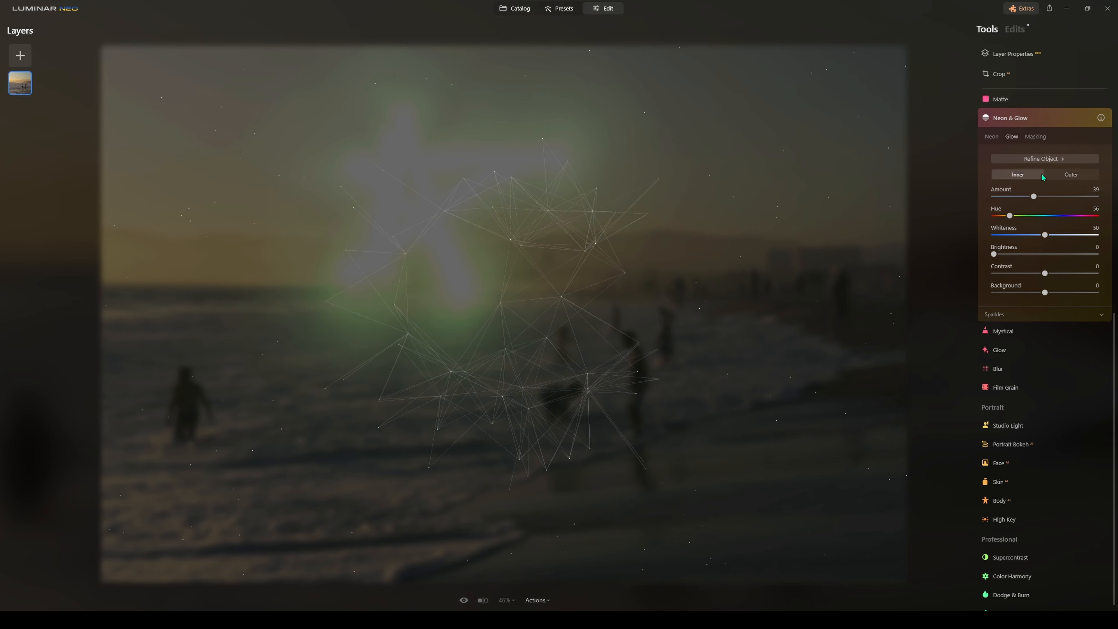
Apply the Mystical tool to the beach photo, trying a strong Amount of 94 and settling on 56
{"action": "left_click", "coordinate": [1008, 331]}
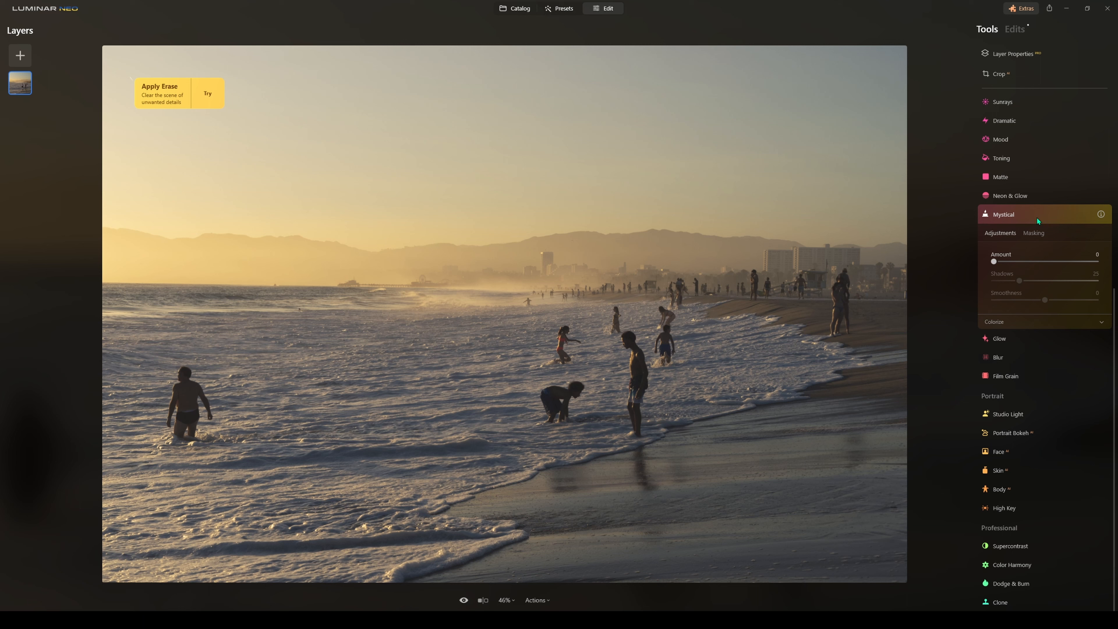
{"action": "left_click_drag", "start_coordinate": [1004, 267], "coordinate": [1033, 266]}
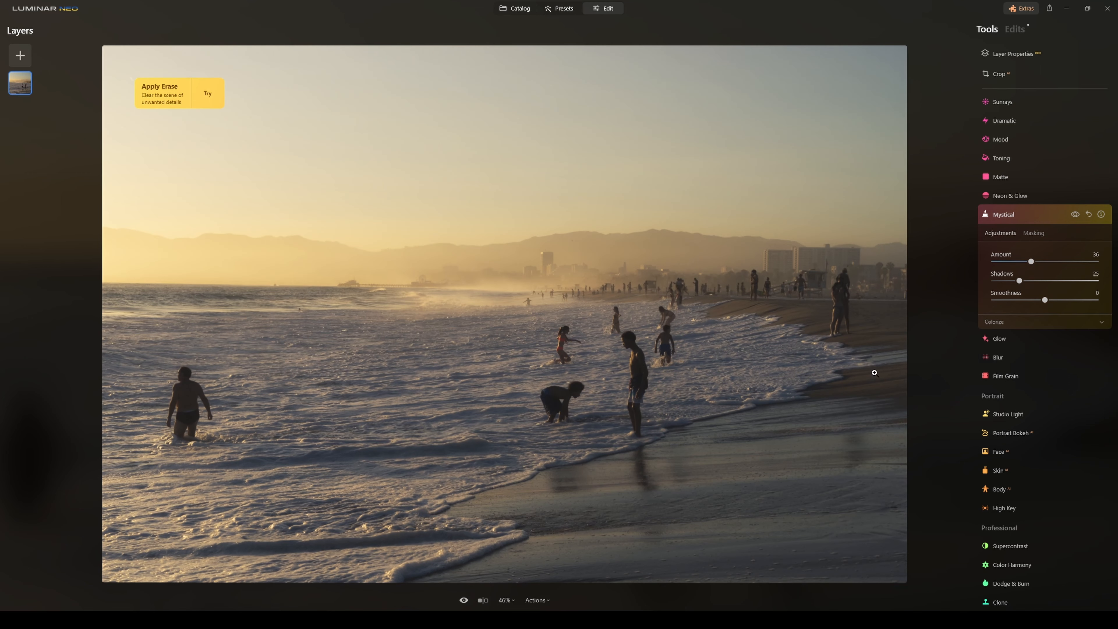
{"action": "left_click_drag", "start_coordinate": [1032, 263], "coordinate": [1089, 267]}
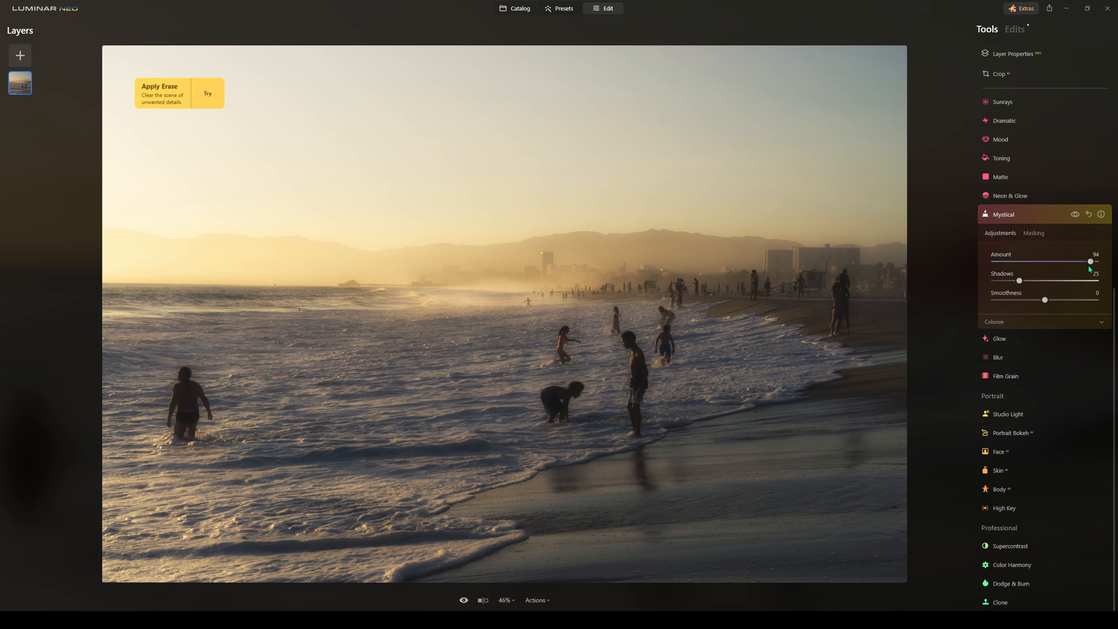
{"action": "left_click_drag", "start_coordinate": [1090, 266], "coordinate": [1053, 267]}
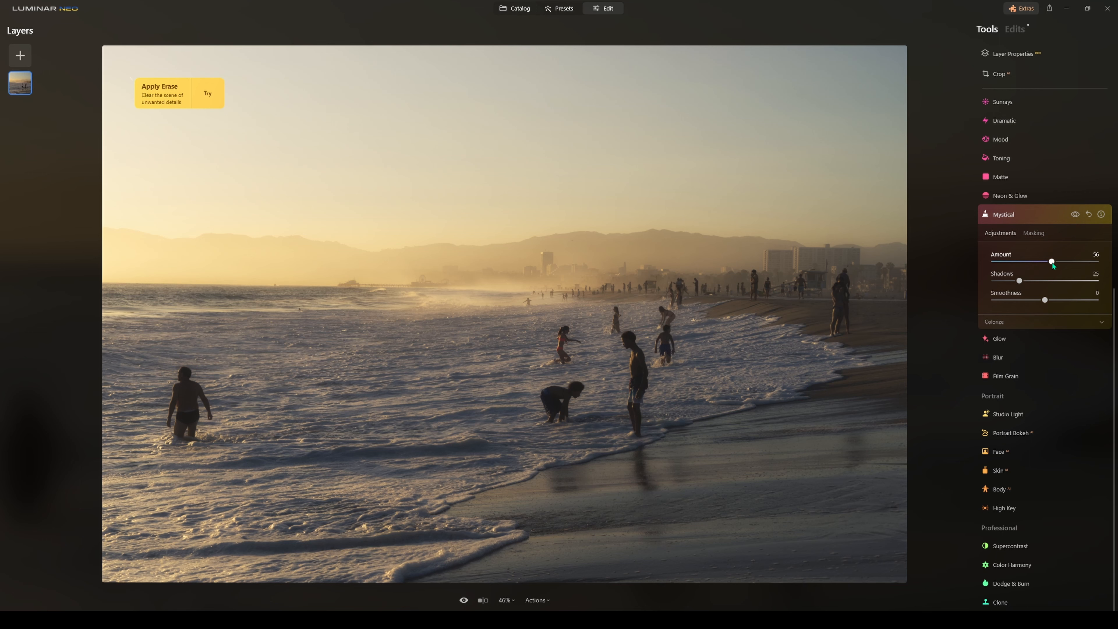
Open the Glow tool on the beach photo, check its advanced settings, and try the Glow and Soft Focus types
{"action": "left_click", "coordinate": [1000, 339]}
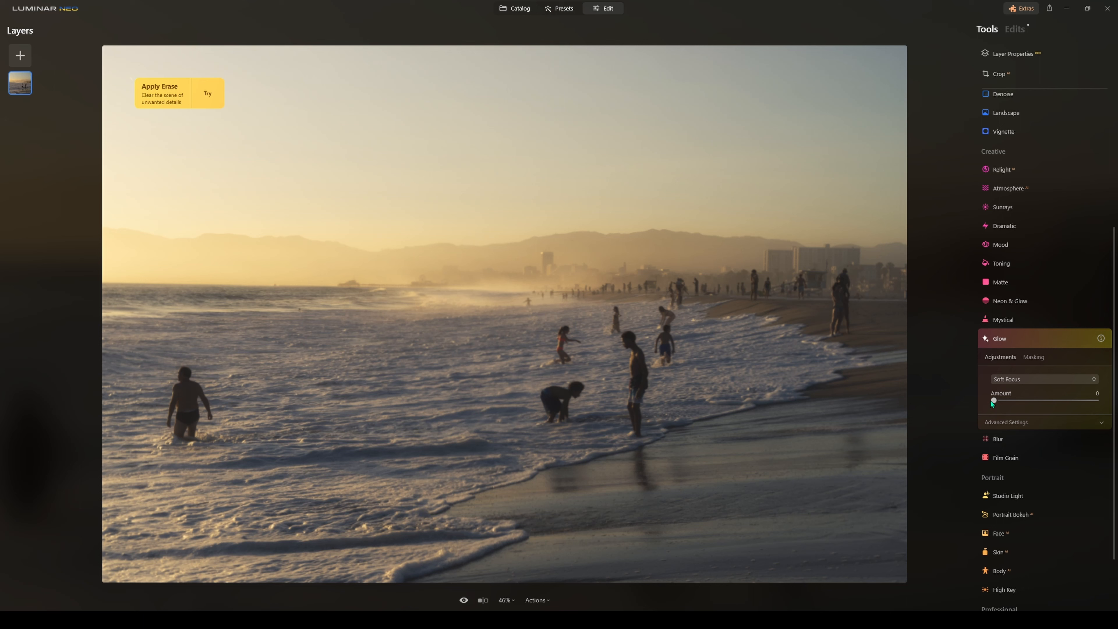
{"action": "left_click", "coordinate": [1038, 421]}
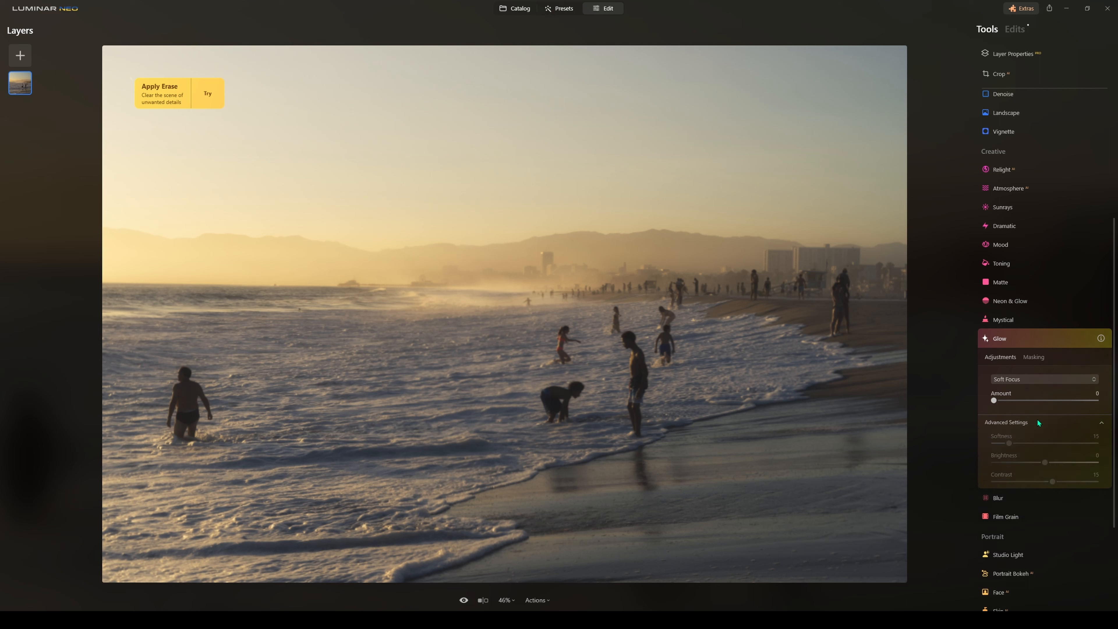
{"action": "left_click", "coordinate": [1038, 420]}
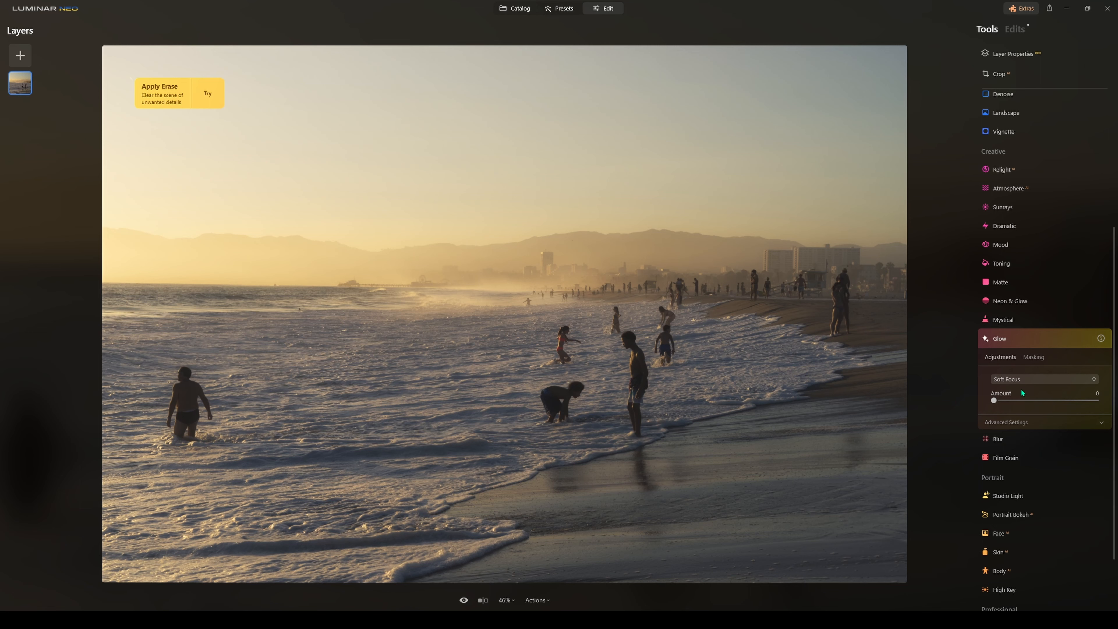
{"action": "mouse_move", "coordinate": [1005, 399]}
{"action": "left_mouse_down"}
{"action": "mouse_move", "coordinate": [1017, 399]}
{"action": "mouse_move", "coordinate": [993, 399]}
{"action": "left_mouse_up"}
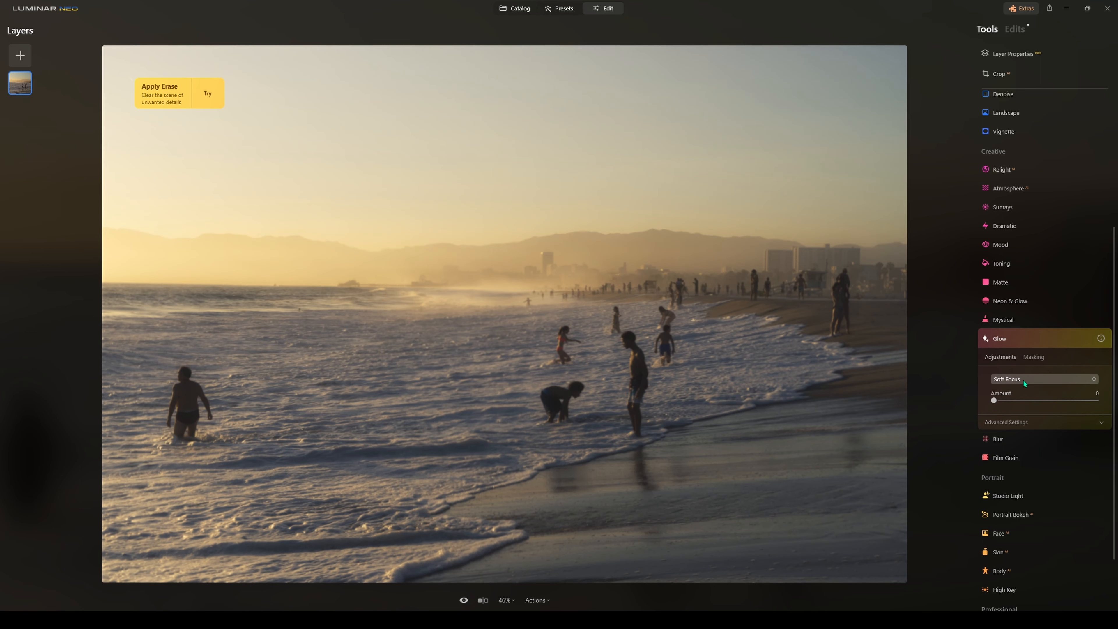
{"action": "left_click", "coordinate": [1023, 380]}
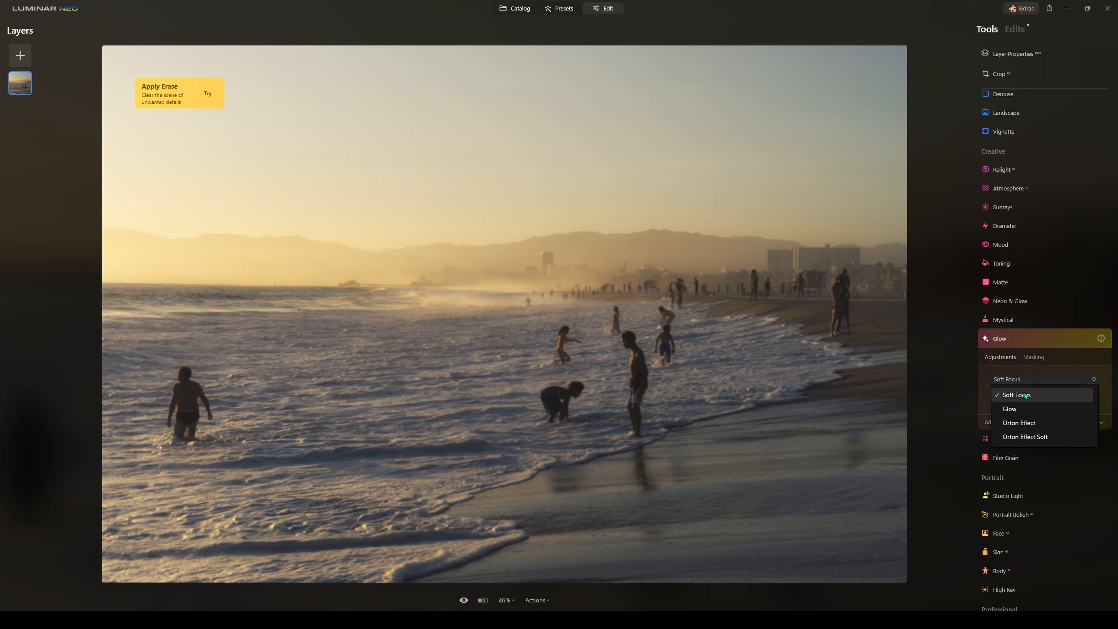
{"action": "left_click", "coordinate": [1029, 409]}
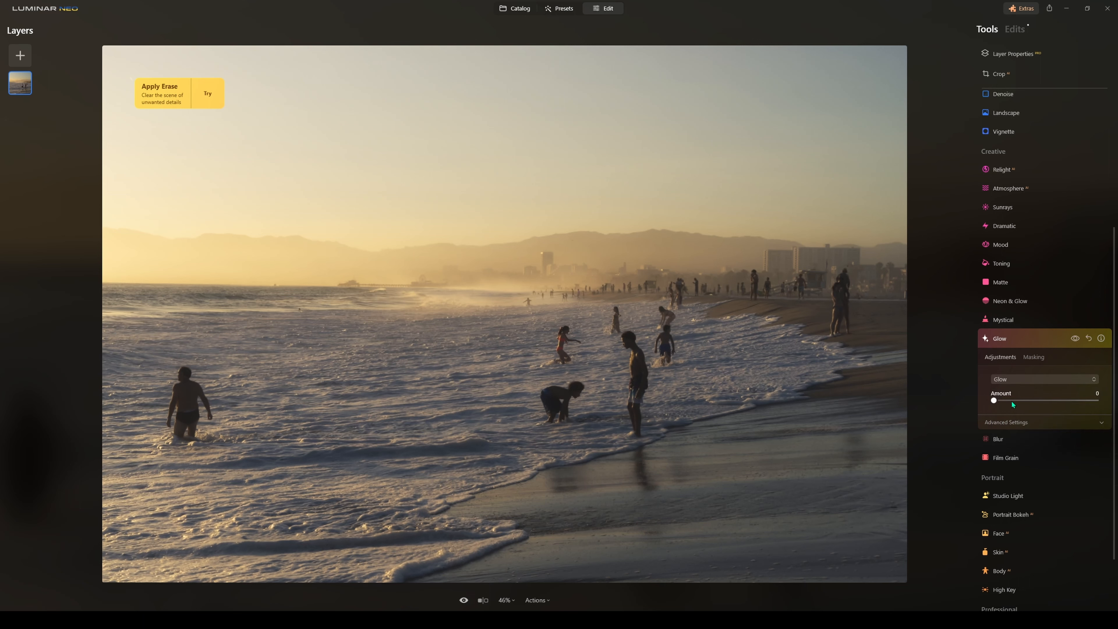
{"action": "left_click", "coordinate": [1026, 379]}
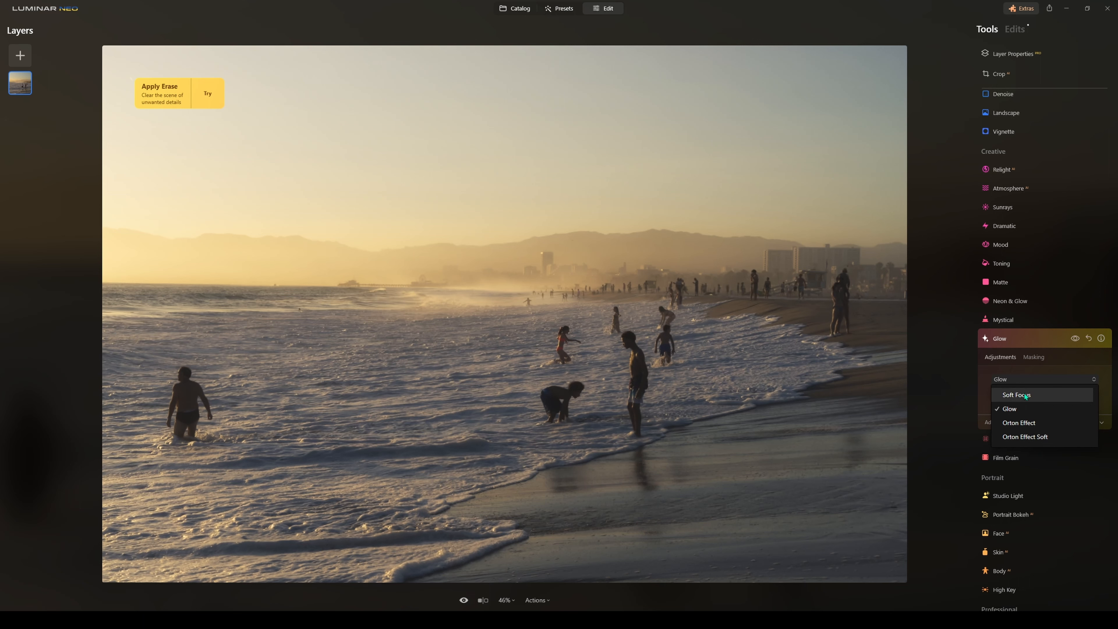
{"action": "left_click", "coordinate": [1027, 395]}
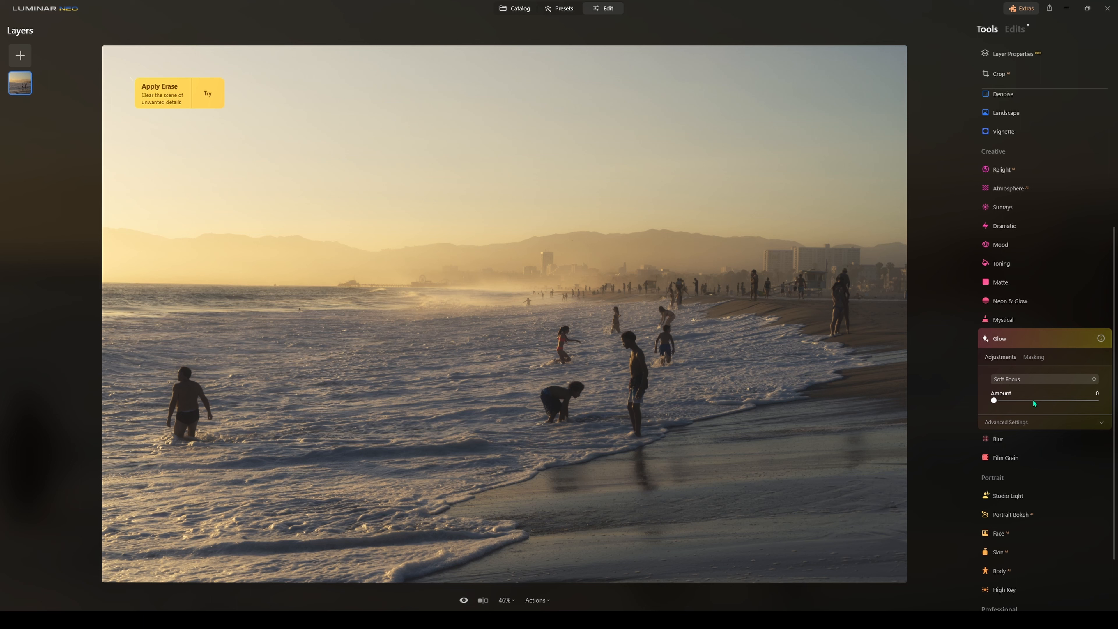
Try the Orton Effect glow on the beach photo, raising the Amount to 37 and lowering it to 21
{"action": "left_click", "coordinate": [1029, 378]}
{"action": "left_click", "coordinate": [1039, 422]}
{"action": "left_click_drag", "start_coordinate": [1007, 401], "coordinate": [1040, 399]}
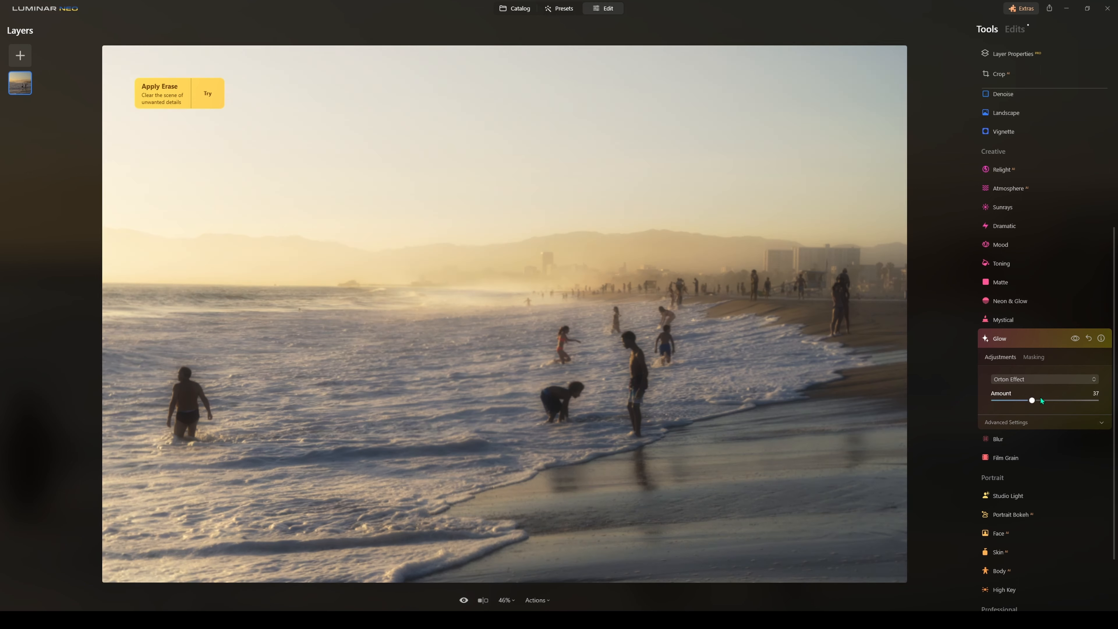
{"action": "mouse_move", "coordinate": [1041, 400]}
{"action": "left_mouse_down"}
{"action": "mouse_move", "coordinate": [1012, 401]}
{"action": "mouse_move", "coordinate": [1065, 398]}
{"action": "mouse_move", "coordinate": [1020, 399]}
{"action": "left_mouse_up"}
Apply the Orton Effect Soft glow with Amount 49, Softness 55, Brightness -62, Contrast 39 and Warmth -82
{"action": "left_click", "coordinate": [1027, 378]}
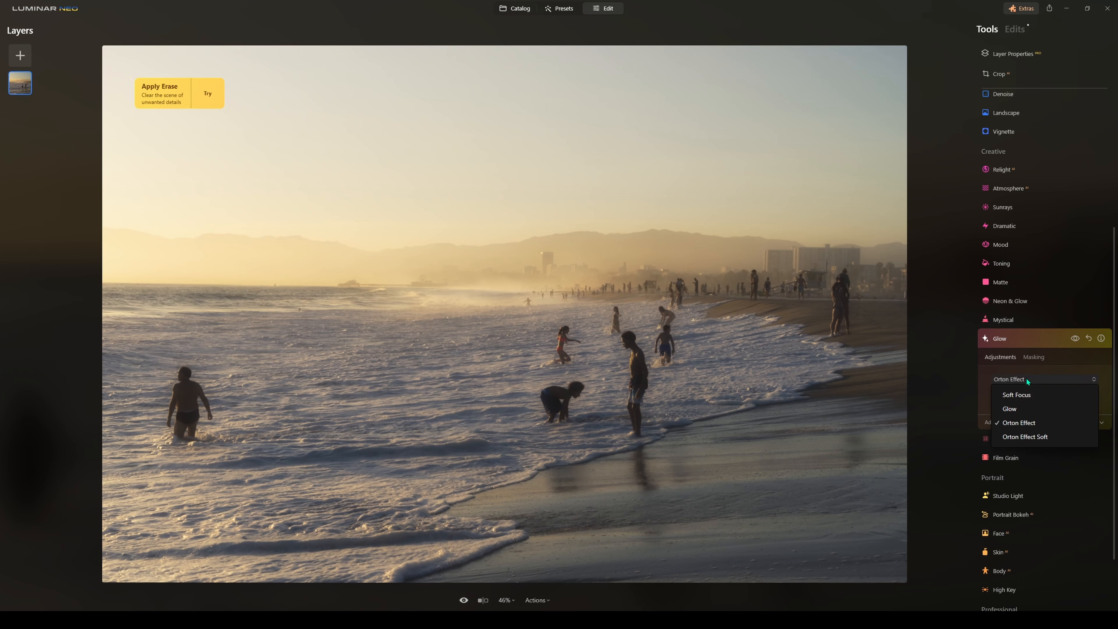
{"action": "left_click", "coordinate": [1047, 437]}
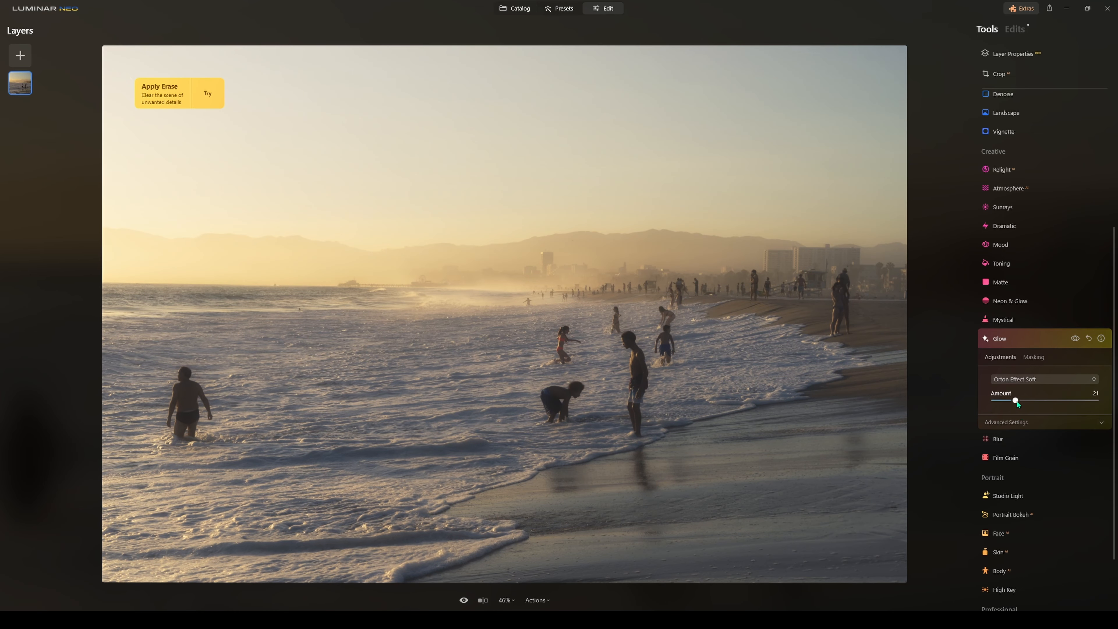
{"action": "left_click_drag", "start_coordinate": [1035, 400], "coordinate": [1045, 401]}
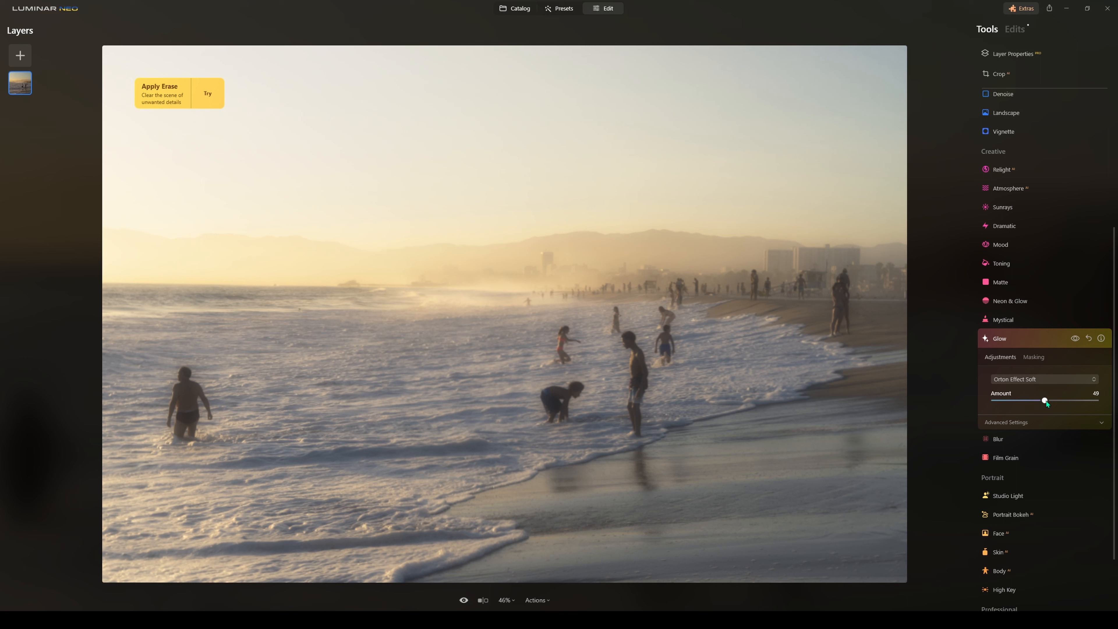
{"action": "left_click", "coordinate": [1042, 423]}
{"action": "left_click_drag", "start_coordinate": [1009, 444], "coordinate": [1002, 501]}
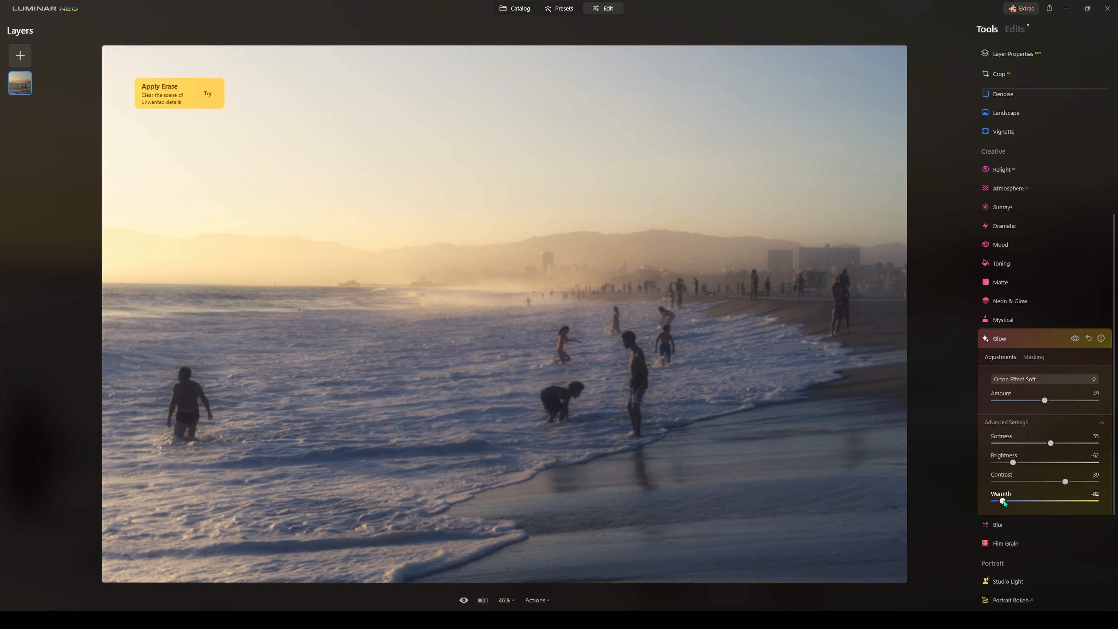
Try the Gaussian and Motion types of the Blur tool on the beach photo, returning the Amount to 0 each time
{"action": "left_click", "coordinate": [1026, 525]}
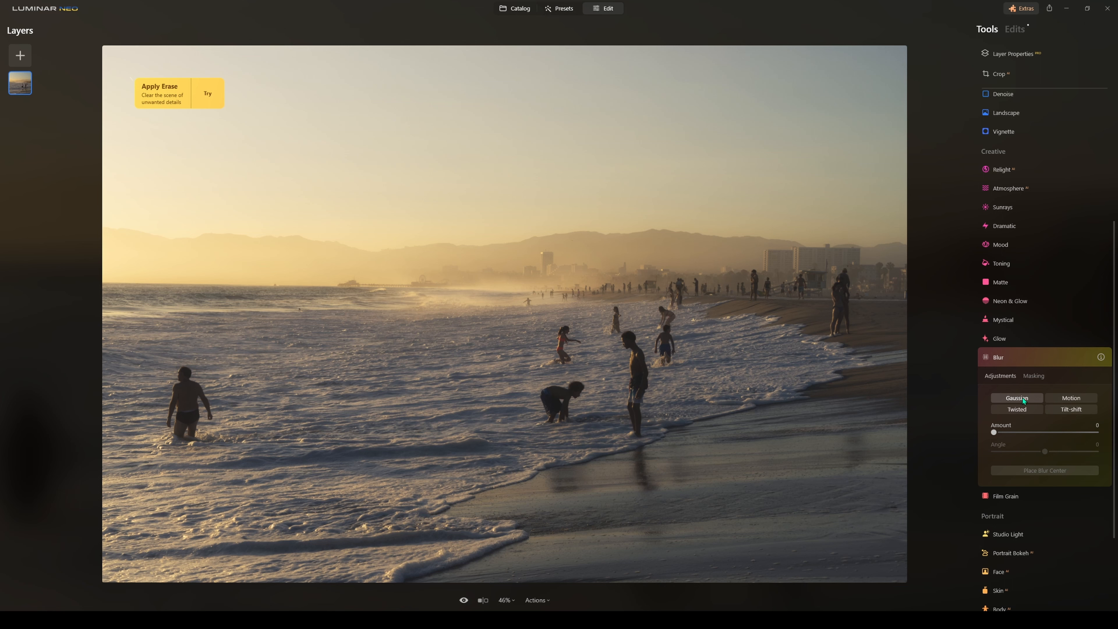
{"action": "scroll", "coordinate": [1057, 395], "scroll_direction": "down", "scroll_amount": 3}
{"action": "left_click", "coordinate": [1040, 291]}
{"action": "left_click", "coordinate": [1017, 278]}
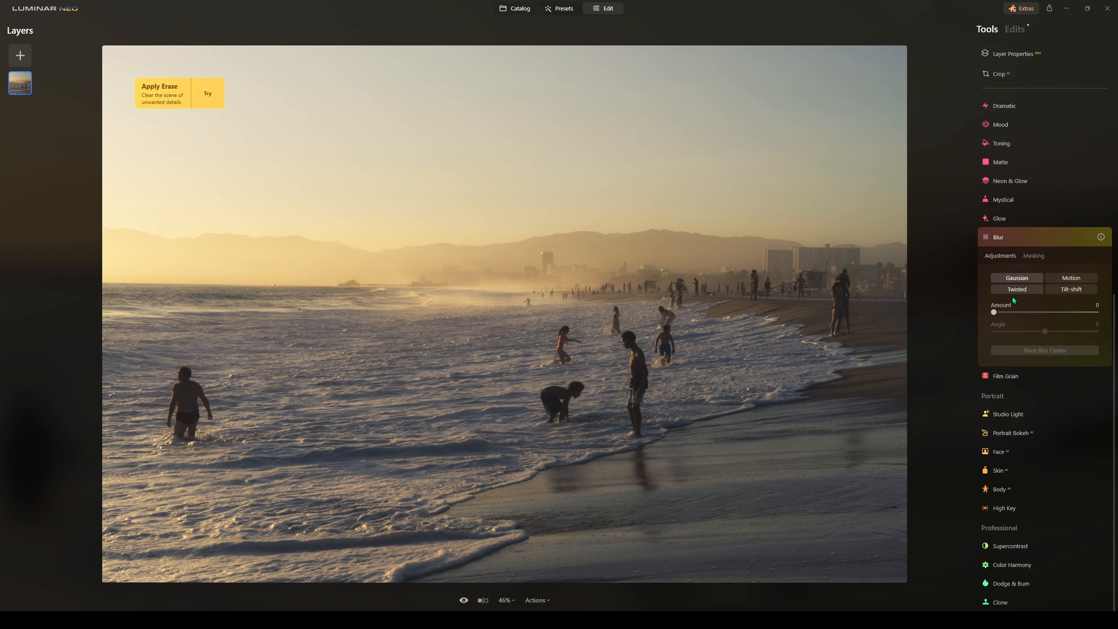
{"action": "mouse_move", "coordinate": [997, 312]}
{"action": "left_mouse_down"}
{"action": "mouse_move", "coordinate": [1031, 313]}
{"action": "mouse_move", "coordinate": [995, 313]}
{"action": "left_mouse_up"}
{"action": "left_click", "coordinate": [1071, 278]}
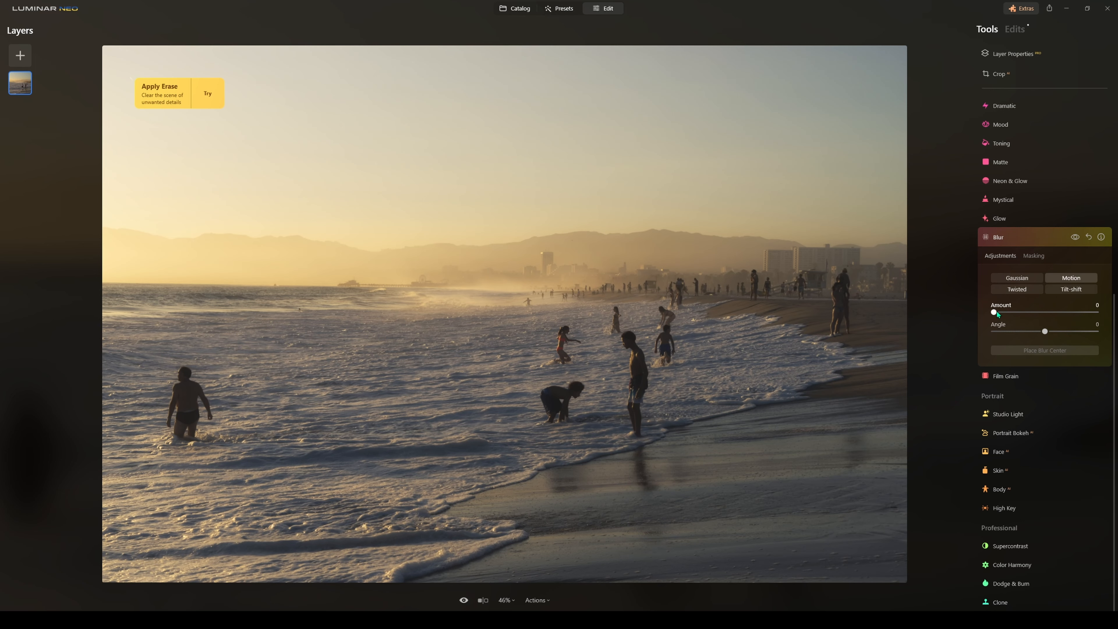
{"action": "mouse_move", "coordinate": [998, 315]}
{"action": "left_mouse_down"}
{"action": "mouse_move", "coordinate": [1017, 313]}
{"action": "mouse_move", "coordinate": [994, 311]}
{"action": "left_mouse_up"}
Try the Twisted blur on the beach photo at different Amounts
{"action": "left_click", "coordinate": [1017, 289]}
{"action": "mouse_move", "coordinate": [999, 313]}
{"action": "left_mouse_down"}
{"action": "mouse_move", "coordinate": [1053, 313]}
{"action": "mouse_move", "coordinate": [1016, 315]}
{"action": "left_mouse_up"}
{"action": "left_click_drag", "start_coordinate": [1044, 313], "coordinate": [1001, 314]}
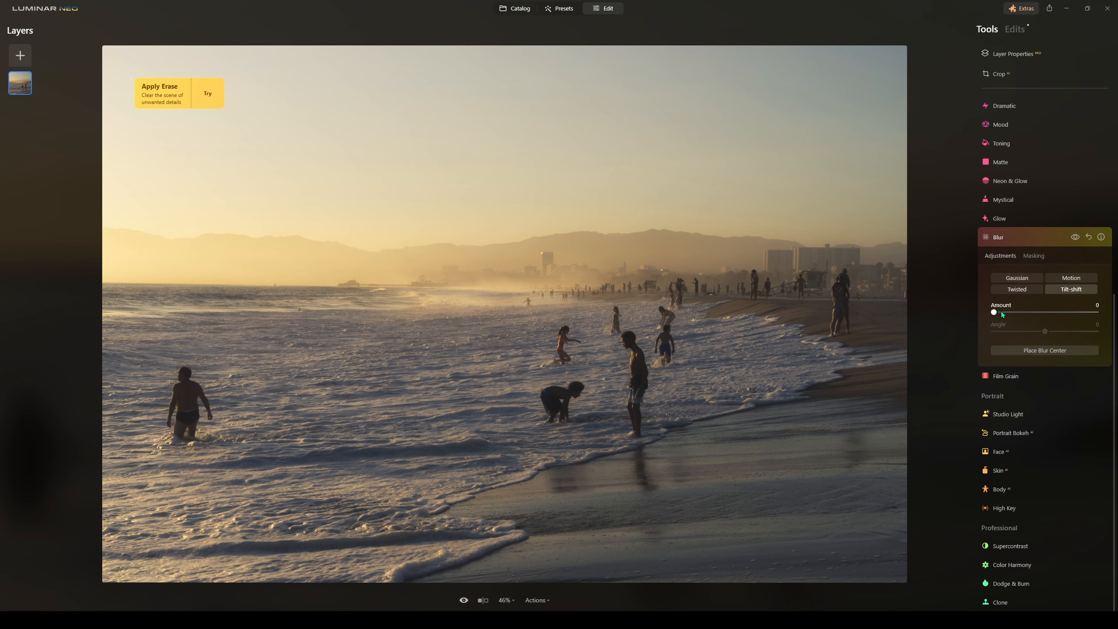
Try the Tilt-shift blur with Amount 23 and move its blur center onto the man standing at the water's edge
{"action": "left_click", "coordinate": [1002, 313]}
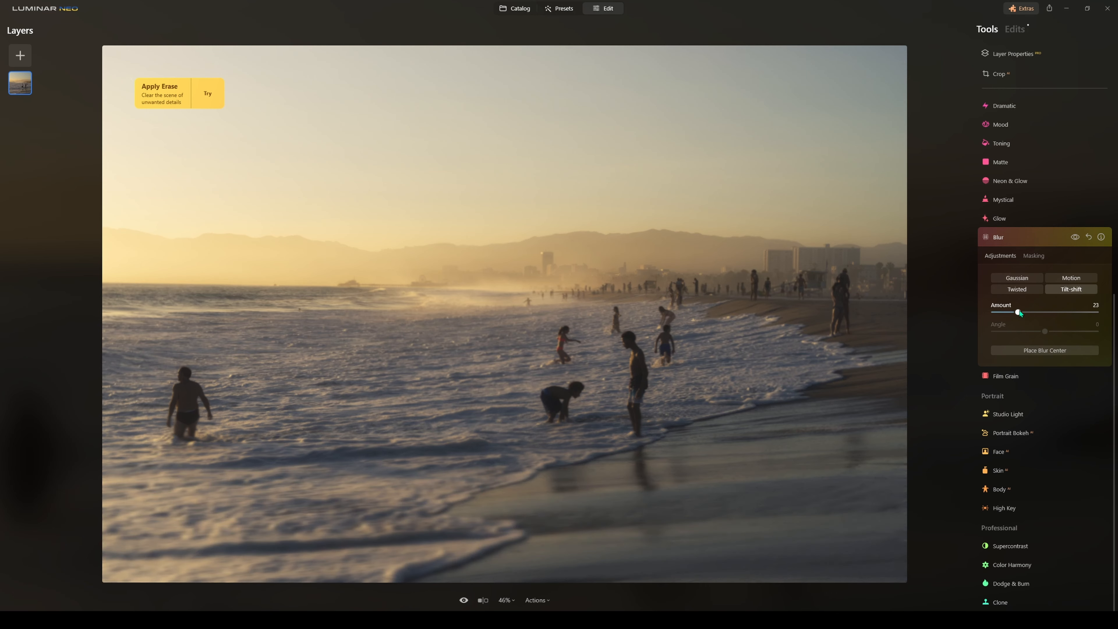
{"action": "left_click", "coordinate": [1048, 353]}
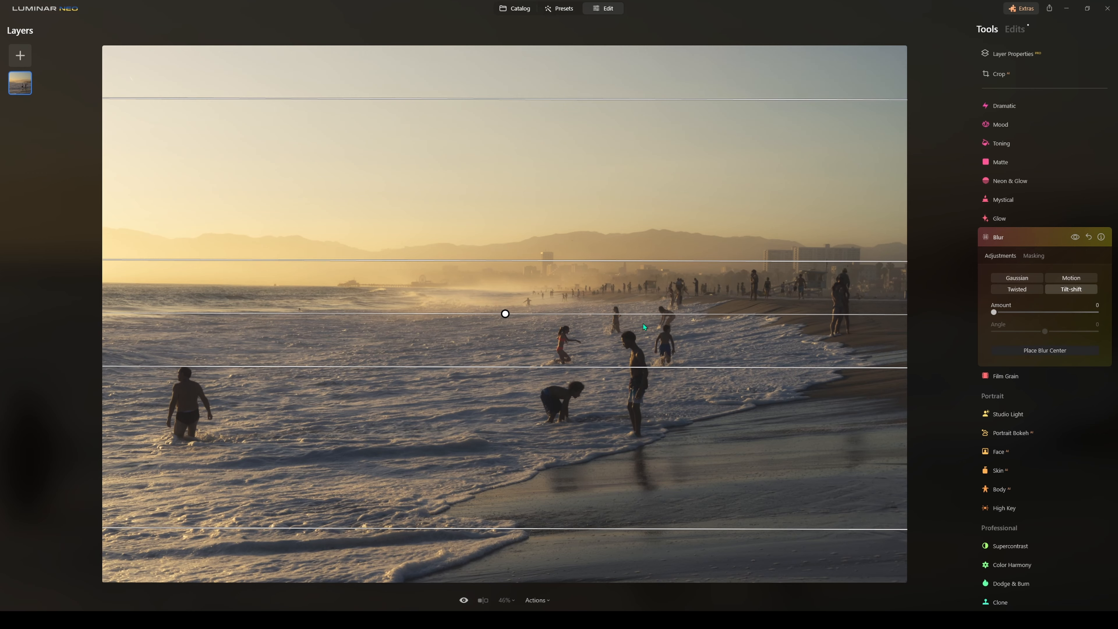
{"action": "left_click_drag", "start_coordinate": [505, 314], "coordinate": [639, 362]}
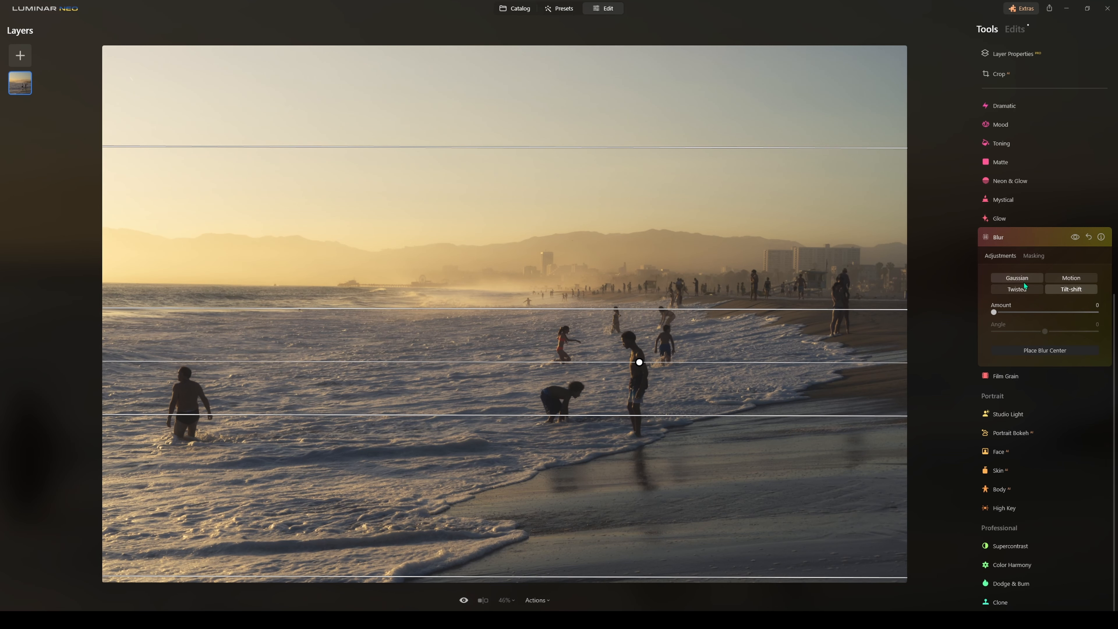
Switch the beach photo's blur to Motion with Amount 6
{"action": "left_click", "coordinate": [1071, 278]}
{"action": "left_click_drag", "start_coordinate": [994, 312], "coordinate": [1003, 313]}
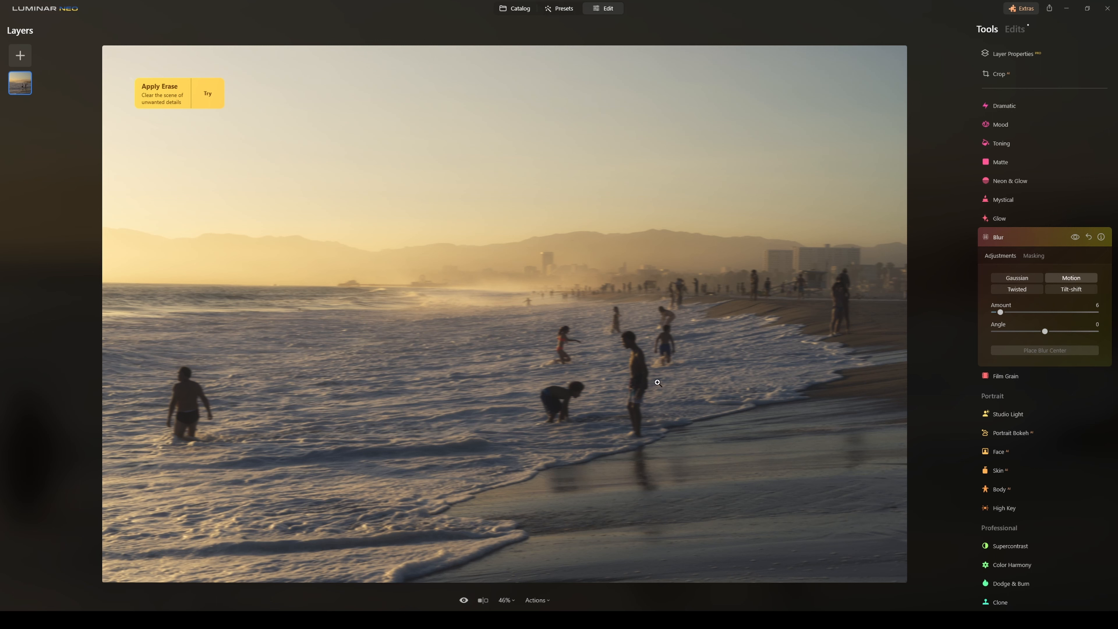
Apply Film Grain to the beach photo, adjusting its Amount and its Size & Roughness settings
{"action": "left_click", "coordinate": [1038, 379]}
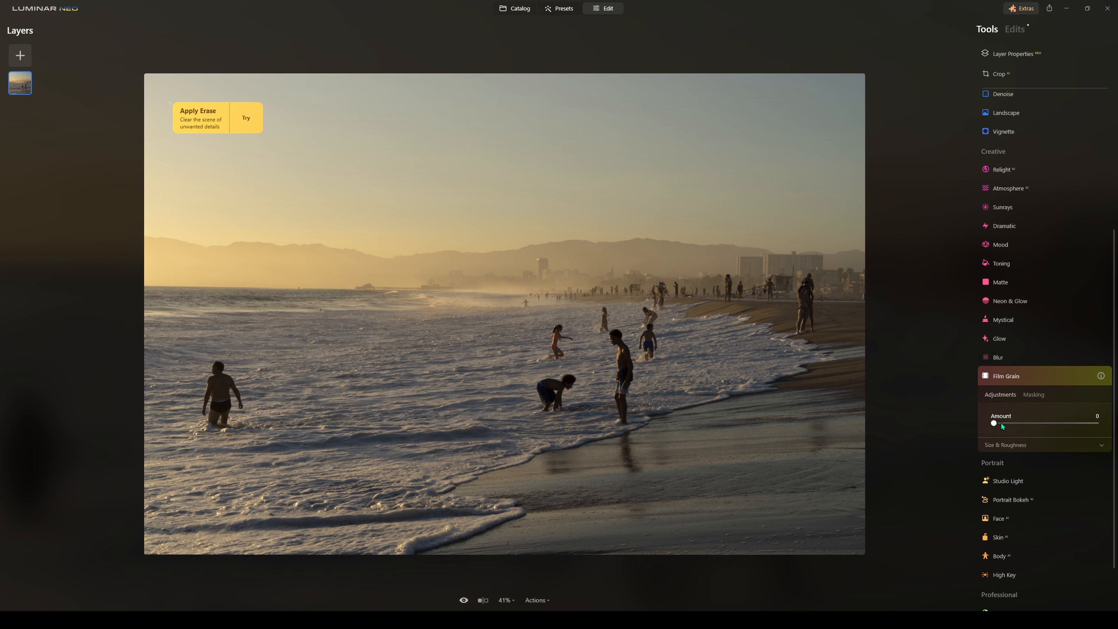
{"action": "left_click_drag", "start_coordinate": [1002, 424], "coordinate": [1018, 423]}
{"action": "left_click", "coordinate": [1033, 446]}
{"action": "mouse_move", "coordinate": [1023, 466]}
{"action": "left_mouse_down"}
{"action": "mouse_move", "coordinate": [1044, 467]}
{"action": "mouse_move", "coordinate": [1005, 468]}
{"action": "left_mouse_up"}
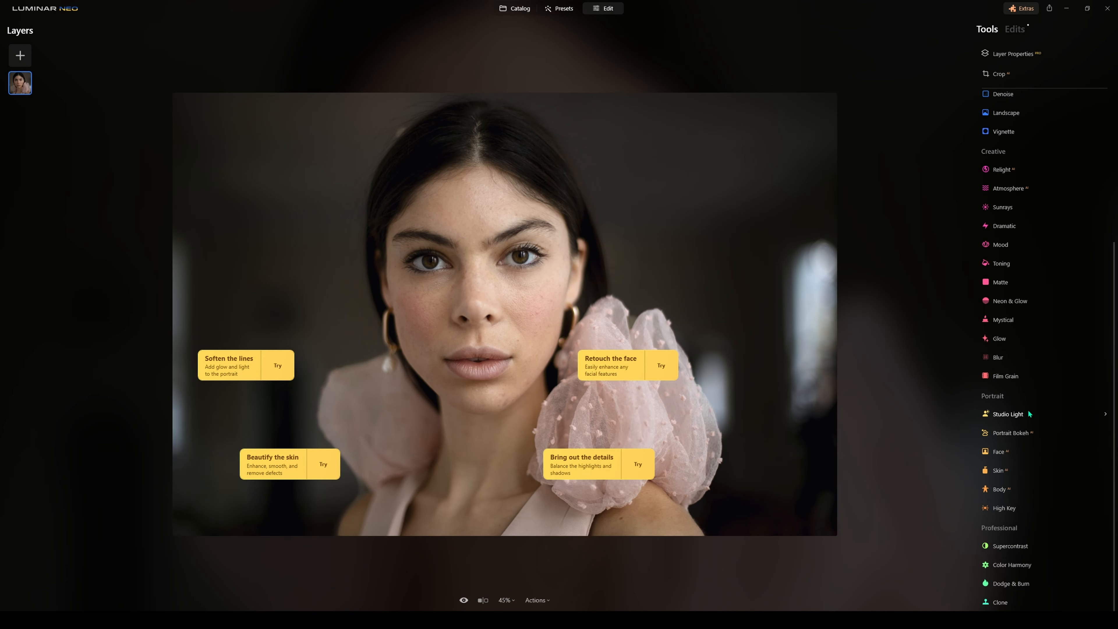
Add a Studio Light to the woman's portrait with Amount 7 and enable Light Customization
{"action": "left_click", "coordinate": [1032, 415]}
{"action": "scroll", "coordinate": [1041, 329], "scroll_direction": "down", "scroll_amount": 3}
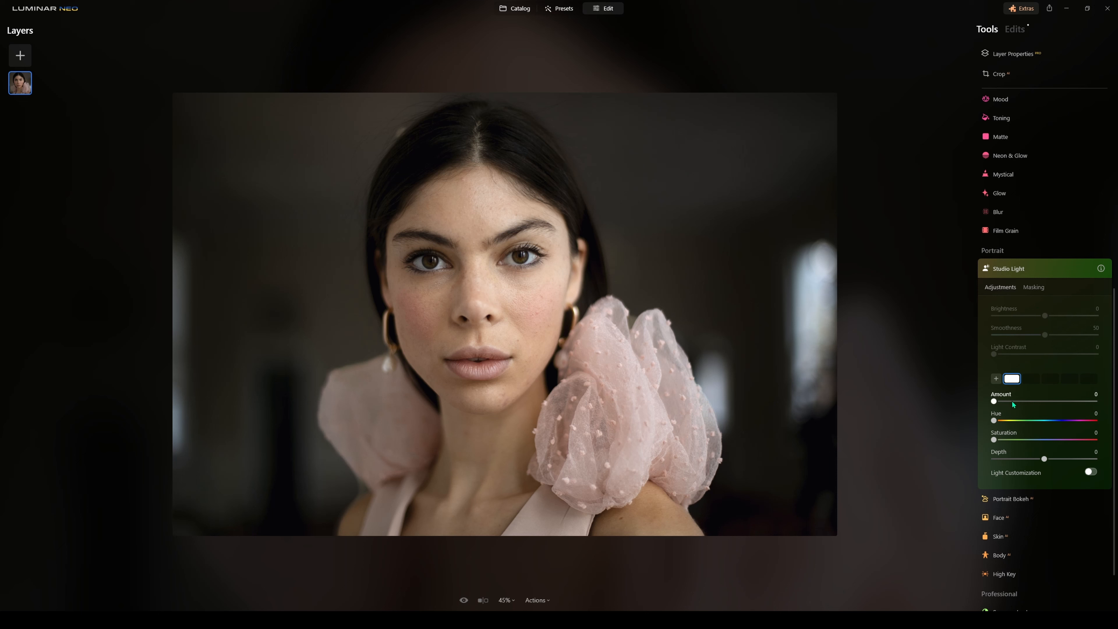
{"action": "mouse_move", "coordinate": [996, 403]}
{"action": "left_mouse_down"}
{"action": "mouse_move", "coordinate": [1015, 402]}
{"action": "mouse_move", "coordinate": [1003, 402]}
{"action": "left_mouse_up"}
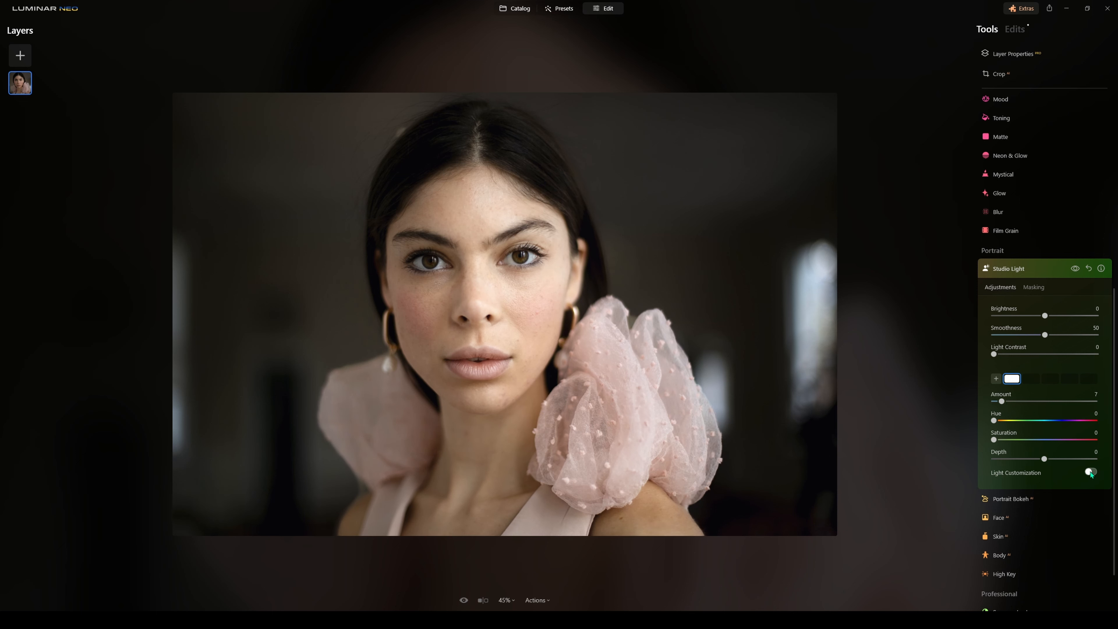
{"action": "left_click", "coordinate": [1091, 472]}
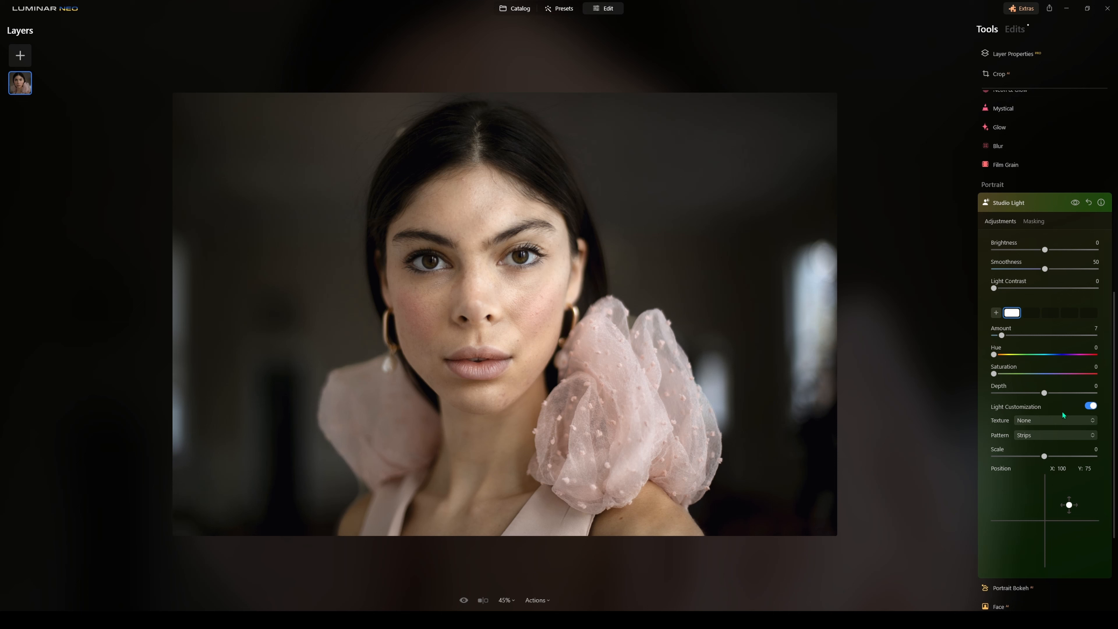
Try the Vintage Windows light texture with Amount 19 and compare the portrait with and without the Studio Light
{"action": "scroll", "coordinate": [1057, 405], "scroll_direction": "down", "scroll_amount": 1}
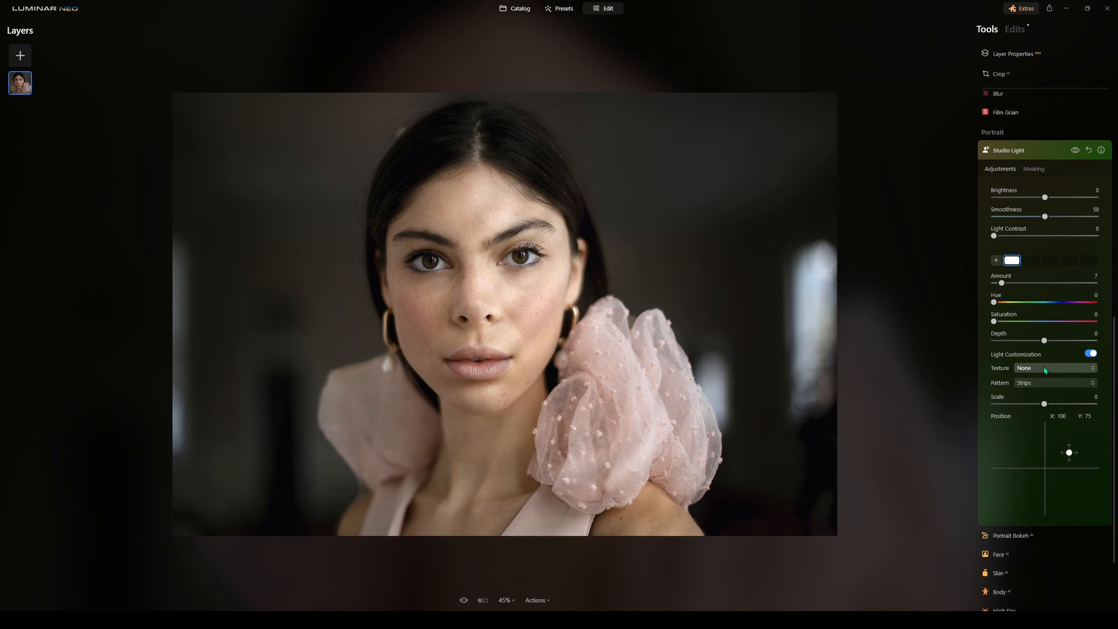
{"action": "left_click", "coordinate": [1047, 383]}
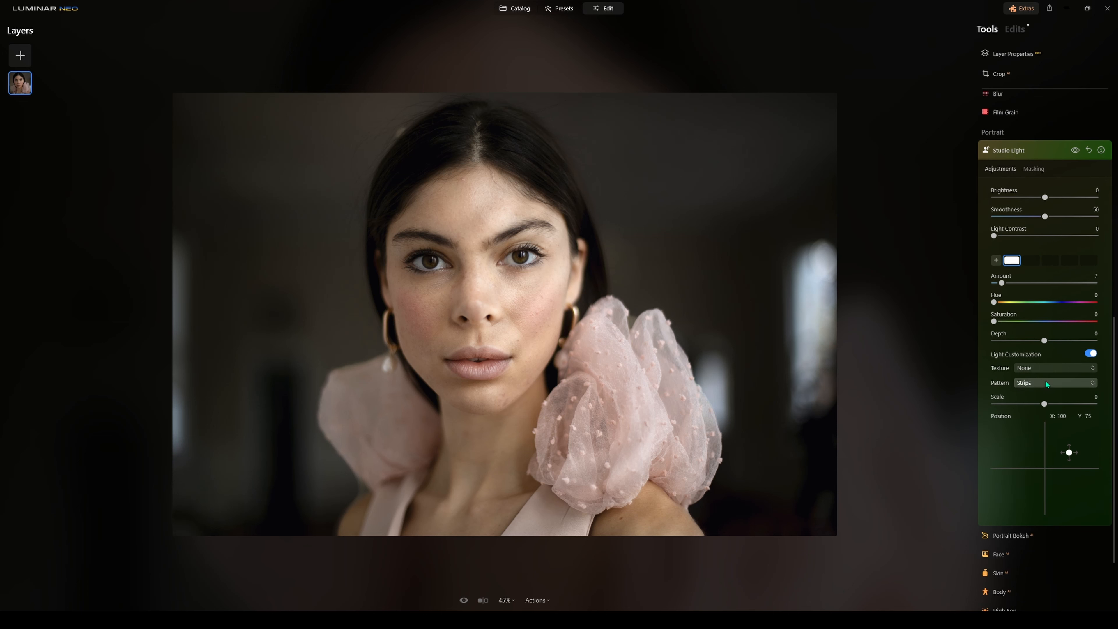
{"action": "left_click", "coordinate": [1046, 370]}
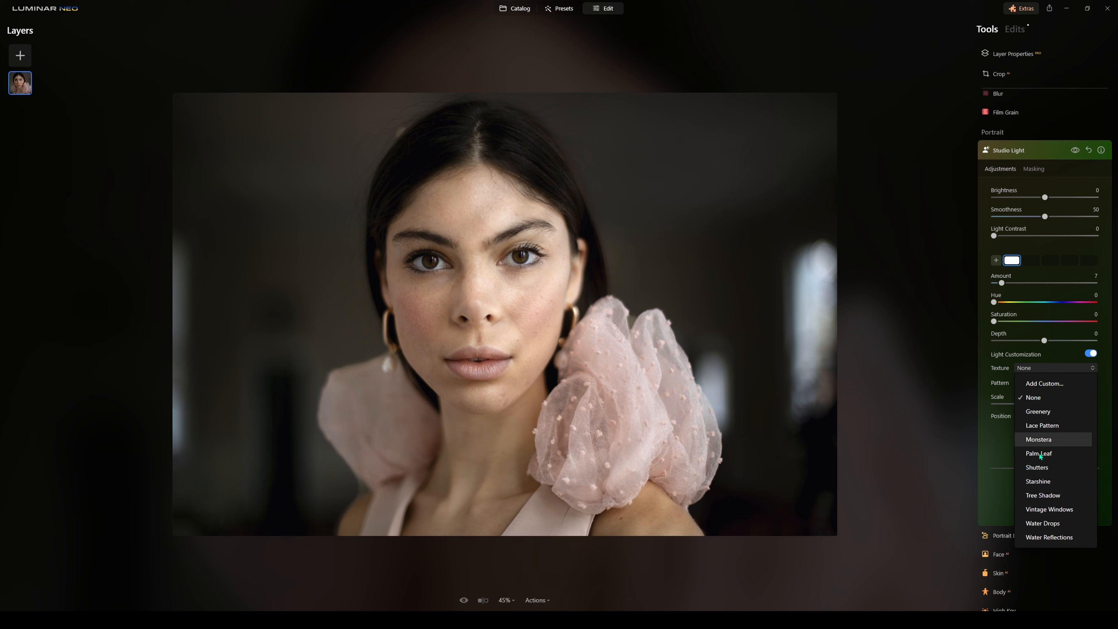
{"action": "left_click", "coordinate": [1055, 512]}
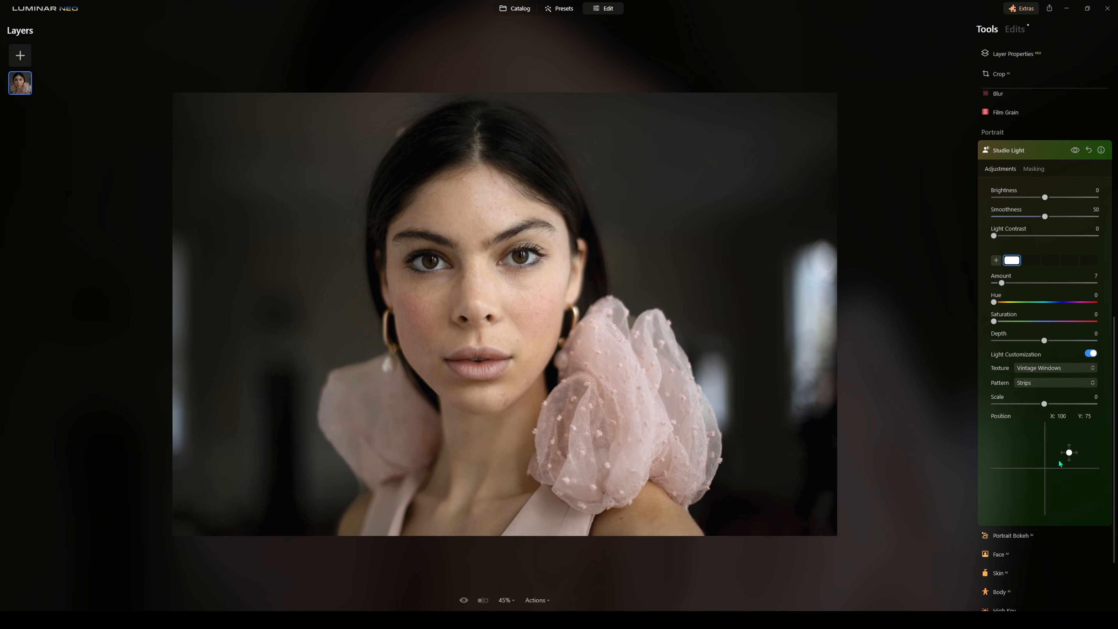
{"action": "left_click_drag", "start_coordinate": [1004, 284], "coordinate": [1018, 287]}
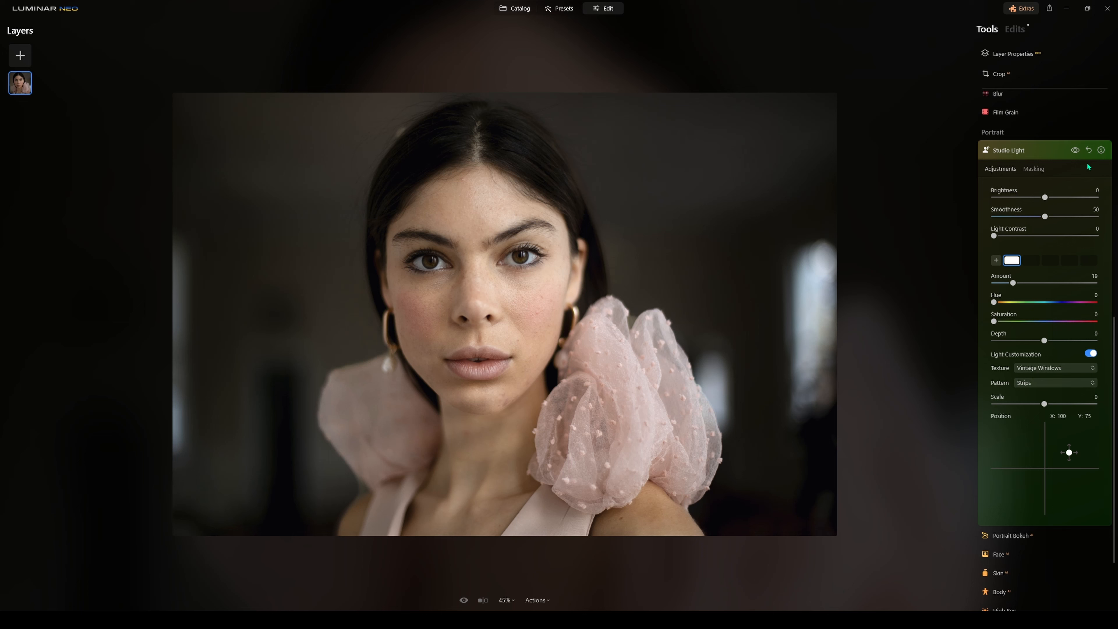
{"action": "left_click", "coordinate": [1075, 150]}
{"action": "left_click", "coordinate": [1075, 151]}
{"action": "left_click", "coordinate": [1075, 150]}
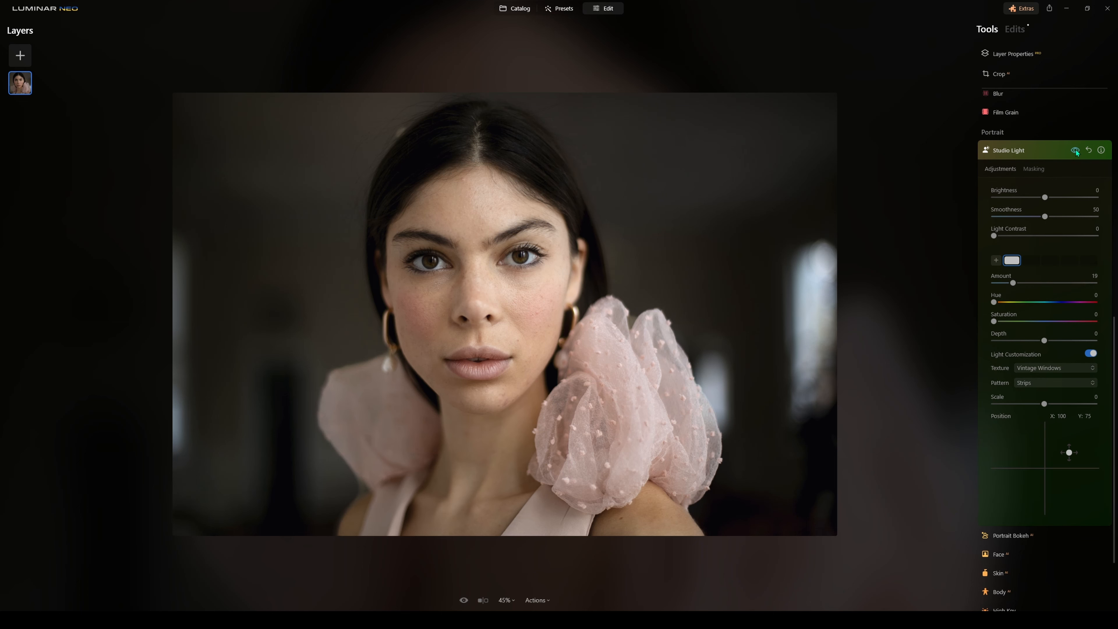
{"action": "left_click", "coordinate": [1076, 151]}
Set the Studio Light texture to Palm Leaf with Amount 25 and compare the portrait with and without the effect
{"action": "left_click", "coordinate": [1054, 368]}
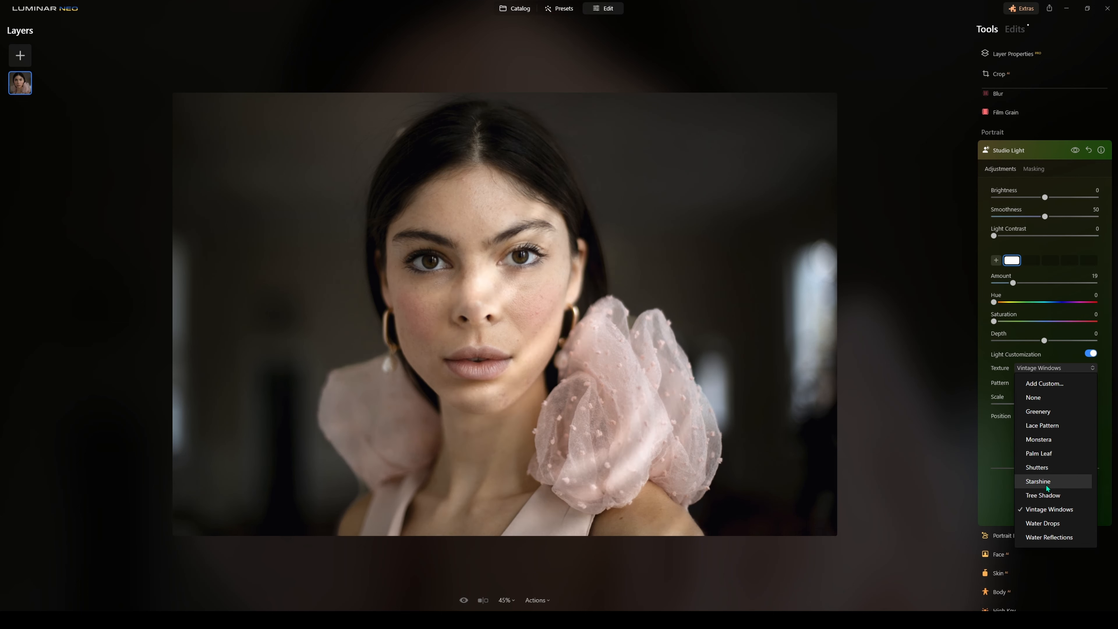
{"action": "left_click", "coordinate": [1047, 458]}
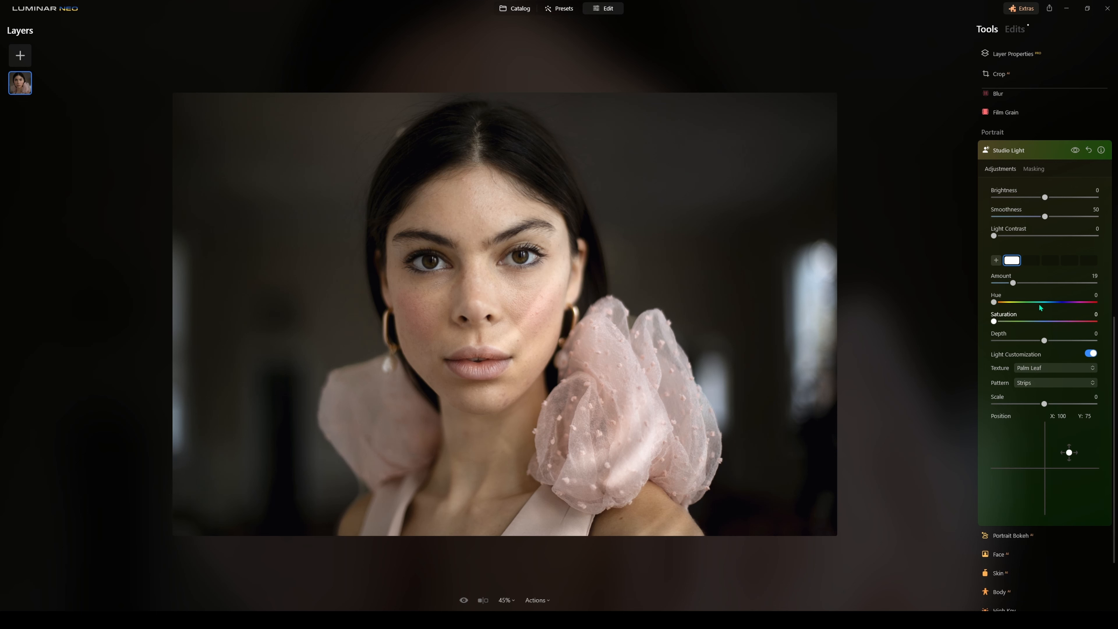
{"action": "left_click_drag", "start_coordinate": [1016, 287], "coordinate": [1020, 285]}
{"action": "left_click", "coordinate": [1077, 151]}
{"action": "left_click", "coordinate": [1077, 154]}
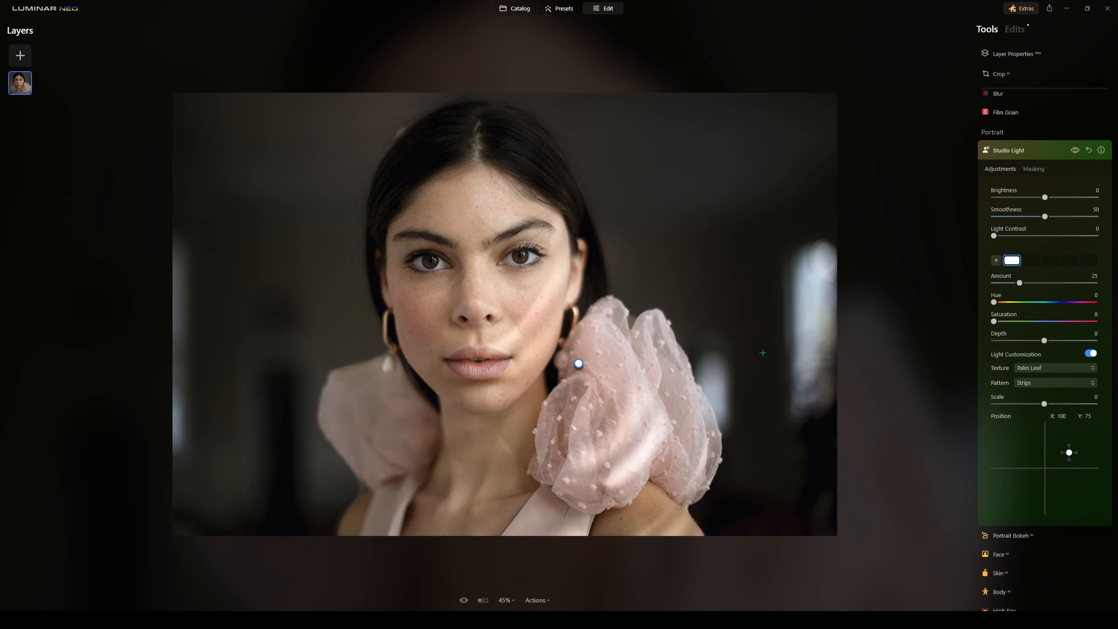
Reposition the Palm Leaf Studio Light pattern over the woman's face and apply Portrait Bokeh with Amount 5
{"action": "left_click_drag", "start_coordinate": [1070, 452], "coordinate": [1060, 445]}
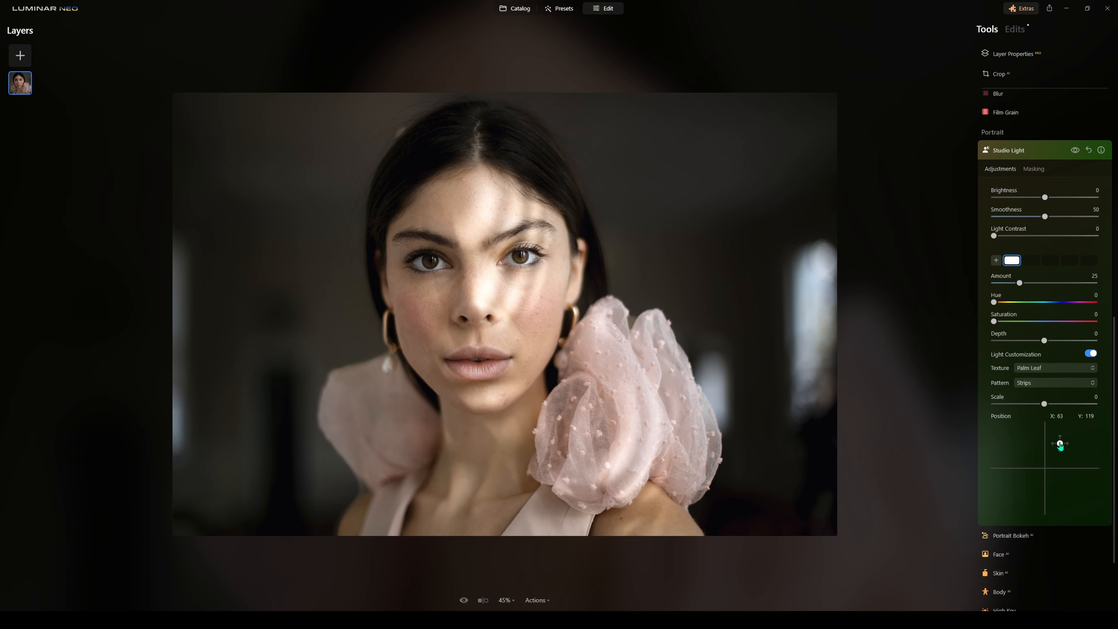
{"action": "left_click_drag", "start_coordinate": [1061, 445], "coordinate": [1064, 447]}
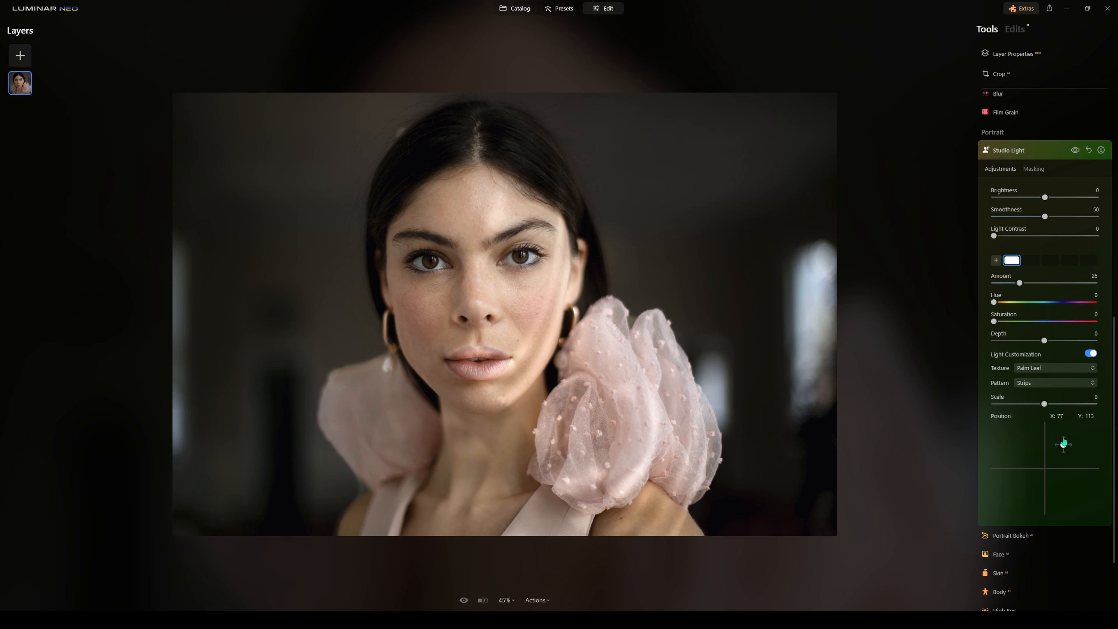
{"action": "left_click_drag", "start_coordinate": [1063, 443], "coordinate": [1059, 450]}
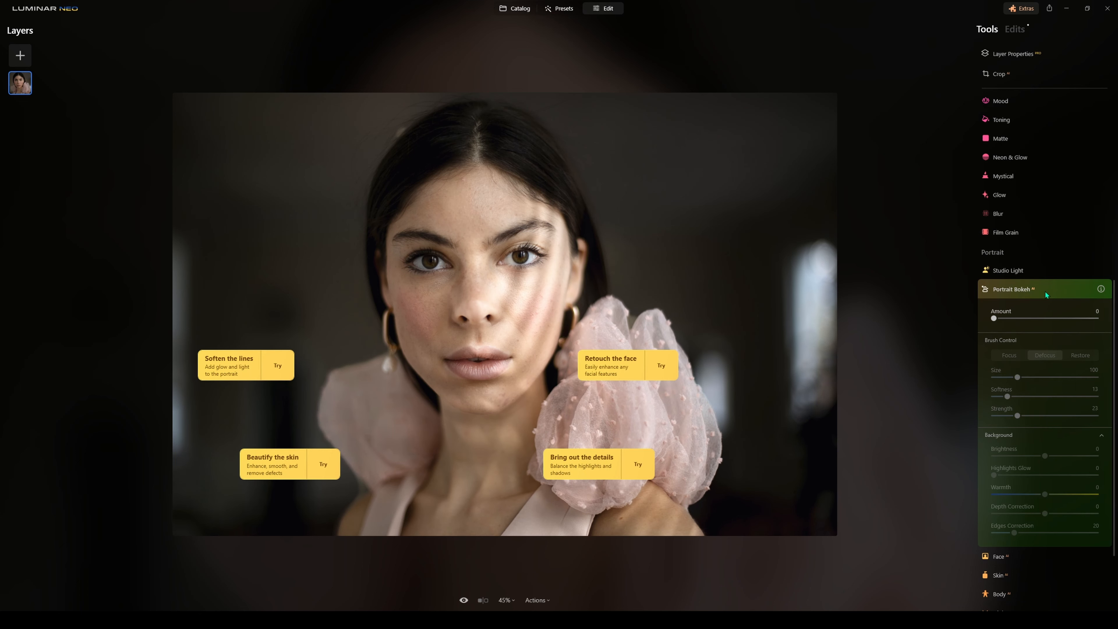
{"action": "left_click_drag", "start_coordinate": [999, 323], "coordinate": [1002, 320]}
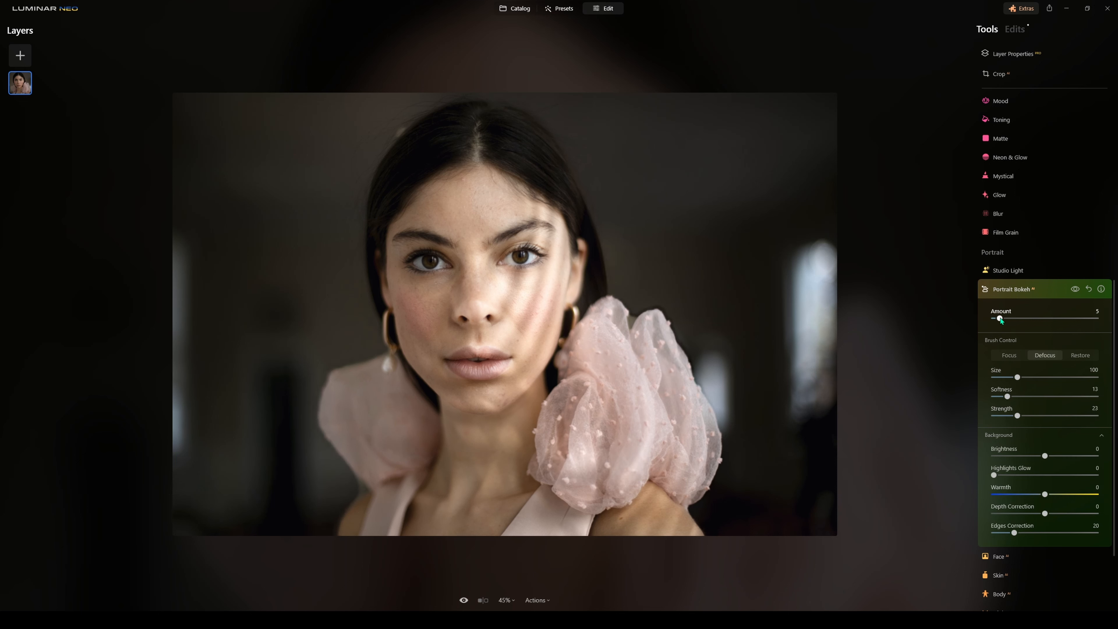
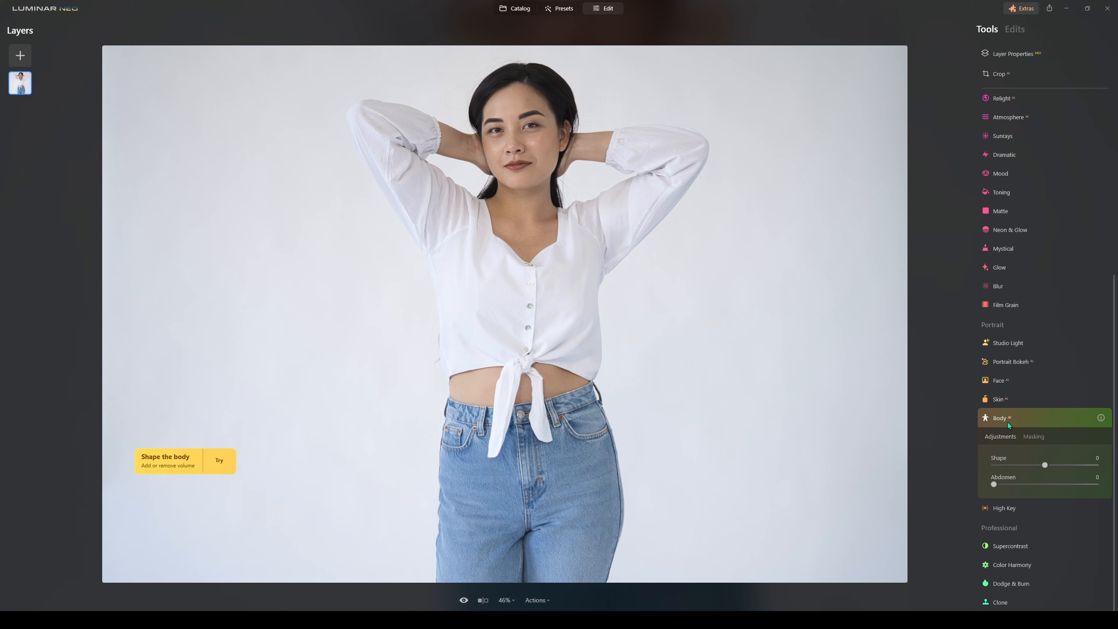
Try the Body tool's Shape at 100 on the woman in jeans, reduce it to about 5, and try the Abdomen adjustment
{"action": "mouse_move", "coordinate": [1046, 466]}
{"action": "left_mouse_down"}
{"action": "mouse_move", "coordinate": [1095, 464]}
{"action": "mouse_move", "coordinate": [999, 466]}
{"action": "mouse_move", "coordinate": [1091, 466]}
{"action": "mouse_move", "coordinate": [1052, 468]}
{"action": "left_mouse_up"}
{"action": "double_click", "coordinate": [1051, 465]}
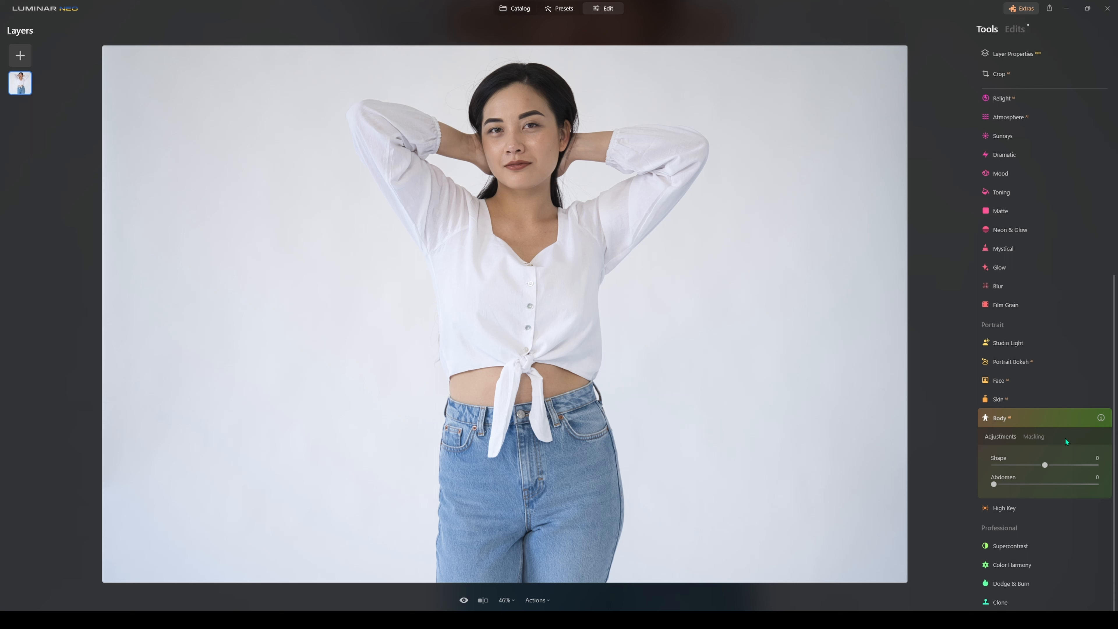
{"action": "left_click_drag", "start_coordinate": [1047, 468], "coordinate": [1098, 464]}
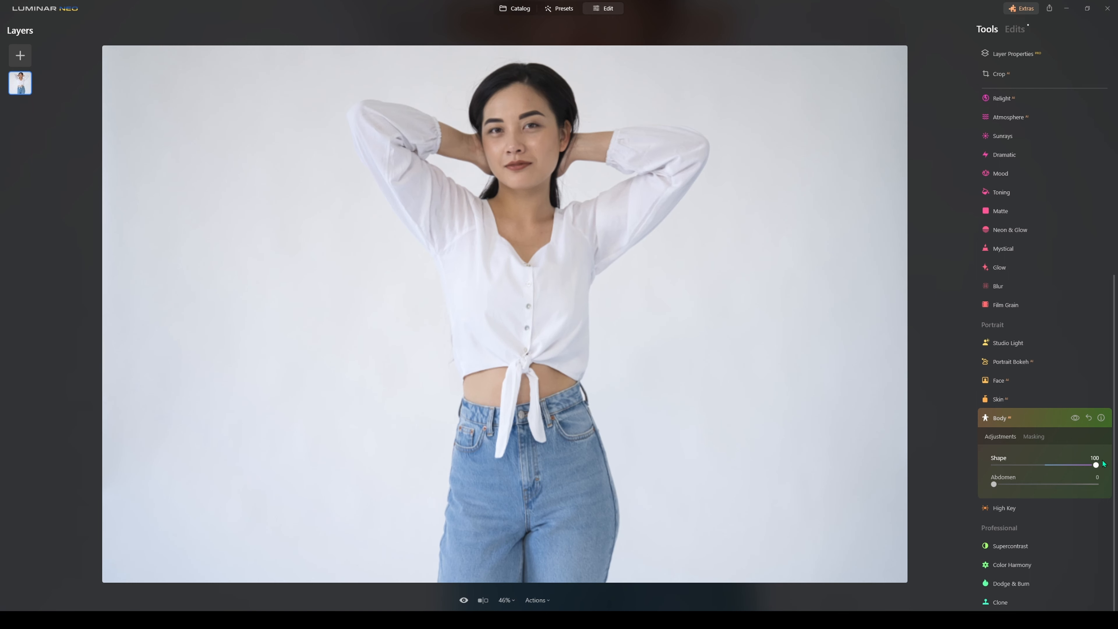
{"action": "left_click_drag", "start_coordinate": [1097, 465], "coordinate": [1049, 466]}
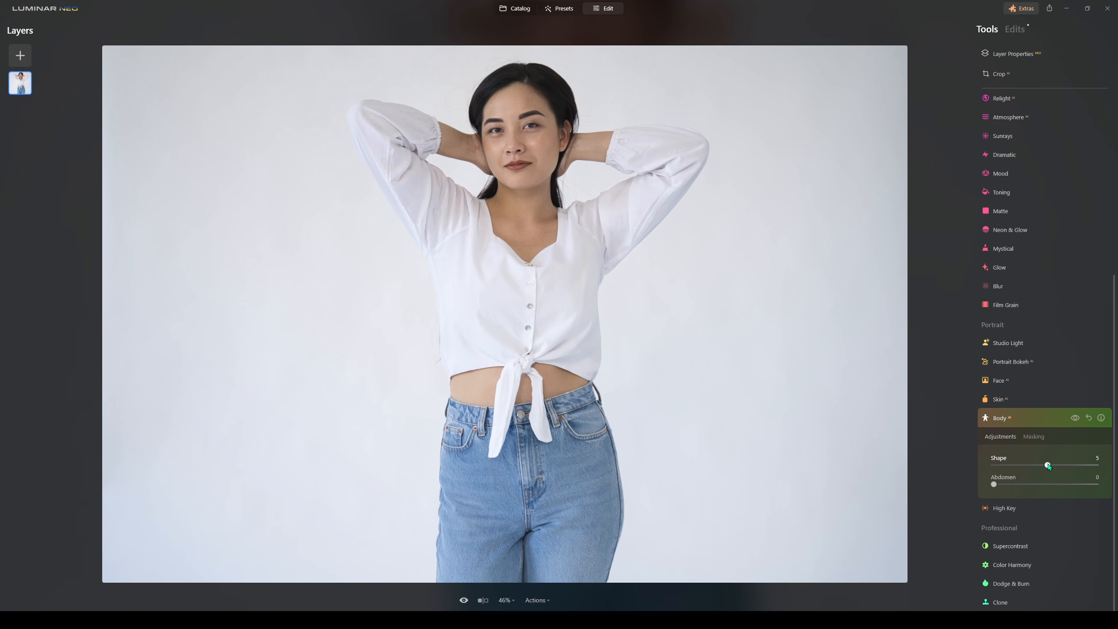
{"action": "left_click_drag", "start_coordinate": [1049, 465], "coordinate": [1050, 466]}
{"action": "mouse_move", "coordinate": [994, 485]}
{"action": "left_mouse_down"}
{"action": "mouse_move", "coordinate": [1103, 485]}
{"action": "mouse_move", "coordinate": [994, 487]}
{"action": "left_mouse_up"}
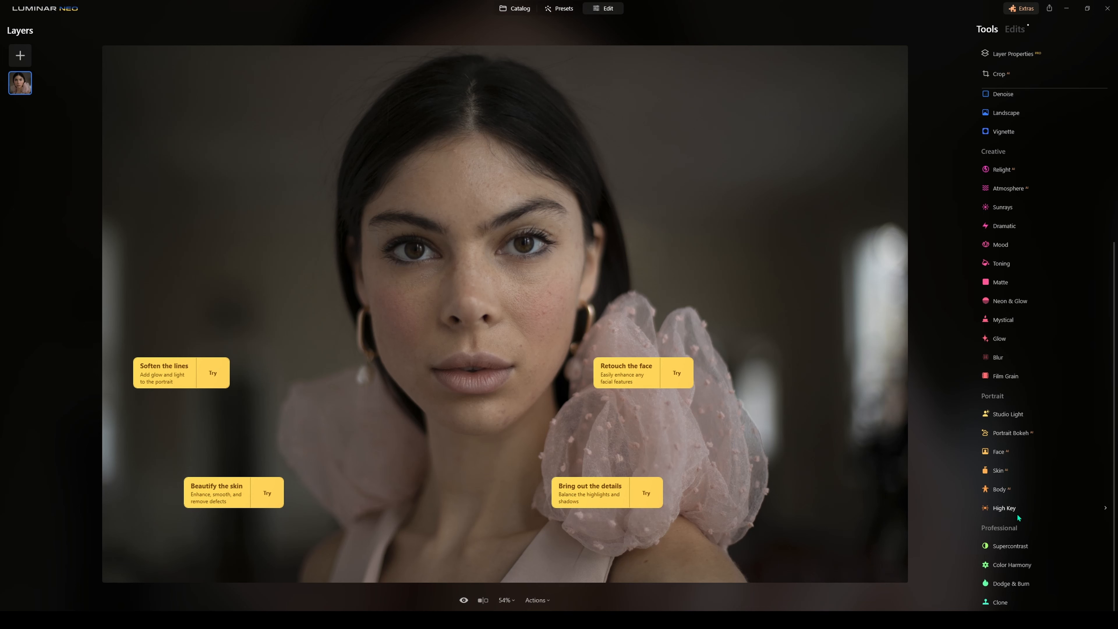
Apply High Key to the portrait with Amount 77, Standard High Key 66, Dynamic High Key 60 and Blacks 16
{"action": "left_click", "coordinate": [1017, 513]}
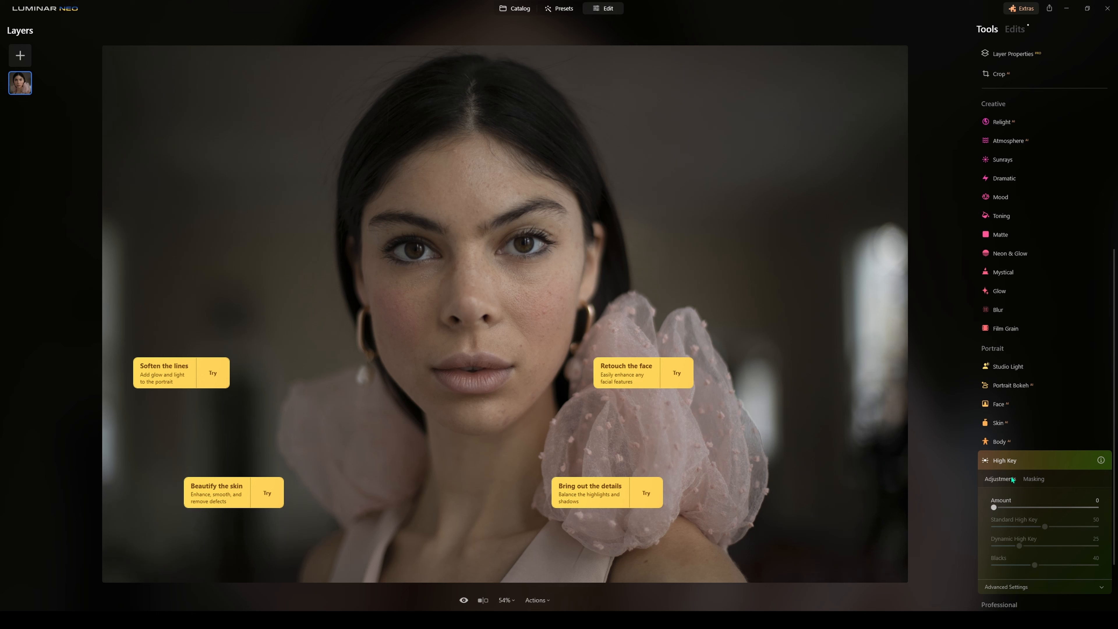
{"action": "left_click_drag", "start_coordinate": [994, 508], "coordinate": [1076, 509]}
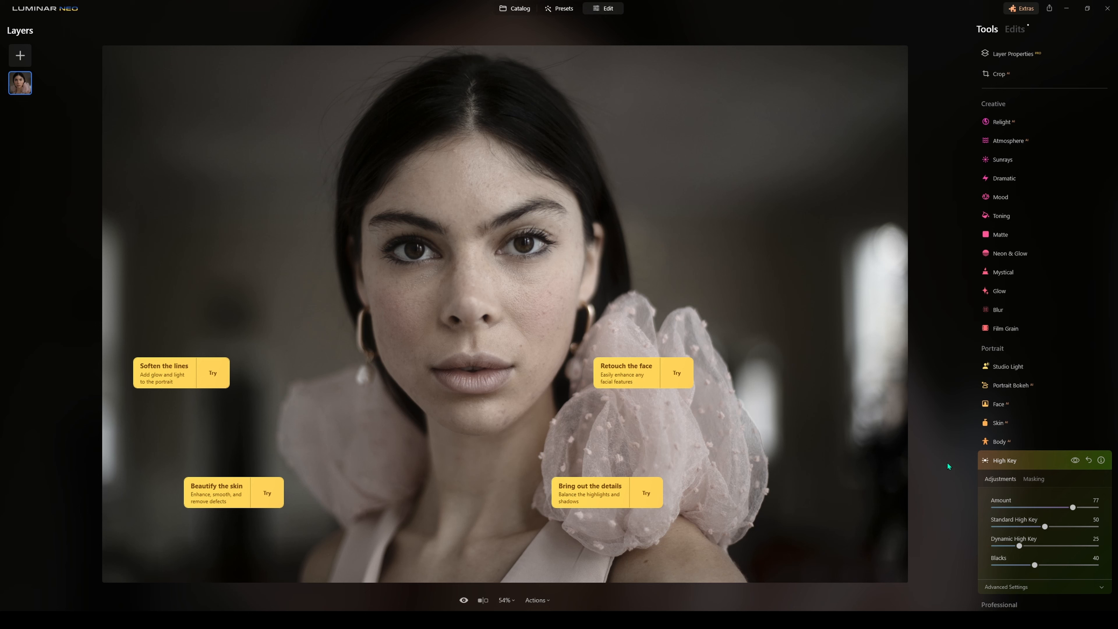
{"action": "left_click_drag", "start_coordinate": [1055, 527], "coordinate": [1057, 547]}
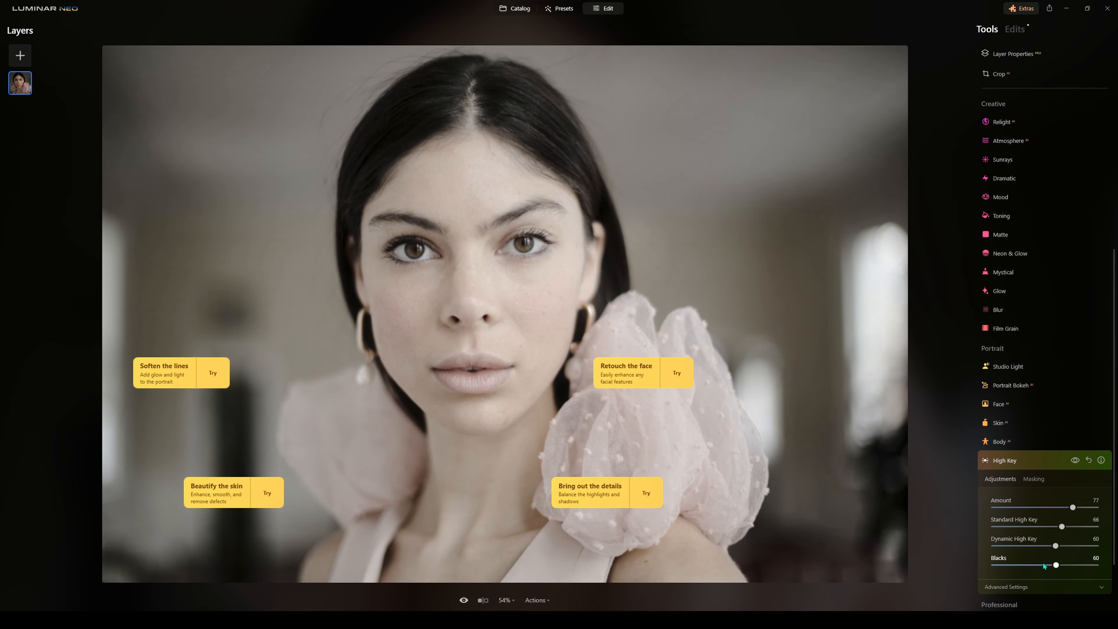
{"action": "left_click_drag", "start_coordinate": [1035, 566], "coordinate": [1011, 564]}
{"action": "scroll", "coordinate": [1047, 479], "scroll_direction": "down", "scroll_amount": 2}
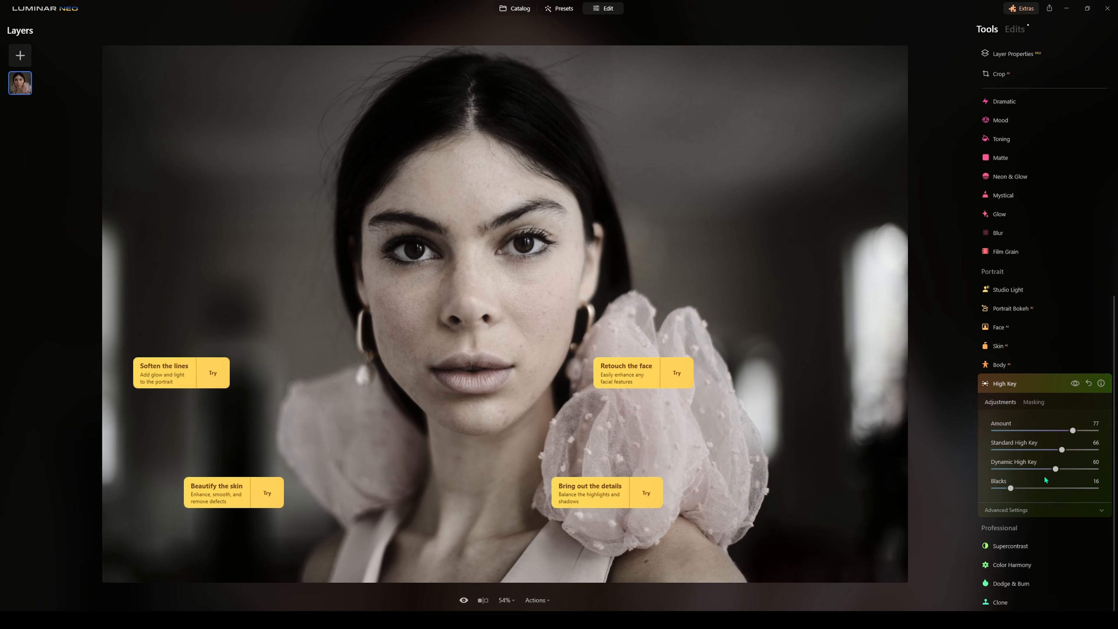
{"action": "left_click_drag", "start_coordinate": [1073, 431], "coordinate": [1075, 469]}
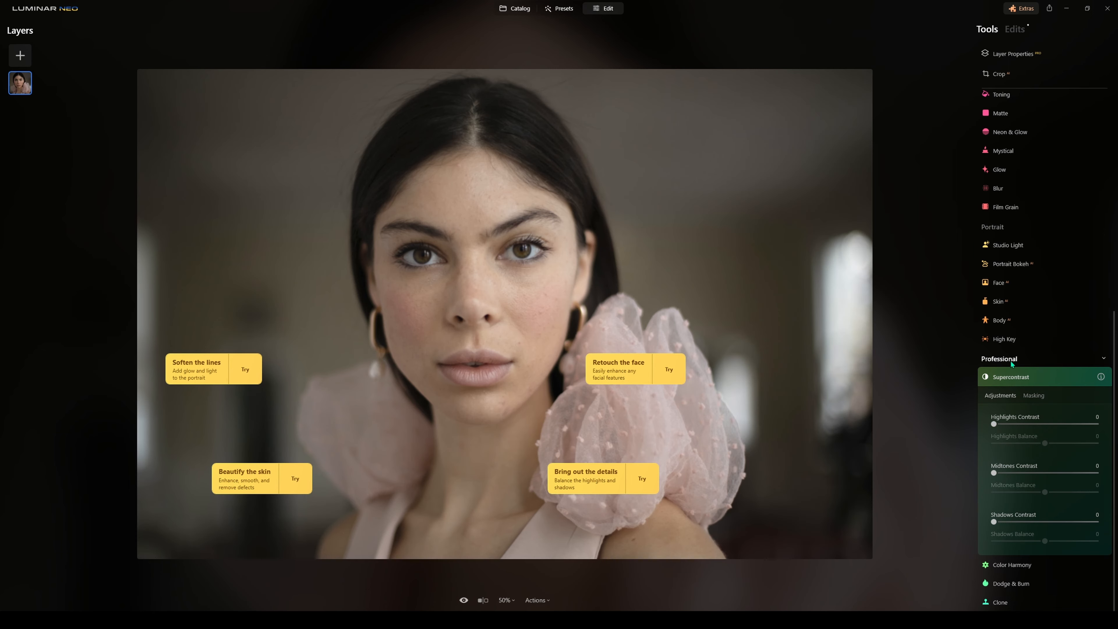
Use Supercontrast on the portrait to try out the highlights, midtones and shadows contrast
{"action": "left_click", "coordinate": [1012, 375]}
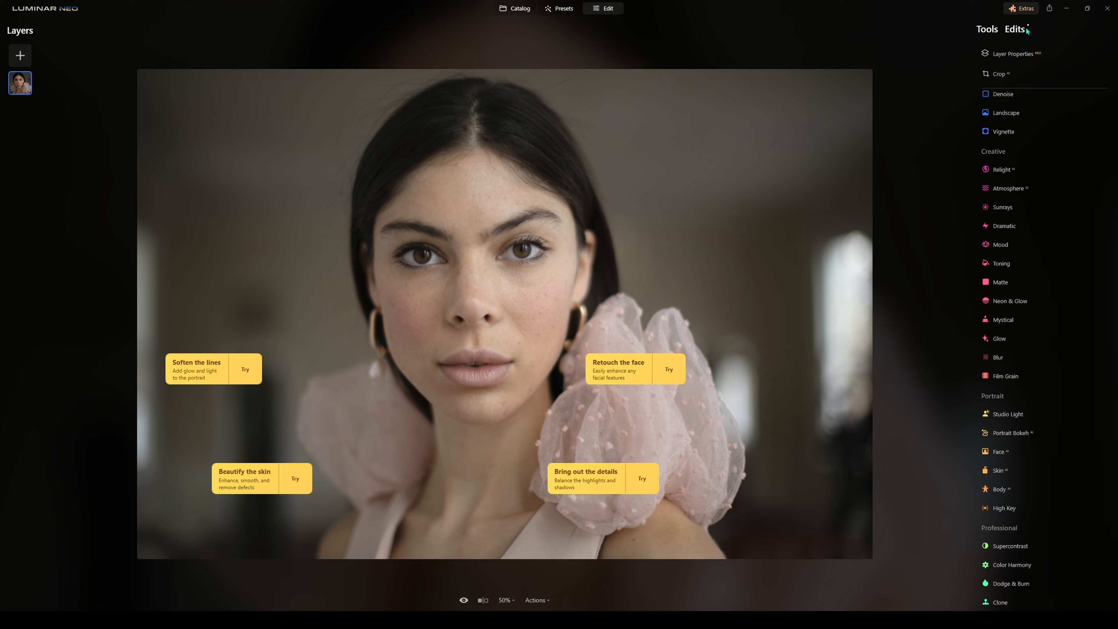
{"action": "left_click", "coordinate": [1008, 545]}
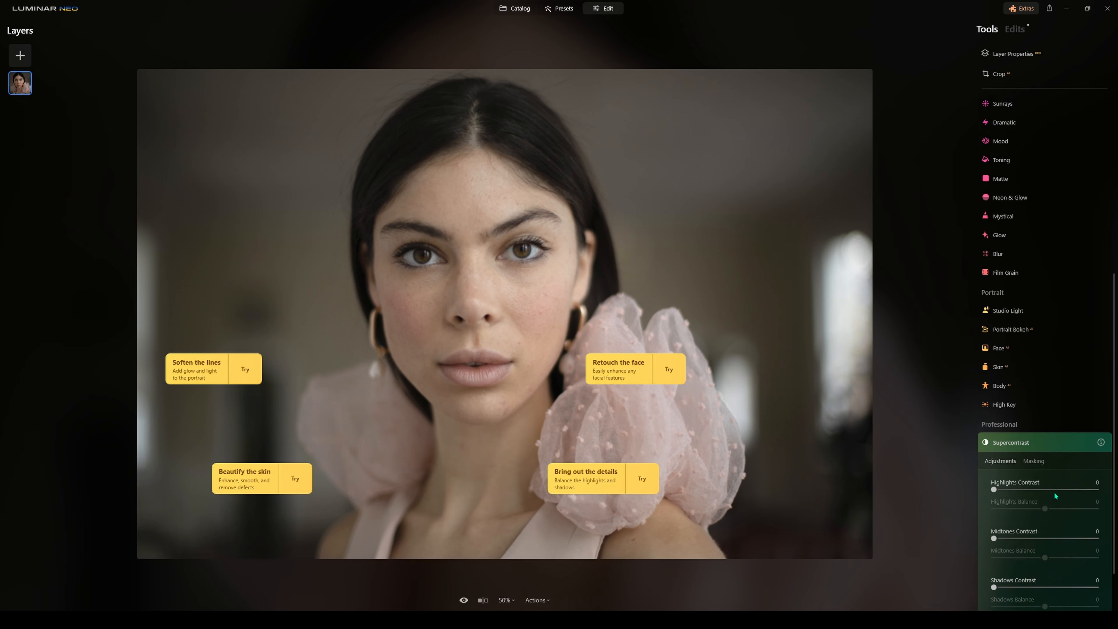
{"action": "mouse_move", "coordinate": [1102, 380]}
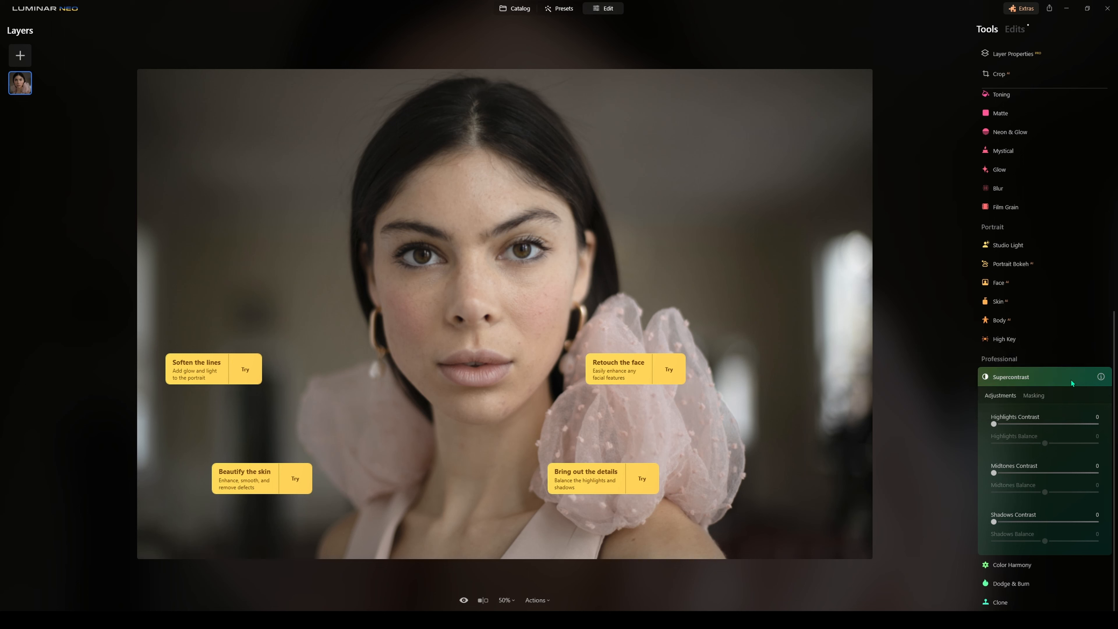
{"action": "mouse_move", "coordinate": [1000, 425]}
{"action": "left_mouse_down"}
{"action": "mouse_move", "coordinate": [1092, 425]}
{"action": "mouse_move", "coordinate": [991, 426]}
{"action": "left_mouse_up"}
{"action": "left_click_drag", "start_coordinate": [994, 473], "coordinate": [1043, 473]}
{"action": "left_click_drag", "start_coordinate": [995, 522], "coordinate": [1074, 491]}
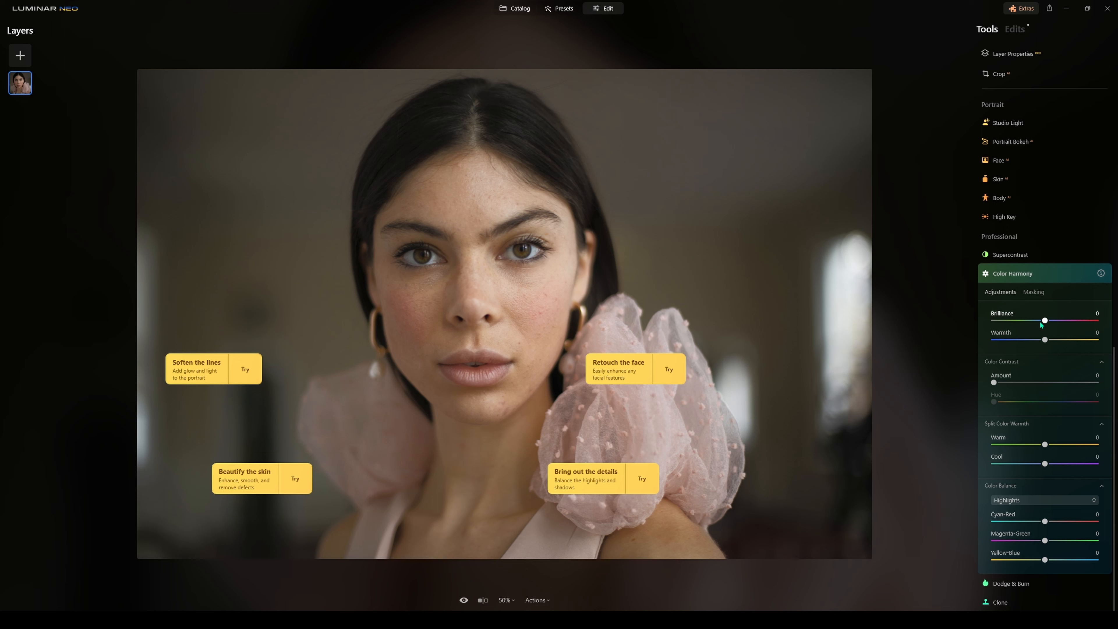
Try Color Harmony's Brilliance at 41 and a cooler Warmth on the portrait, resetting both to 0
{"action": "mouse_move", "coordinate": [1041, 321]}
{"action": "left_mouse_down"}
{"action": "mouse_move", "coordinate": [1064, 323]}
{"action": "mouse_move", "coordinate": [1035, 324]}
{"action": "left_mouse_up"}
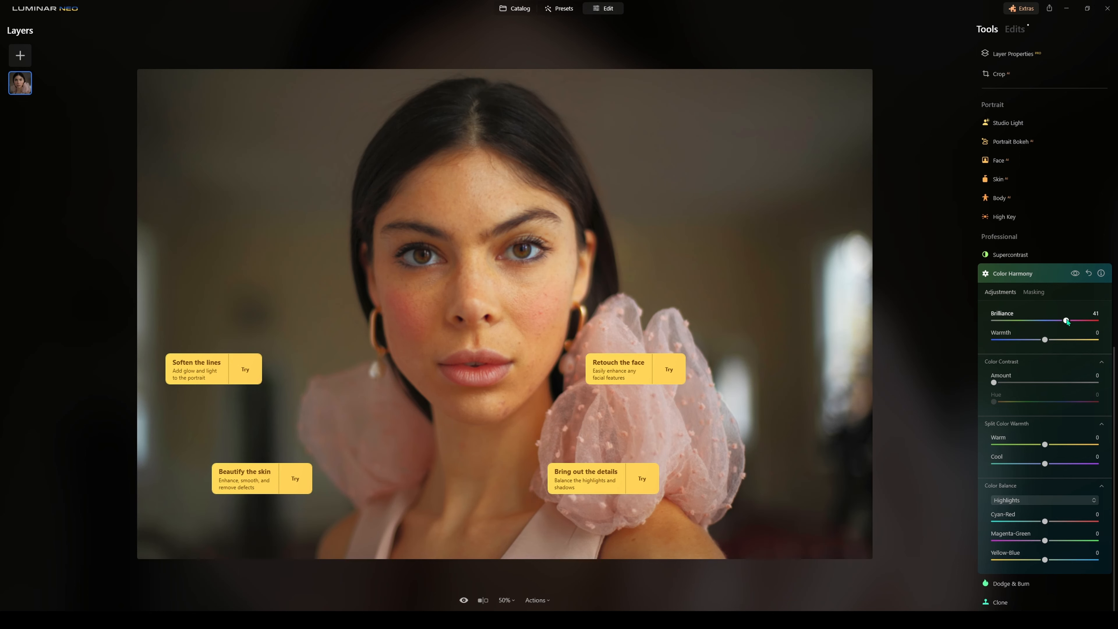
{"action": "left_click_drag", "start_coordinate": [1067, 322], "coordinate": [1046, 325]}
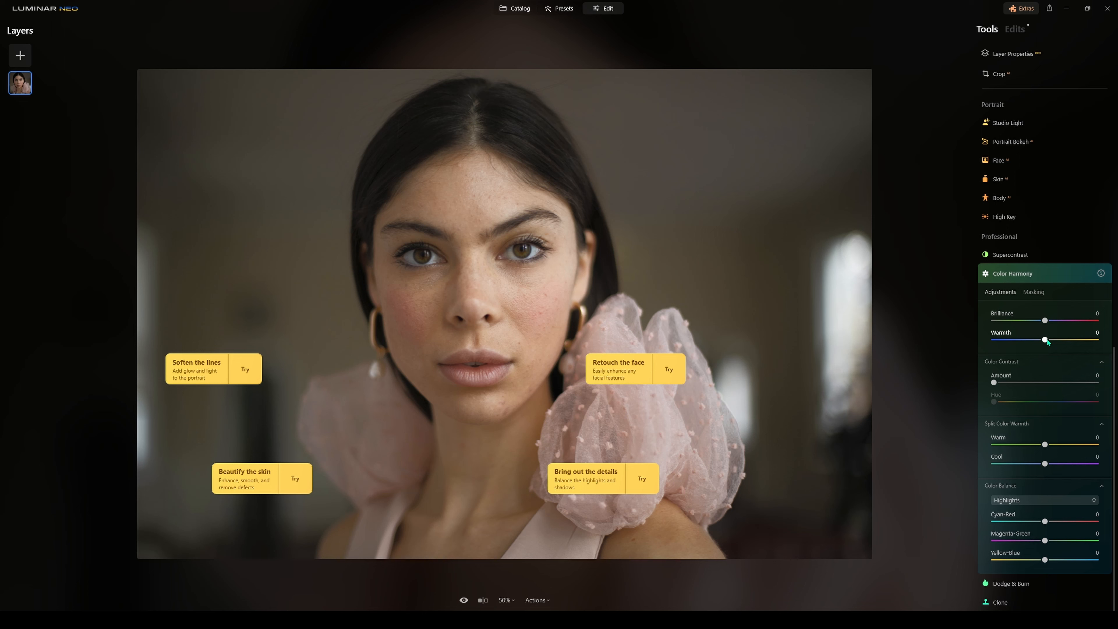
{"action": "left_click_drag", "start_coordinate": [1046, 340], "coordinate": [999, 343]}
{"action": "double_click", "coordinate": [998, 340]}
Set Color Harmony's Color Contrast Amount to 11 and the Split Color Warmth's Warm value to -5
{"action": "left_click_drag", "start_coordinate": [997, 383], "coordinate": [1007, 383]}
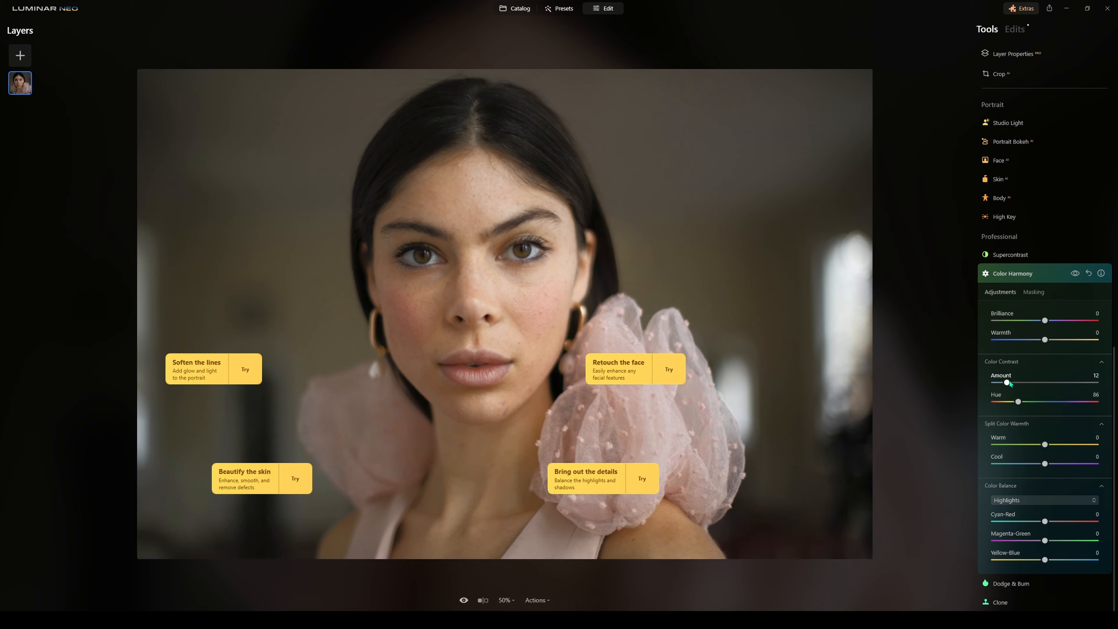
{"action": "mouse_move", "coordinate": [1010, 382]}
{"action": "left_mouse_down"}
{"action": "mouse_move", "coordinate": [995, 383]}
{"action": "mouse_move", "coordinate": [1007, 382]}
{"action": "left_mouse_up"}
{"action": "mouse_move", "coordinate": [1046, 445]}
{"action": "left_mouse_down"}
{"action": "mouse_move", "coordinate": [1092, 445]}
{"action": "mouse_move", "coordinate": [997, 447]}
{"action": "mouse_move", "coordinate": [1042, 445]}
{"action": "mouse_move", "coordinate": [1027, 464]}
{"action": "mouse_move", "coordinate": [1002, 464]}
{"action": "mouse_move", "coordinate": [1096, 465]}
{"action": "mouse_move", "coordinate": [1045, 464]}
{"action": "left_mouse_up"}
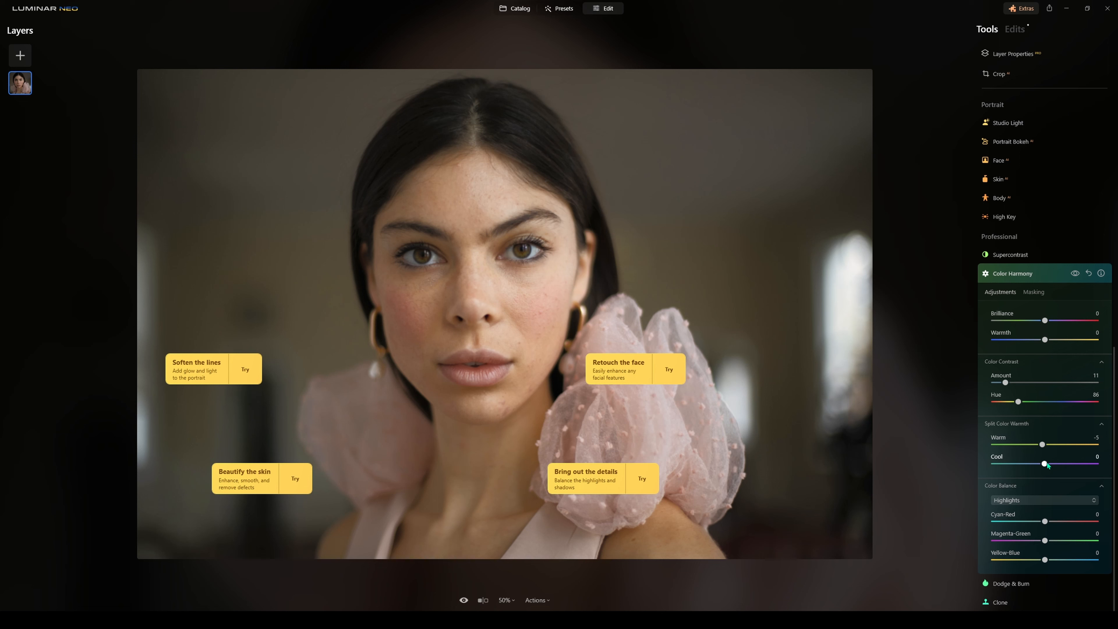
Set the Color Balance Yellow-Blue value for the Shadows to 24
{"action": "left_click", "coordinate": [1042, 501]}
{"action": "left_click", "coordinate": [1032, 507]}
{"action": "left_click", "coordinate": [1031, 503]}
{"action": "left_click", "coordinate": [1028, 517]}
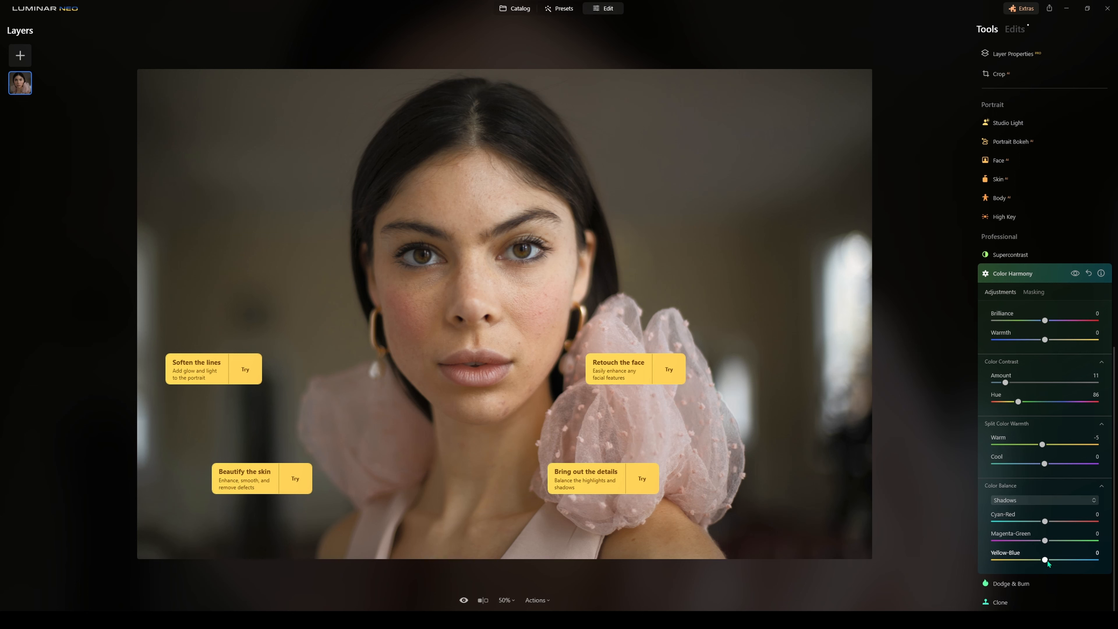
{"action": "left_click_drag", "start_coordinate": [1048, 563], "coordinate": [1059, 562]}
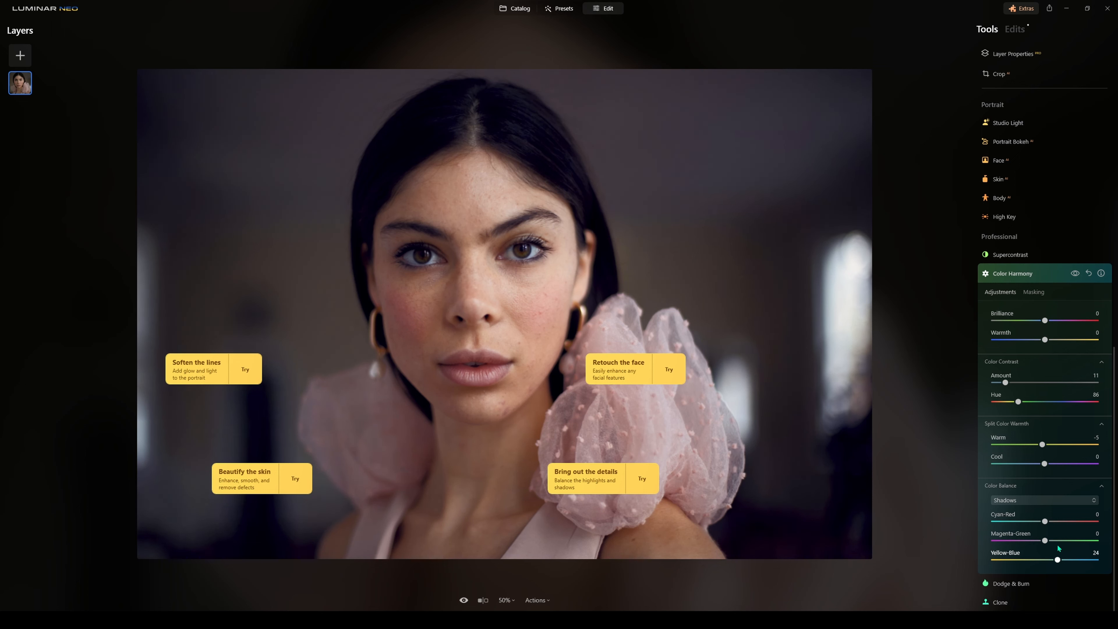
Set the Color Balance Yellow-Blue value for the Highlights to -11
{"action": "left_click", "coordinate": [1045, 503]}
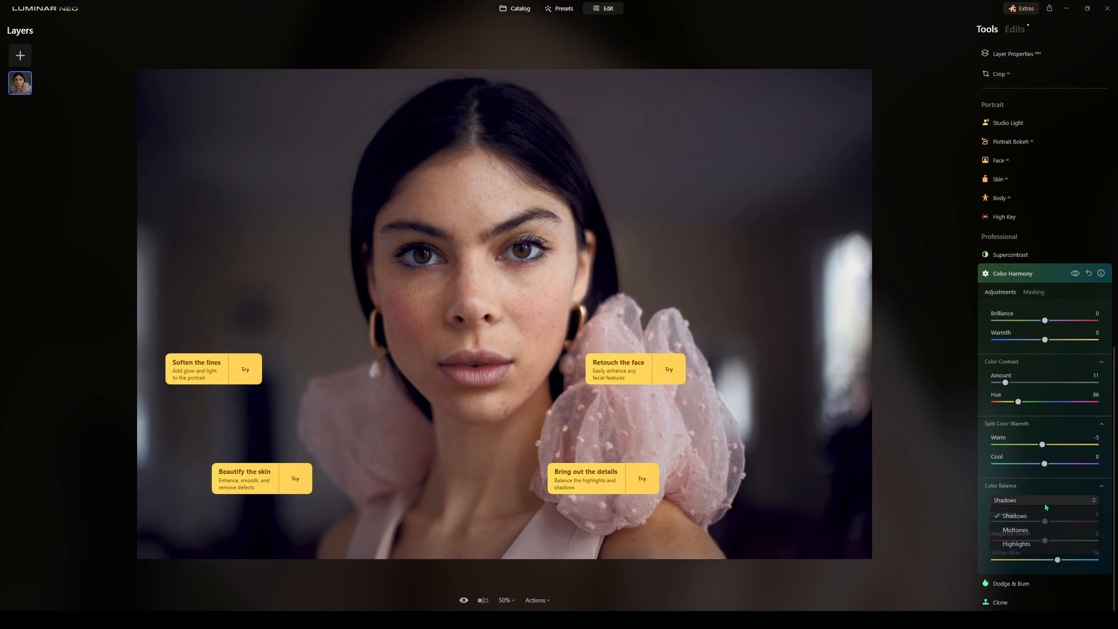
{"action": "left_click", "coordinate": [1031, 544]}
{"action": "left_click_drag", "start_coordinate": [1044, 561], "coordinate": [1034, 561]}
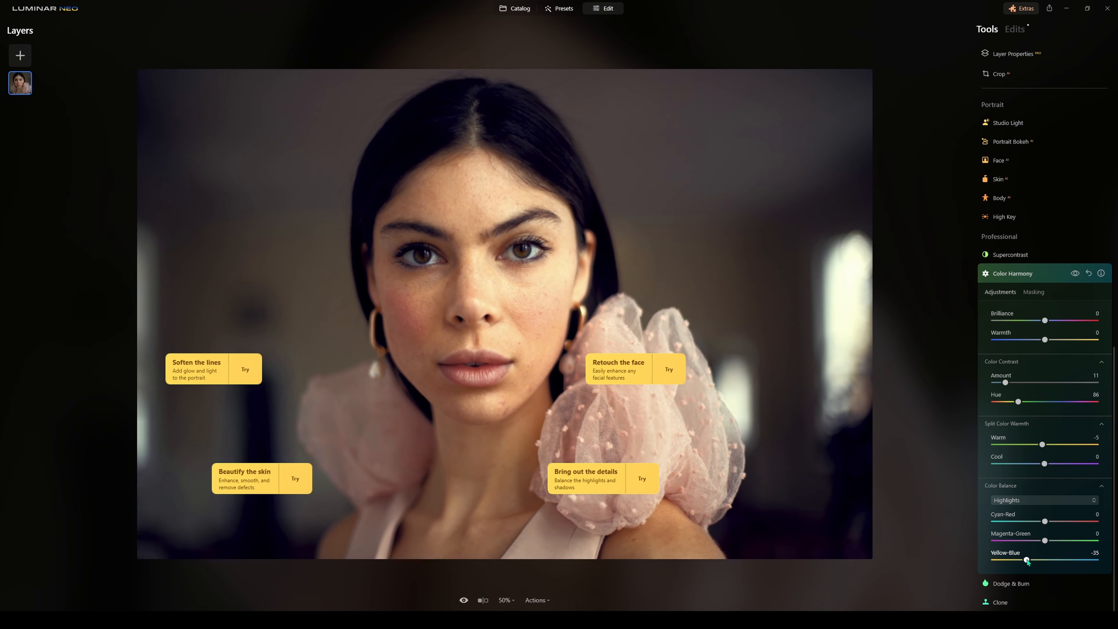
{"action": "left_click_drag", "start_coordinate": [1035, 560], "coordinate": [1040, 561]}
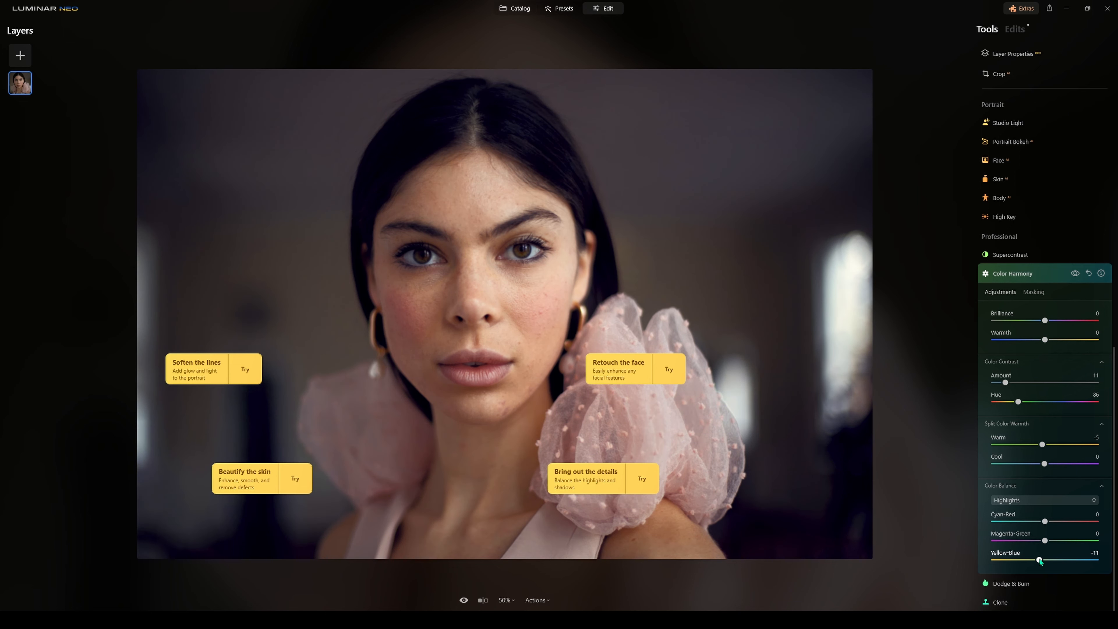
Lower the Split Color Warmth's Warm value slightly and compare the portrait with and without Color Harmony
{"action": "left_click_drag", "start_coordinate": [1042, 444], "coordinate": [1037, 445]}
{"action": "left_click", "coordinate": [1075, 273]}
{"action": "left_click", "coordinate": [1076, 274]}
{"action": "left_click", "coordinate": [1075, 273]}
{"action": "left_click", "coordinate": [1075, 274]}
Lighten the woman's right cheek with Dodge & Burn at Amount 59, using a Lighten brush of size 68 and softness 100
{"action": "left_click", "coordinate": [1092, 584]}
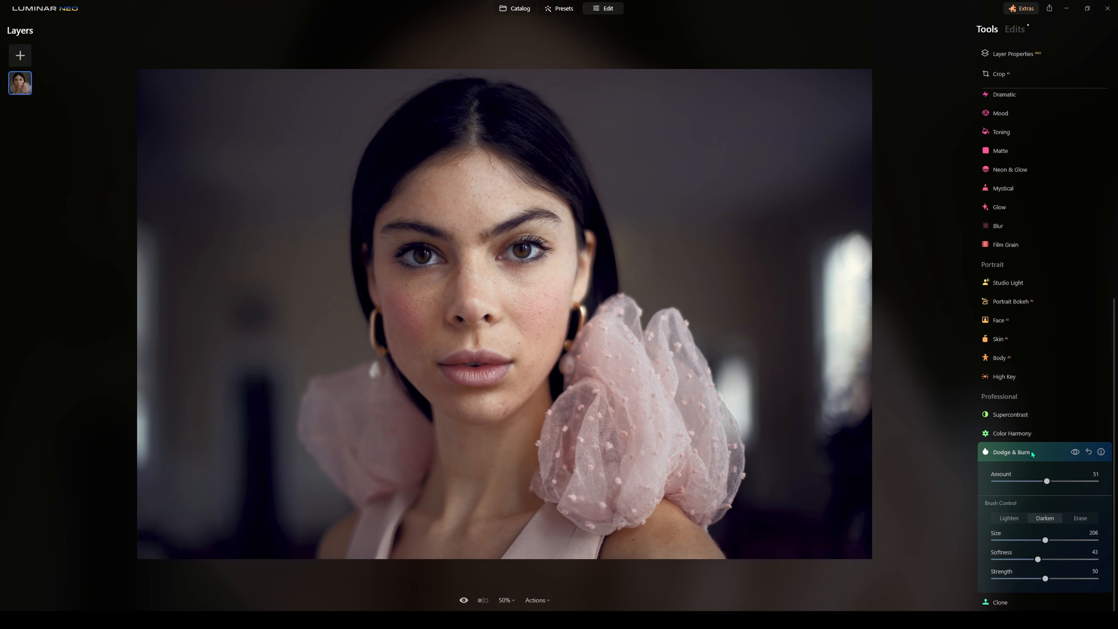
{"action": "left_click", "coordinate": [1016, 521]}
{"action": "left_click", "coordinate": [1038, 523]}
{"action": "left_click", "coordinate": [1055, 481]}
{"action": "left_click", "coordinate": [1009, 519]}
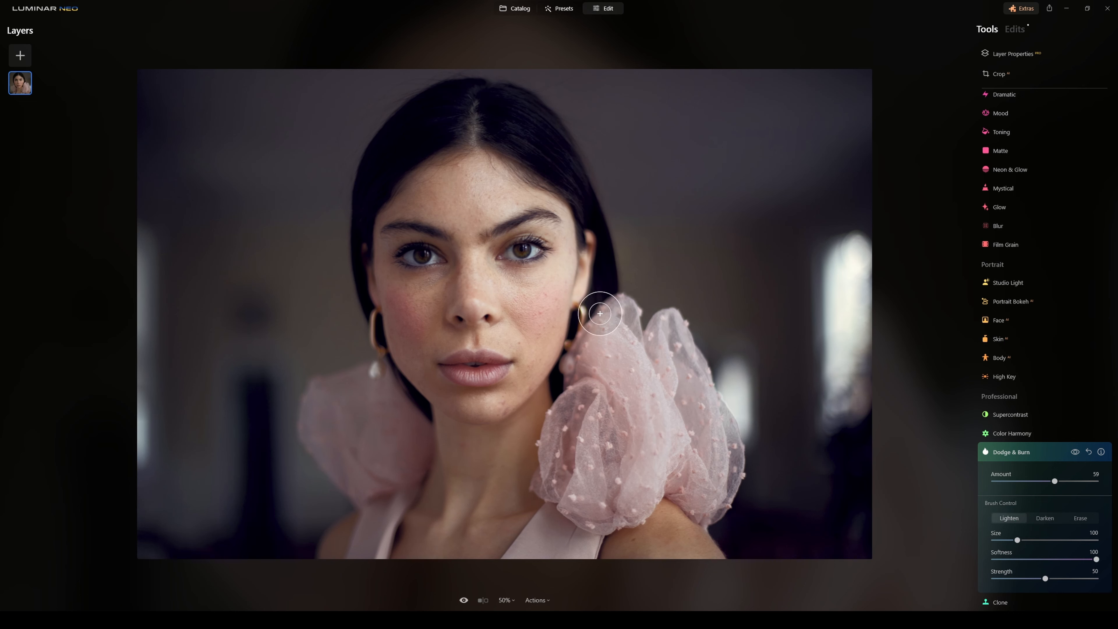
{"action": "scroll", "coordinate": [629, 305], "scroll_direction": "down", "scroll_amount": 1}
{"action": "scroll", "coordinate": [580, 322], "scroll_direction": "up", "scroll_amount": 1}
{"action": "left_click_drag", "start_coordinate": [1018, 540], "coordinate": [1009, 540]}
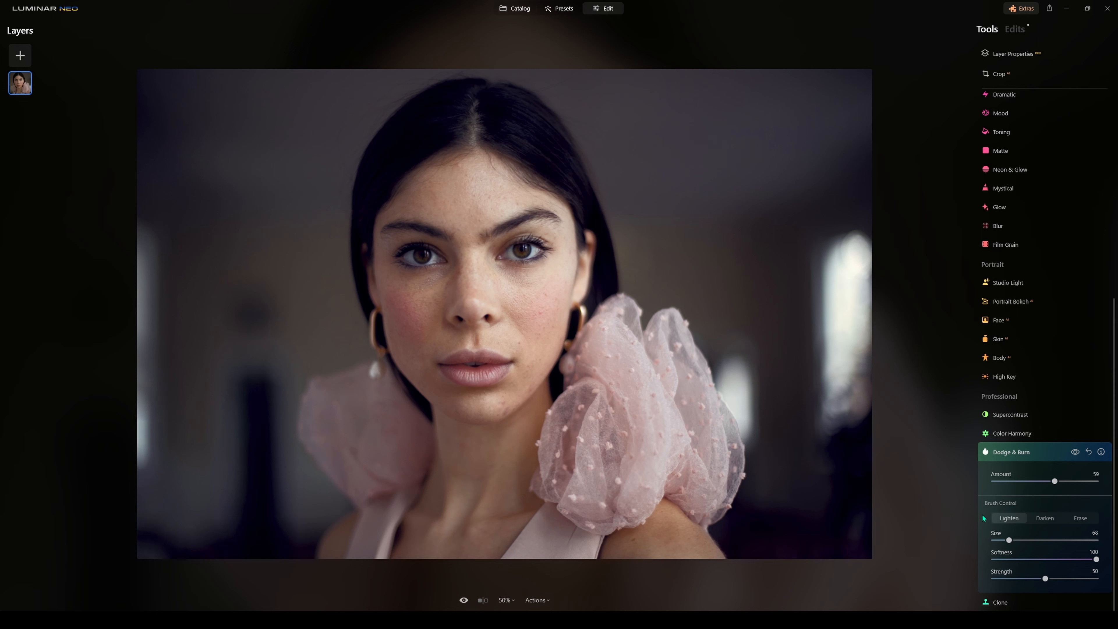
{"action": "left_click", "coordinate": [1008, 518]}
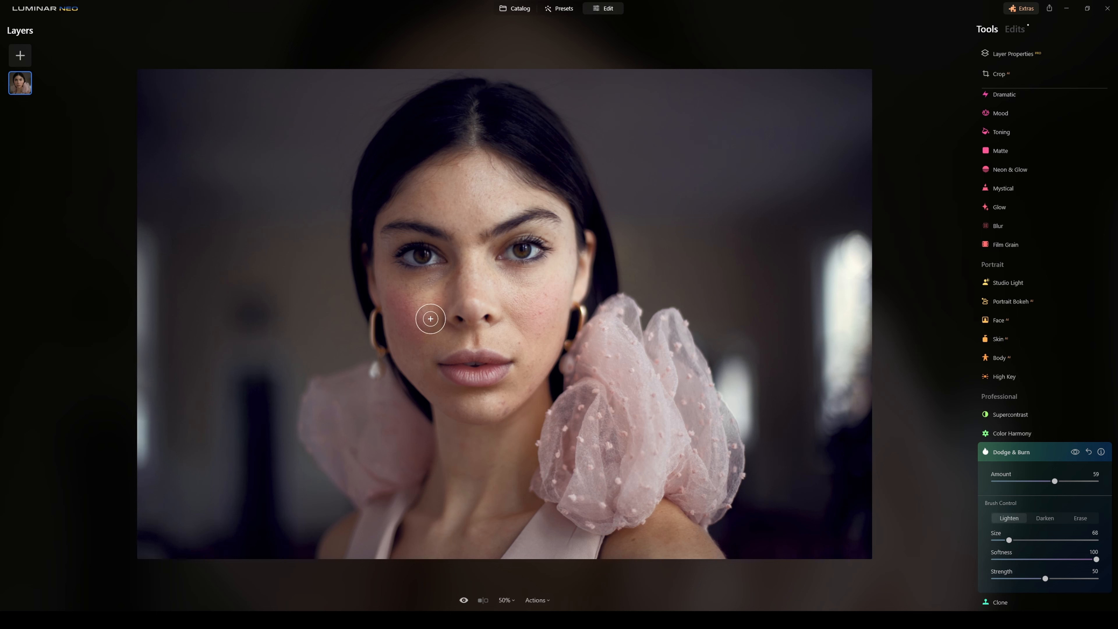
{"action": "mouse_move", "coordinate": [427, 361]}
{"action": "left_mouse_down"}
{"action": "mouse_move", "coordinate": [407, 347]}
{"action": "mouse_move", "coordinate": [392, 290]}
{"action": "mouse_move", "coordinate": [399, 362]}
{"action": "left_mouse_up"}
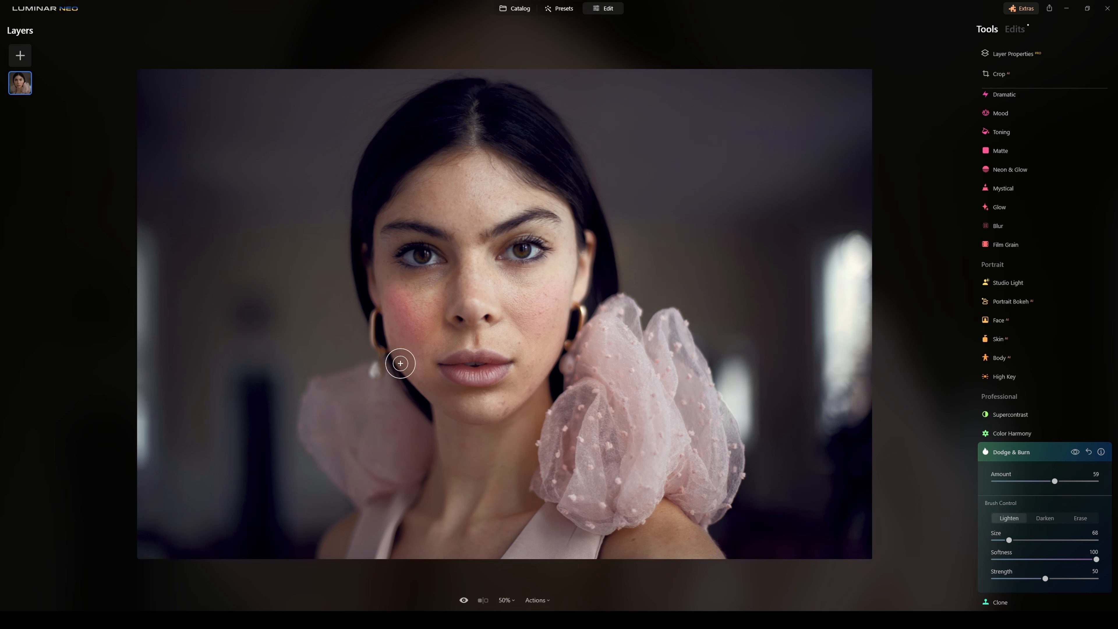
Darken the same cheek with the Dodge & Burn Darken brush at size 167
{"action": "left_click", "coordinate": [1045, 518]}
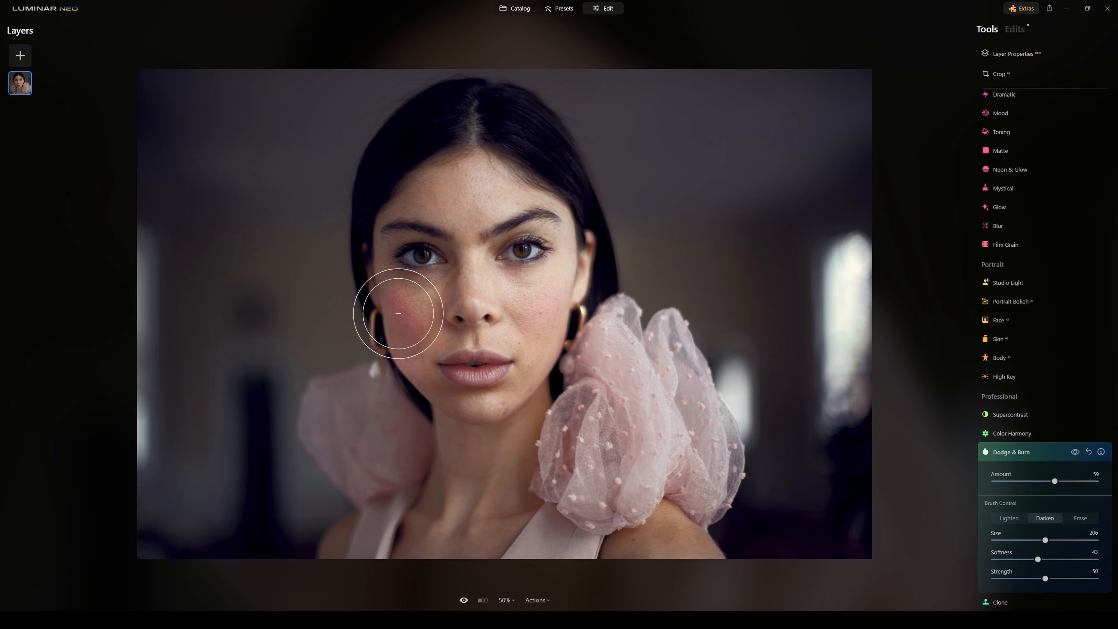
{"action": "key", "text": "ctrl+minus"}
{"action": "key", "text": "ctrl+0"}
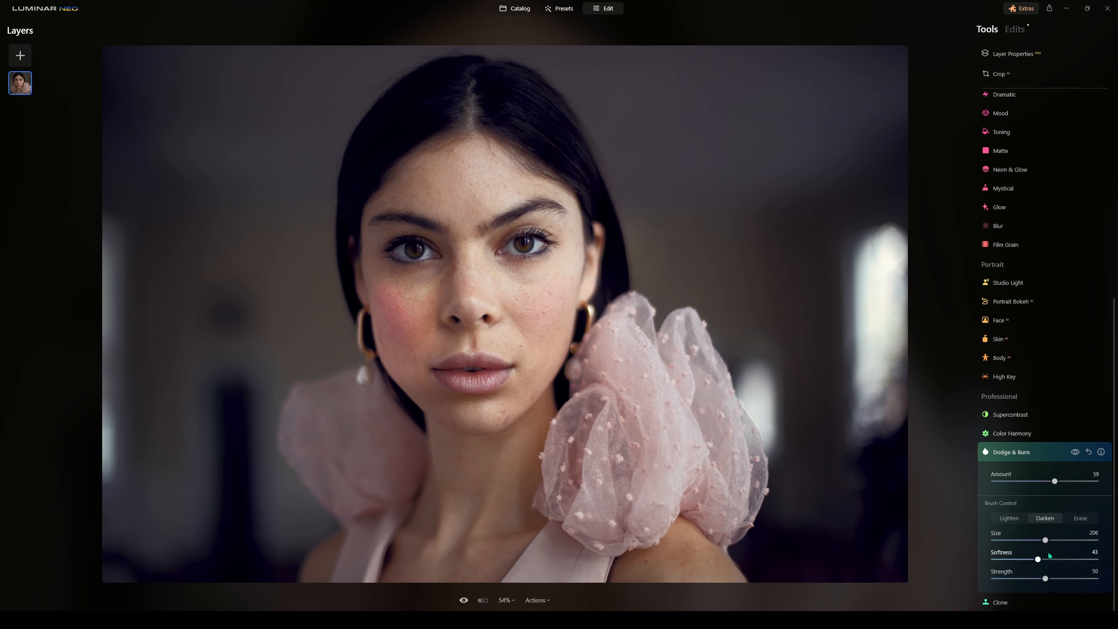
{"action": "left_click_drag", "start_coordinate": [1042, 540], "coordinate": [1035, 540]}
{"action": "left_click_drag", "start_coordinate": [417, 317], "coordinate": [410, 357]}
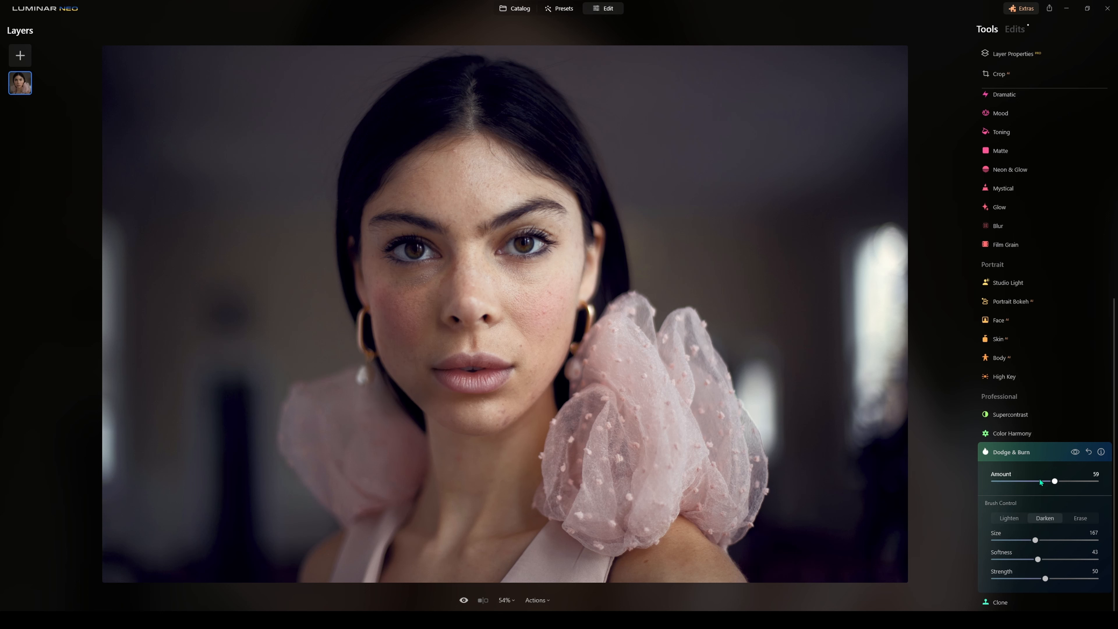
Reset the Dodge & Burn adjustments on the portrait and lower the tool's Amount
{"action": "left_click", "coordinate": [1089, 456]}
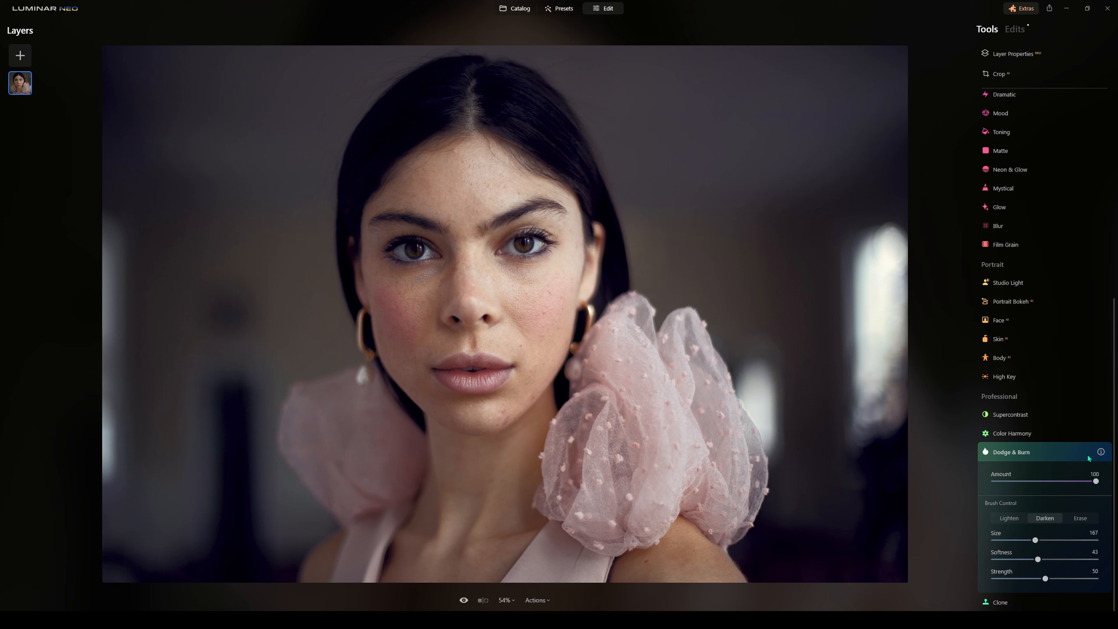
{"action": "left_click_drag", "start_coordinate": [1071, 480], "coordinate": [1048, 482]}
Clone clear skin from beside the chin over the blemishes on the woman's chin, using a brush of size 119
{"action": "left_click", "coordinate": [1001, 603]}
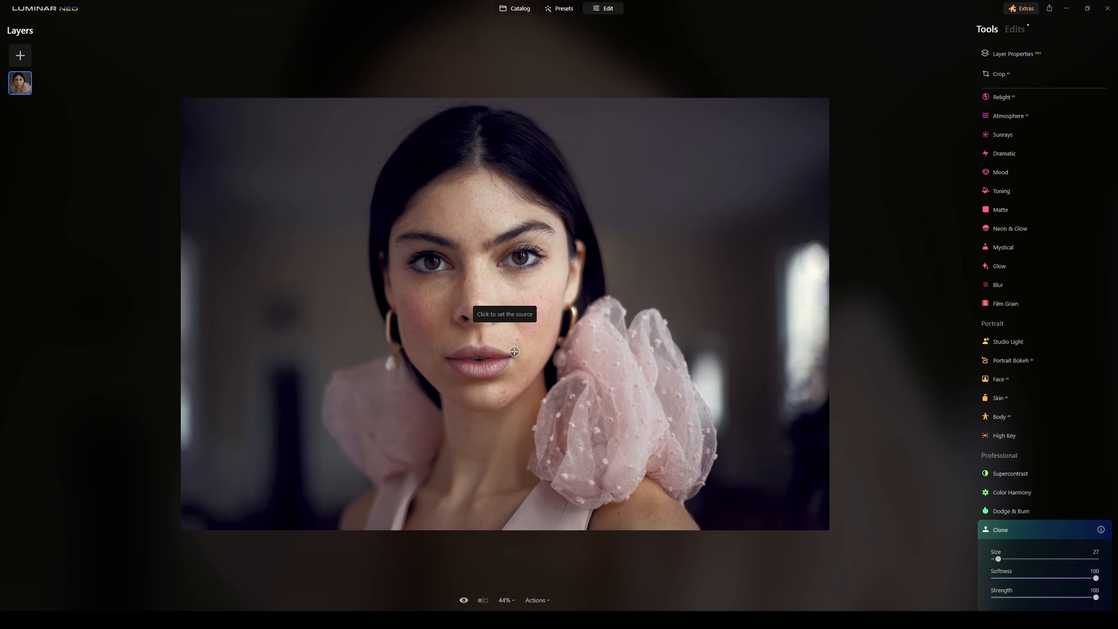
{"action": "scroll", "coordinate": [512, 387], "scroll_direction": "up", "scroll_amount": 5}
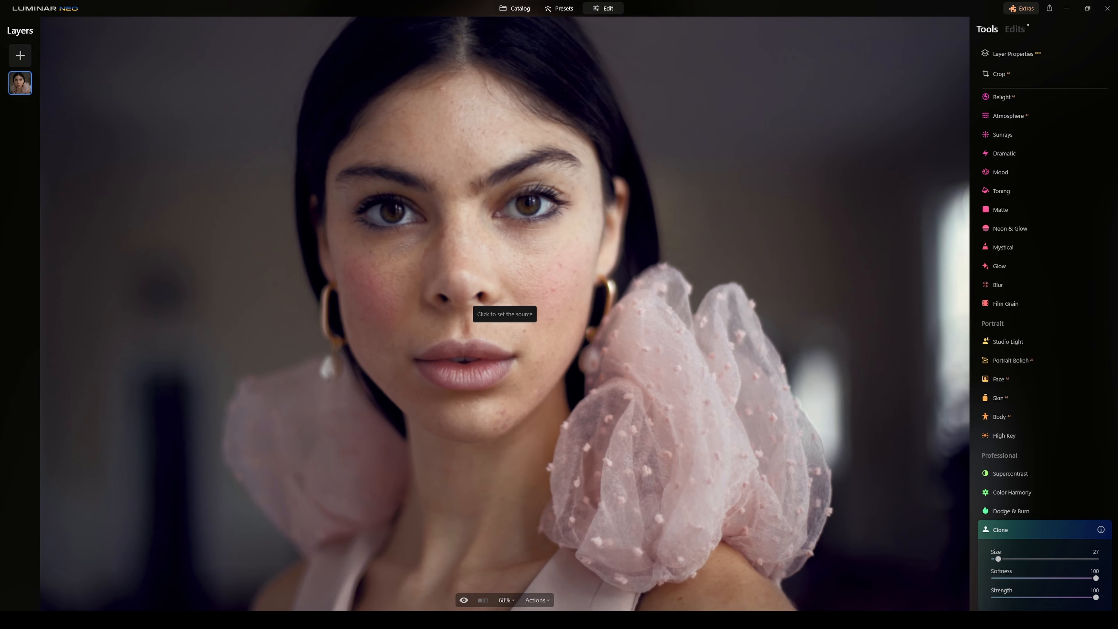
{"action": "scroll", "coordinate": [511, 388], "scroll_direction": "up", "scroll_amount": 5}
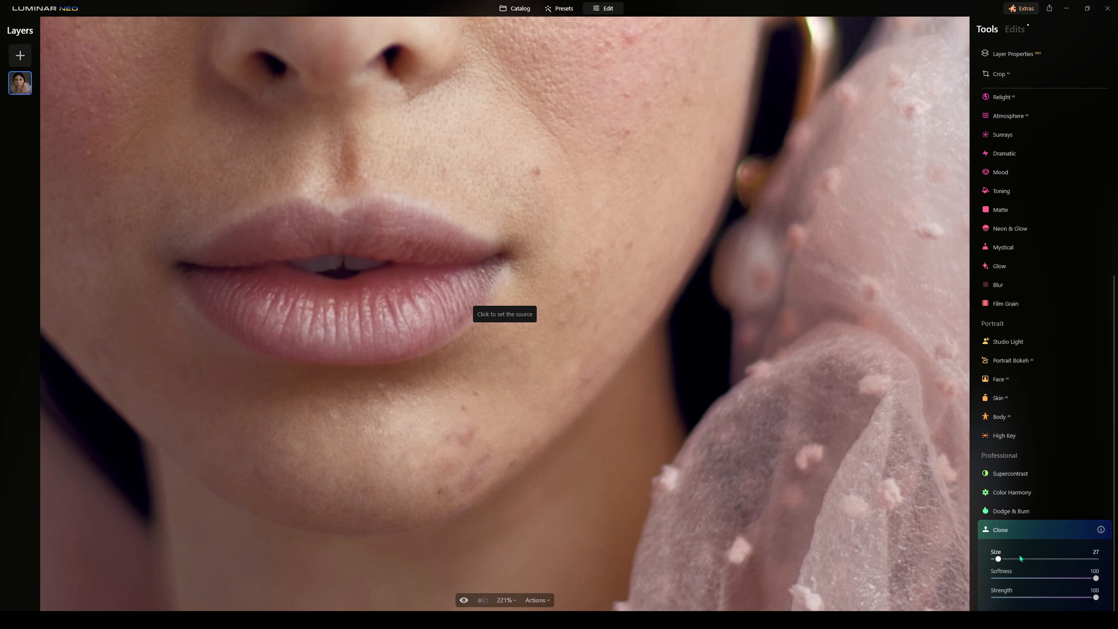
{"action": "left_click", "coordinate": [1021, 557]}
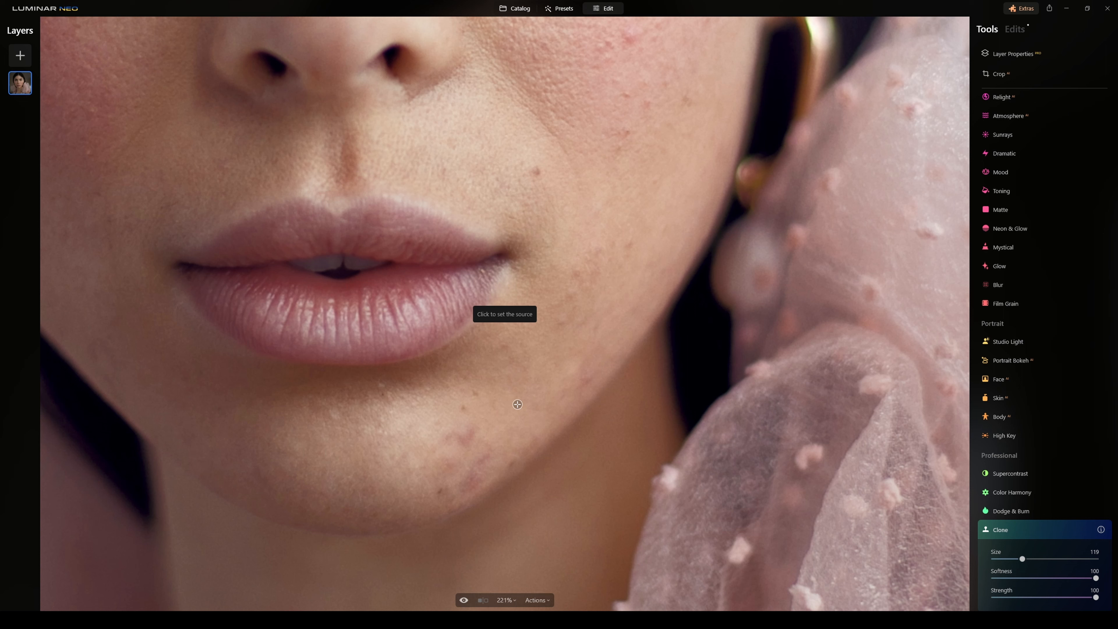
{"action": "left_click", "coordinate": [517, 403]}
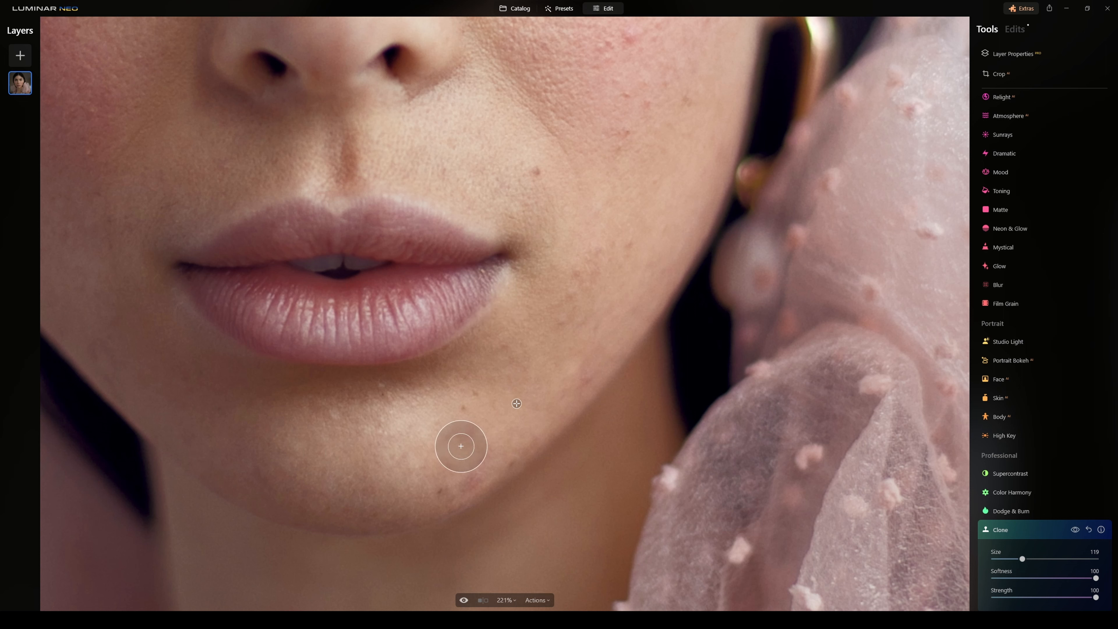
{"action": "mouse_move", "coordinate": [460, 436]}
{"action": "left_mouse_down"}
{"action": "mouse_move", "coordinate": [435, 510]}
{"action": "mouse_move", "coordinate": [450, 472]}
{"action": "mouse_move", "coordinate": [475, 470]}
{"action": "left_mouse_up"}
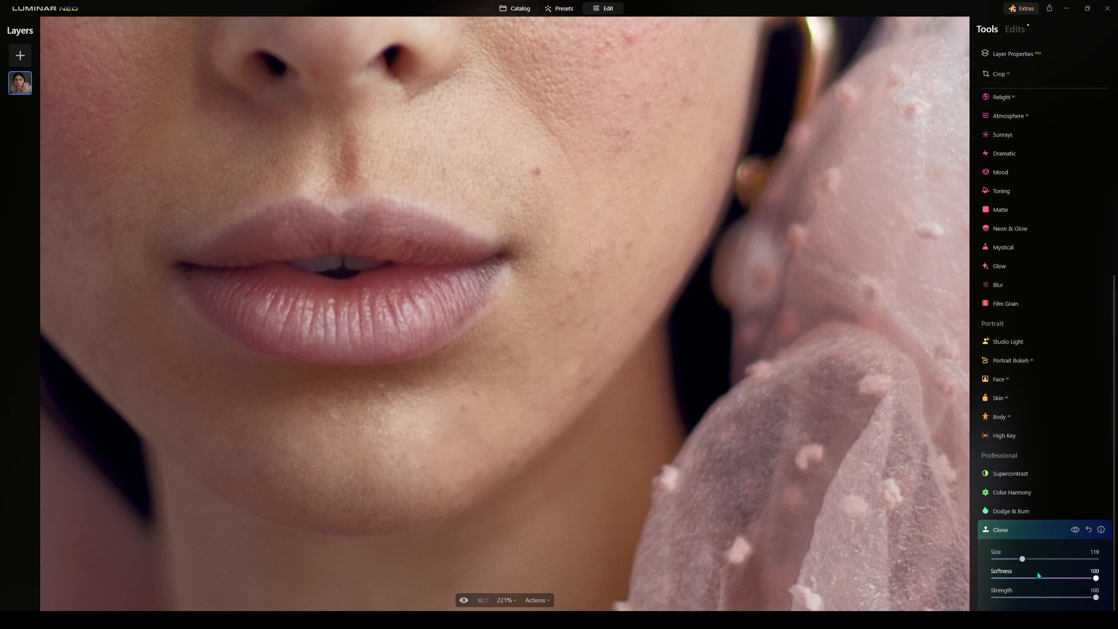
Set the Clone brush's Softness to 84 and Strength to 91, and fit the whole portrait in view
{"action": "mouse_move", "coordinate": [1096, 579]}
{"action": "left_mouse_down"}
{"action": "mouse_move", "coordinate": [1001, 583]}
{"action": "mouse_move", "coordinate": [1089, 578]}
{"action": "mouse_move", "coordinate": [1080, 578]}
{"action": "left_mouse_up"}
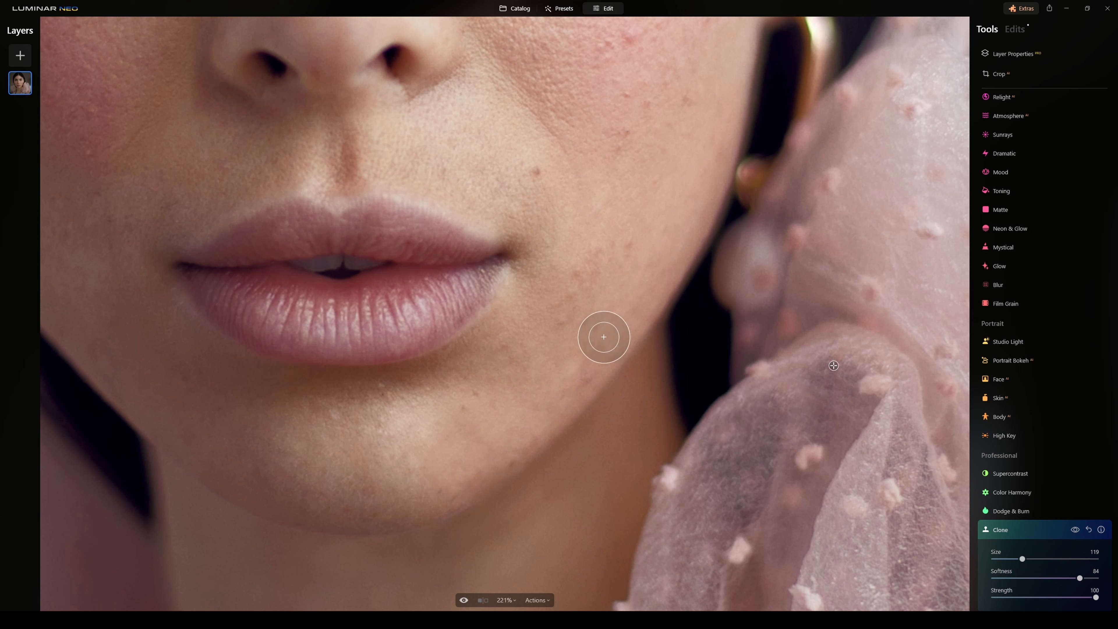
{"action": "mouse_move", "coordinate": [1095, 597]}
{"action": "left_mouse_down"}
{"action": "mouse_move", "coordinate": [1048, 598]}
{"action": "mouse_move", "coordinate": [1089, 598]}
{"action": "left_mouse_up"}
{"action": "key", "text": "ctrl+0"}
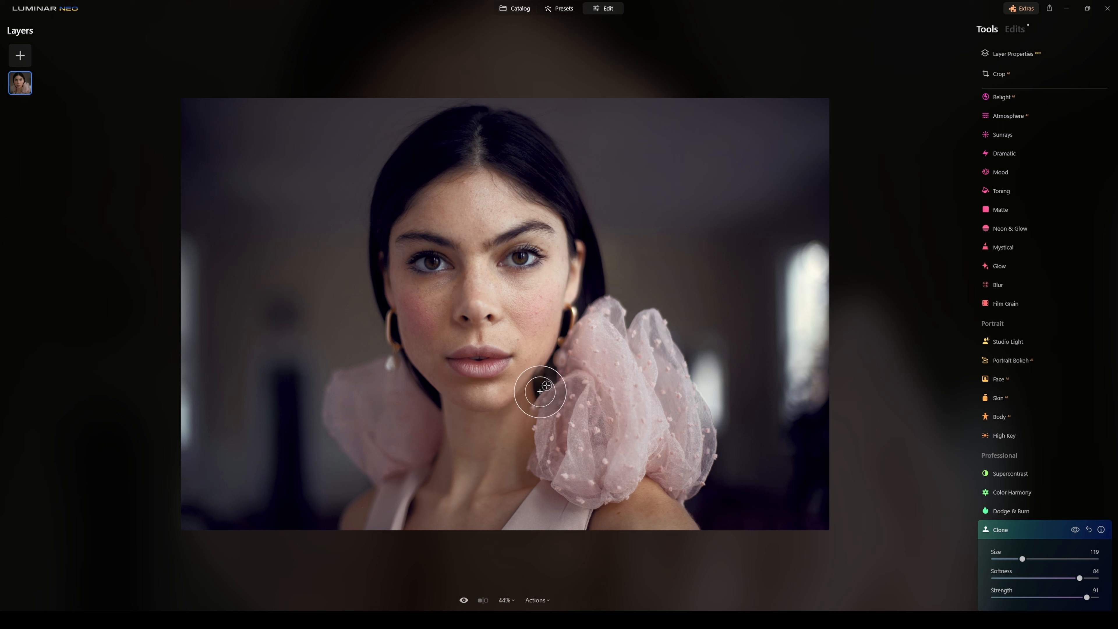
Review the list of applied edits and raise the Exposure of the existing Develop edit to 1.15
{"action": "left_click", "coordinate": [1001, 28]}
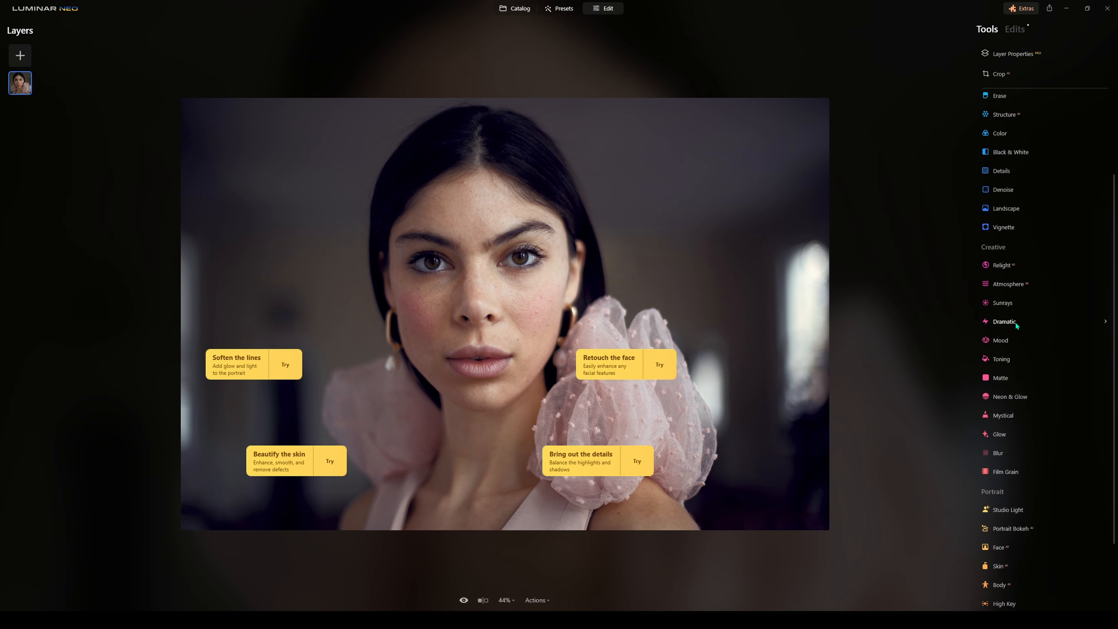
{"action": "left_click", "coordinate": [1013, 28]}
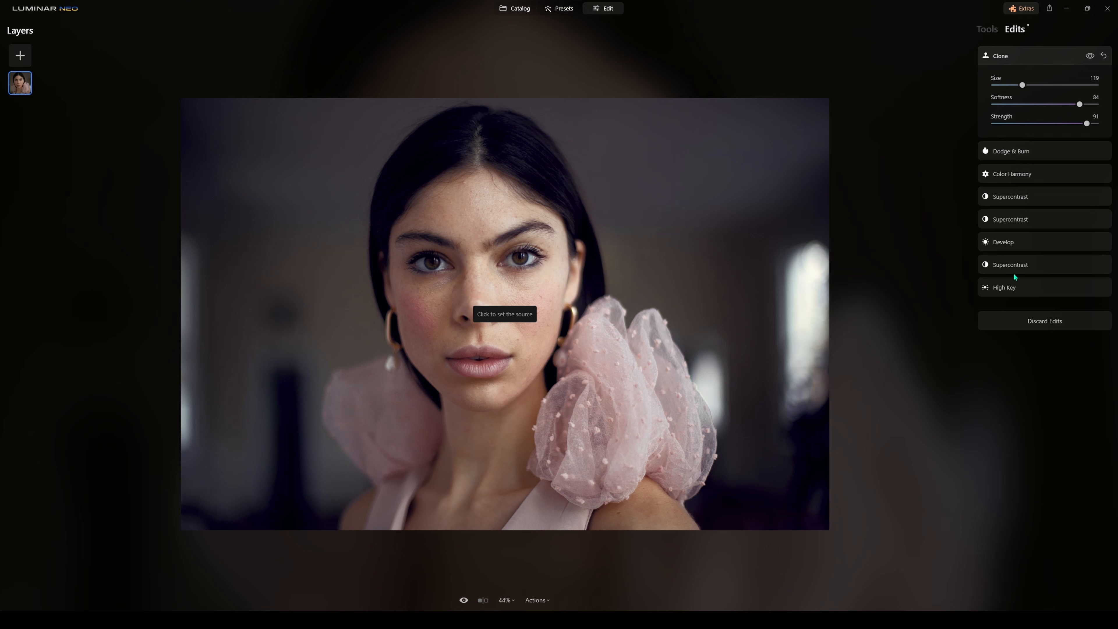
{"action": "left_click", "coordinate": [1011, 241]}
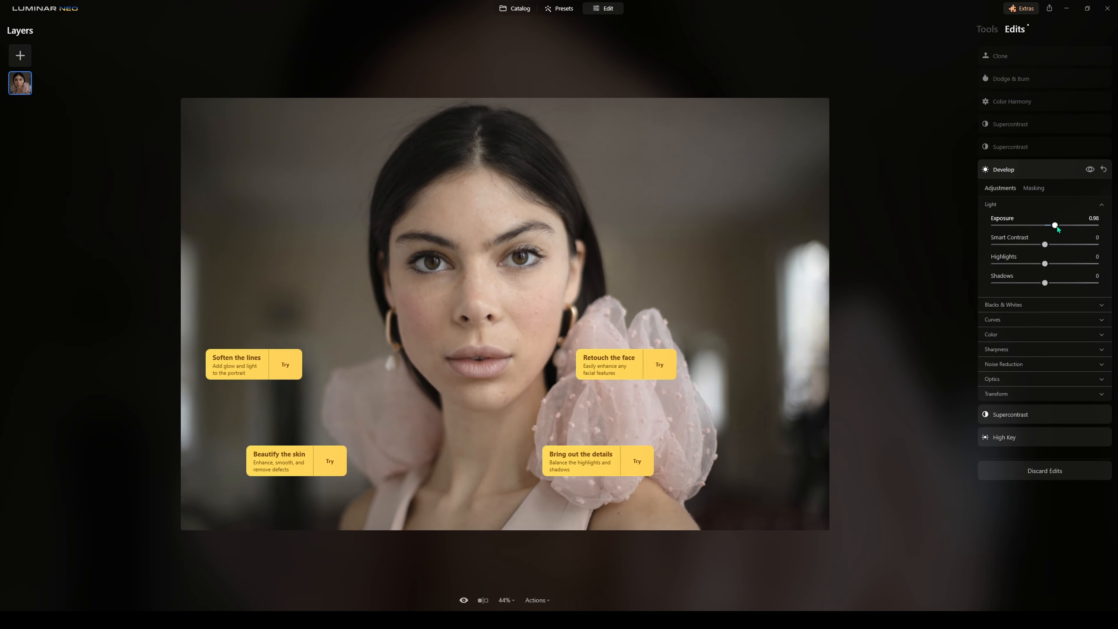
{"action": "left_click_drag", "start_coordinate": [1055, 228], "coordinate": [1056, 228]}
{"action": "left_click_drag", "start_coordinate": [1059, 229], "coordinate": [1059, 229]}
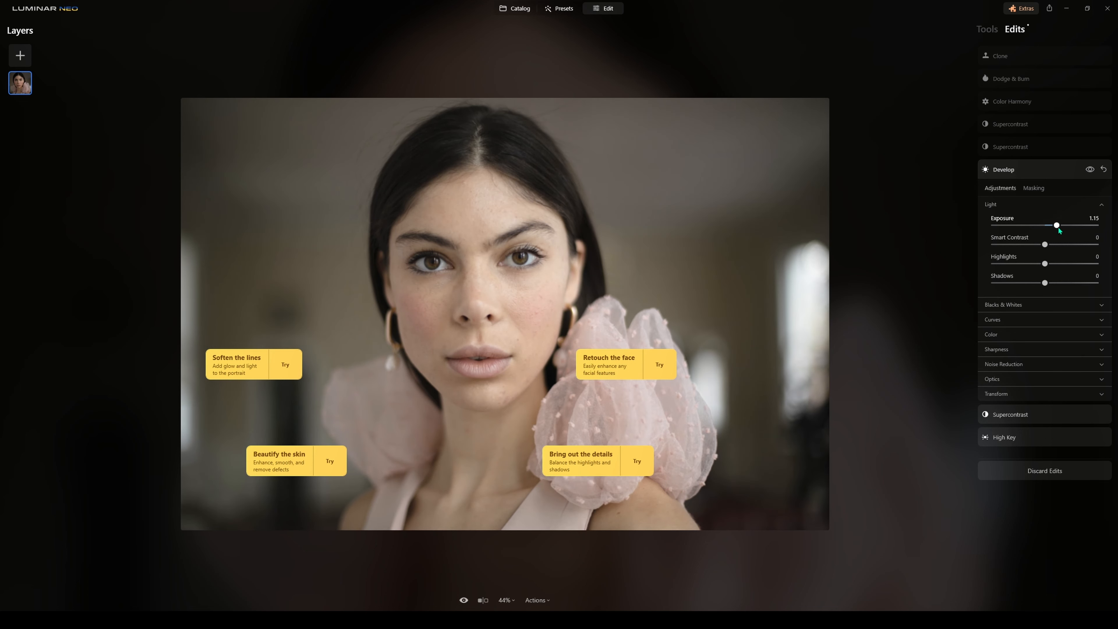
{"action": "left_click", "coordinate": [1056, 173]}
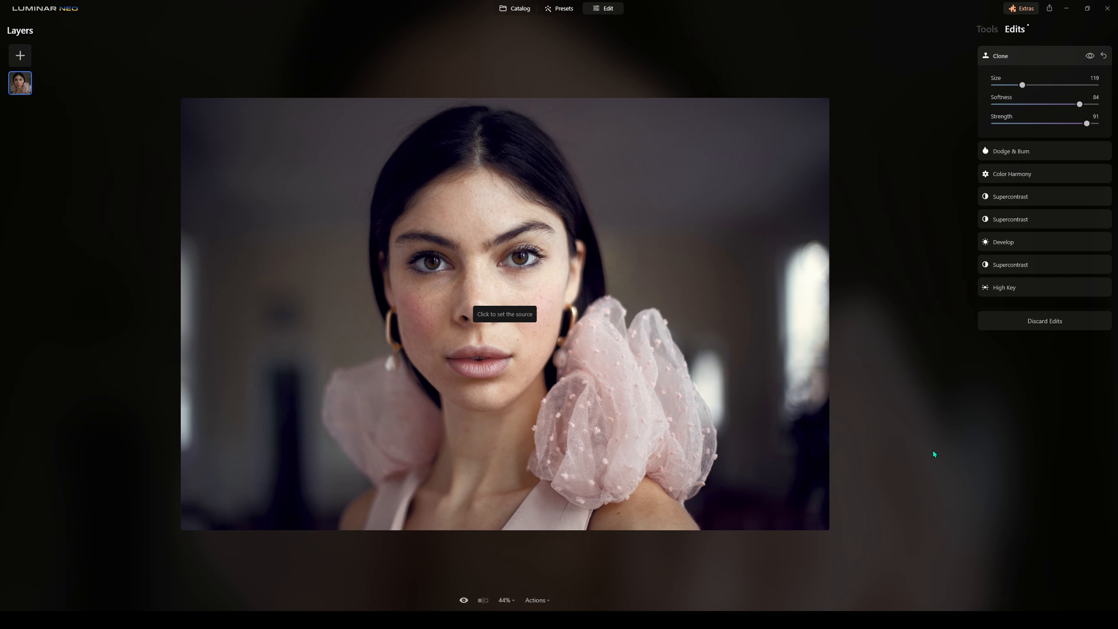
Discard all edits on the portrait, go back to the Color Harmony entry in the edit history and reset it
{"action": "left_click", "coordinate": [1050, 325]}
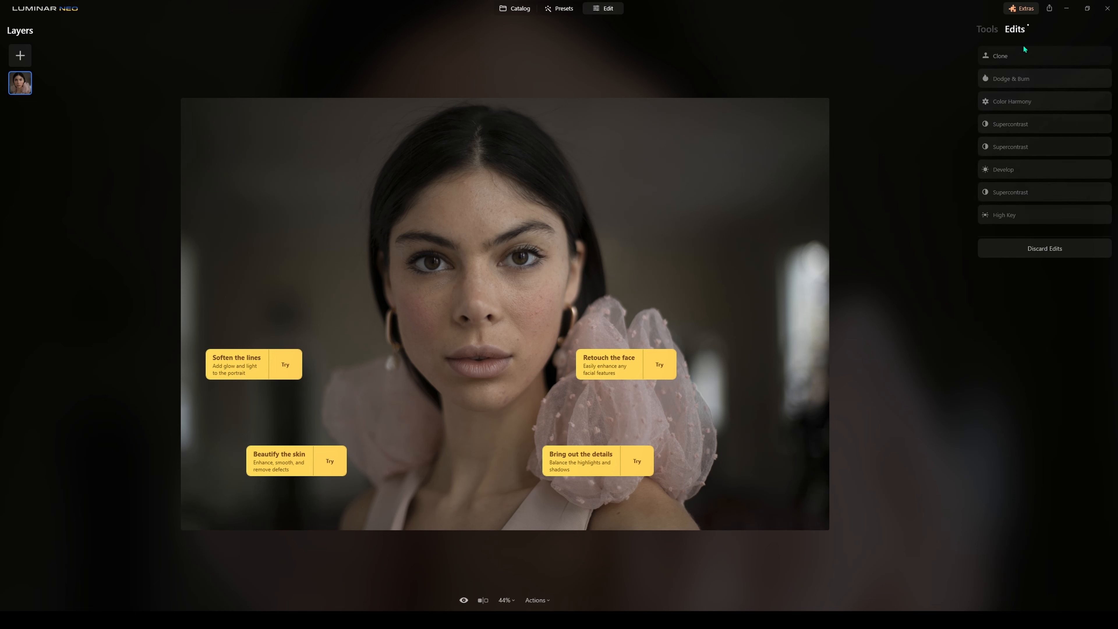
{"action": "left_click", "coordinate": [1016, 30]}
{"action": "left_click", "coordinate": [1074, 102]}
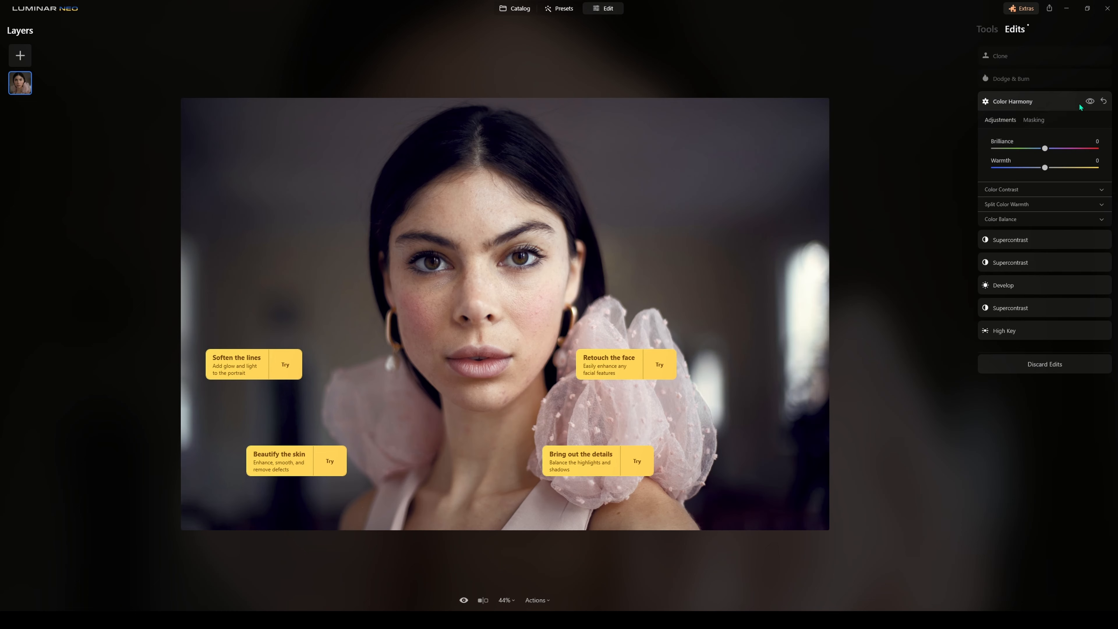
{"action": "left_click", "coordinate": [1104, 103]}
{"action": "left_click", "coordinate": [1077, 126]}
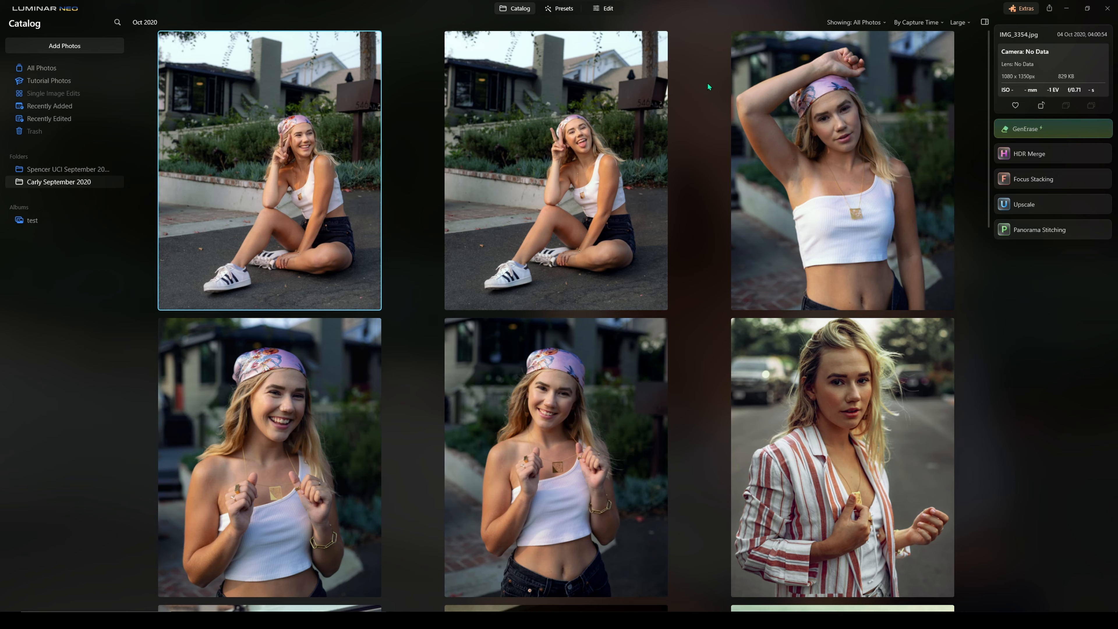
Browse the catalog photos and bring the photo of the woman sitting on the road into the editor
{"action": "scroll", "coordinate": [704, 88], "scroll_direction": "down", "scroll_amount": 3}
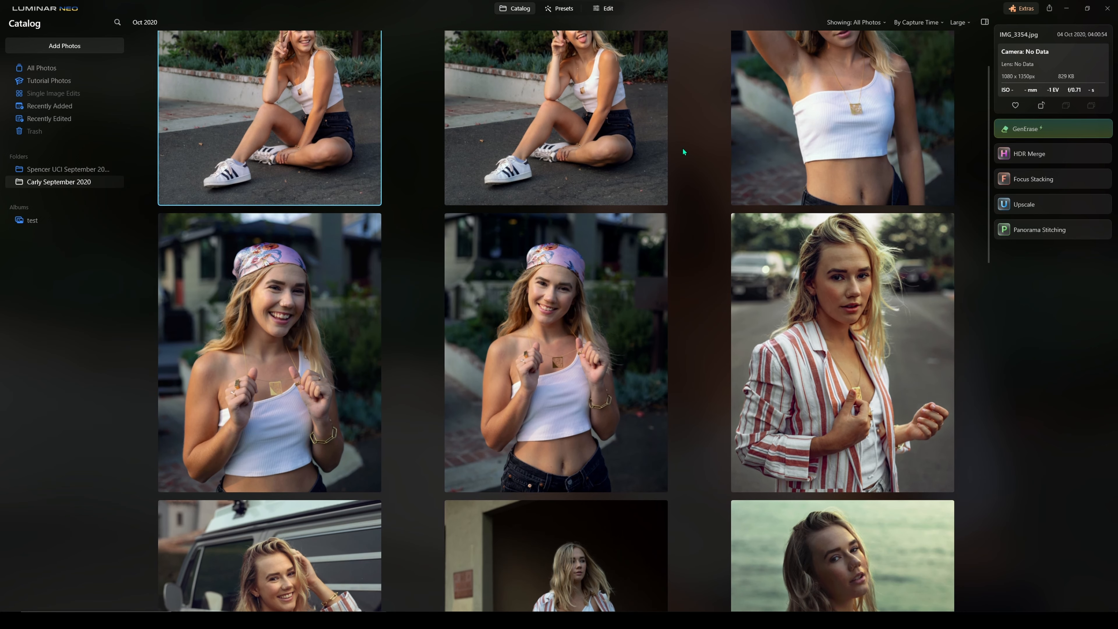
{"action": "scroll", "coordinate": [682, 147], "scroll_direction": "up", "scroll_amount": 3}
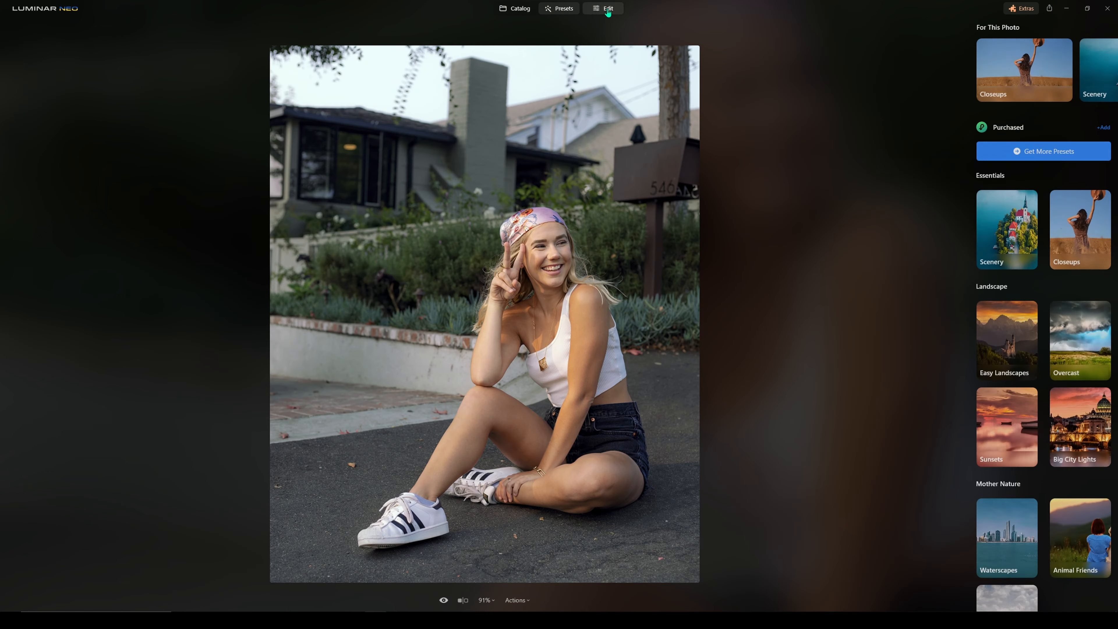
{"action": "left_click", "coordinate": [607, 8]}
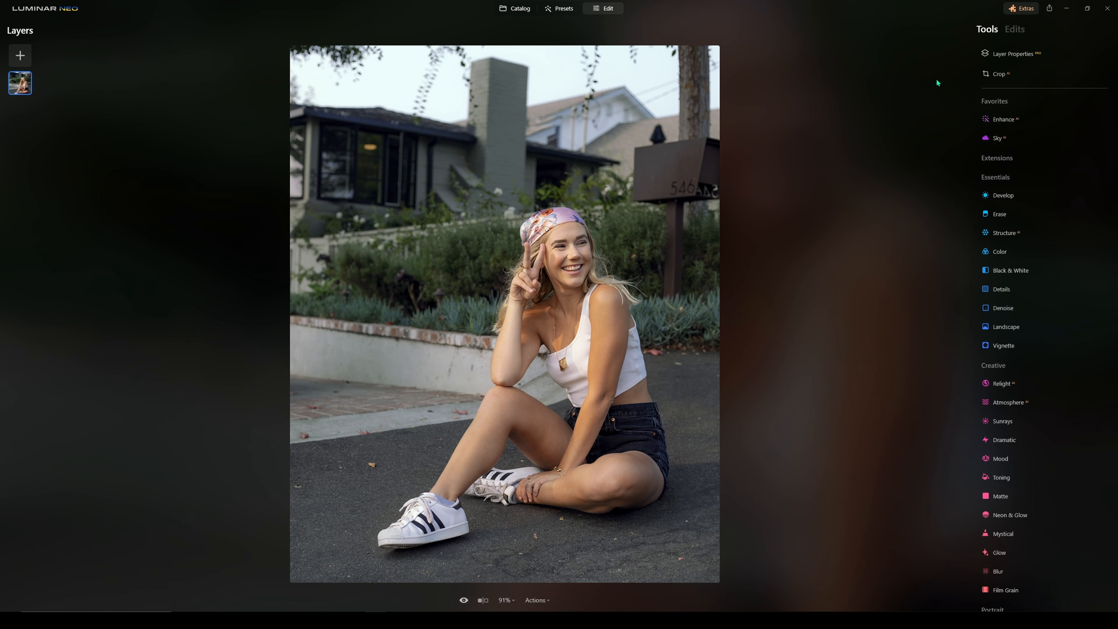
Apply Studio Light with an Amount of 21 and compare the photo with and without the effect
{"action": "scroll", "coordinate": [1011, 265], "scroll_direction": "down", "scroll_amount": 5}
{"action": "scroll", "coordinate": [1010, 271], "scroll_direction": "up", "scroll_amount": 5}
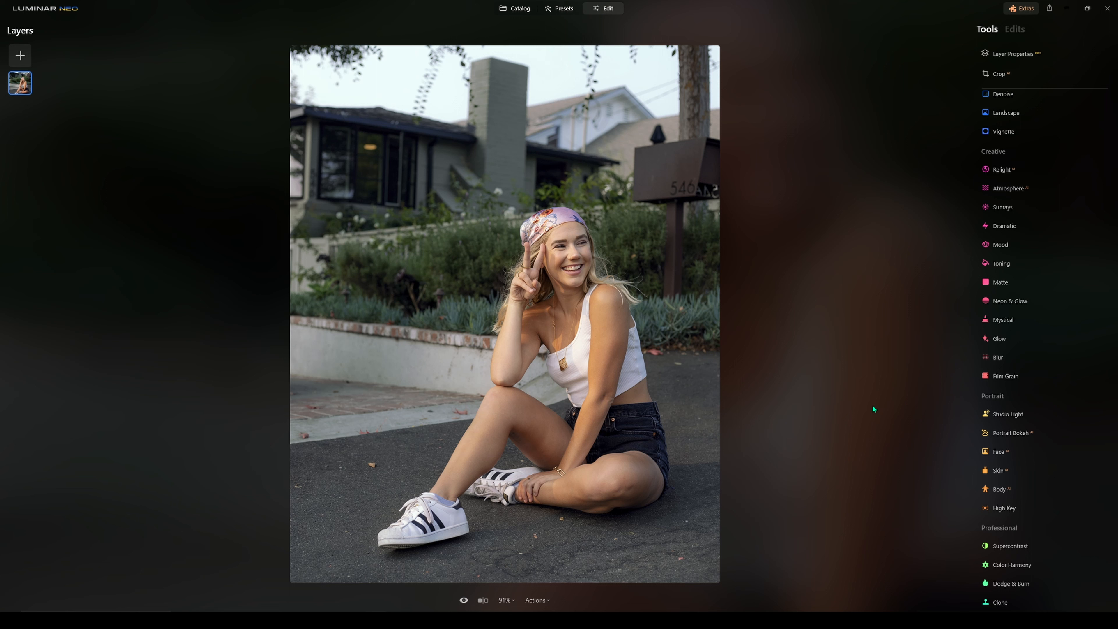
{"action": "left_click", "coordinate": [1007, 415]}
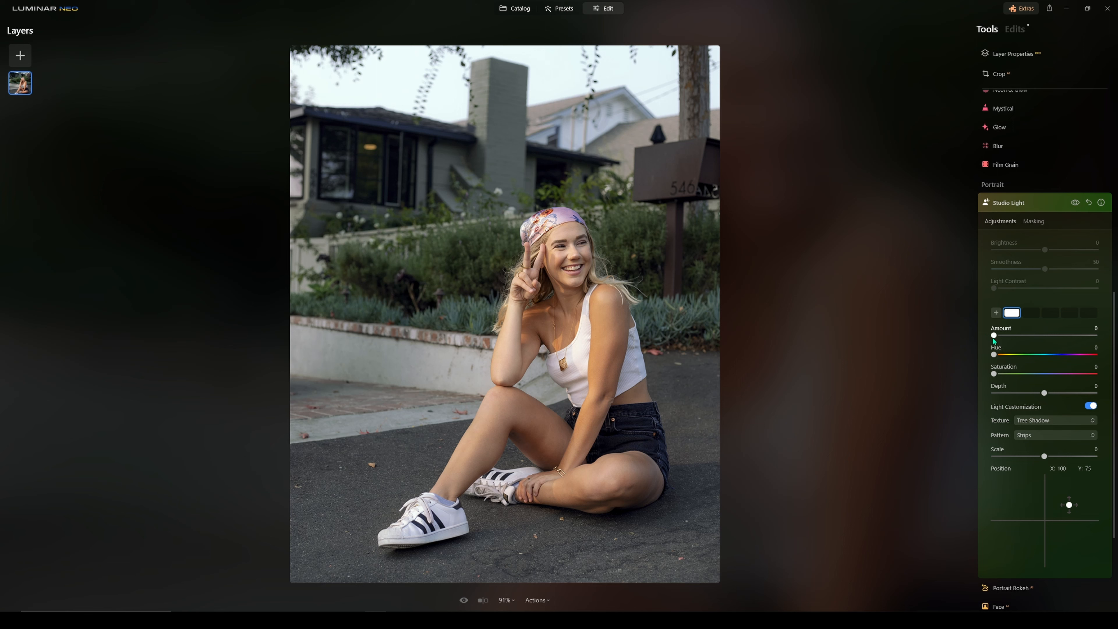
{"action": "left_click_drag", "start_coordinate": [999, 340], "coordinate": [1020, 339]}
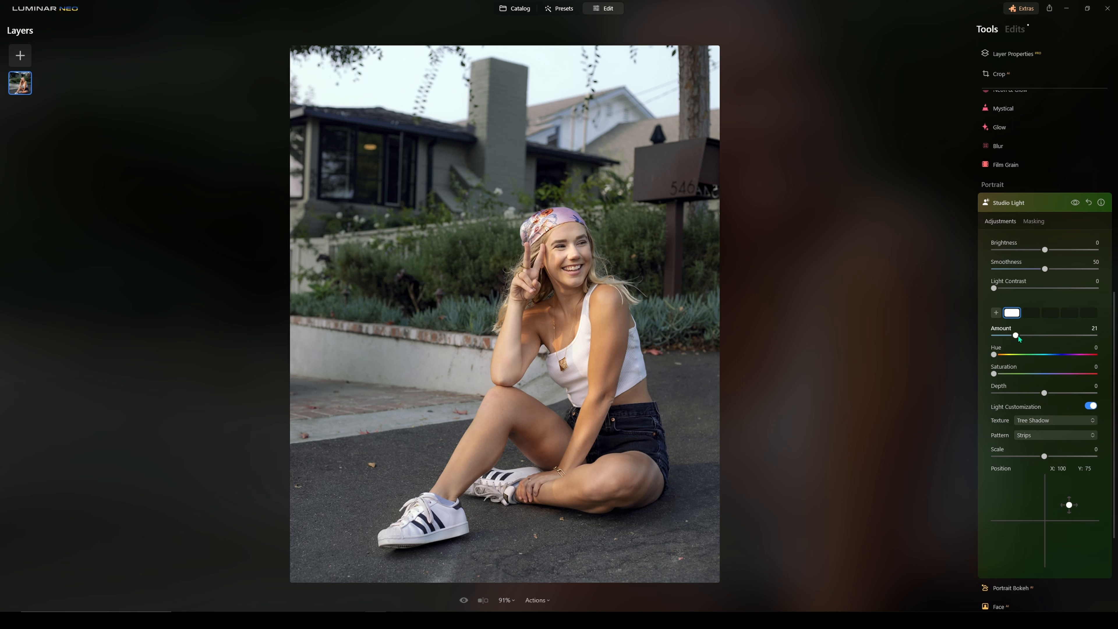
{"action": "left_click", "coordinate": [1075, 203]}
{"action": "left_click", "coordinate": [1075, 202]}
Blur the background using Portrait Bokeh at Amount 42 and compare the photo with and without the blur
{"action": "left_click", "coordinate": [1011, 588]}
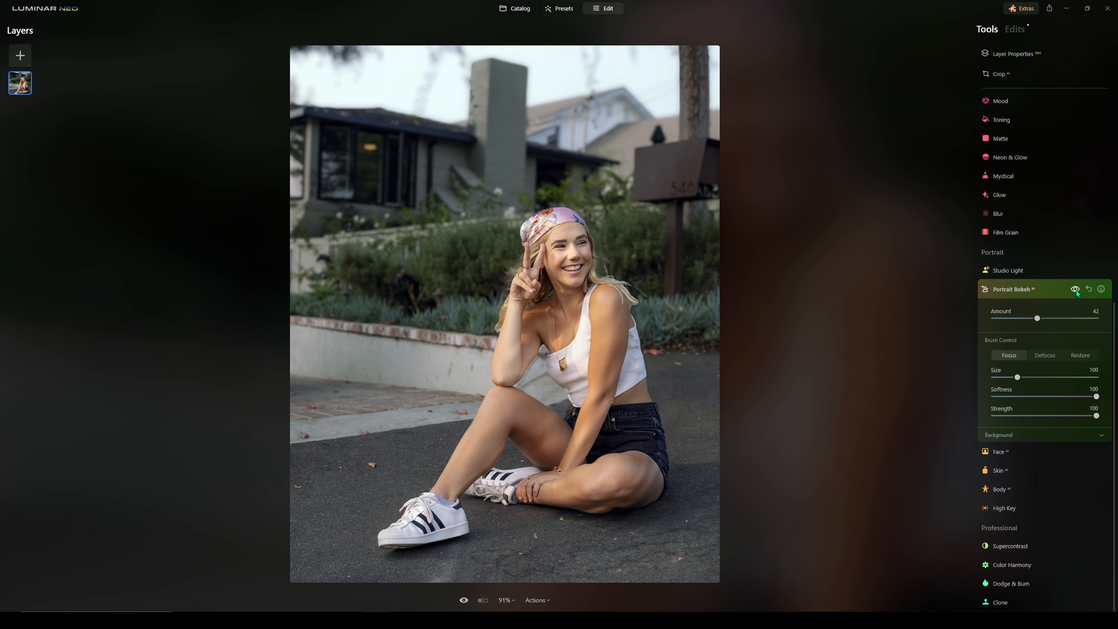
{"action": "left_click", "coordinate": [1076, 289]}
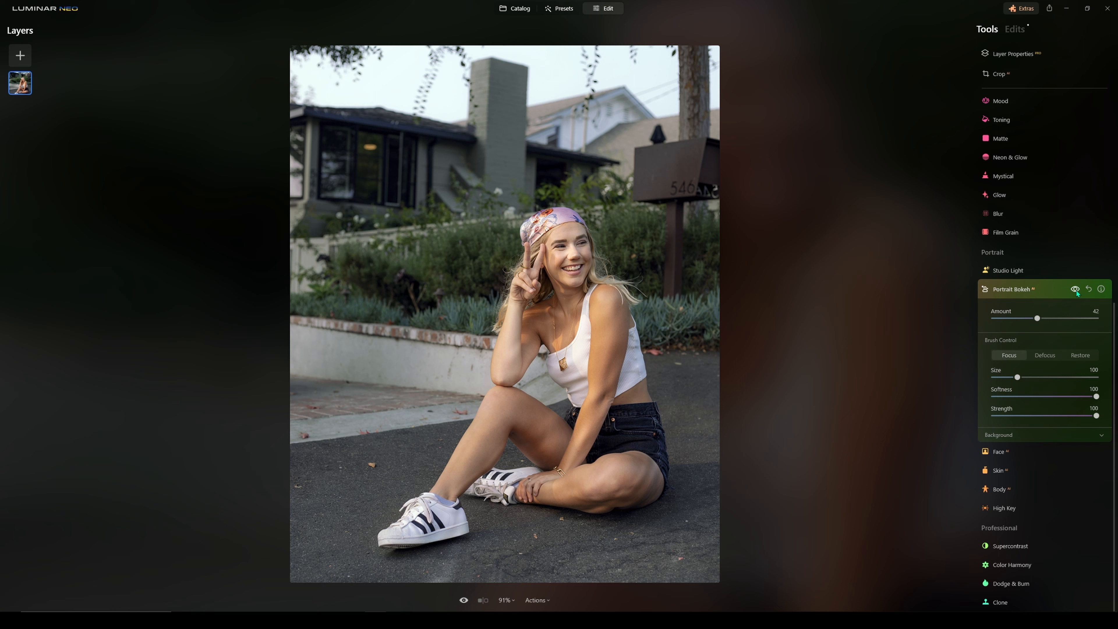
{"action": "left_click", "coordinate": [1075, 290]}
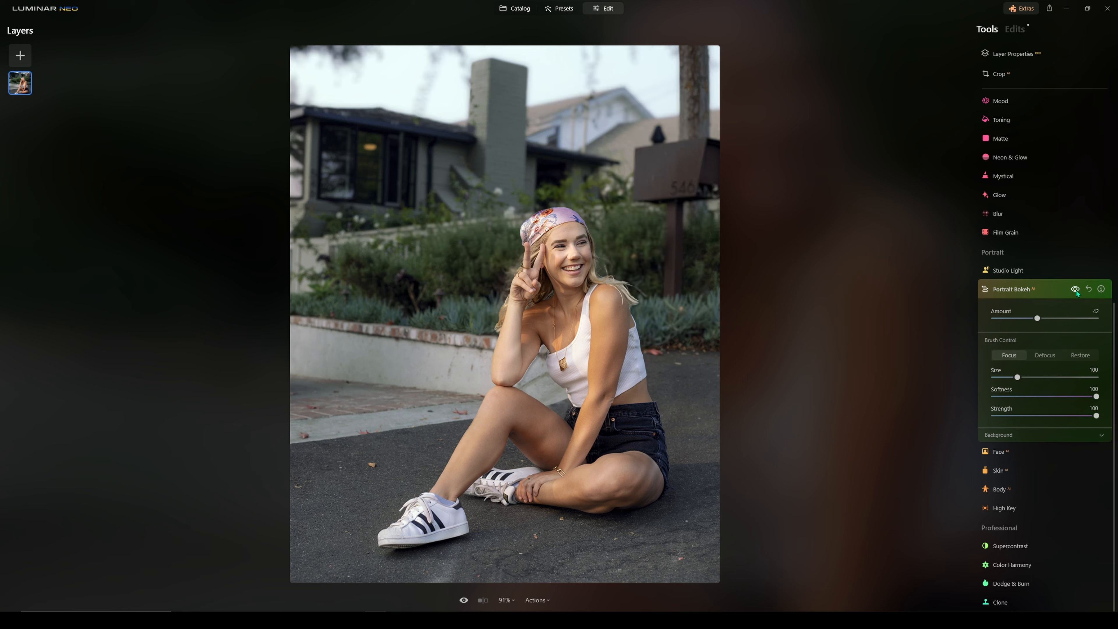
{"action": "left_click", "coordinate": [1046, 293]}
{"action": "scroll", "coordinate": [1031, 291], "scroll_direction": "up", "scroll_amount": 6}
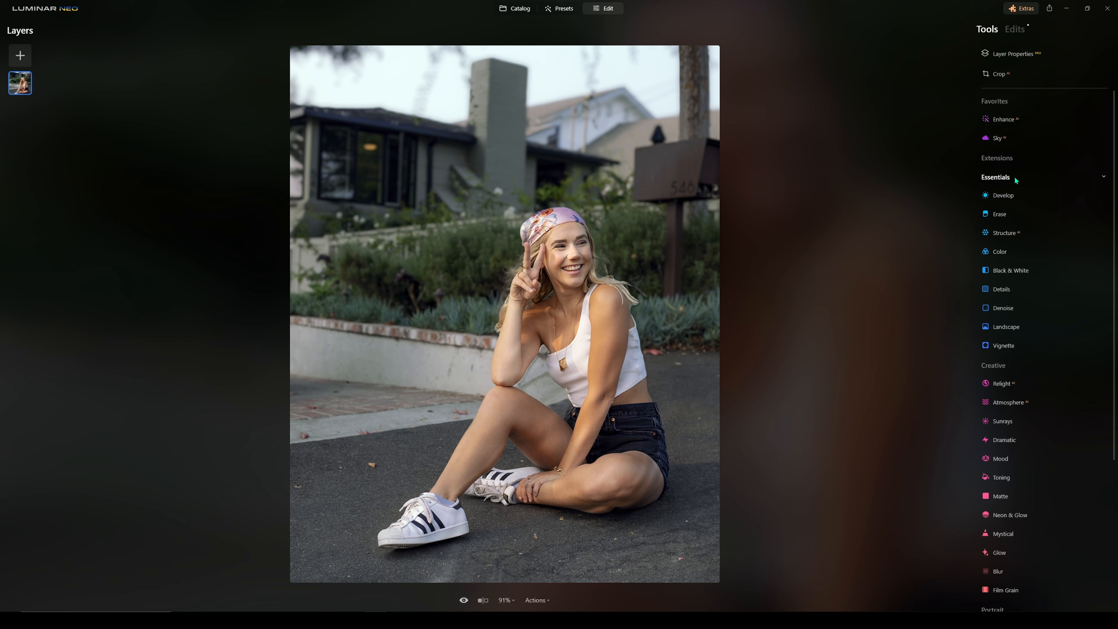
{"action": "scroll", "coordinate": [1022, 238], "scroll_direction": "down", "scroll_amount": 5}
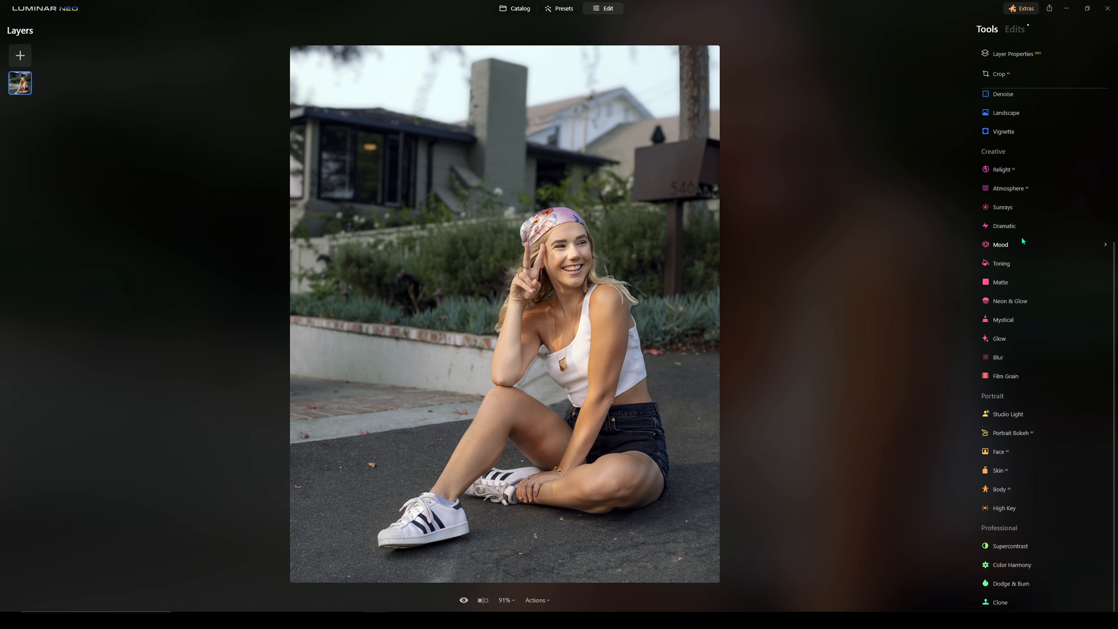
{"action": "scroll", "coordinate": [1021, 236], "scroll_direction": "up", "scroll_amount": 5}
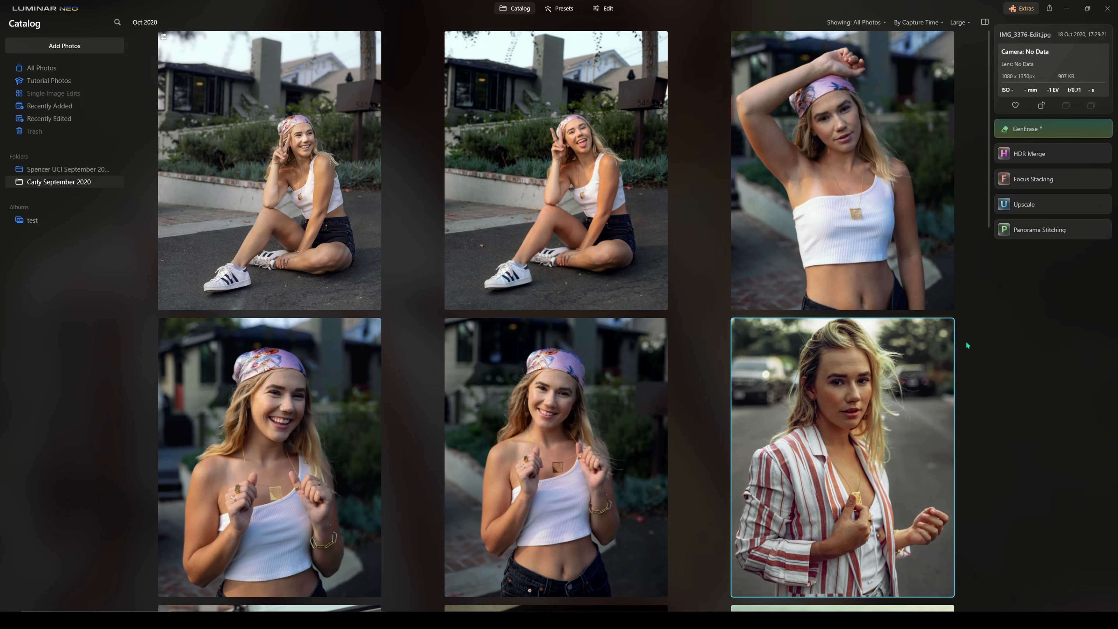
Mark a small patch of road above the raised hand in the striped-jacket photo and remove it with GenErase
{"action": "left_click", "coordinate": [1038, 132]}
{"action": "left_click_drag", "start_coordinate": [753, 311], "coordinate": [735, 308]}
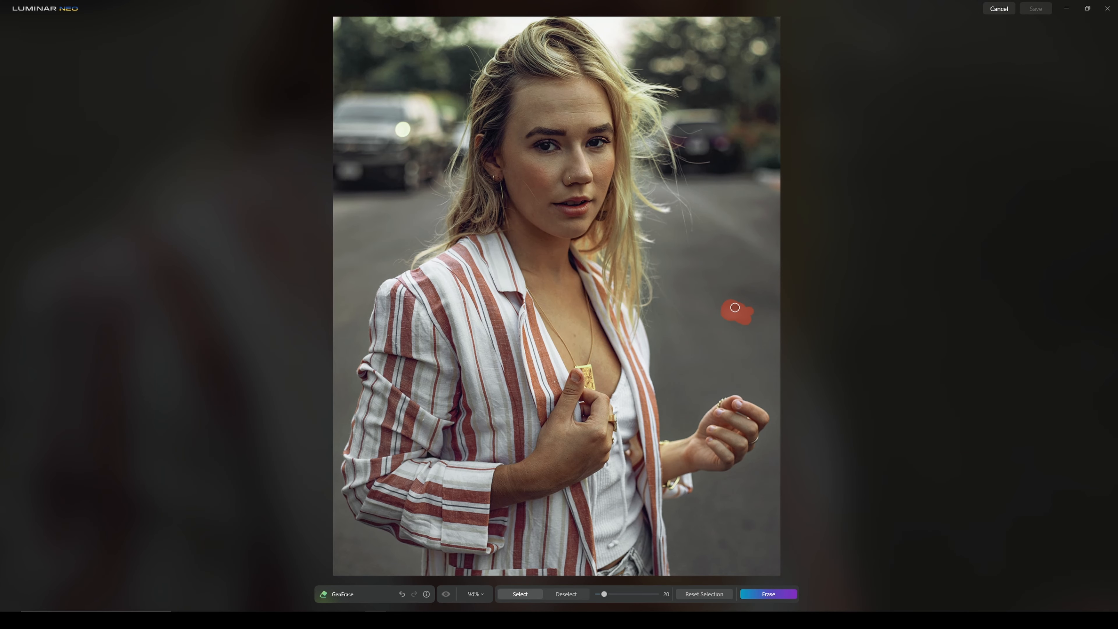
{"action": "left_click", "coordinate": [771, 597]}
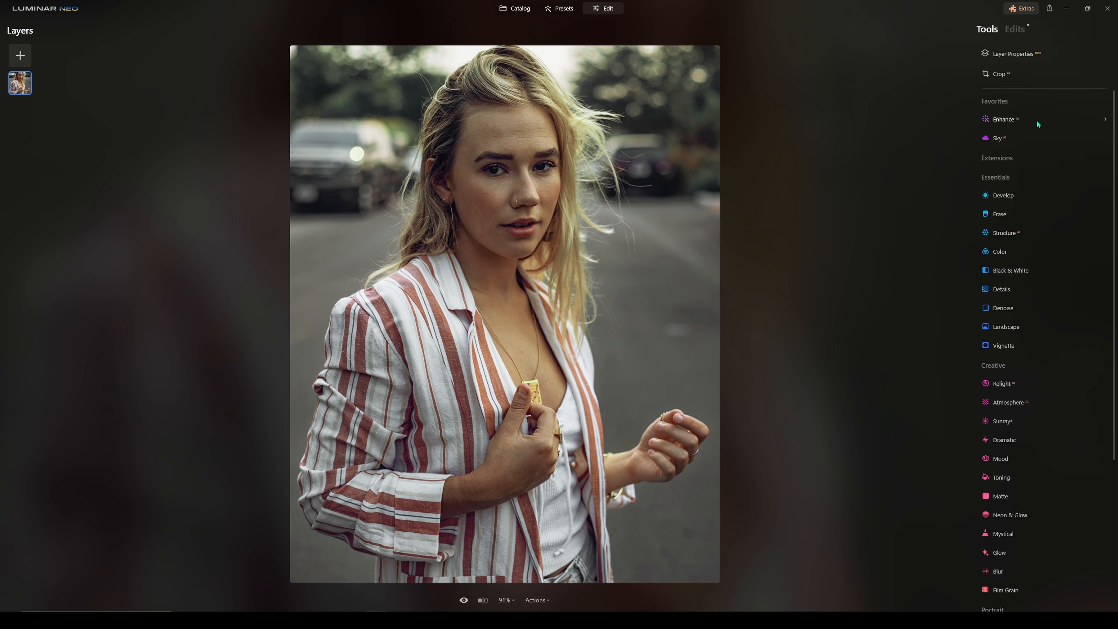
Set the Enhance tool's Accent to 50, compare the photo with and without it, and raise the Accent to 67
{"action": "scroll", "coordinate": [1036, 119], "scroll_direction": "down", "scroll_amount": 5}
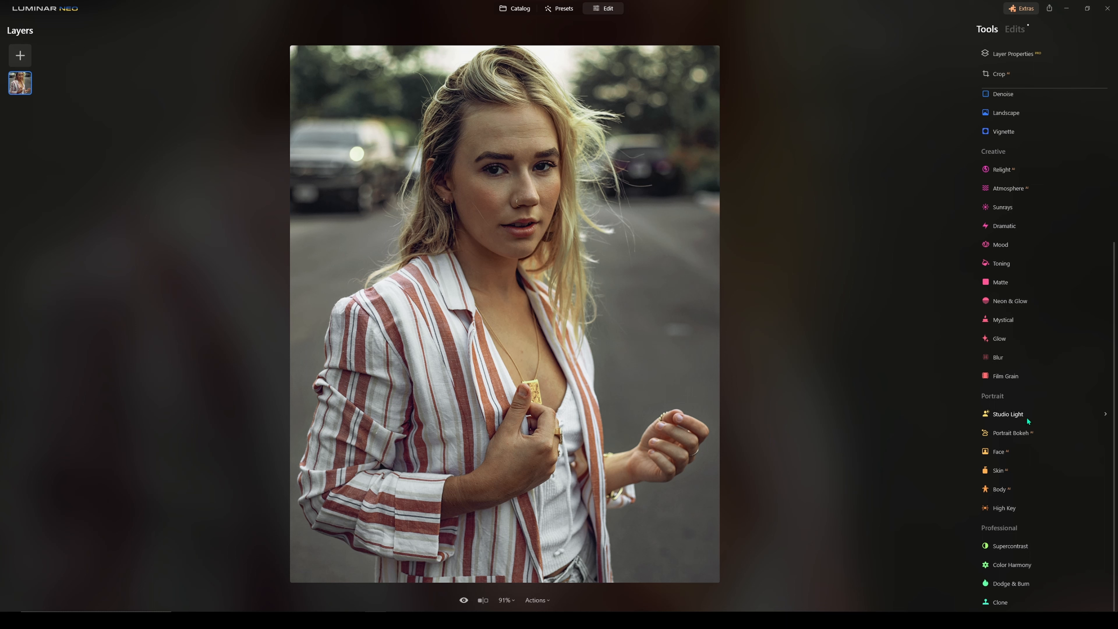
{"action": "scroll", "coordinate": [1027, 418], "scroll_direction": "up", "scroll_amount": 5}
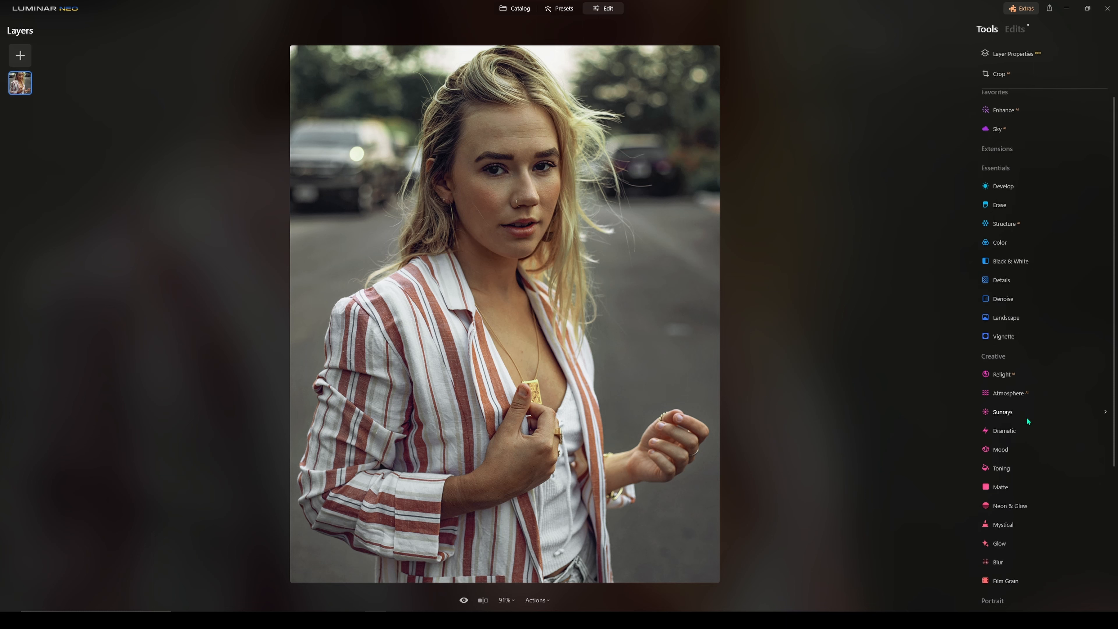
{"action": "left_click", "coordinate": [1021, 119]}
{"action": "left_click_drag", "start_coordinate": [1018, 166], "coordinate": [1045, 166]}
{"action": "left_click", "coordinate": [1075, 119]}
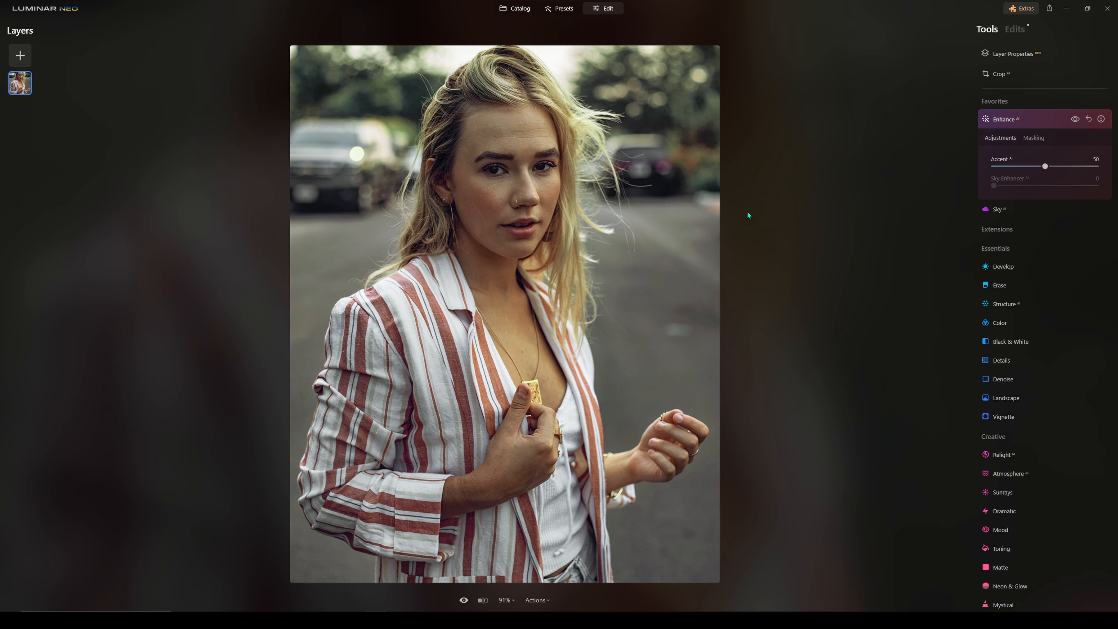
{"action": "left_click_drag", "start_coordinate": [1045, 166], "coordinate": [1064, 167]}
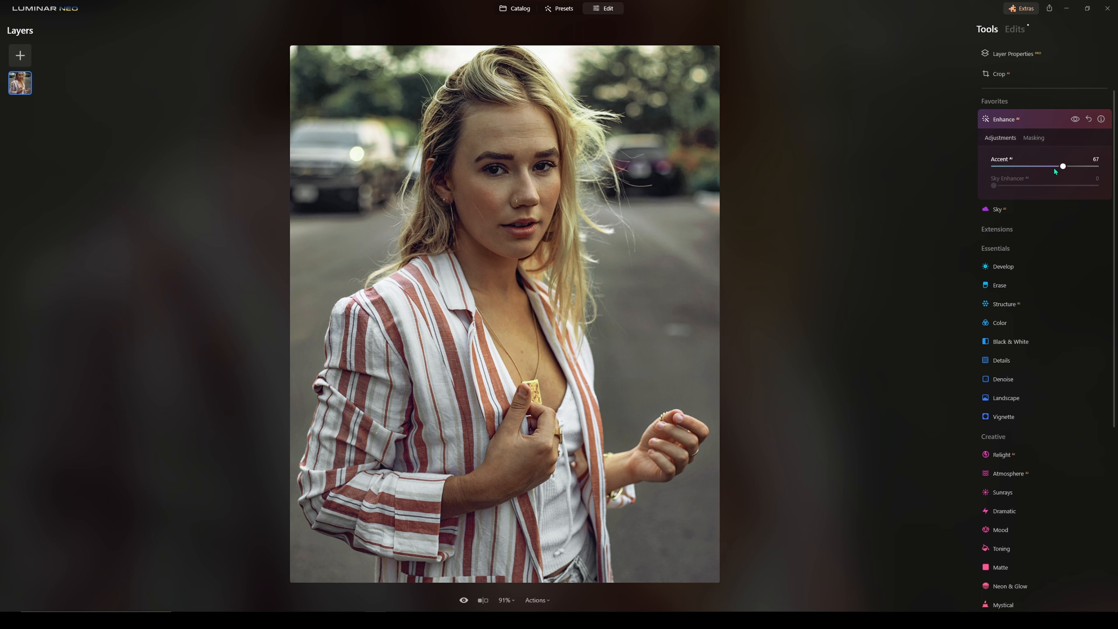
Compare the striped-jacket photo with and without the Enhance effect
{"action": "left_click", "coordinate": [1075, 119]}
{"action": "left_click", "coordinate": [1075, 119]}
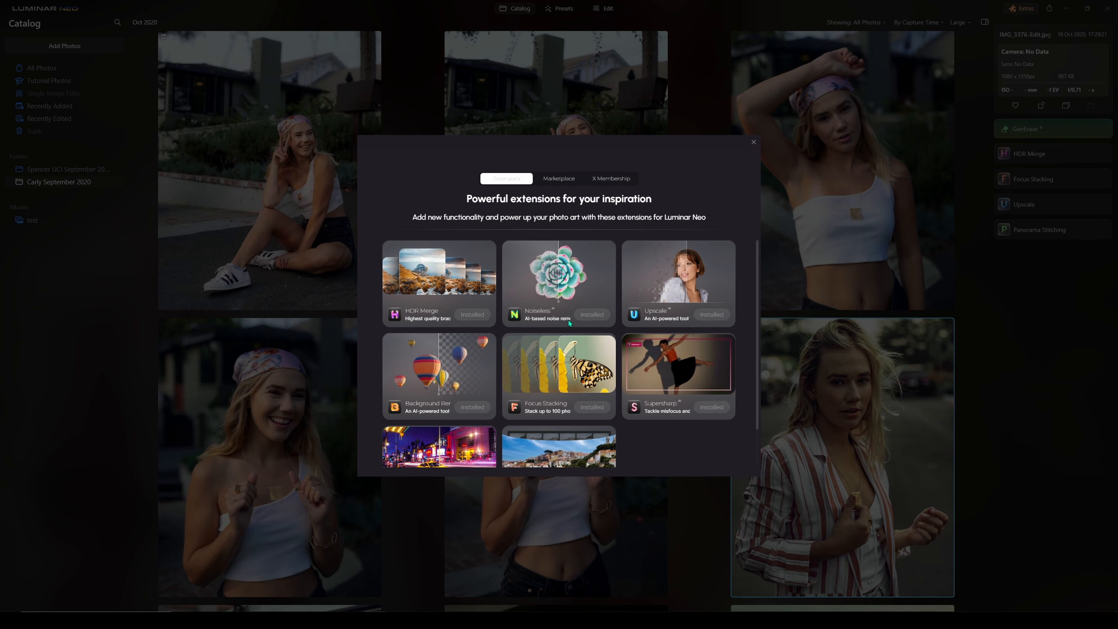
Look through the full list of available extensions, from HDR Merge to Panorama Stitching, and close the Extras window
{"action": "scroll", "coordinate": [565, 321], "scroll_direction": "down", "scroll_amount": 1}
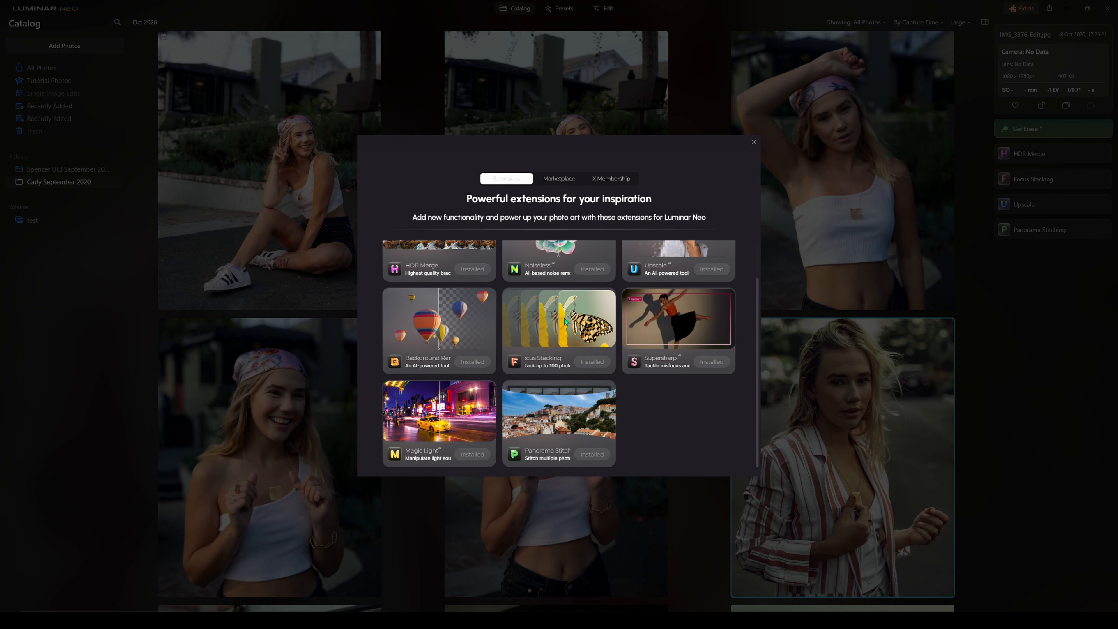
{"action": "scroll", "coordinate": [602, 278], "scroll_direction": "up", "scroll_amount": 1}
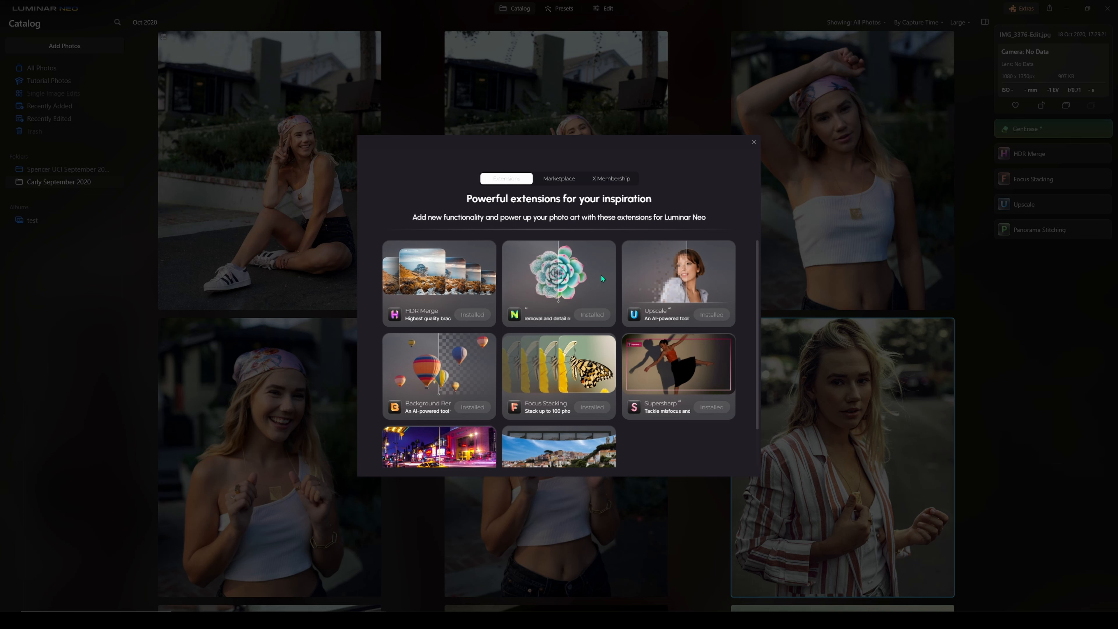
{"action": "left_click", "coordinate": [754, 142]}
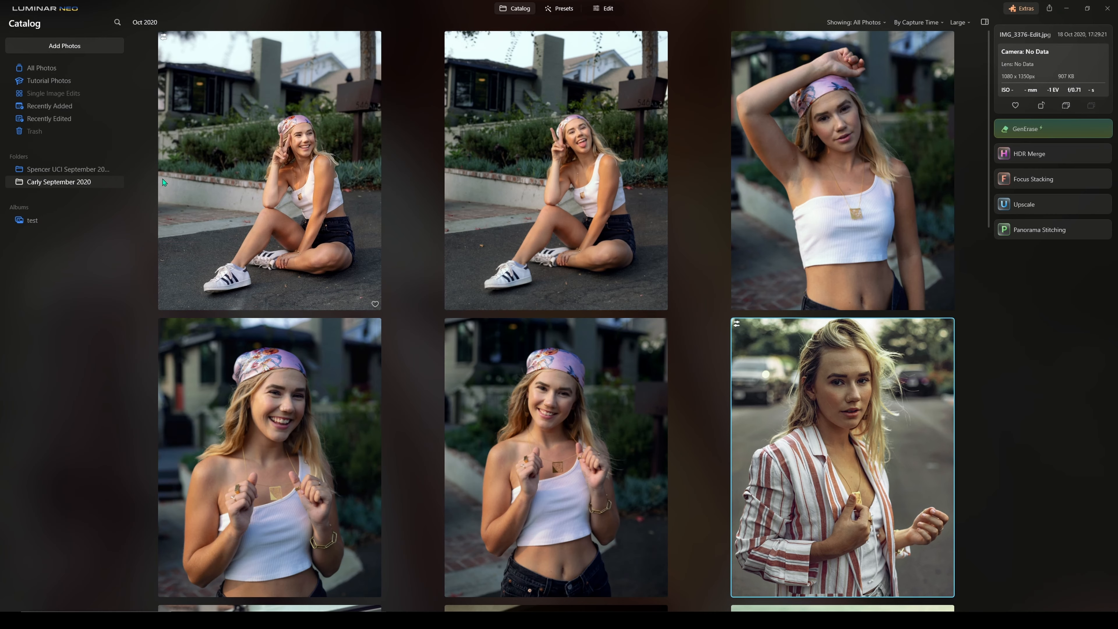
Return to editing the striped-jacket photo and browse the Marketplace's Skies, LUTs and Overlays through the layer assets
{"action": "left_click", "coordinate": [607, 9]}
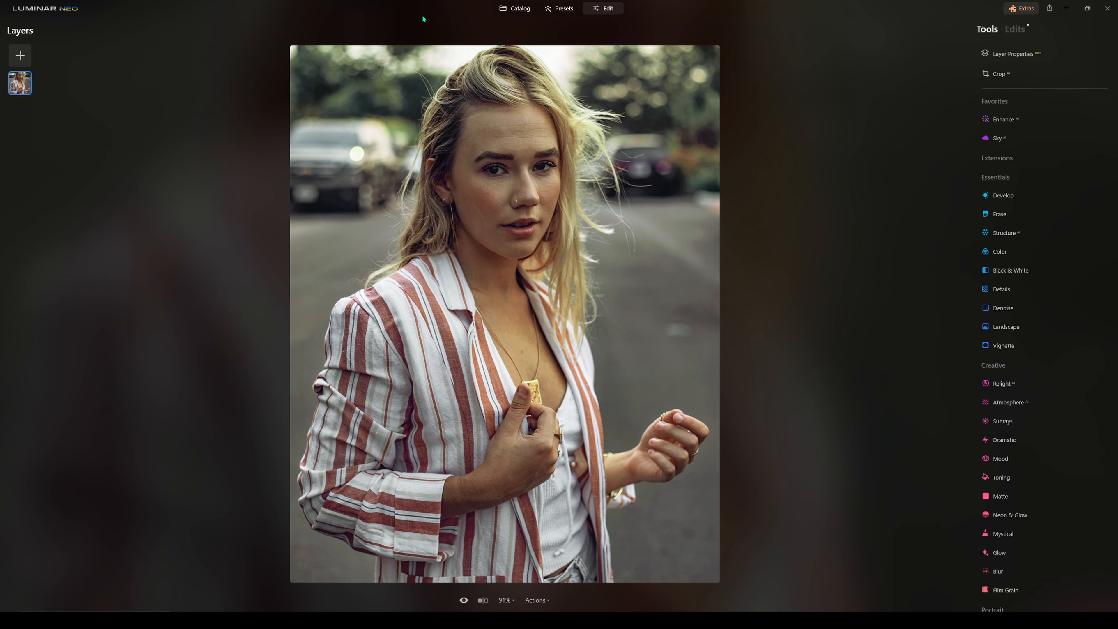
{"action": "left_click", "coordinate": [20, 55]}
{"action": "left_click", "coordinate": [44, 595]}
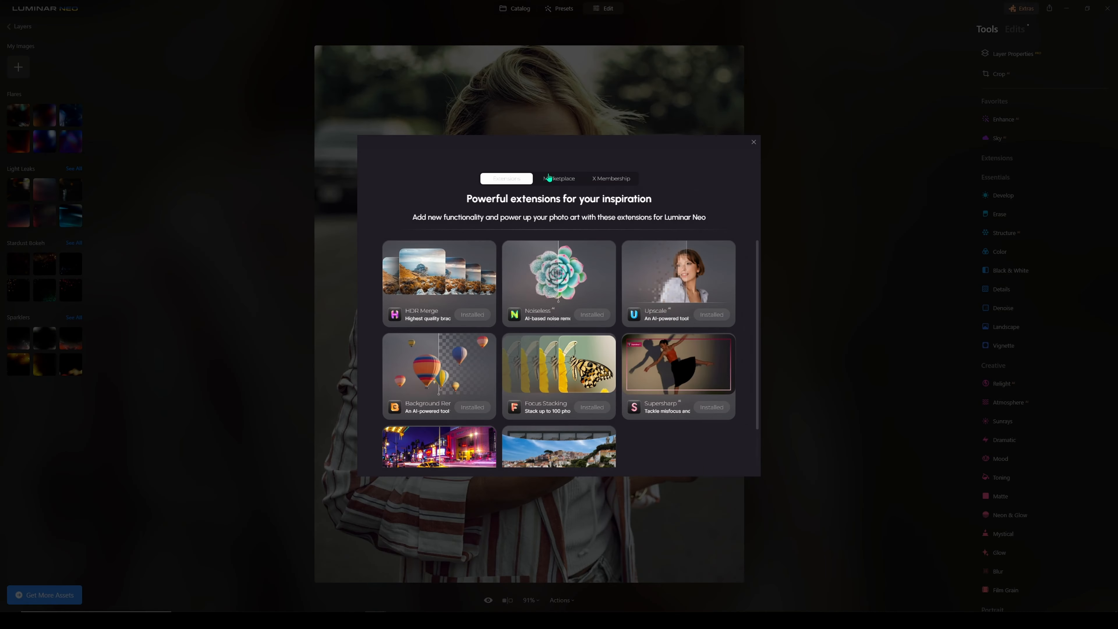
{"action": "left_click", "coordinate": [552, 178]}
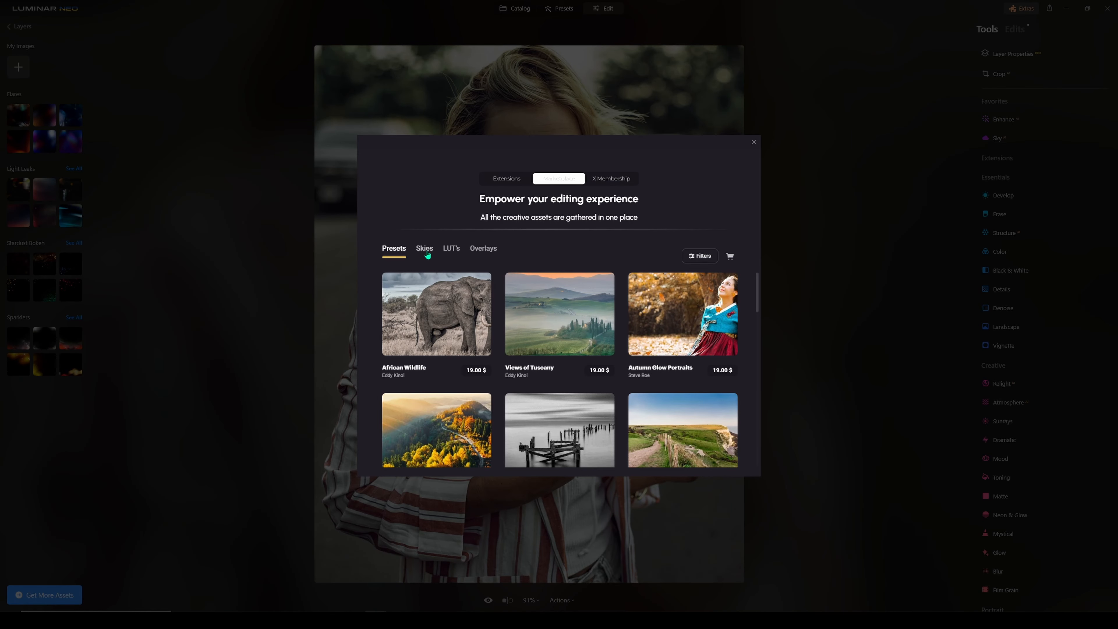
{"action": "left_click", "coordinate": [426, 249]}
{"action": "left_click", "coordinate": [455, 250]}
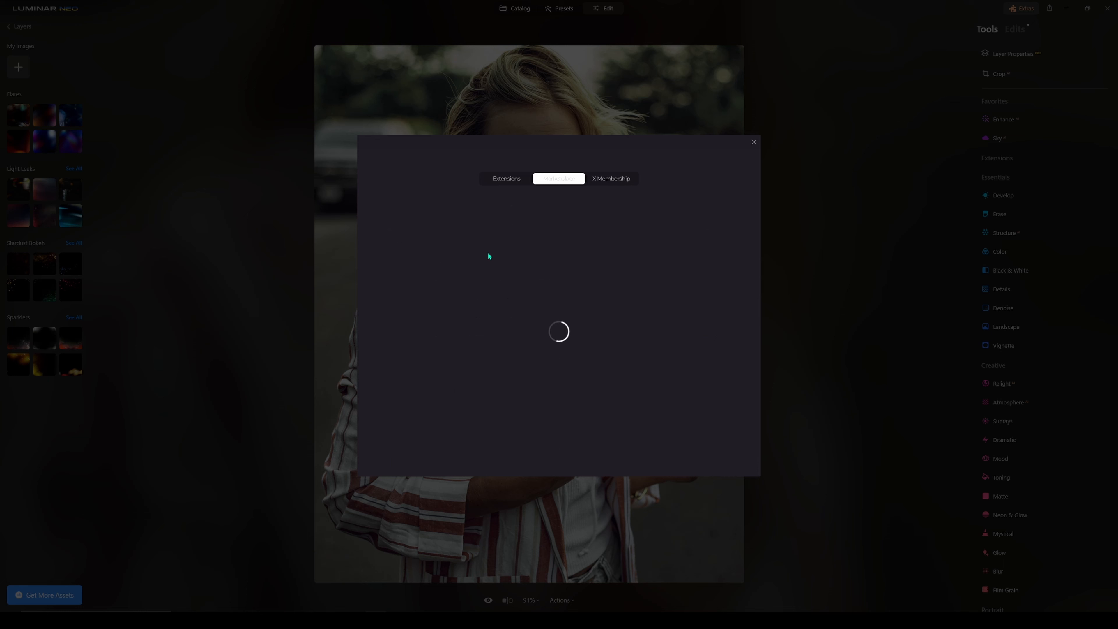
{"action": "left_click", "coordinate": [486, 249]}
Browse the monthly preset and sky collections offered with the X Membership
{"action": "left_click", "coordinate": [616, 180]}
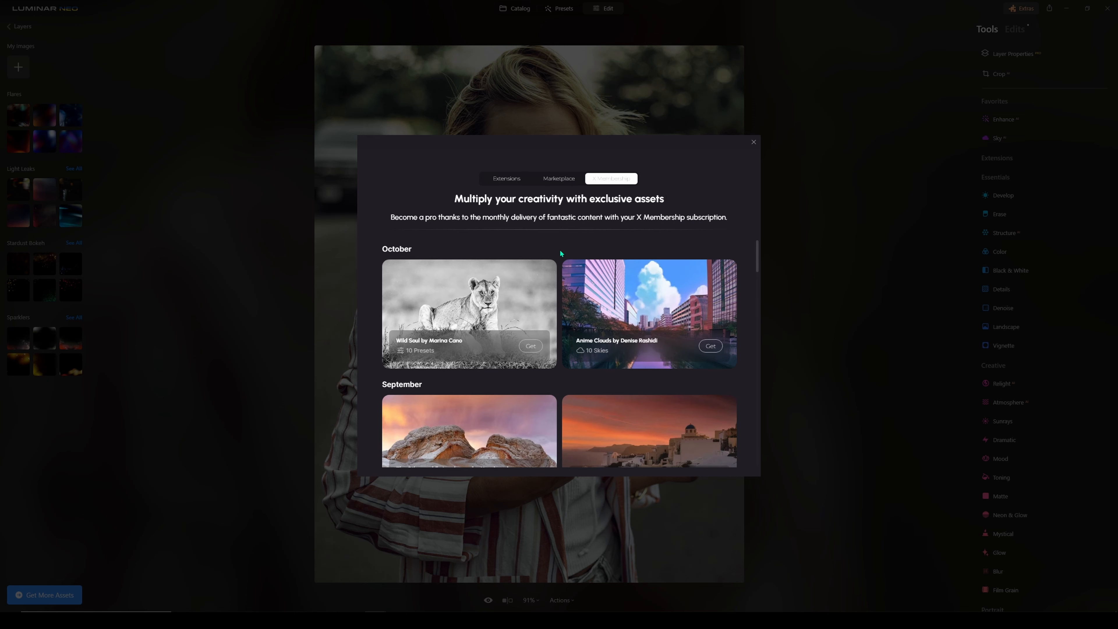
{"action": "scroll", "coordinate": [560, 250], "scroll_direction": "down", "scroll_amount": 8}
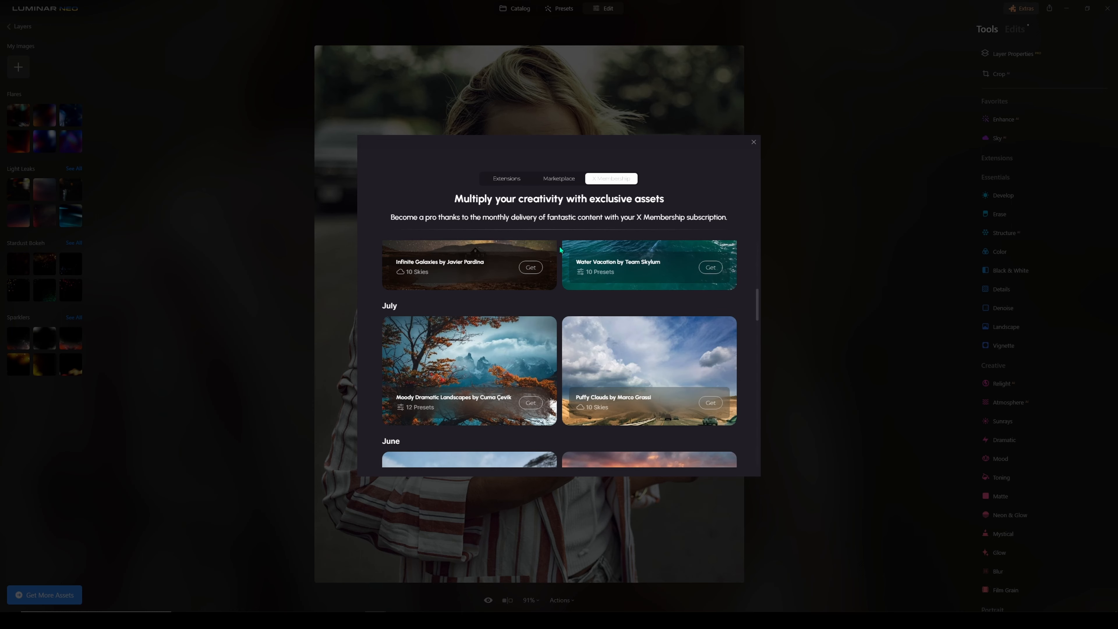
{"action": "scroll", "coordinate": [561, 250], "scroll_direction": "up", "scroll_amount": 8}
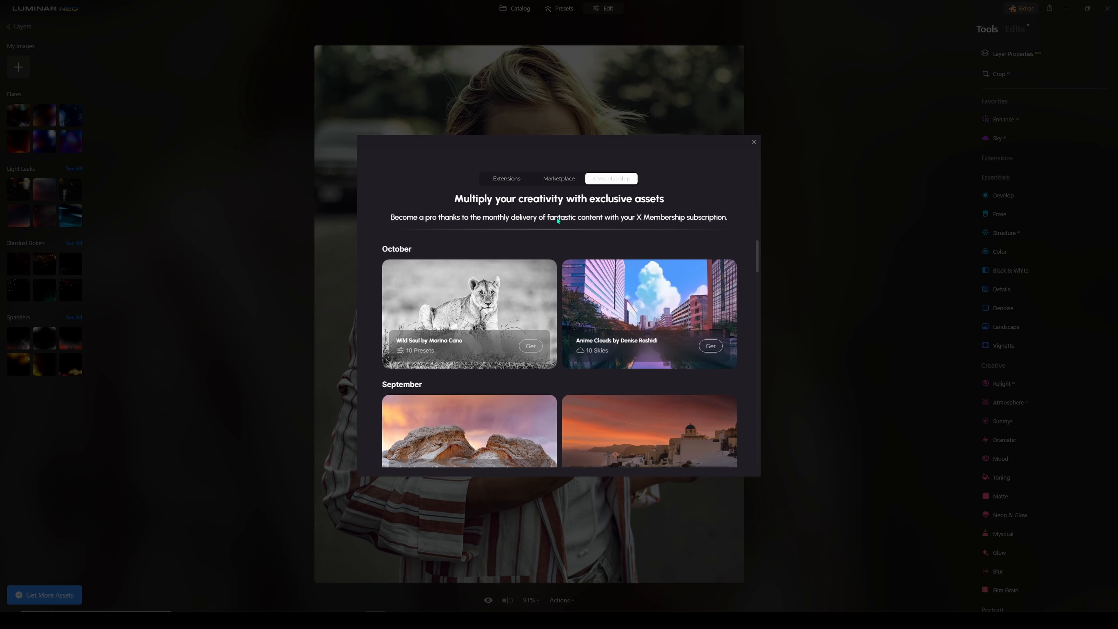
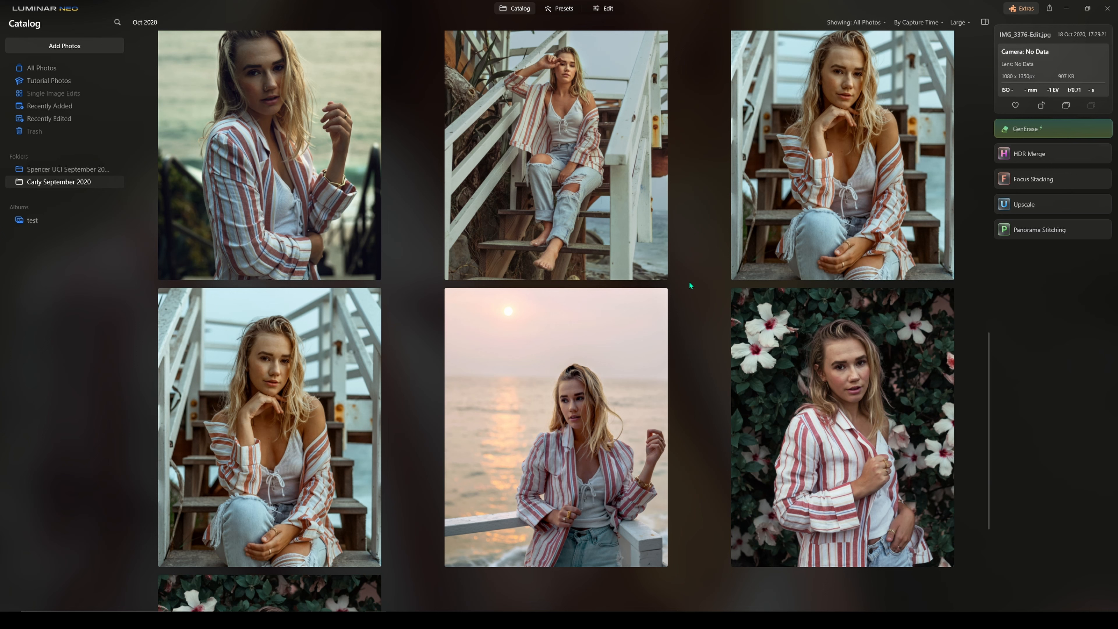
Open the portrait taken beside the van for editing, expand Enhance, and look through the whole list of editing tools
{"action": "scroll", "coordinate": [689, 285], "scroll_direction": "down", "scroll_amount": 1}
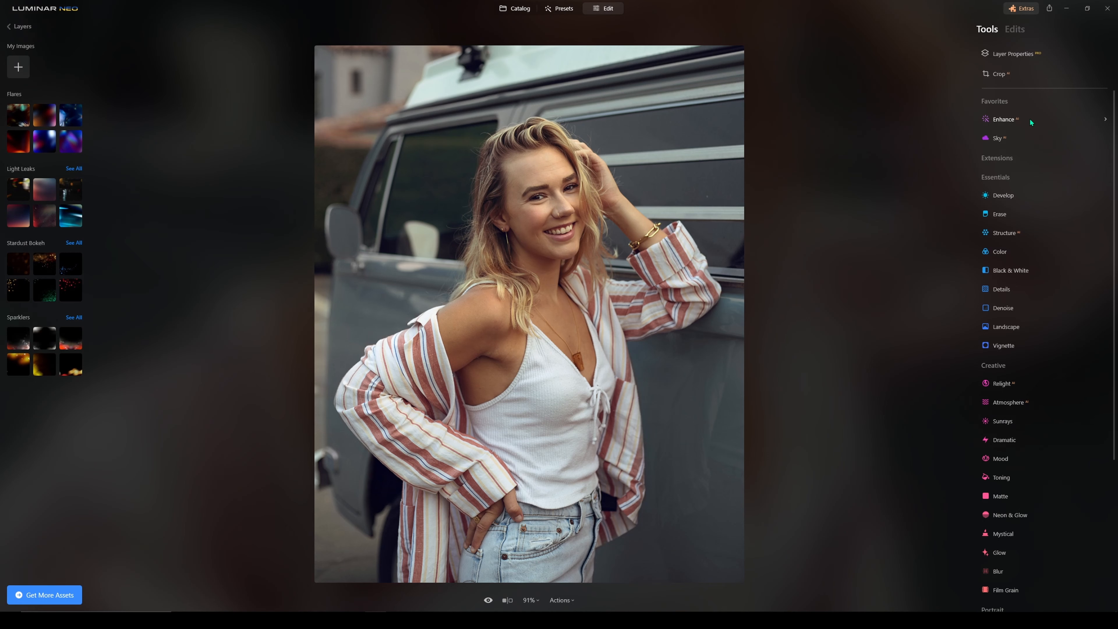
{"action": "scroll", "coordinate": [1031, 123], "scroll_direction": "down", "scroll_amount": 3}
{"action": "scroll", "coordinate": [1034, 180], "scroll_direction": "down", "scroll_amount": 1}
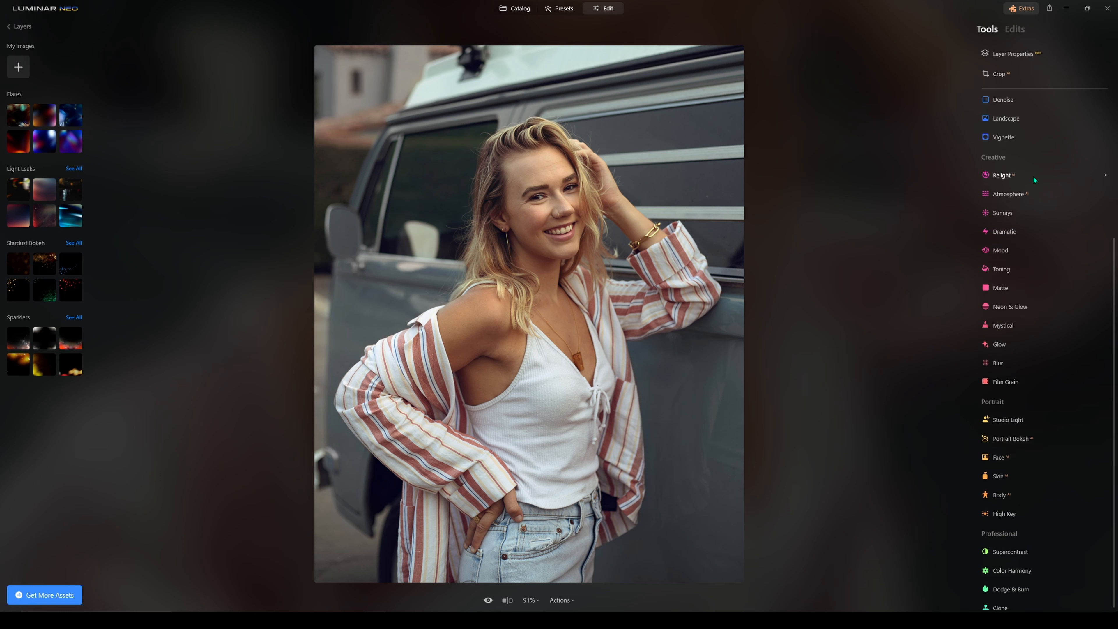
{"action": "scroll", "coordinate": [1034, 177], "scroll_direction": "up", "scroll_amount": 4}
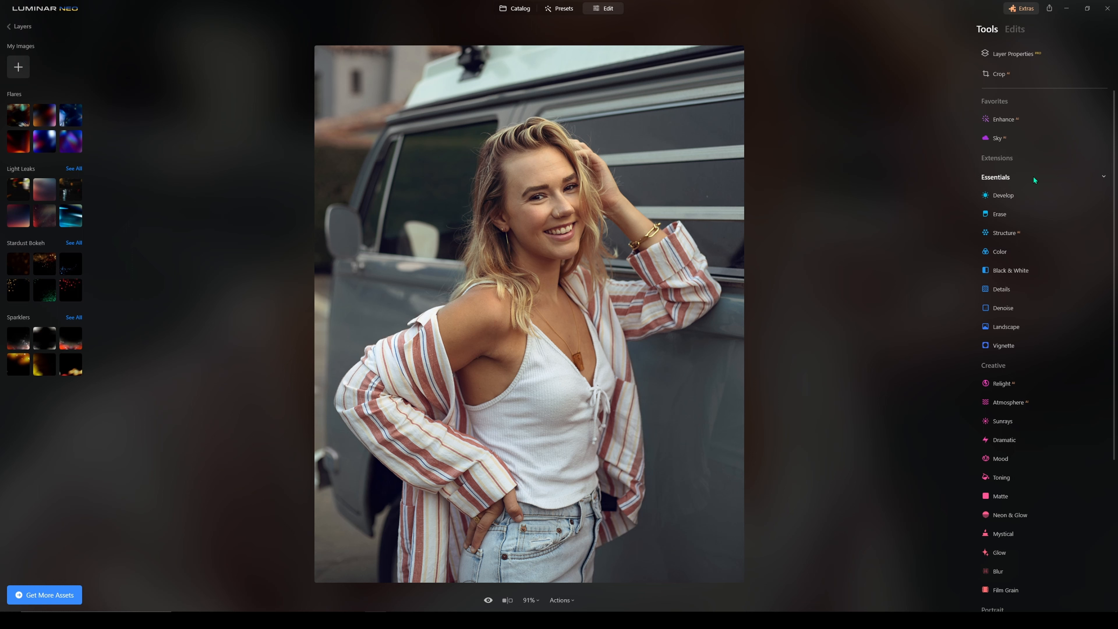
{"action": "left_click", "coordinate": [1025, 125]}
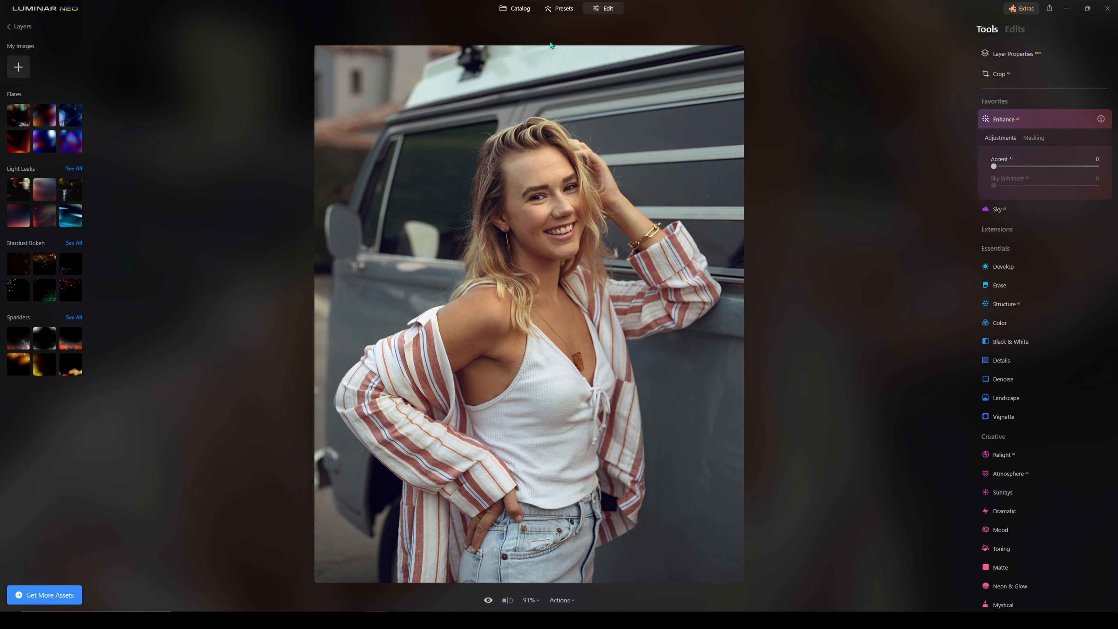
{"action": "scroll", "coordinate": [1020, 425], "scroll_direction": "down", "scroll_amount": 6}
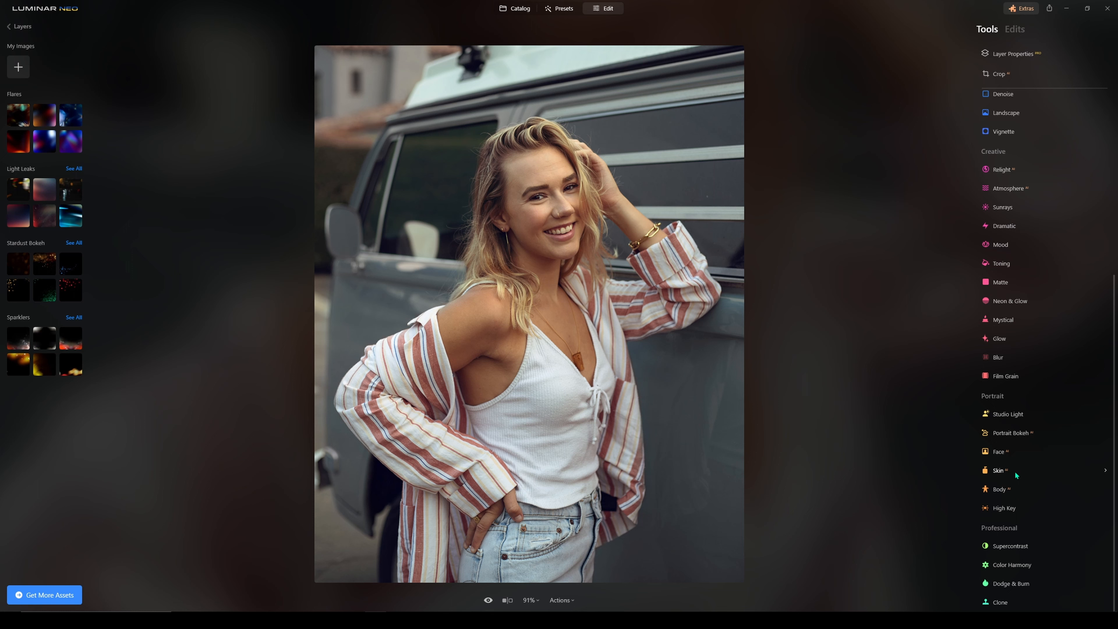
{"action": "scroll", "coordinate": [1017, 475], "scroll_direction": "up", "scroll_amount": 5}
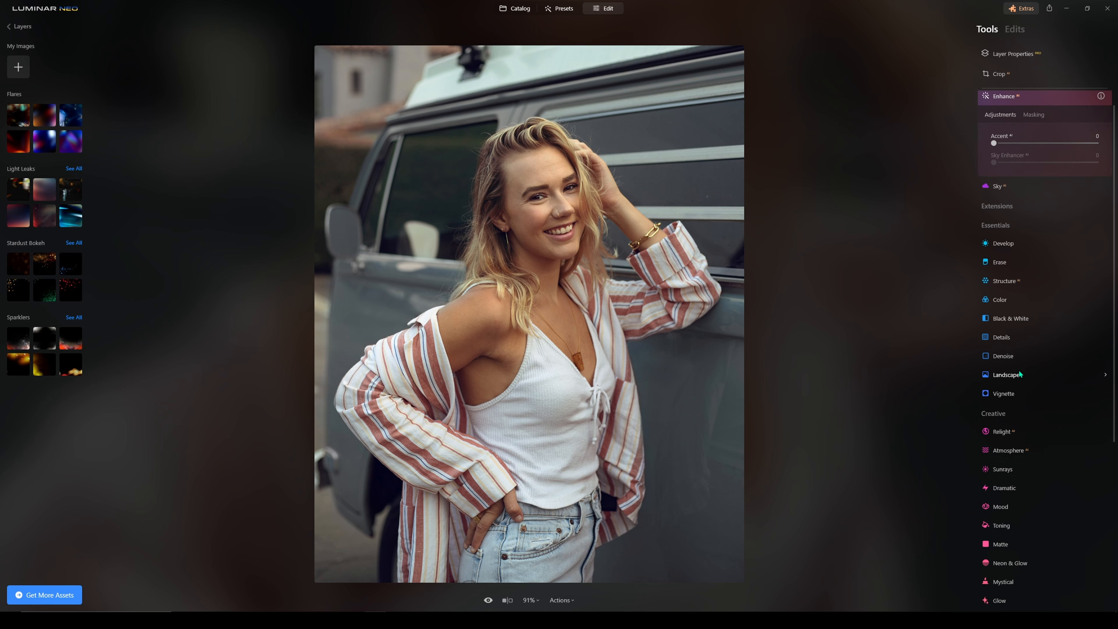
Add Sunrays to the van portrait with the sun center just beyond the photo's upper-left corner, Amount 13 and Sunrays Length 88
{"action": "left_click", "coordinate": [1020, 374]}
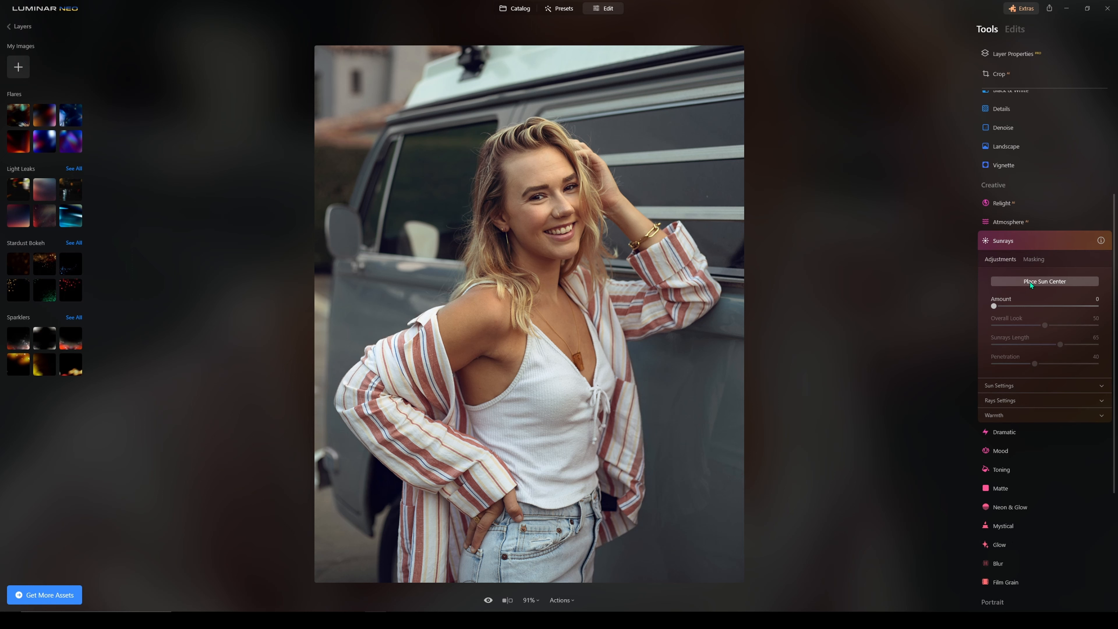
{"action": "left_click", "coordinate": [1030, 282]}
{"action": "left_click_drag", "start_coordinate": [443, 153], "coordinate": [335, 51]}
{"action": "left_click_drag", "start_coordinate": [993, 305], "coordinate": [1008, 305]}
{"action": "left_click_drag", "start_coordinate": [336, 52], "coordinate": [296, 41]}
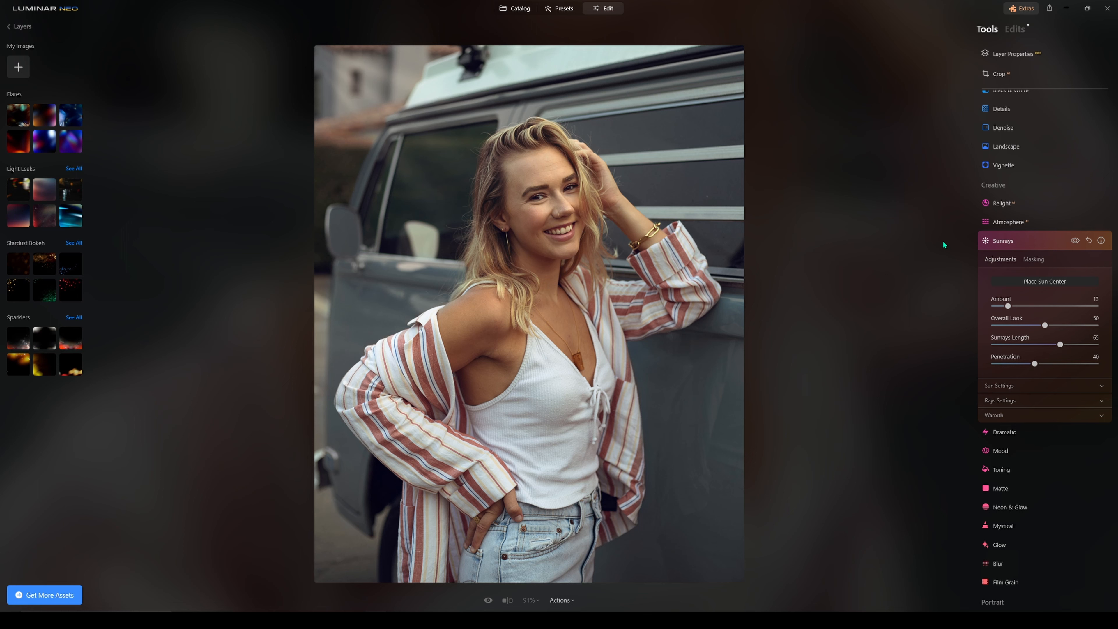
{"action": "left_click_drag", "start_coordinate": [1079, 344], "coordinate": [1085, 344]}
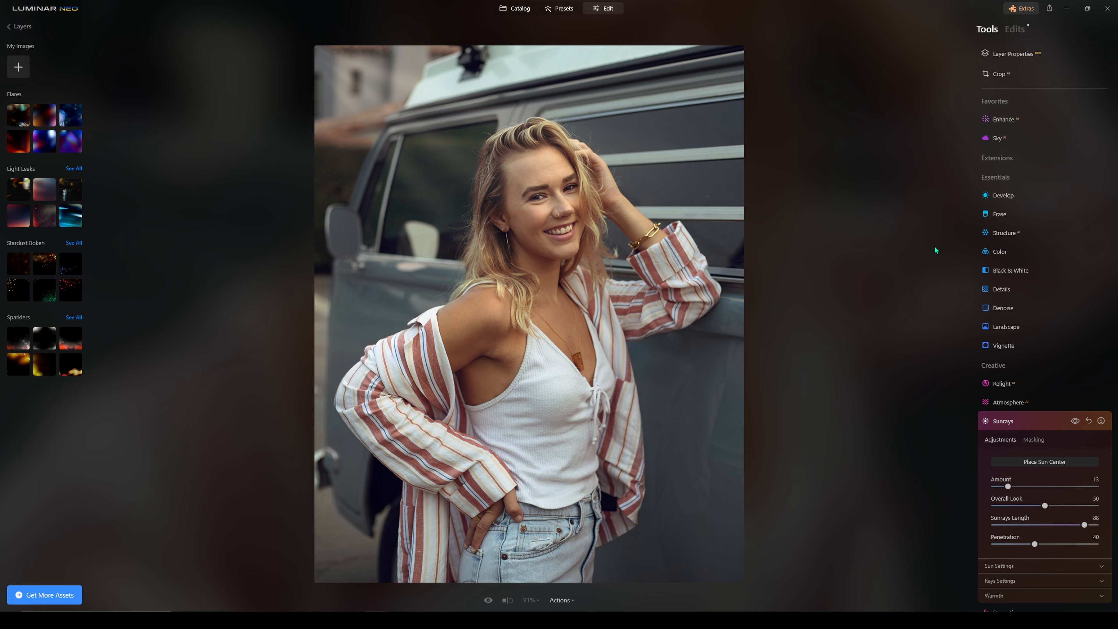
In the catalog, select the van portrait plus the dark-doorway and seaside portraits beside it, and show the Adjustments options for syncing and copying edits
{"action": "scroll", "coordinate": [1034, 276], "scroll_direction": "down", "scroll_amount": 3}
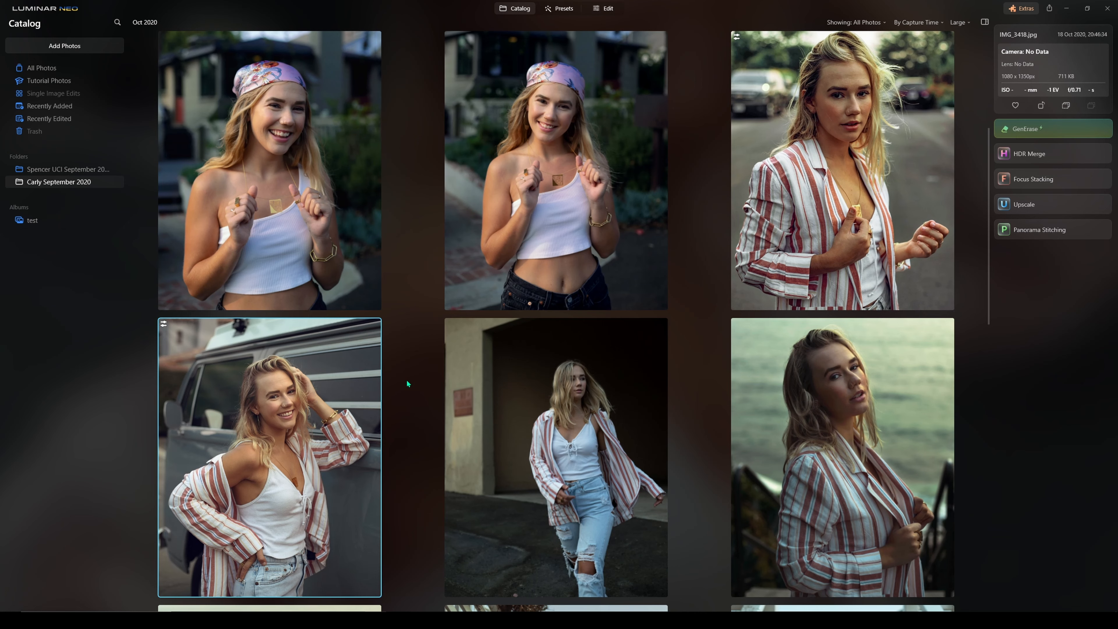
{"action": "left_click", "coordinate": [555, 385], "text": "ctrl"}
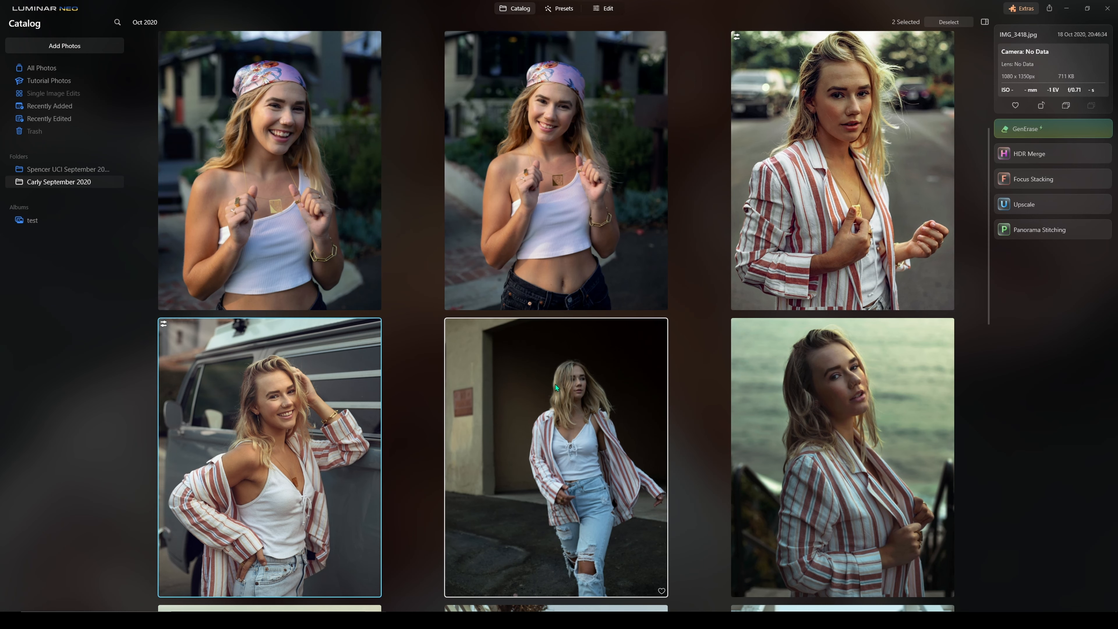
{"action": "left_click", "coordinate": [787, 387], "text": "ctrl"}
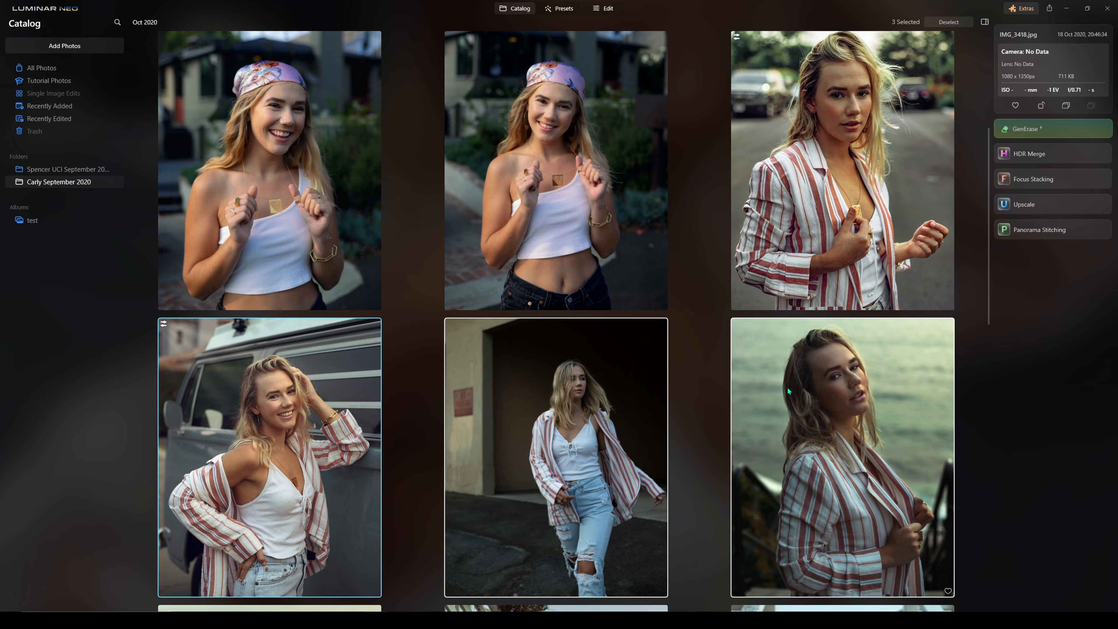
{"action": "right_click", "coordinate": [787, 387]}
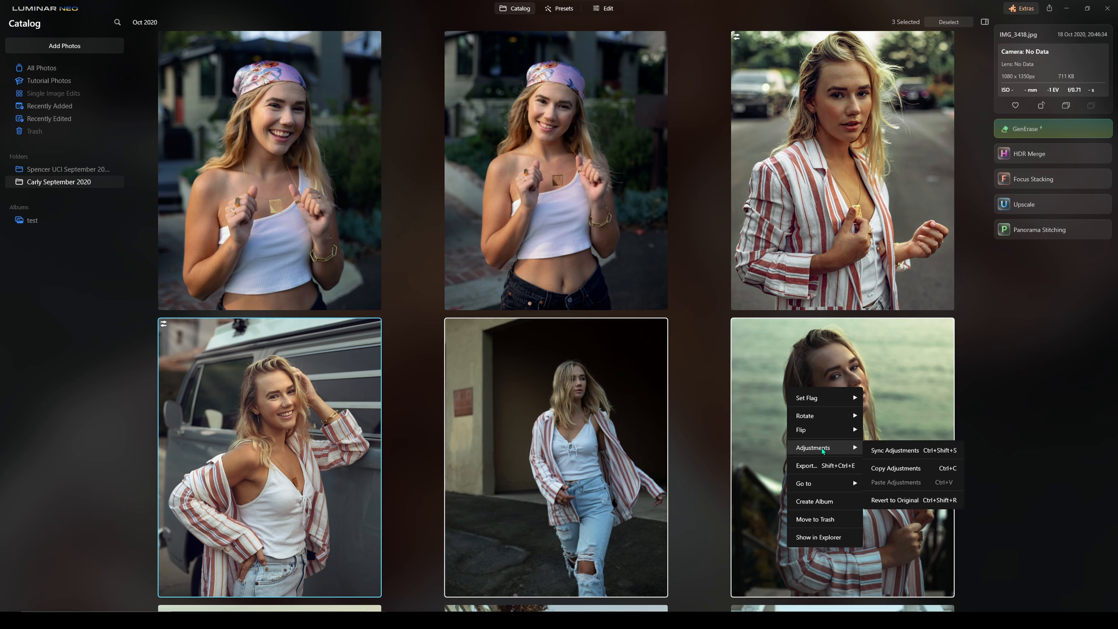
{"action": "mouse_move", "coordinate": [843, 451]}
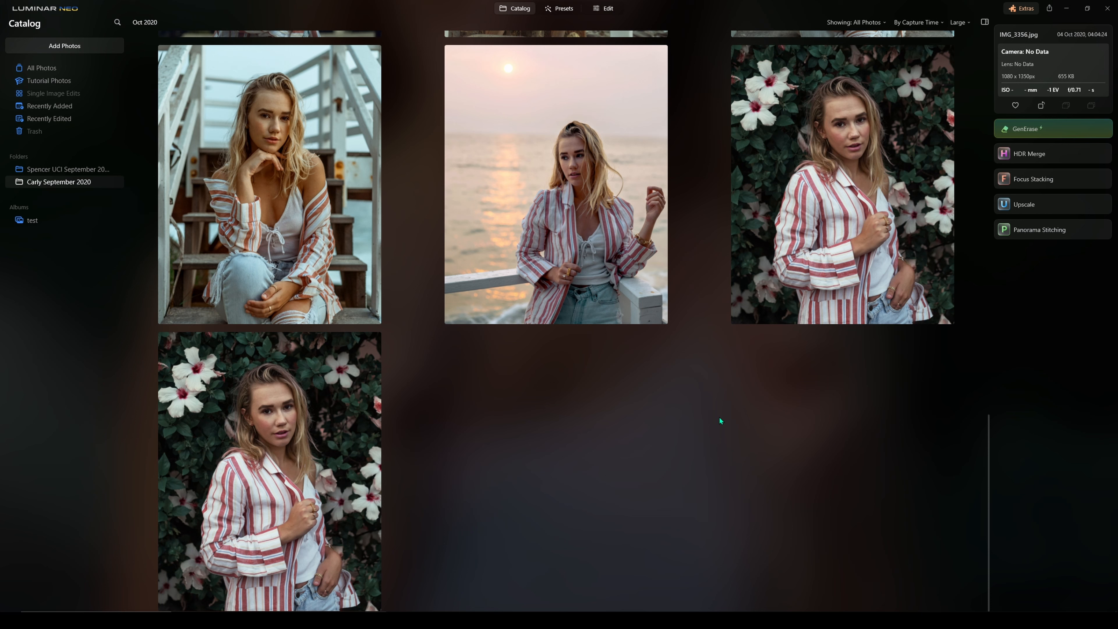
Switch to the browser and review the subscription and one-time purchase plans on Skylum's Luminar Neo pricing page
{"action": "scroll", "coordinate": [752, 424], "scroll_direction": "up", "scroll_amount": 1}
{"action": "scroll", "coordinate": [752, 425], "scroll_direction": "down", "scroll_amount": 1}
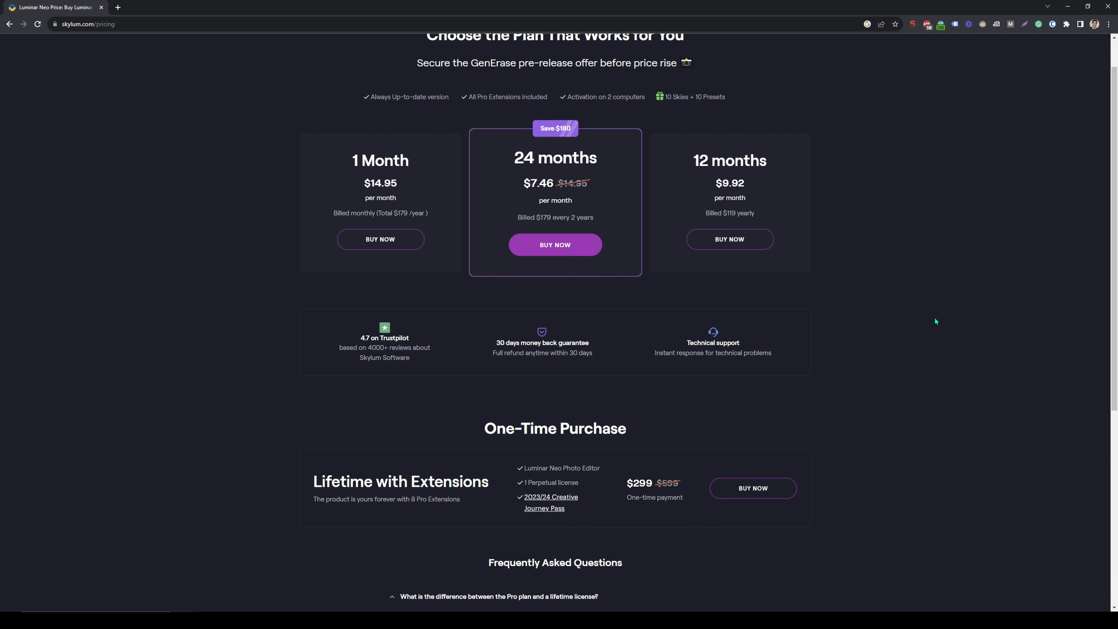
{"action": "scroll", "coordinate": [936, 320], "scroll_direction": "up", "scroll_amount": 1}
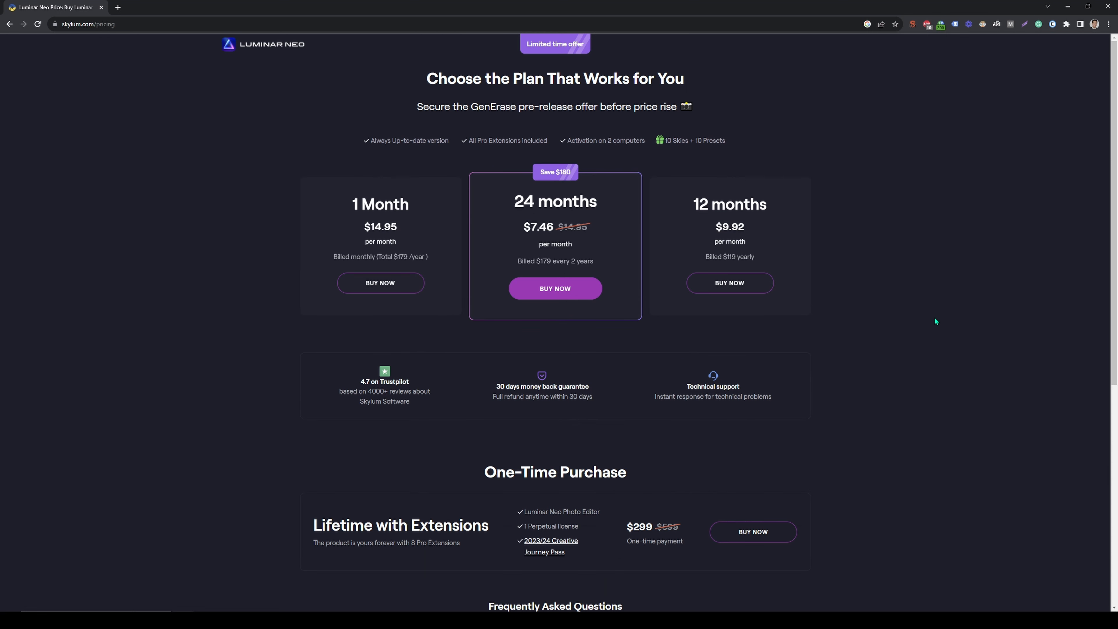